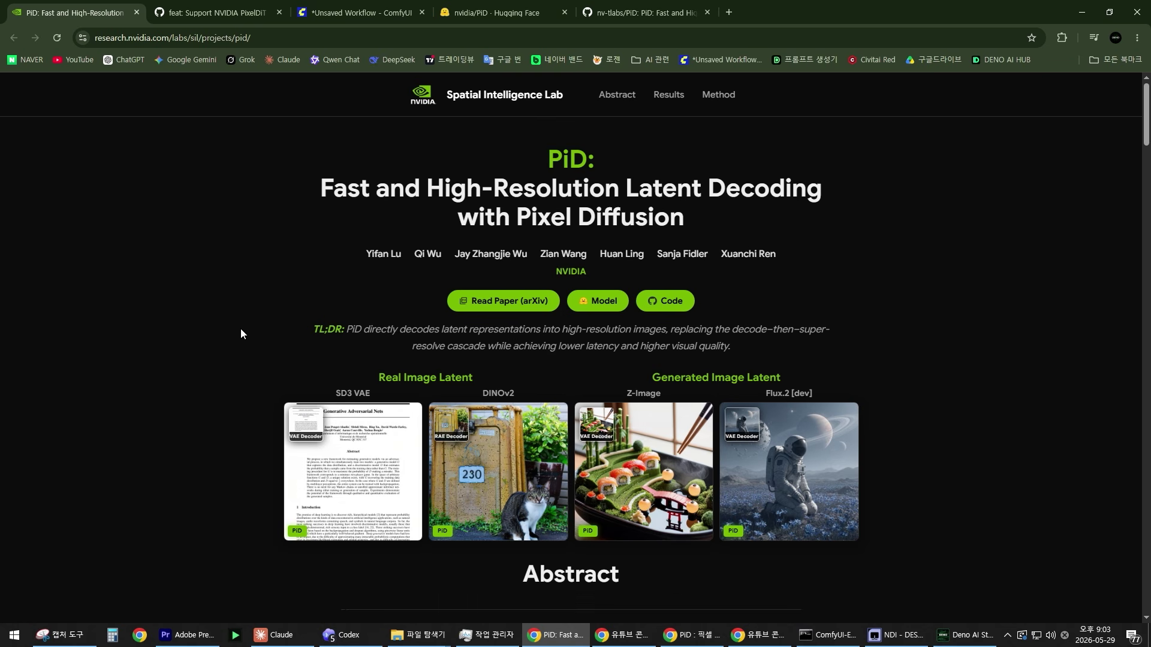
# Review the PiD project page from its title through the VAE and PiD decode comparisons to the quantitative results.
pyautogui.moveTo(325, 182); pyautogui.dragTo(729, 214)
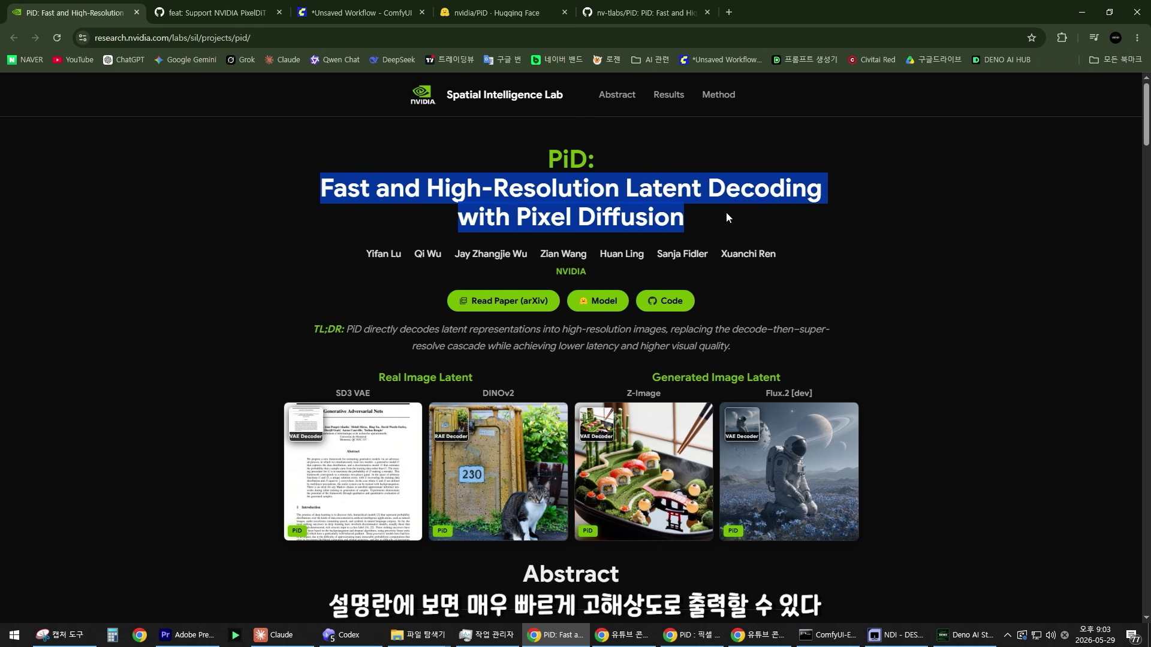
pyautogui.click(540, 237)
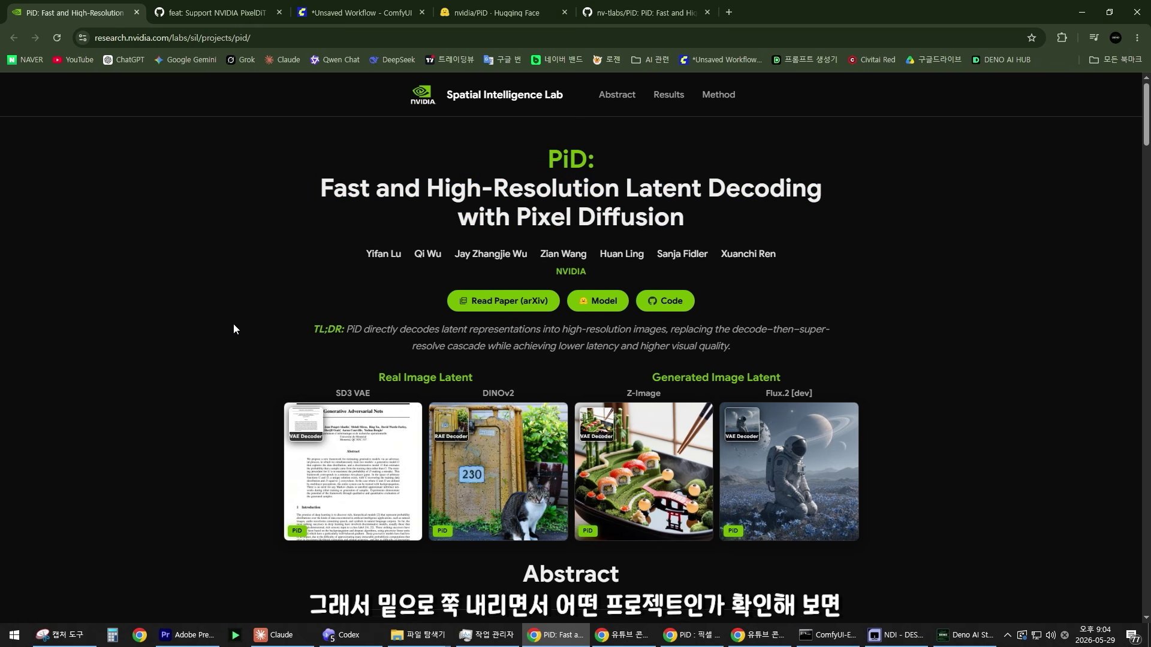
pyautogui.scroll(-15, 239, 321)
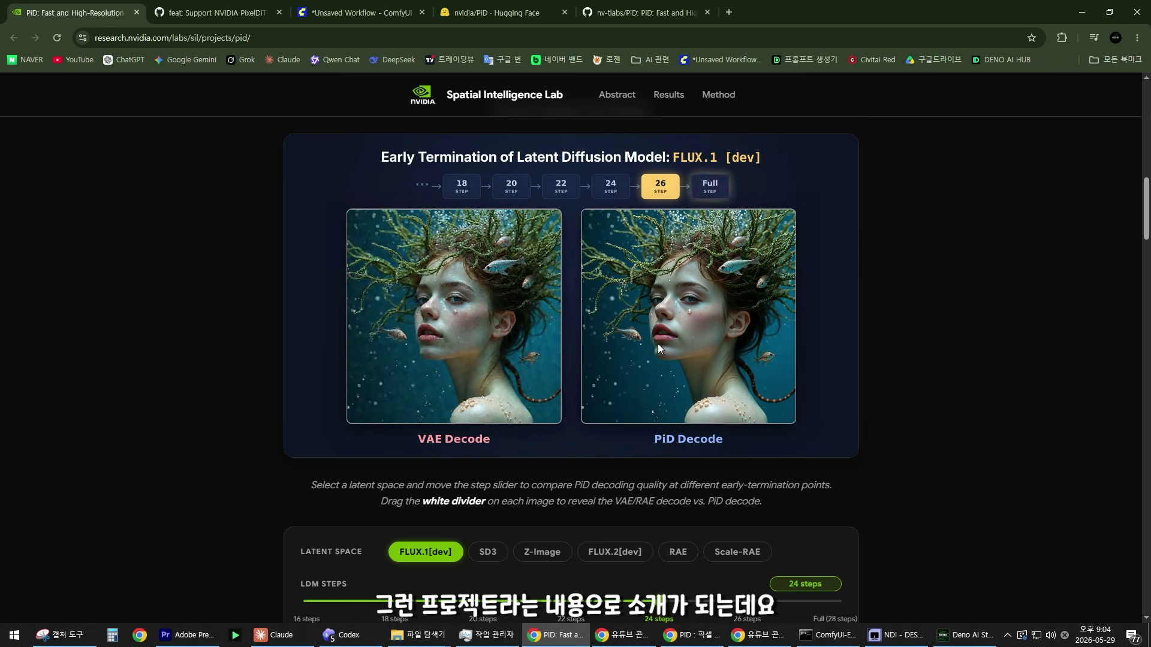
pyautogui.scroll(-7, 317, 368)
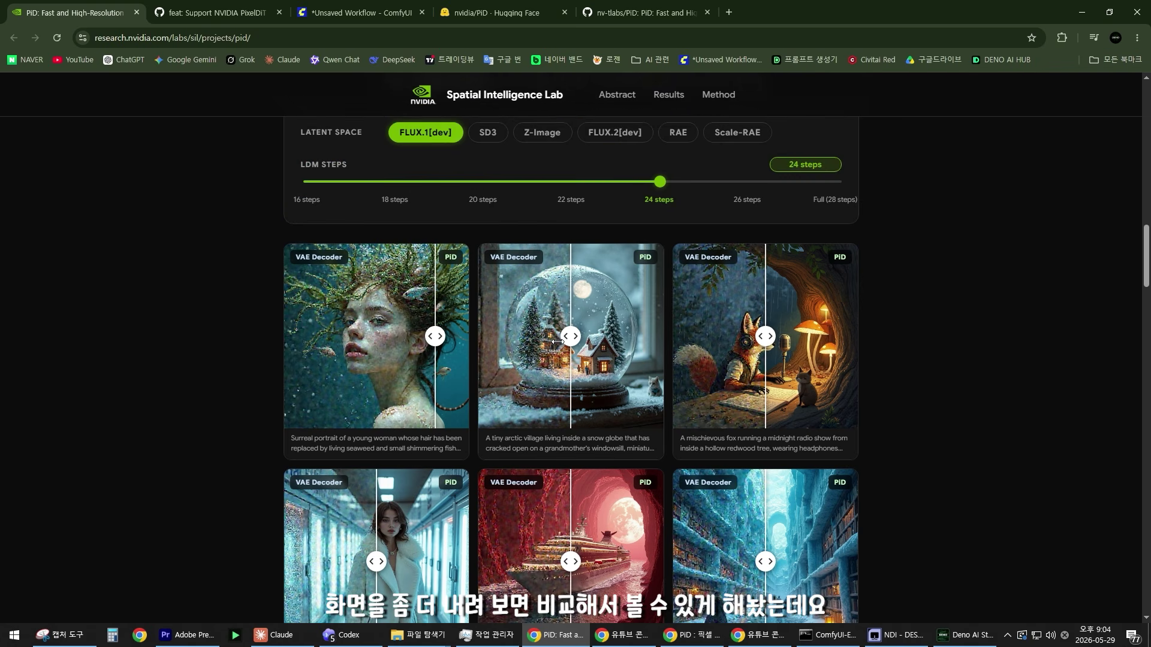
pyautogui.moveTo(557, 341)
pyautogui.mouseDown()
pyautogui.moveTo(599, 346)
pyautogui.moveTo(504, 348)
pyautogui.moveTo(629, 343)
pyautogui.moveTo(500, 347)
pyautogui.moveTo(633, 351)
pyautogui.moveTo(499, 353)
pyautogui.moveTo(612, 353)
pyautogui.moveTo(542, 354)
pyautogui.mouseUp()
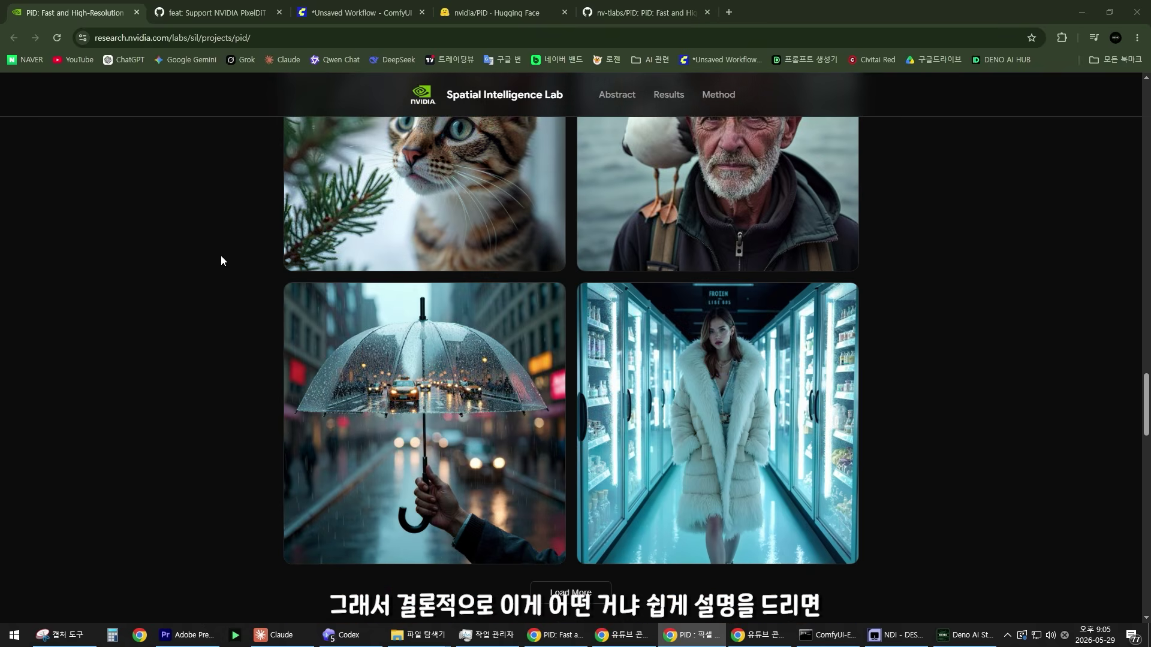
pyautogui.scroll(-15, 221, 258)
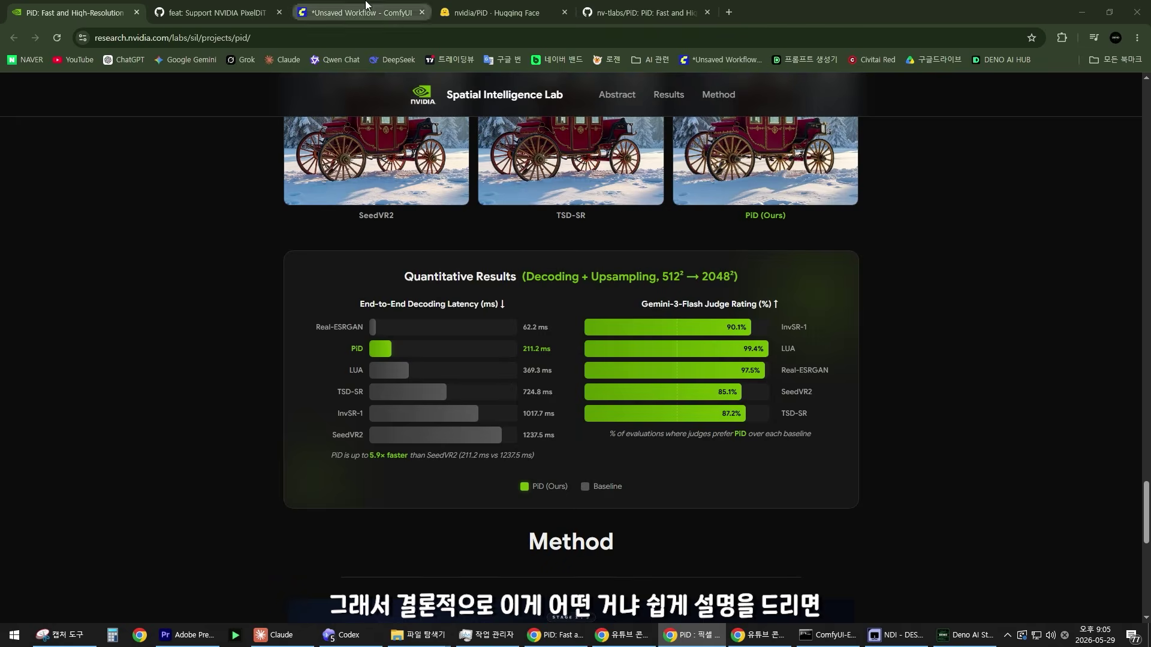
# Switch to the unsaved ComfyUI workflow and examine the VAE Decode node between KSampler and Preview Image.
pyautogui.click(366, 6)
pyautogui.scroll(3, 566, 379)
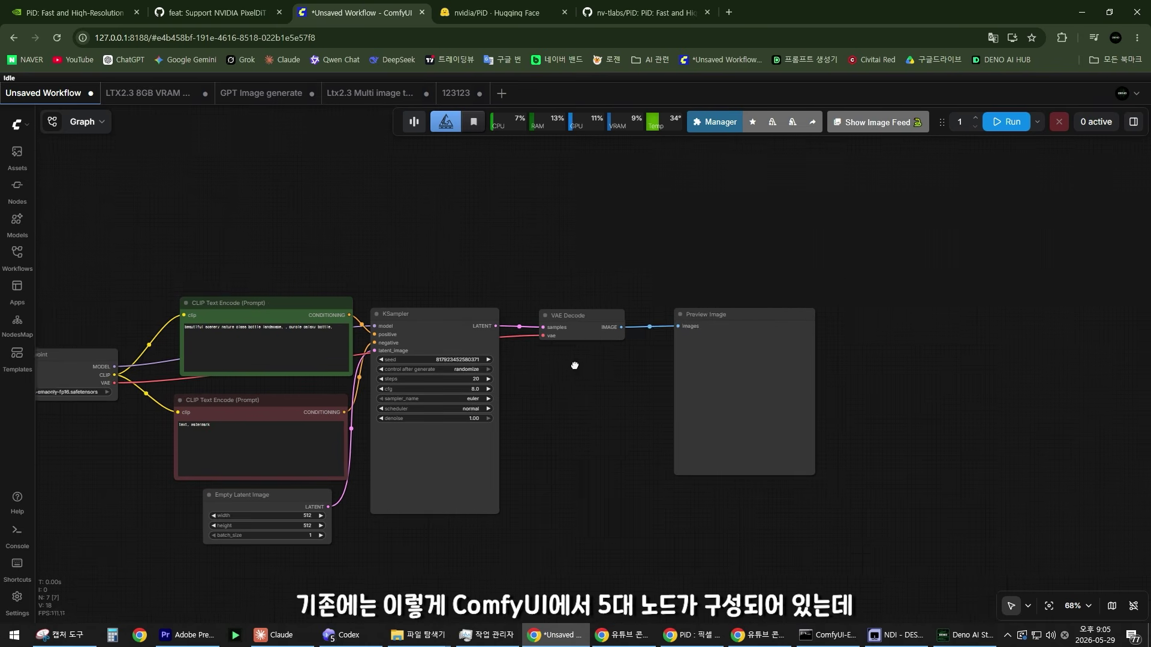
pyautogui.press('.')
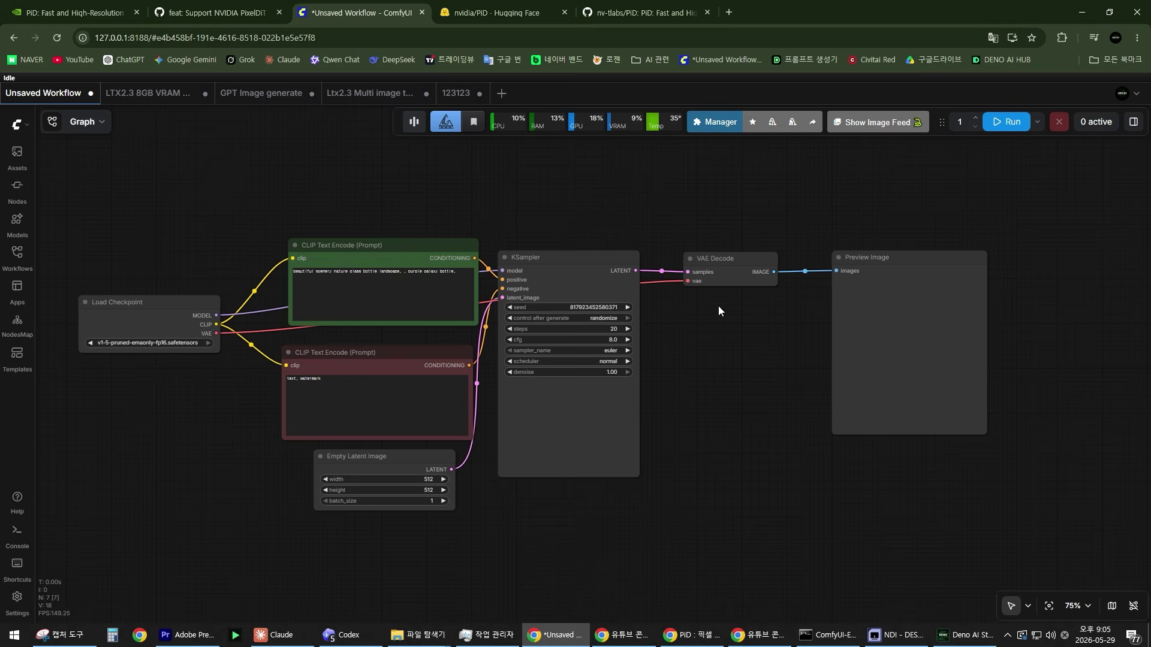
pyautogui.scroll(10, 742, 255)
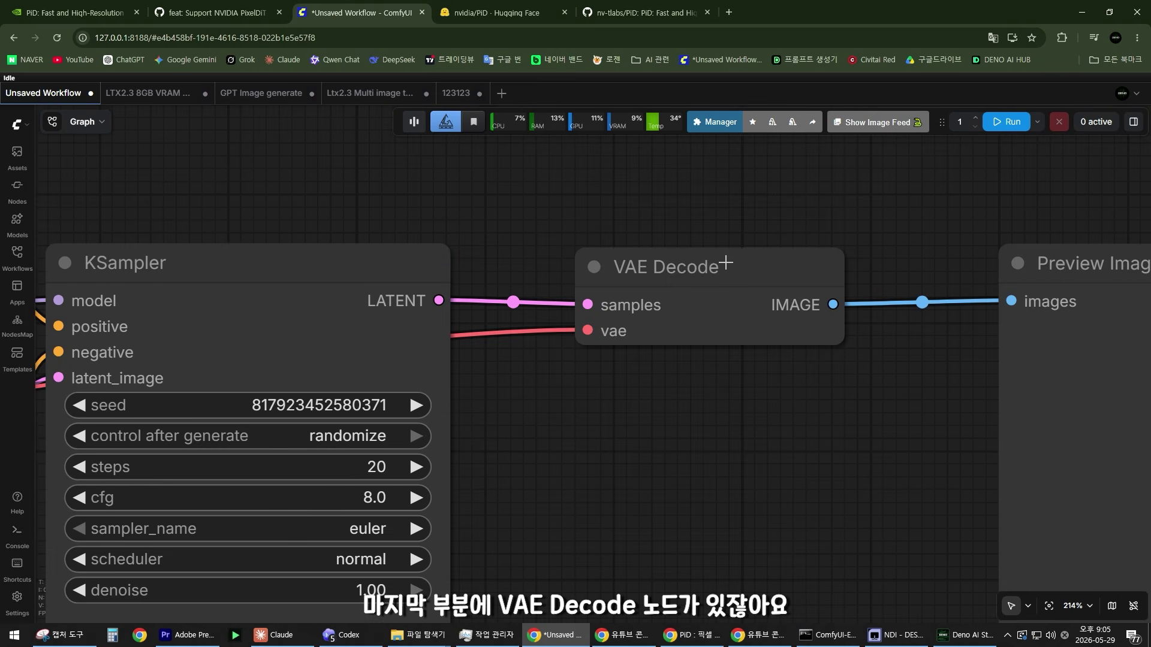
pyautogui.moveTo(726, 263)
pyautogui.mouseDown()
pyautogui.moveTo(722, 277)
pyautogui.moveTo(742, 258)
pyautogui.mouseUp()
pyautogui.scroll(-4, 686, 451)
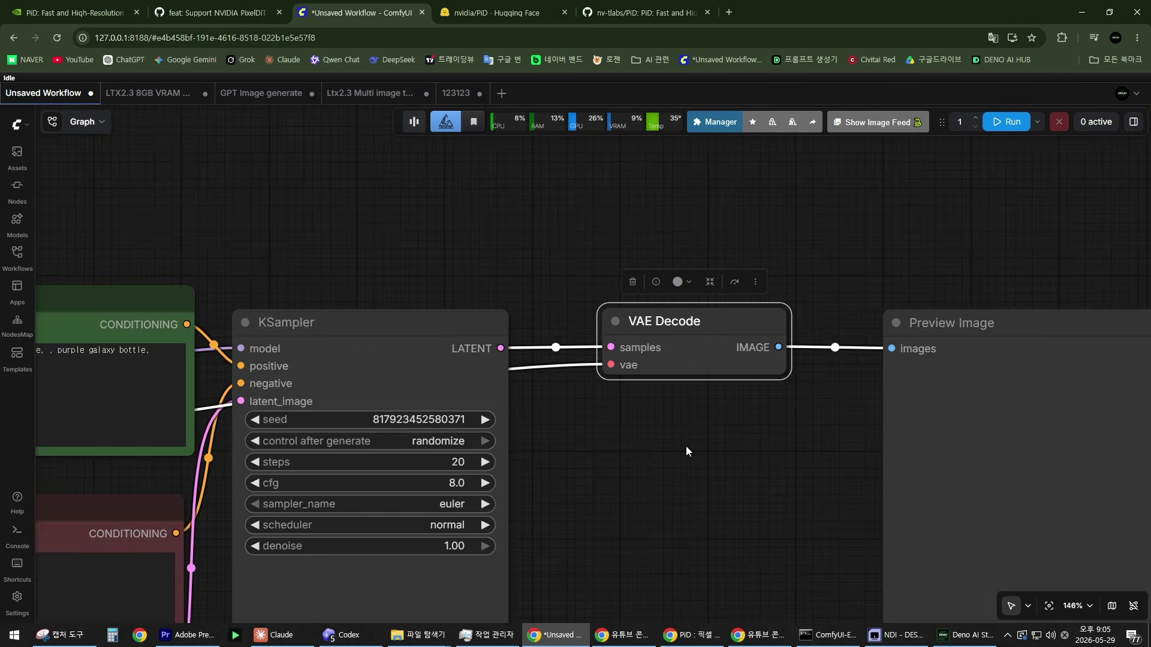
pyautogui.scroll(2, 685, 451)
pyautogui.moveTo(677, 308); pyautogui.dragTo(685, 308)
pyautogui.click(648, 387)
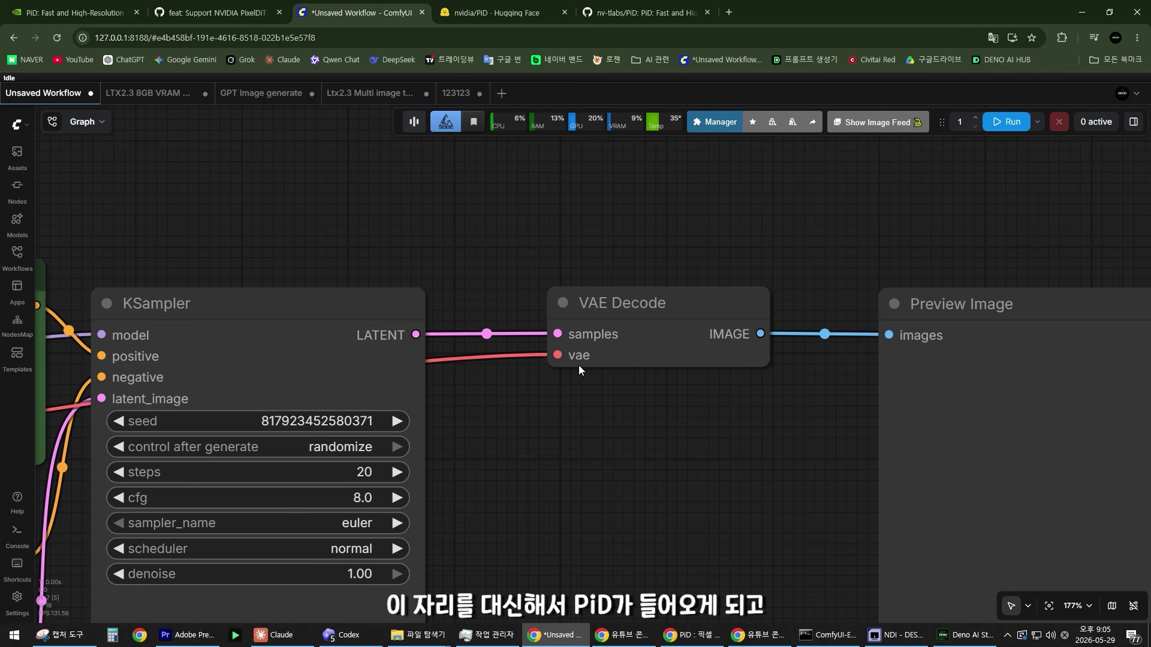
pyautogui.hotkey('ctrl', 'z')
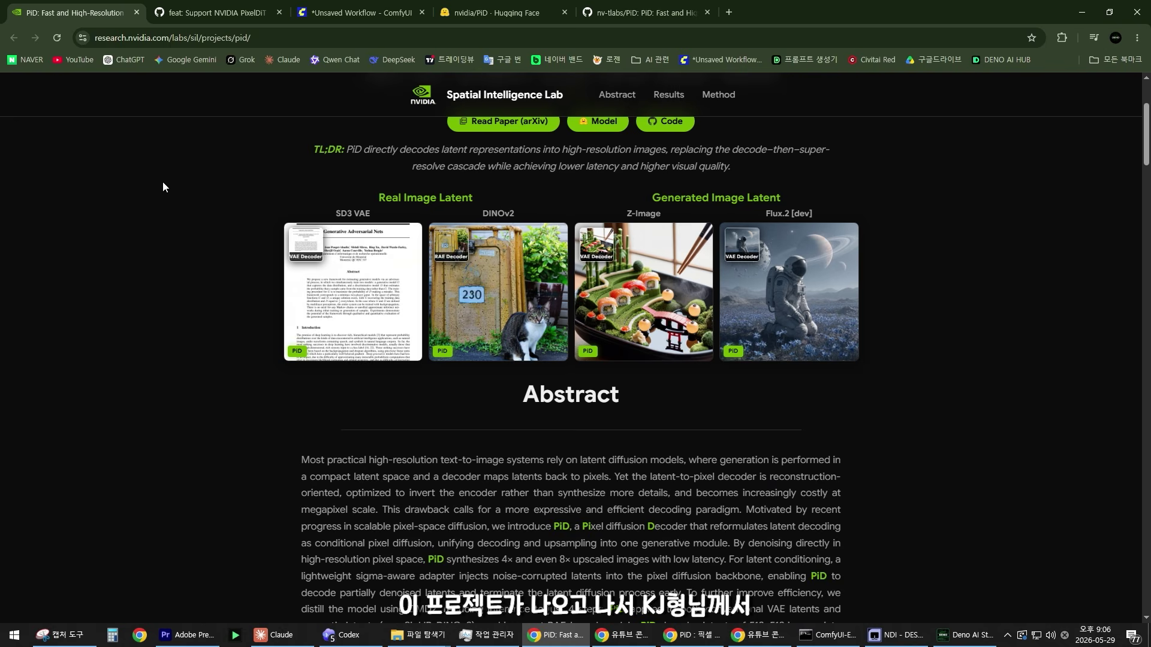
# Return to the start of the PiD project page, then open ComfyUI pull request 14103 and skim its PixelDiT and PiD example workflows.
pyautogui.scroll(3, 180, 252)
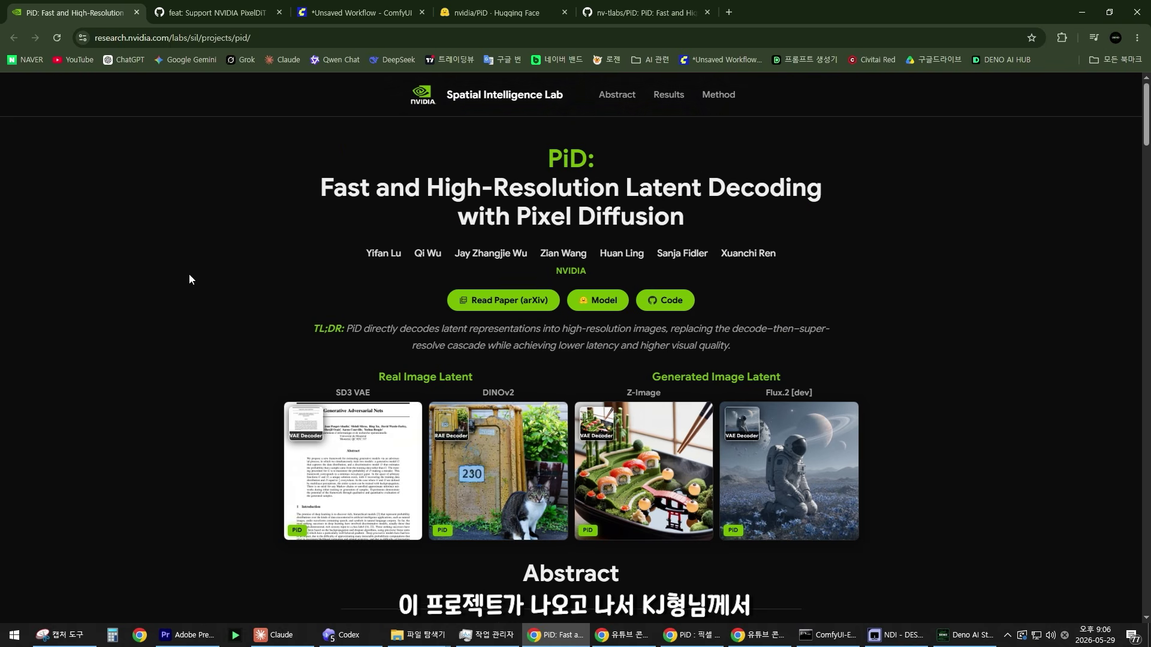
pyautogui.click(198, 12)
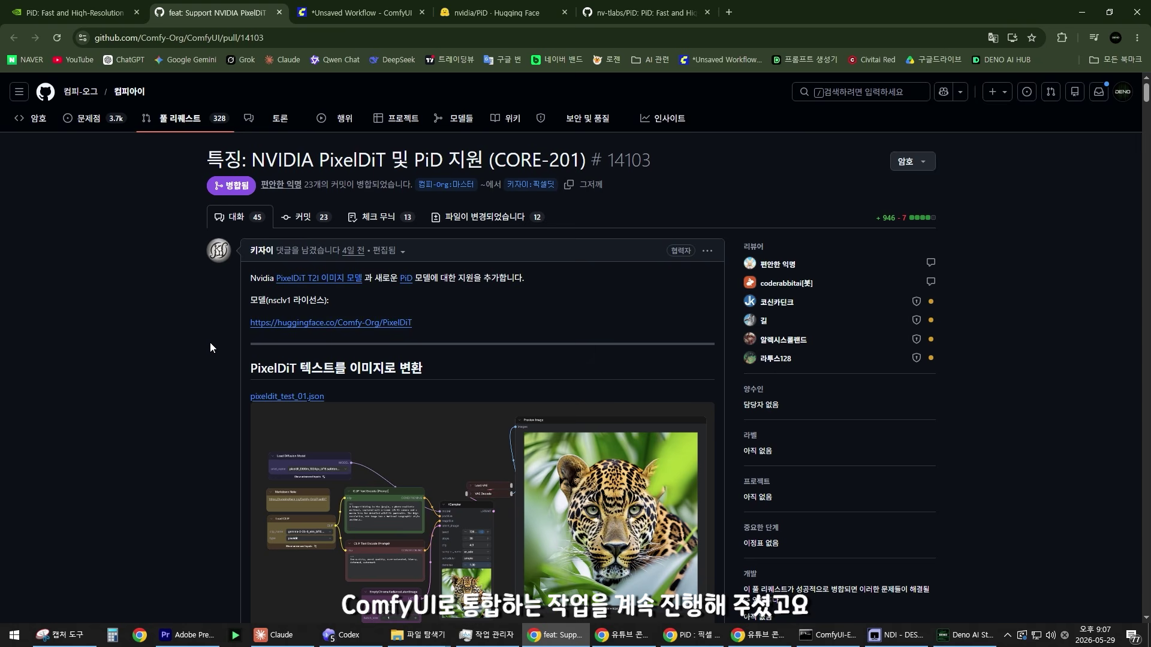
pyautogui.scroll(-4, 210, 342)
pyautogui.scroll(-1, 210, 334)
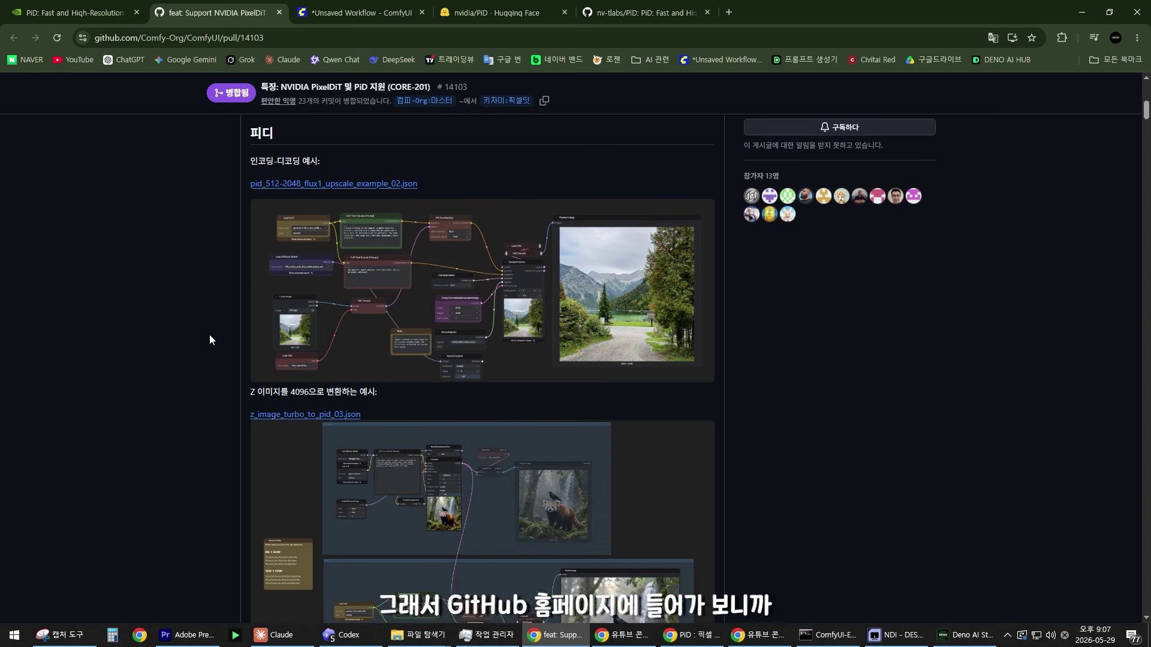
pyautogui.scroll(15, 165, 342)
pyautogui.scroll(-3, 167, 321)
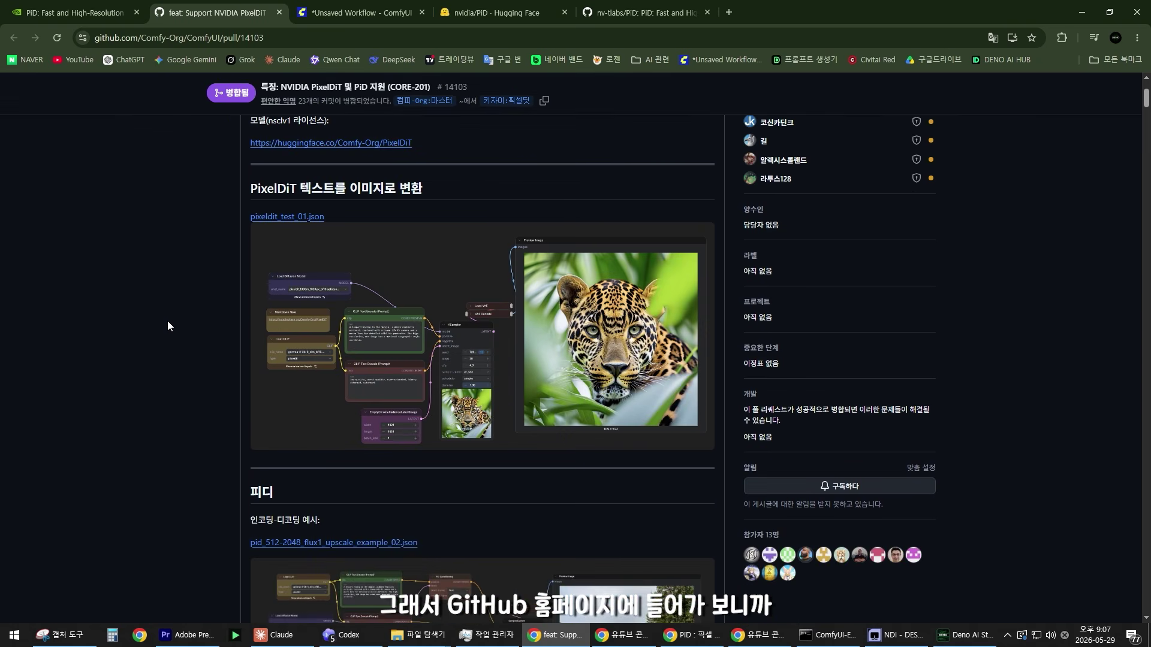
pyautogui.scroll(1, 167, 321)
pyautogui.scroll(-4, 168, 321)
pyautogui.scroll(-15, 167, 326)
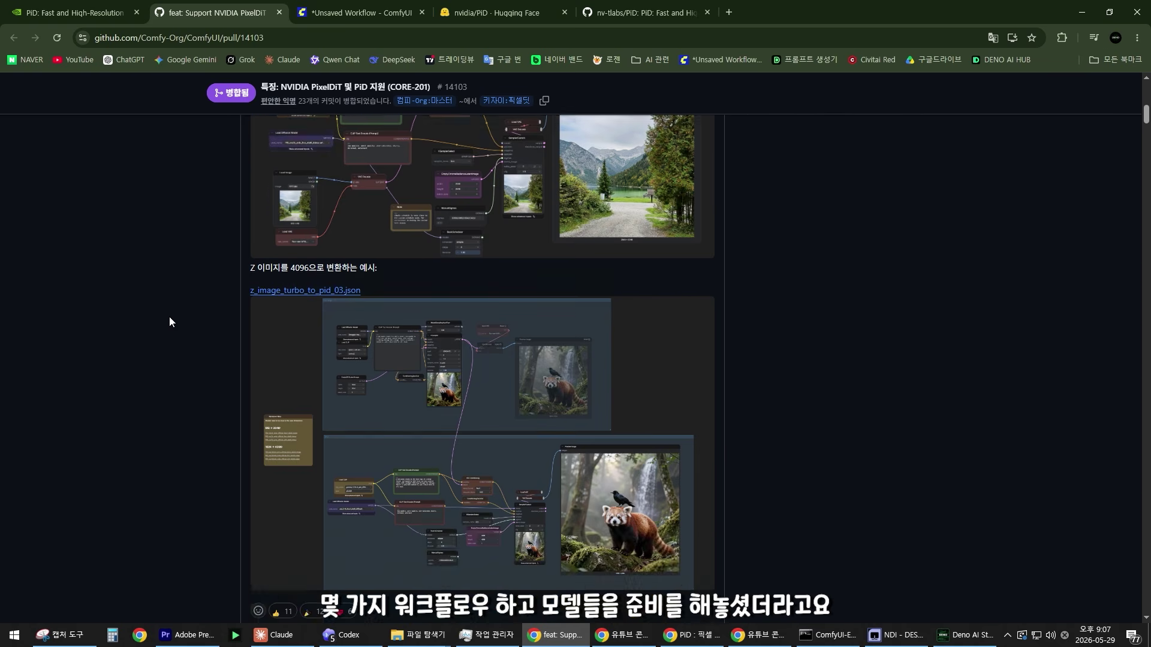
# Examine the pull request's PixelDiT text-to-image, PiD Flux1 upscale and Z-Image-to-4096 example workflows in turn.
pyautogui.scroll(12, 166, 342)
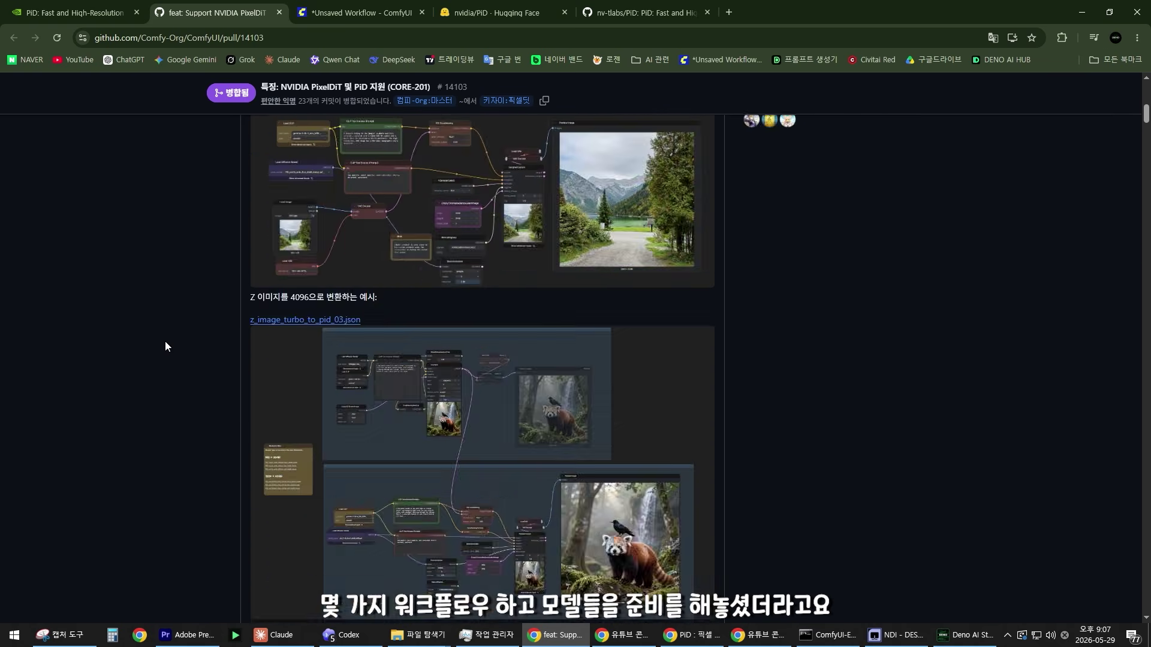
pyautogui.scroll(-2, 164, 341)
pyautogui.scroll(1, 206, 313)
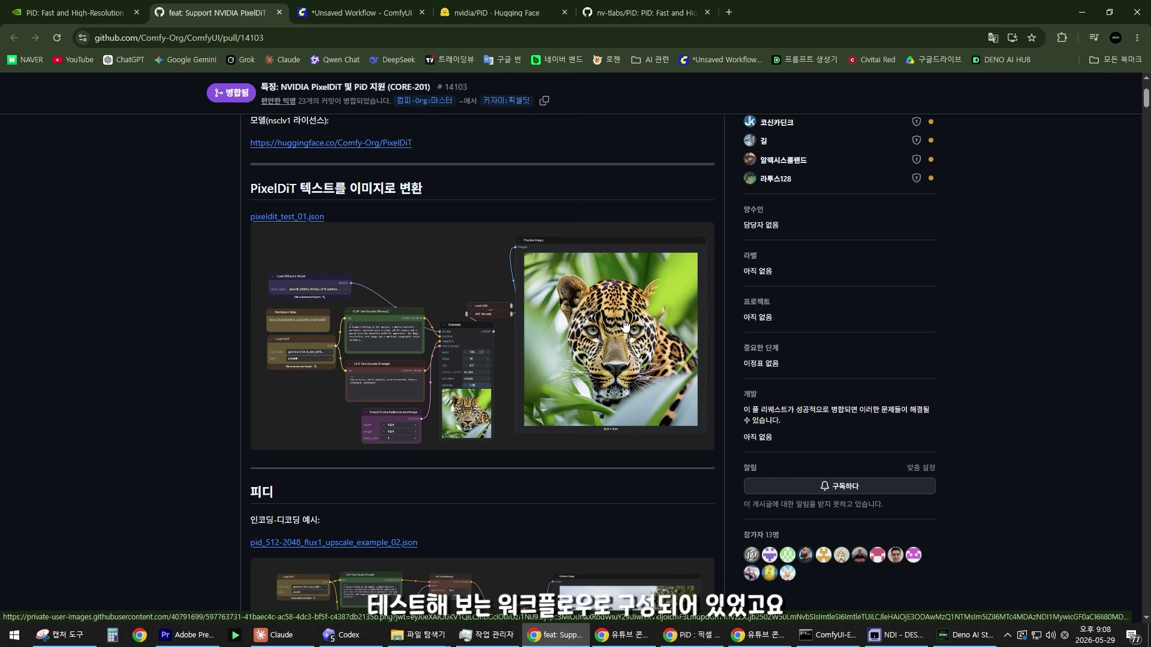
pyautogui.scroll(-6, 519, 360)
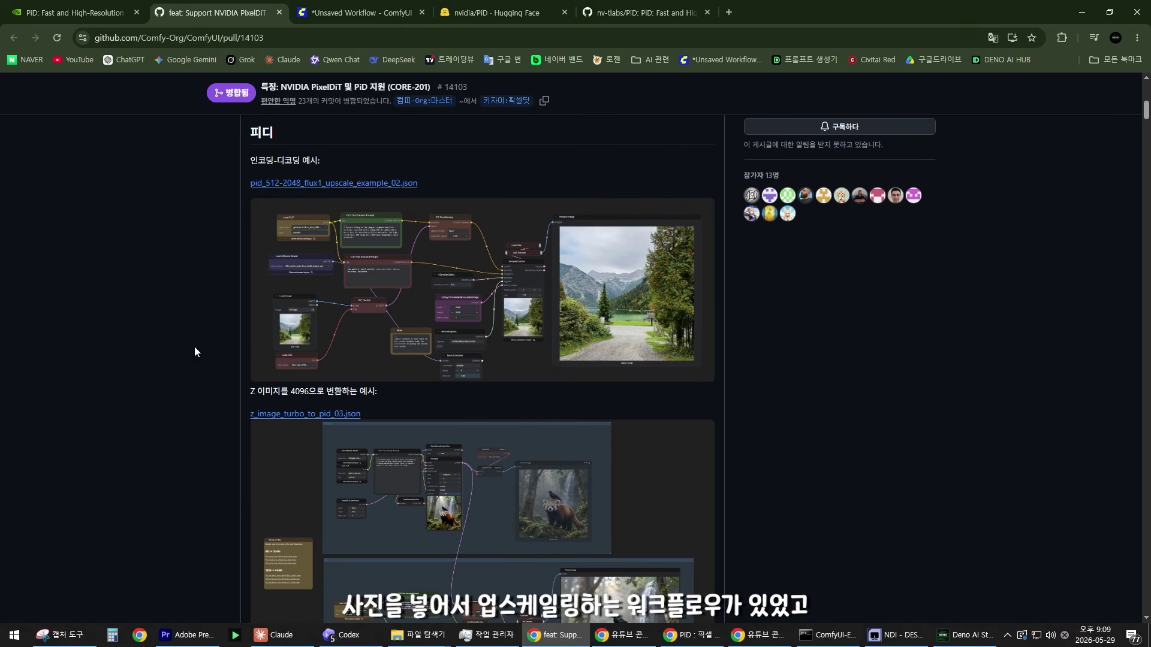
pyautogui.scroll(-3, 488, 331)
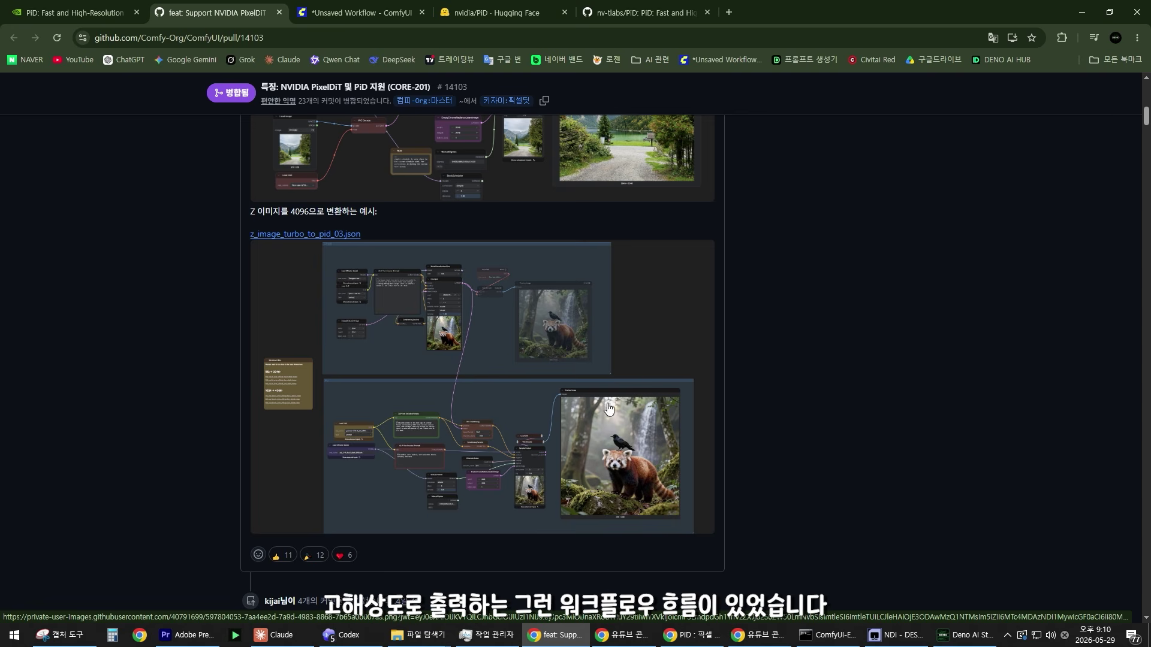
pyautogui.scroll(-4, 519, 453)
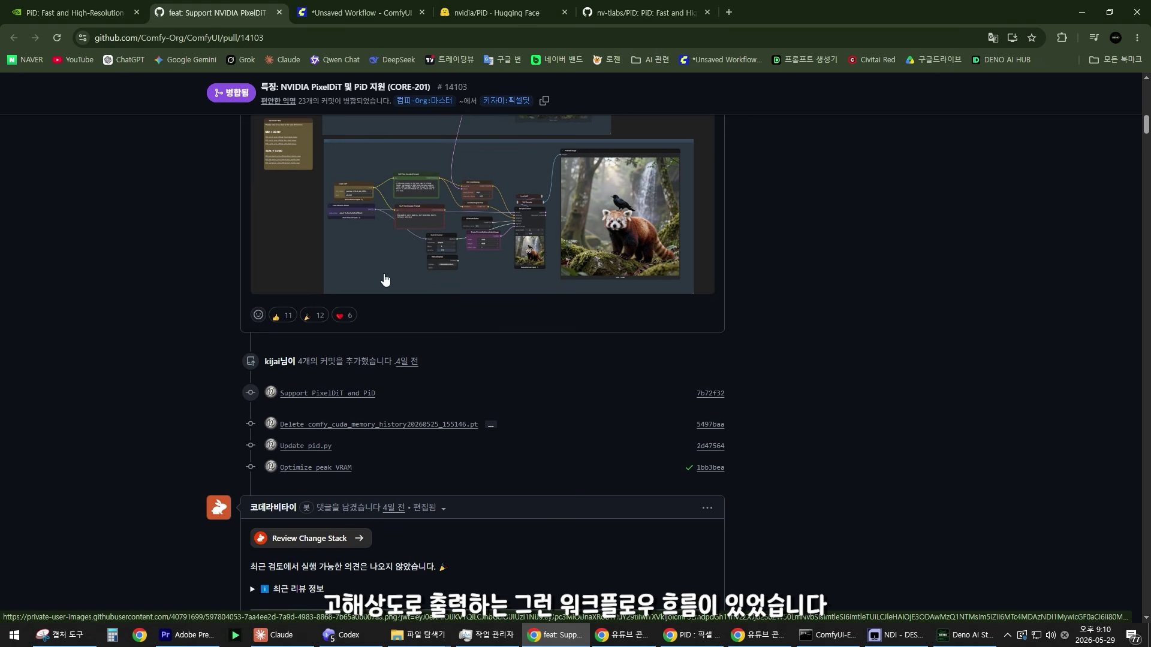
# Switch to the 123123 workflow in ComfyUI and inspect the PiD Conditioning node and its connections.
pyautogui.hotkey('ctrl', 'Tab')
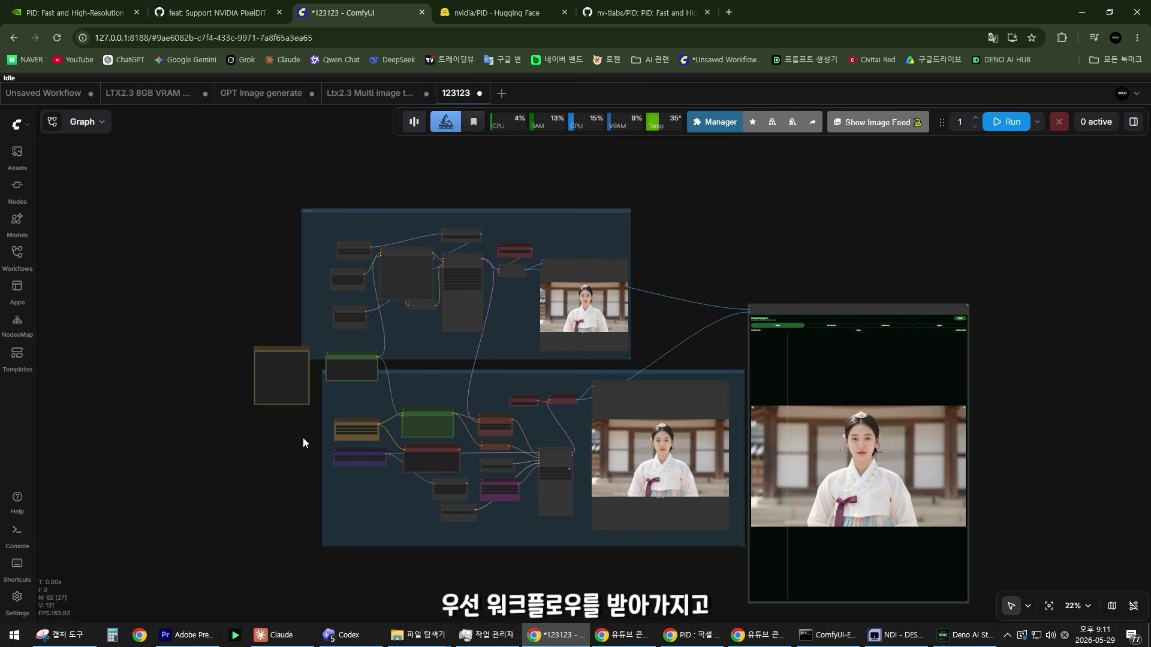
pyautogui.scroll(-3, 304, 433)
pyautogui.moveTo(480, 539); pyautogui.dragTo(486, 463)
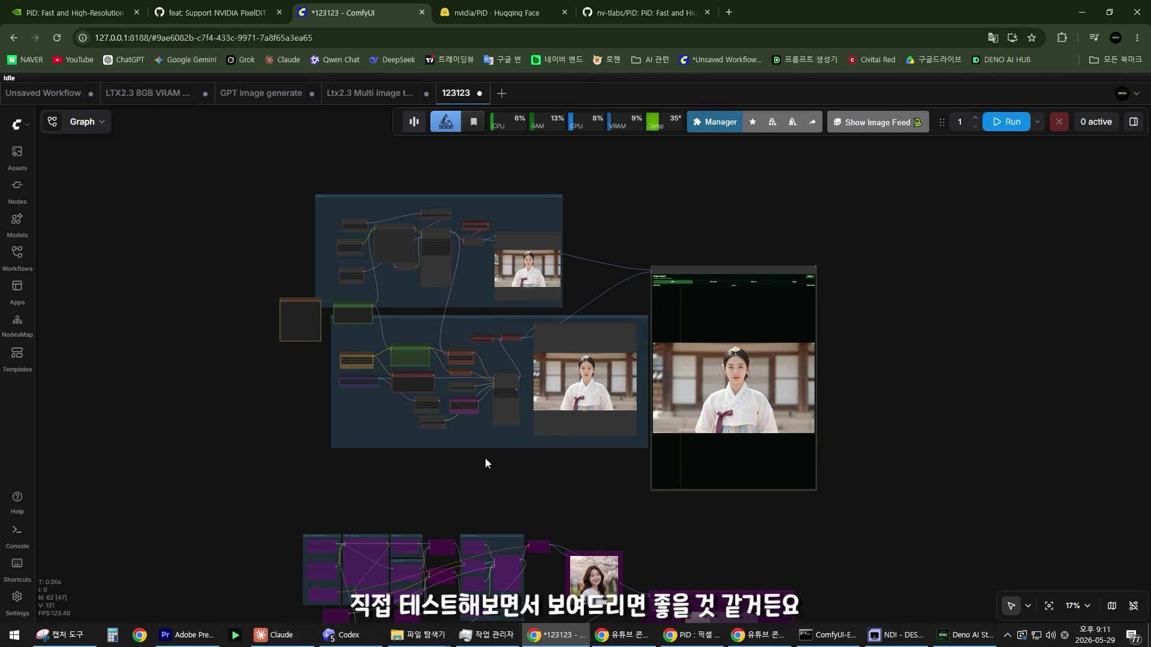
pyautogui.scroll(15, 406, 384)
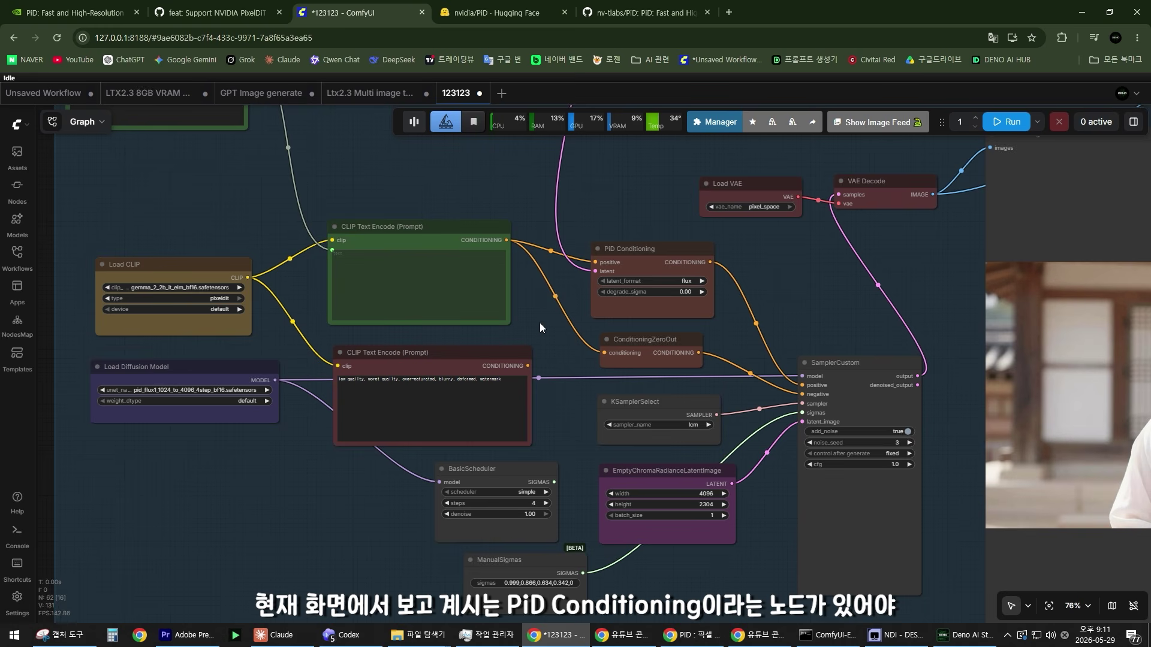
pyautogui.scroll(7, 539, 322)
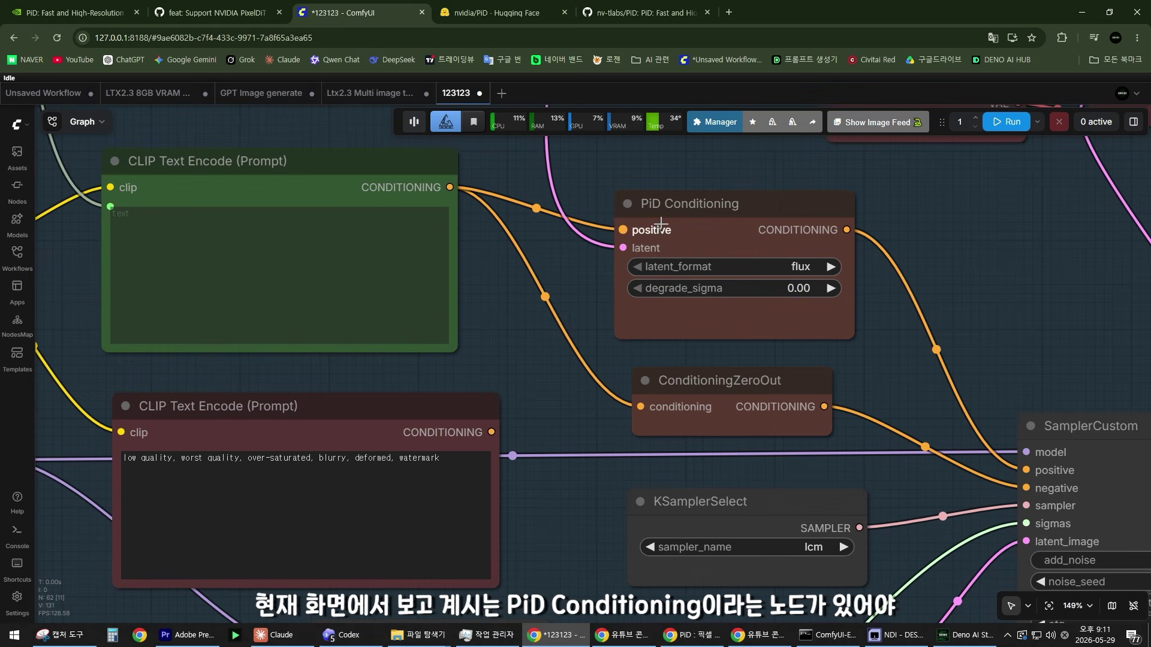
pyautogui.scroll(-5, 570, 330)
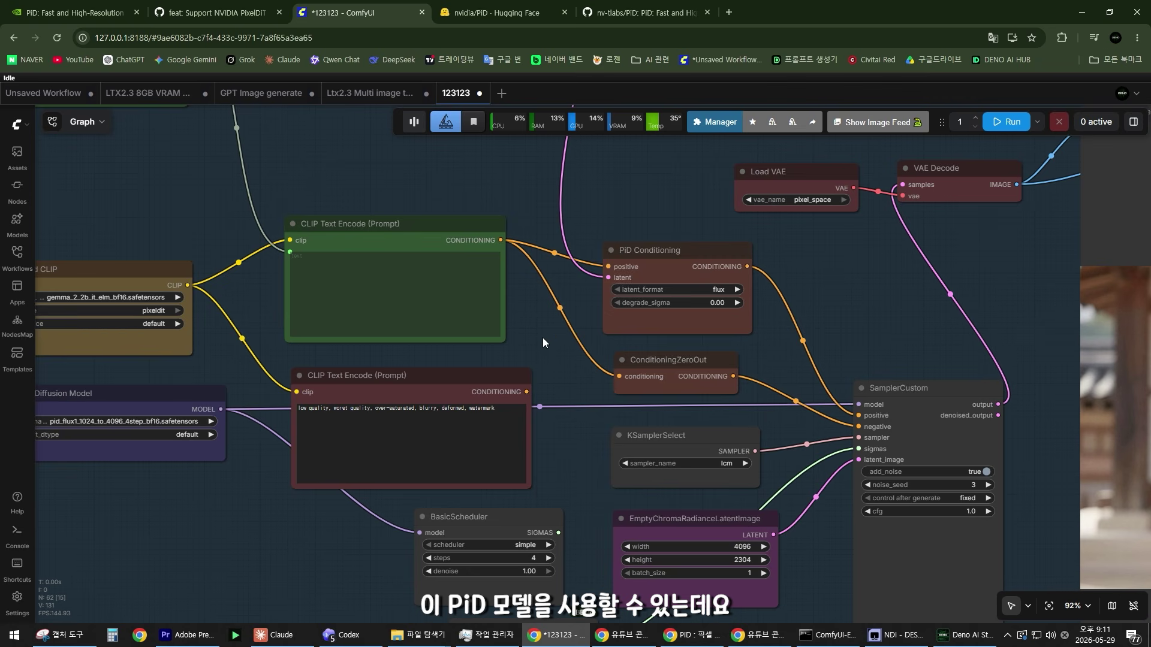
pyautogui.scroll(4, 575, 316)
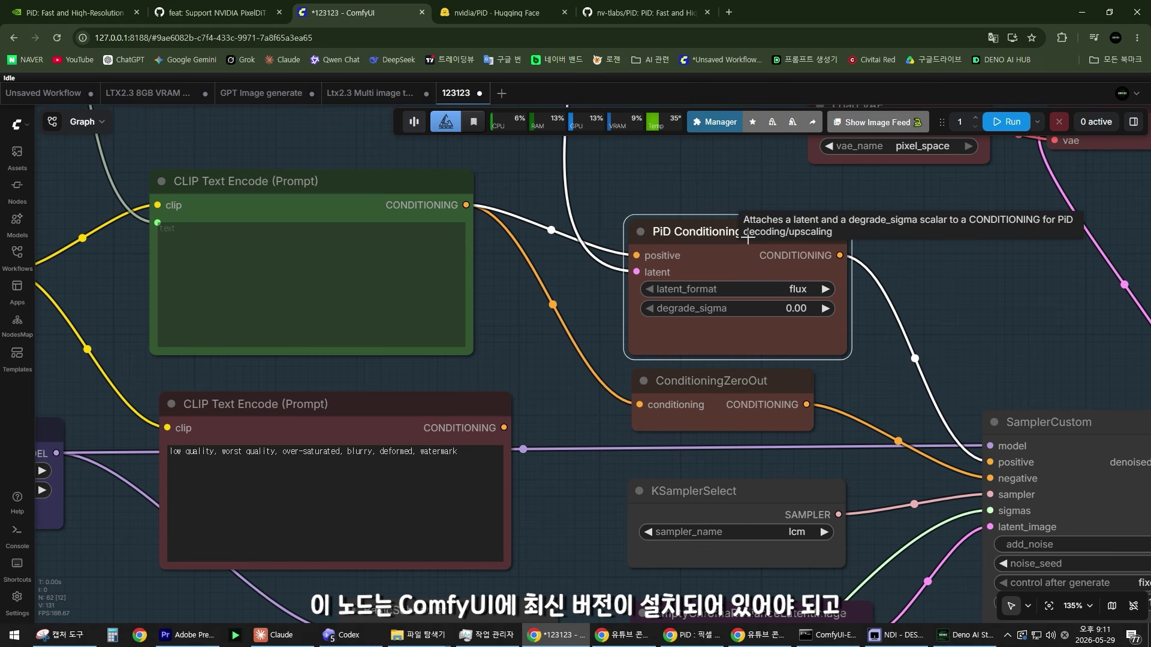
pyautogui.moveTo(681, 244); pyautogui.dragTo(692, 252)
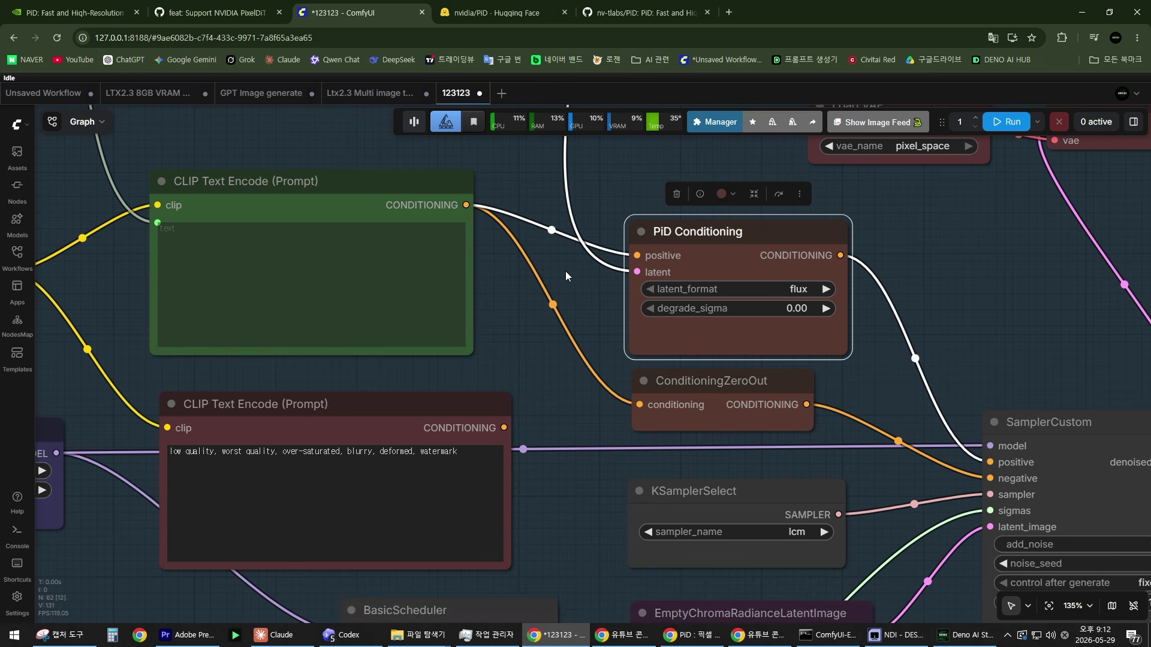
pyautogui.click(589, 292)
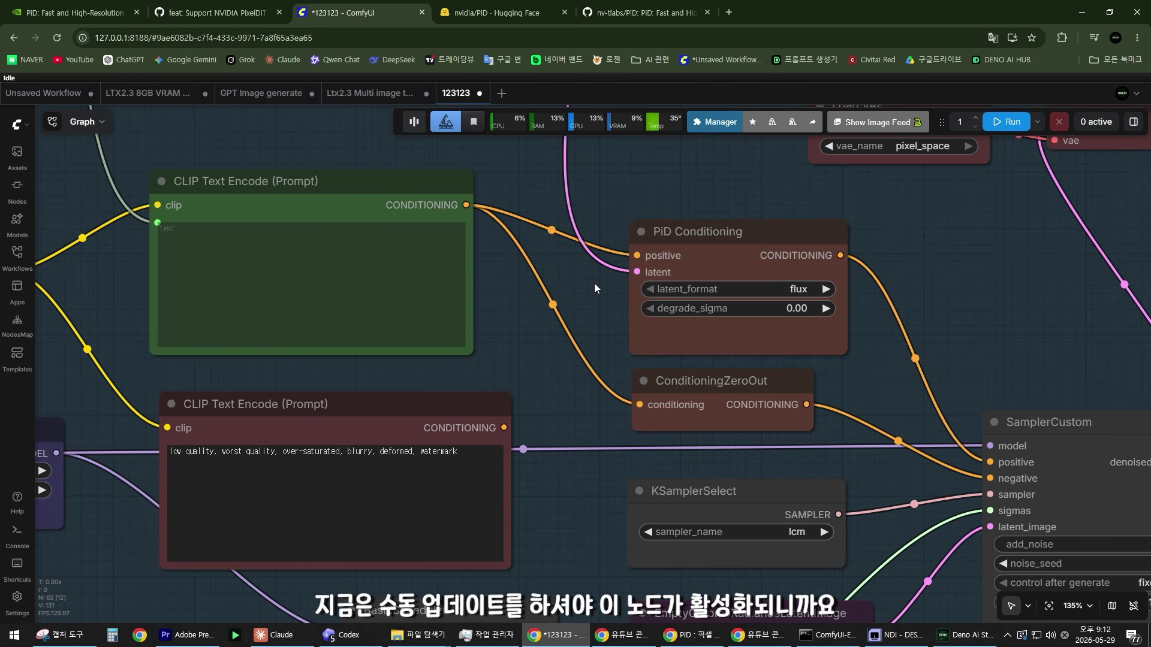
pyautogui.moveTo(768, 232); pyautogui.dragTo(770, 234)
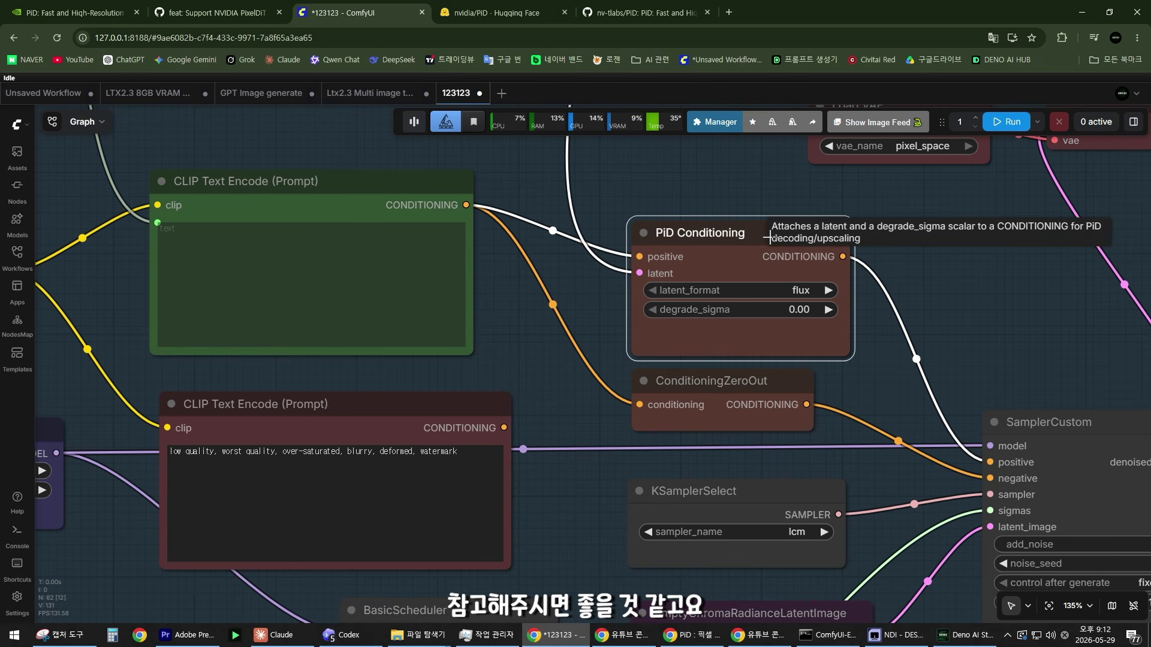
pyautogui.click(585, 292)
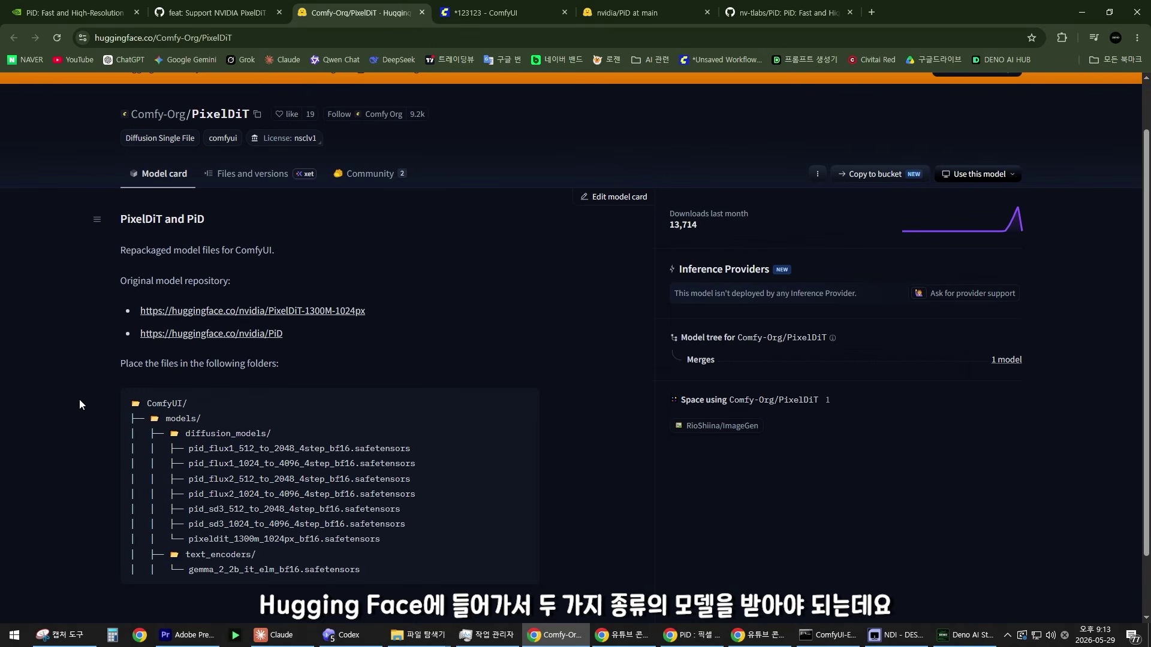
# On the Comfy-Org/PixelDiT model card, highlight the gemma_2_2b_it_elm_bf16.safetensors text encoder, then the list of diffusion model files.
pyautogui.scroll(-1, 80, 400)
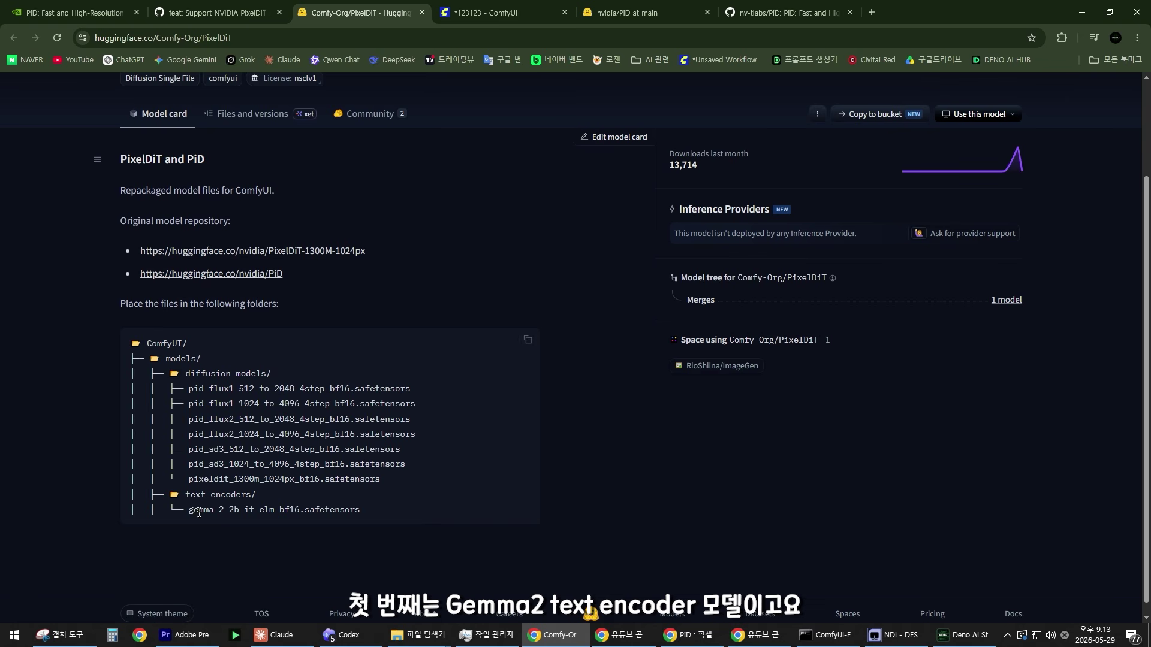
pyautogui.moveTo(190, 512); pyautogui.dragTo(365, 512)
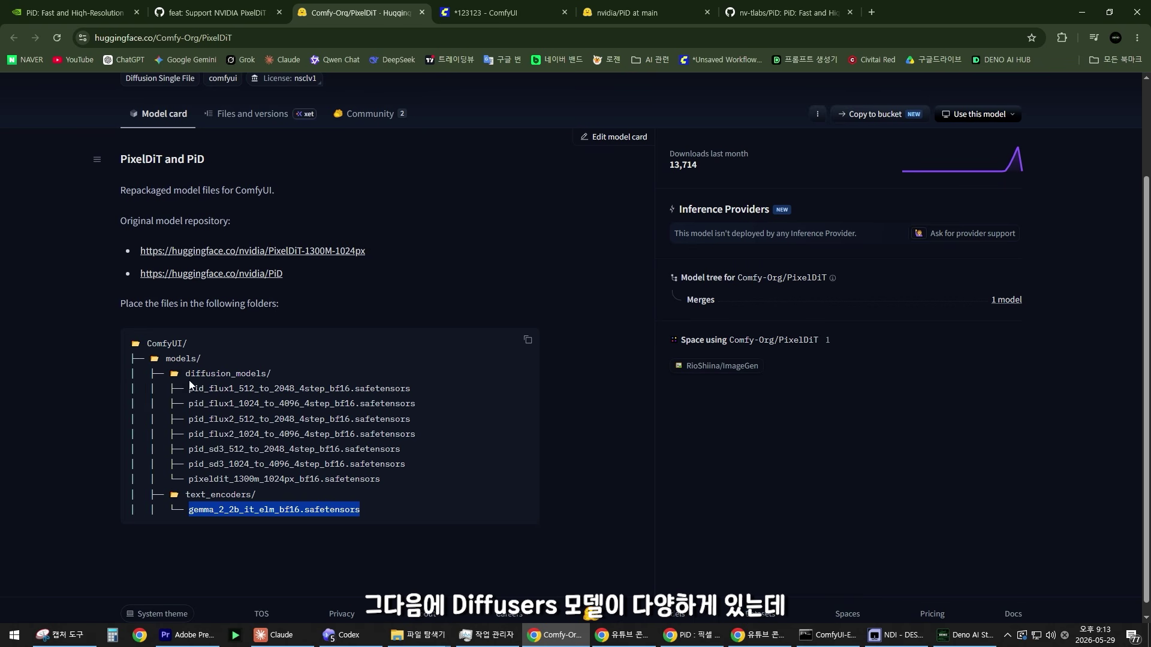
pyautogui.moveTo(189, 390); pyautogui.dragTo(394, 475)
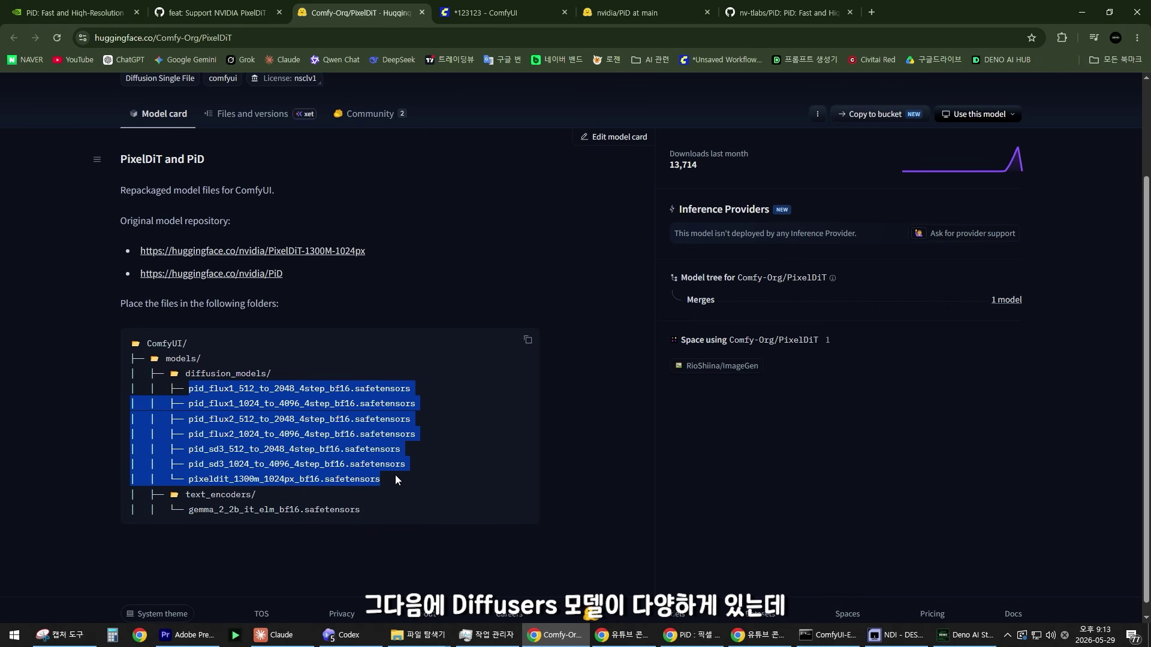
# Clear the current selection and highlight pixeldit_1300m_1024px_bf16.safetensors in the model card's file tree.
pyautogui.click(181, 484)
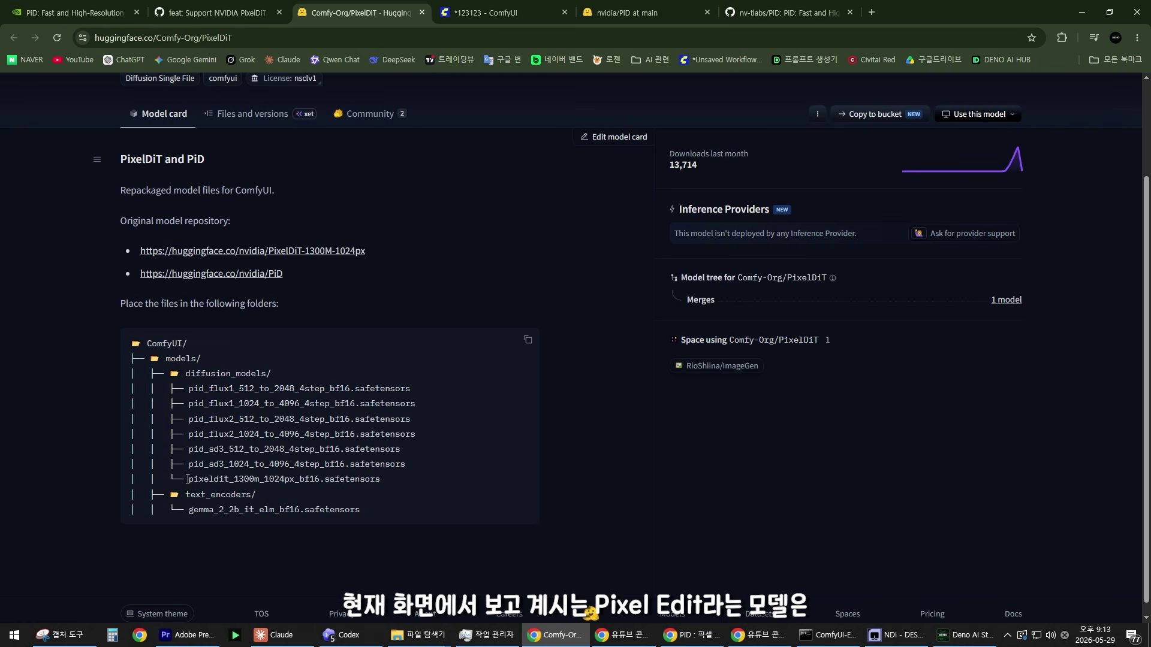
pyautogui.moveTo(188, 479); pyautogui.dragTo(390, 487)
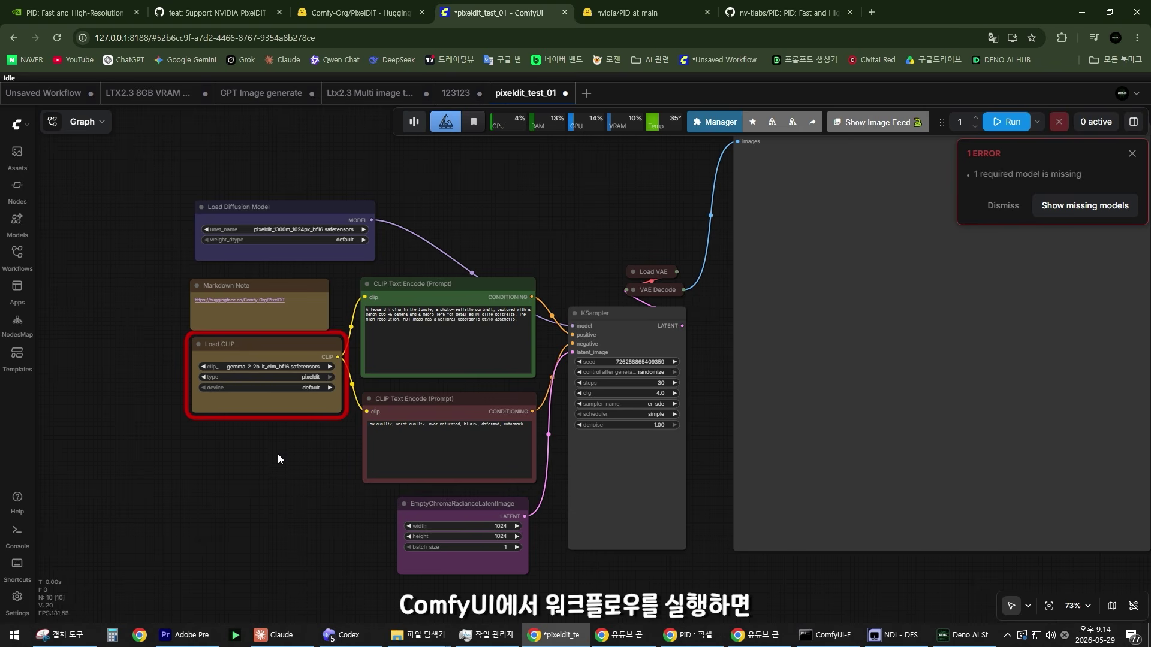
# In the pixeldit_test_01 workflow, spread the collapsed Load VAE and VAE Decode nodes apart beside the KSampler and expand both.
pyautogui.scroll(5, 312, 453)
pyautogui.click(371, 345)
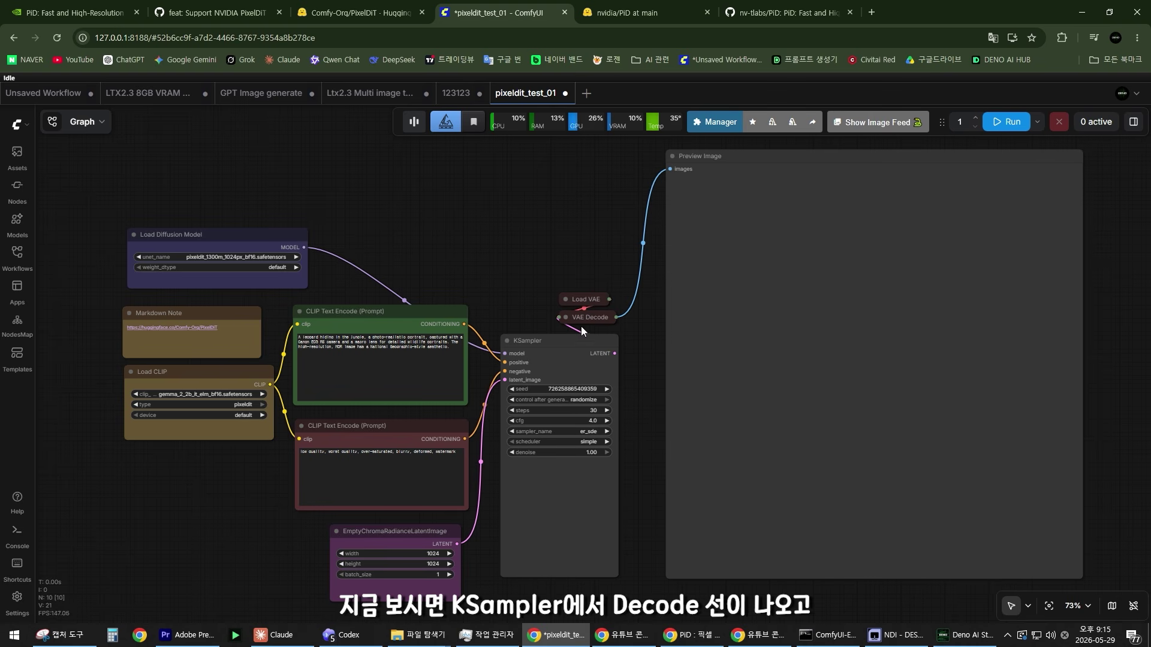
pyautogui.moveTo(664, 353); pyautogui.dragTo(630, 351)
pyautogui.scroll(3, 567, 318)
pyautogui.moveTo(439, 289); pyautogui.dragTo(510, 277)
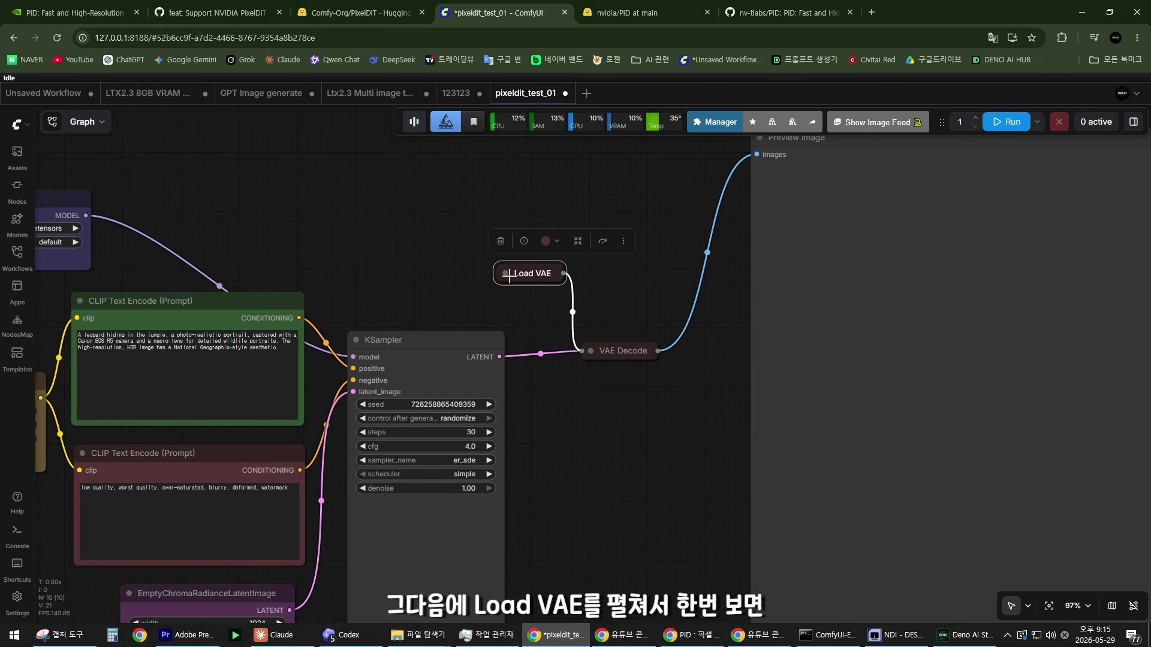
pyautogui.click(505, 274)
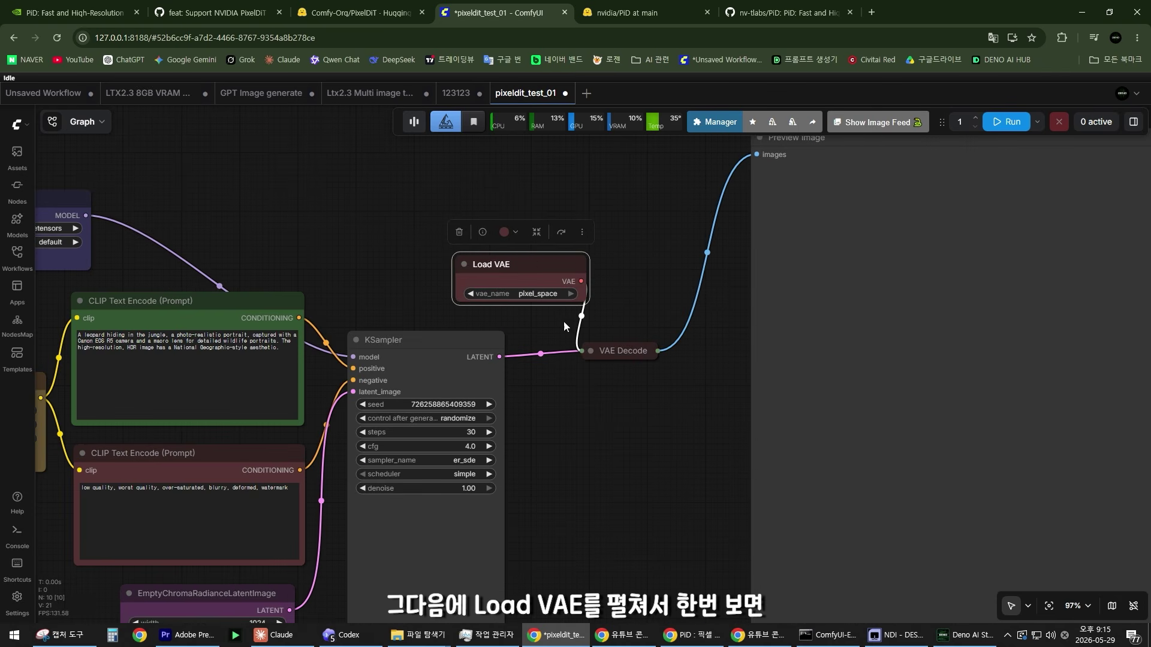
pyautogui.click(592, 351)
# Inspect the available vae_name options on the Load VAE node, keeping pixel_space.
pyautogui.scroll(6, 555, 394)
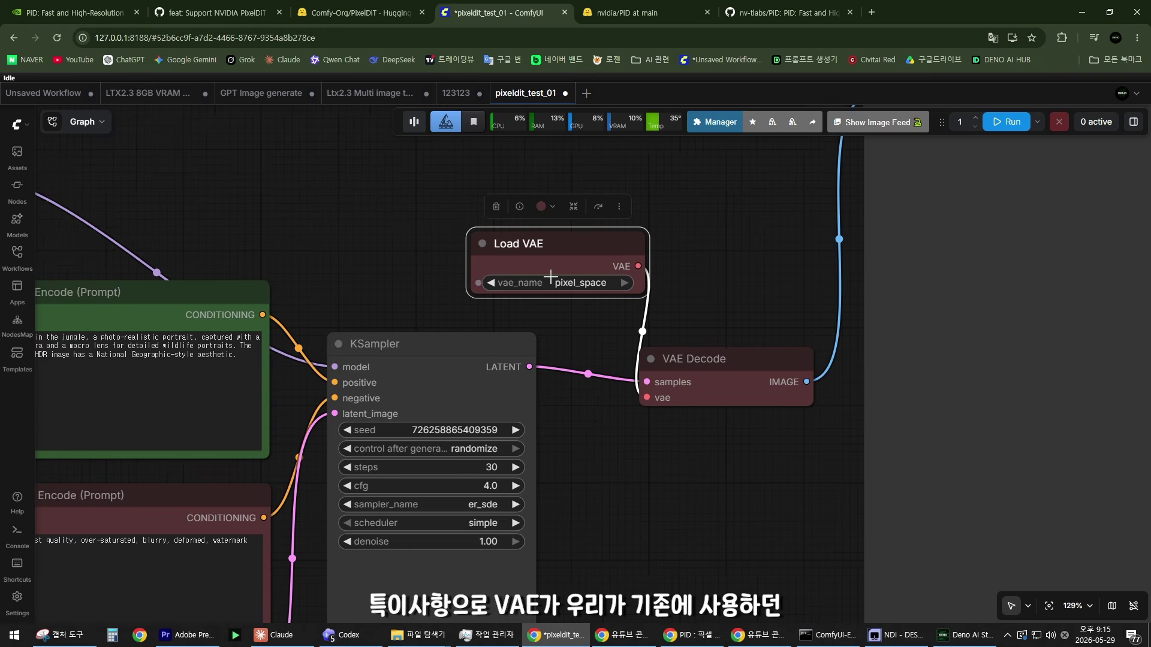
pyautogui.moveTo(538, 231); pyautogui.dragTo(518, 253)
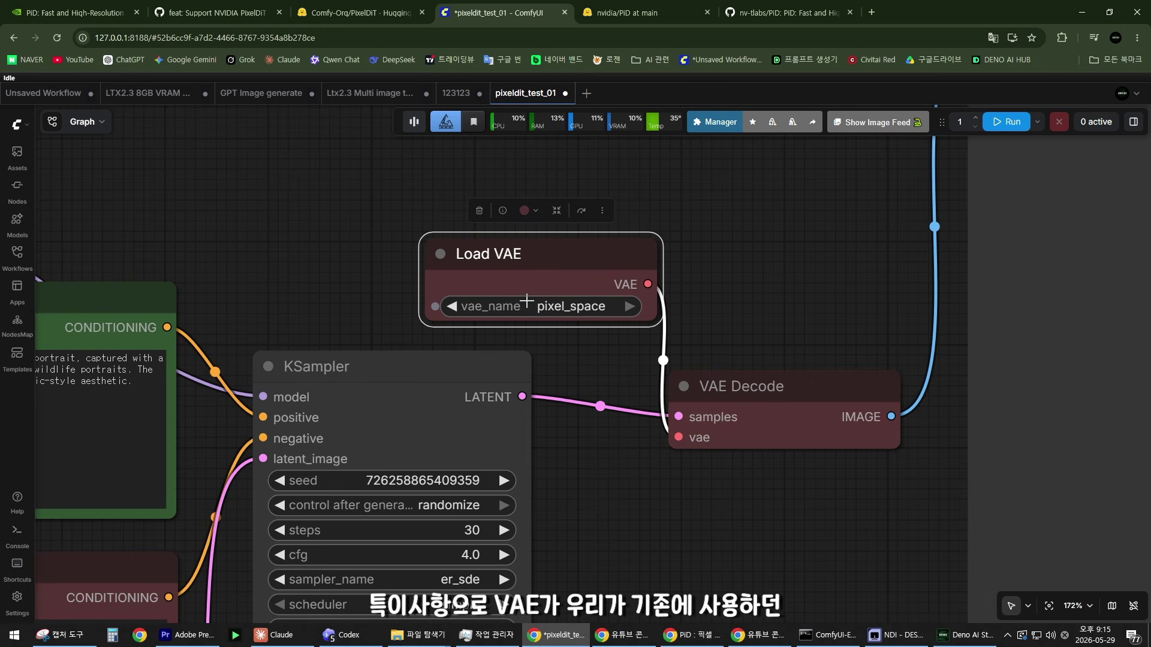
pyautogui.click(579, 308)
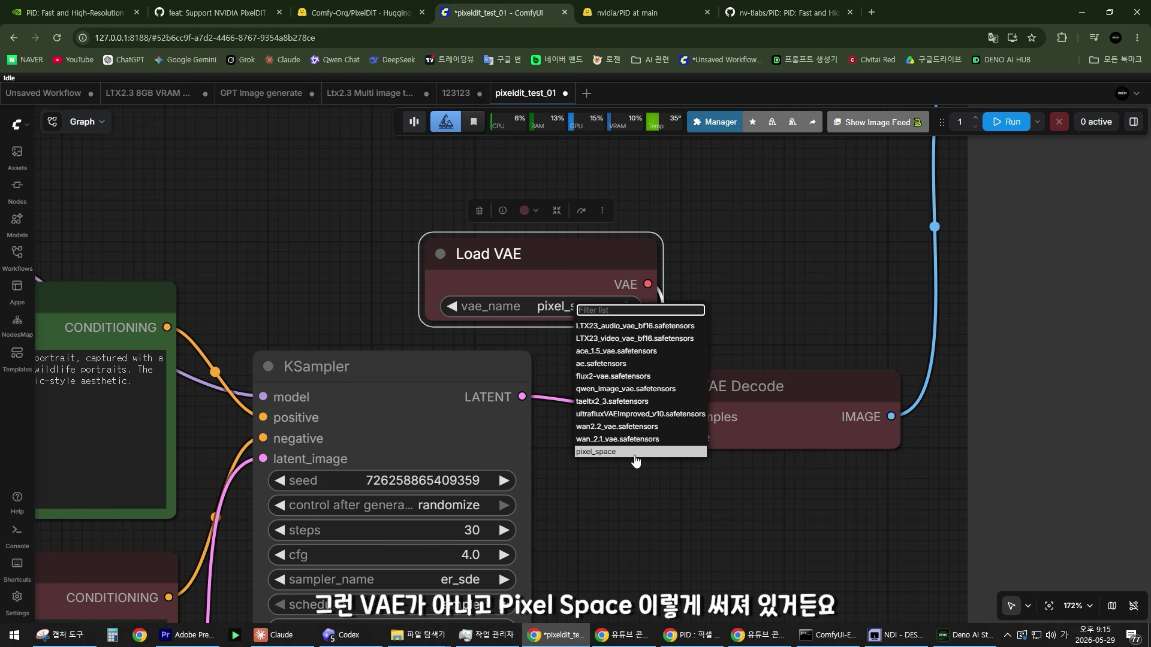
pyautogui.click(568, 330)
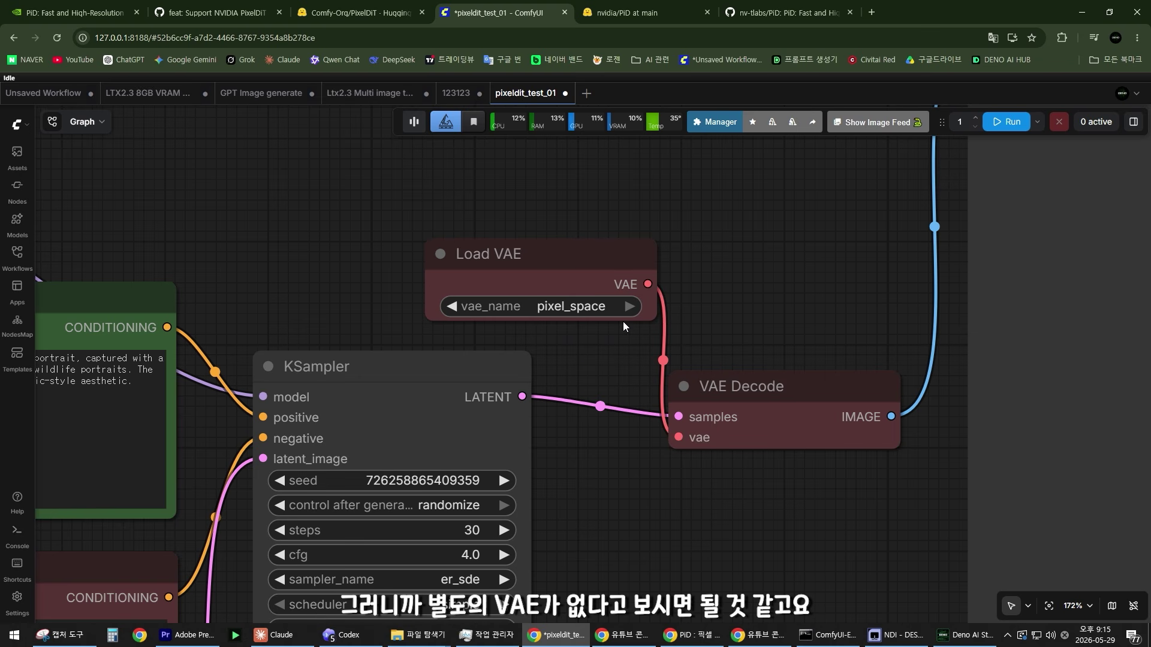
# Place the Load VAE node just above the KSampler and run the PixelDiT text-to-image workflow.
pyautogui.moveTo(572, 266); pyautogui.dragTo(437, 279)
pyautogui.scroll(-9, 684, 326)
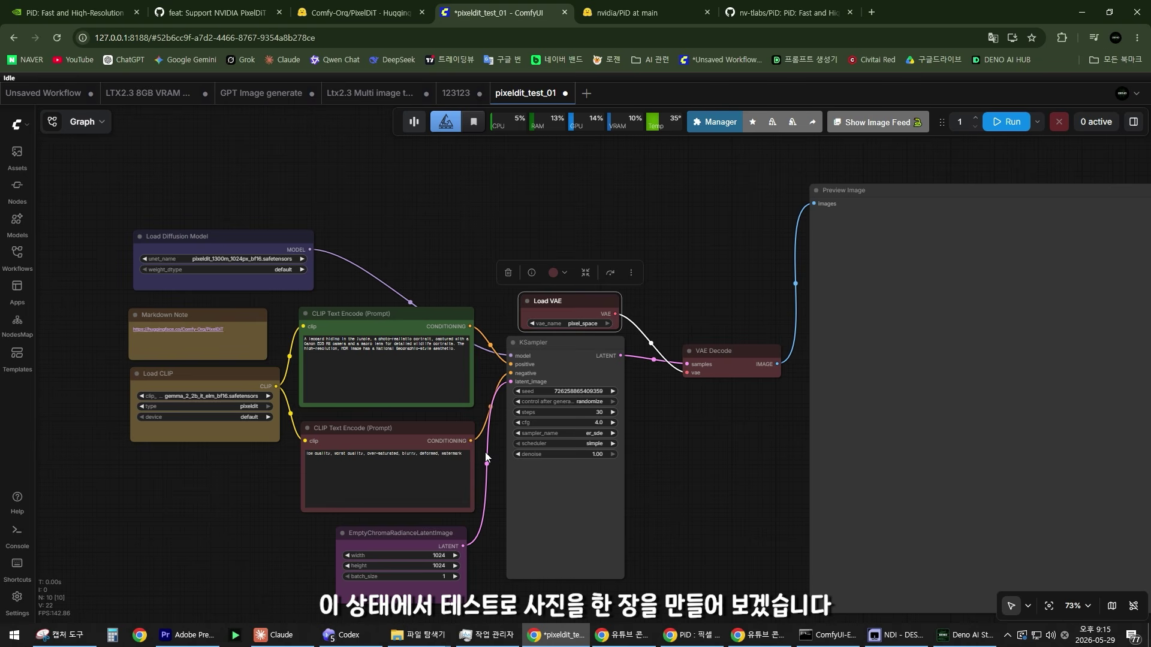
pyautogui.scroll(1, 291, 499)
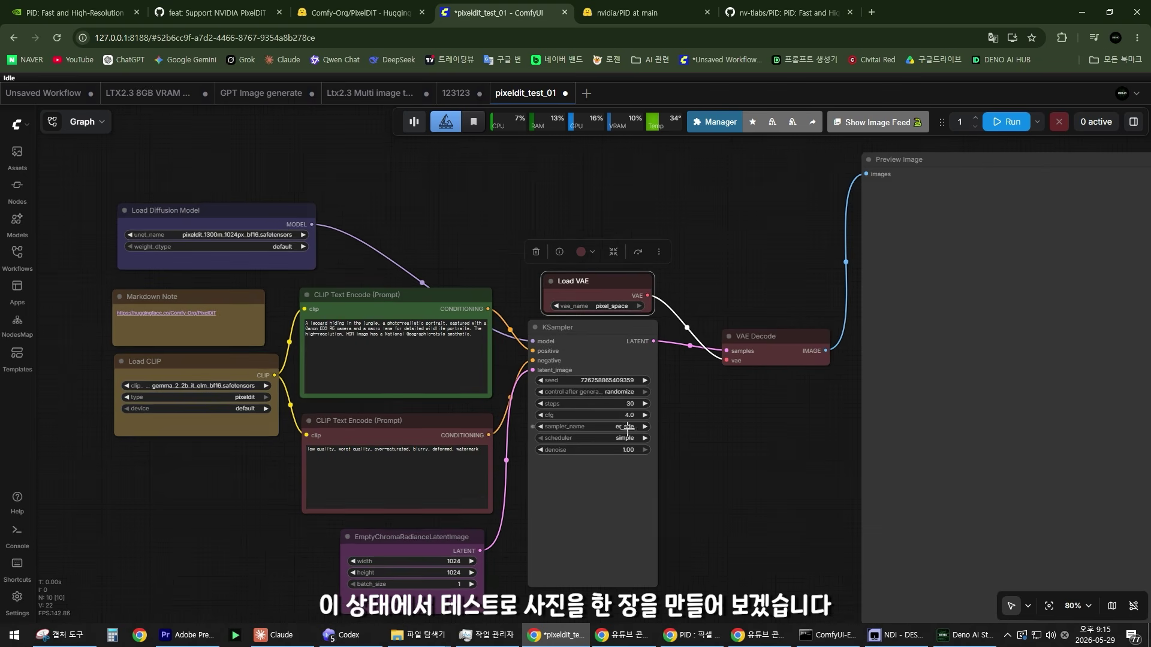
pyautogui.scroll(-2, 627, 430)
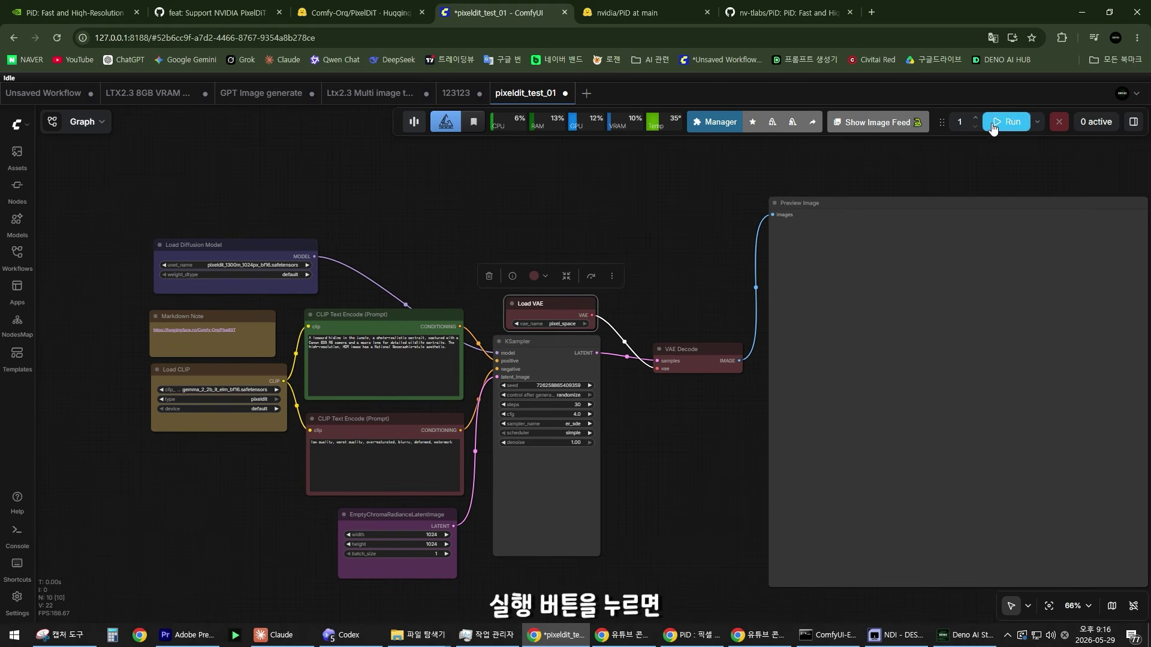
pyautogui.scroll(1, 296, 521)
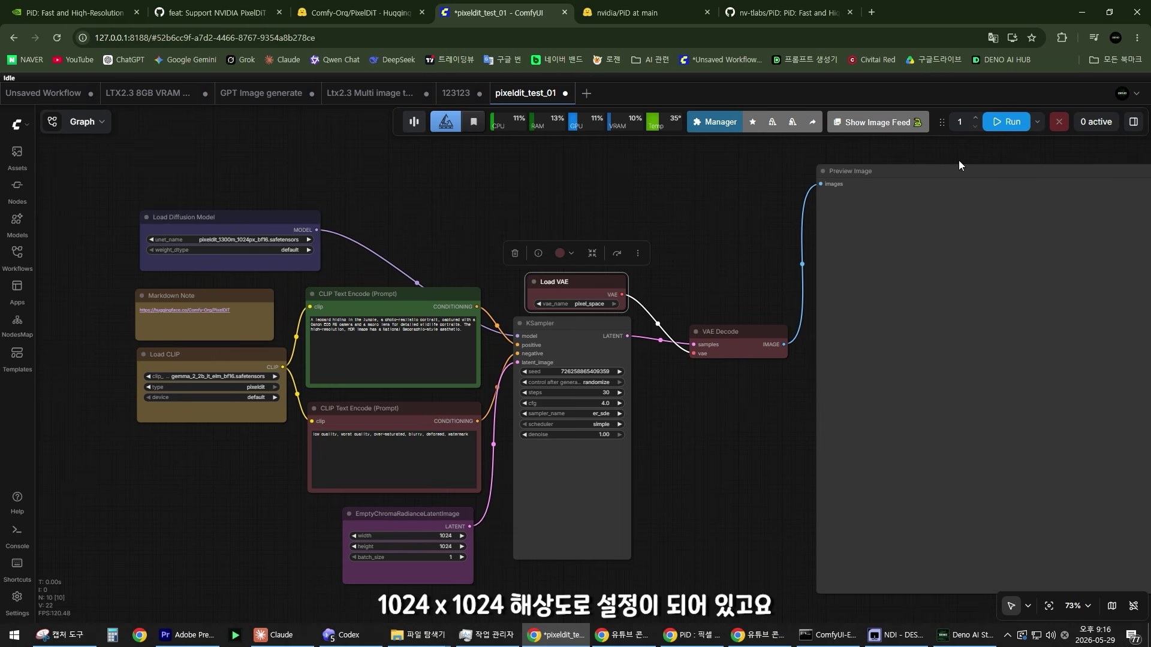
pyautogui.click(989, 123)
# Move the VAE Decode and Preview Image nodes closer to the KSampler.
pyautogui.scroll(-1, 742, 421)
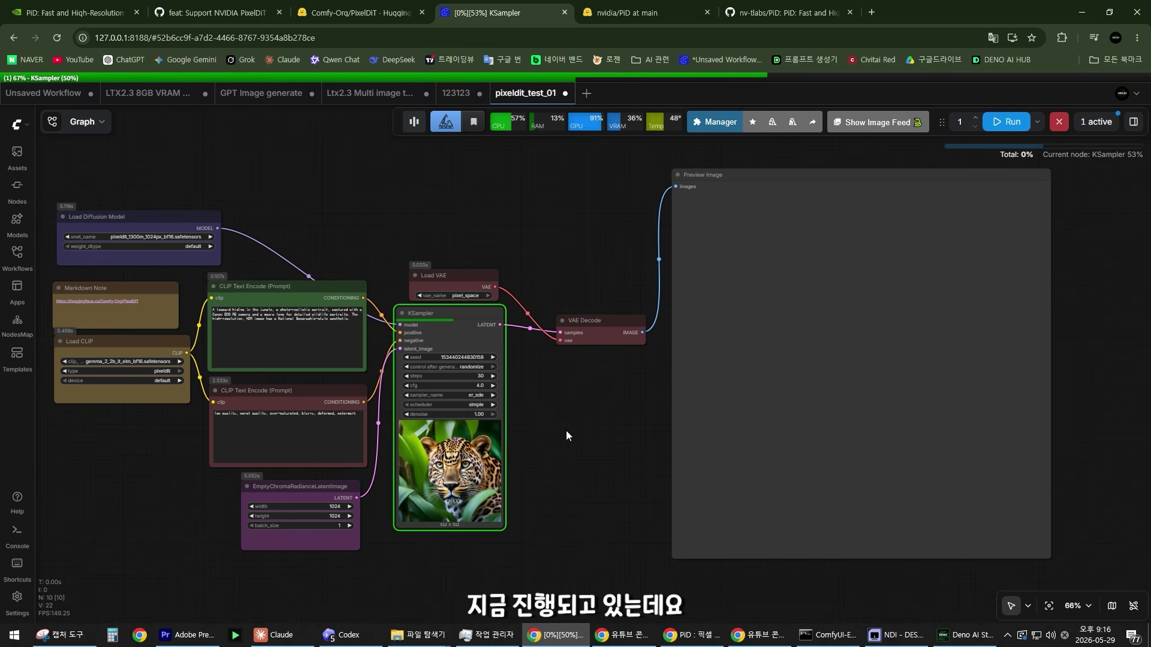
pyautogui.moveTo(566, 435); pyautogui.dragTo(487, 451)
pyautogui.moveTo(527, 336); pyautogui.dragTo(490, 302)
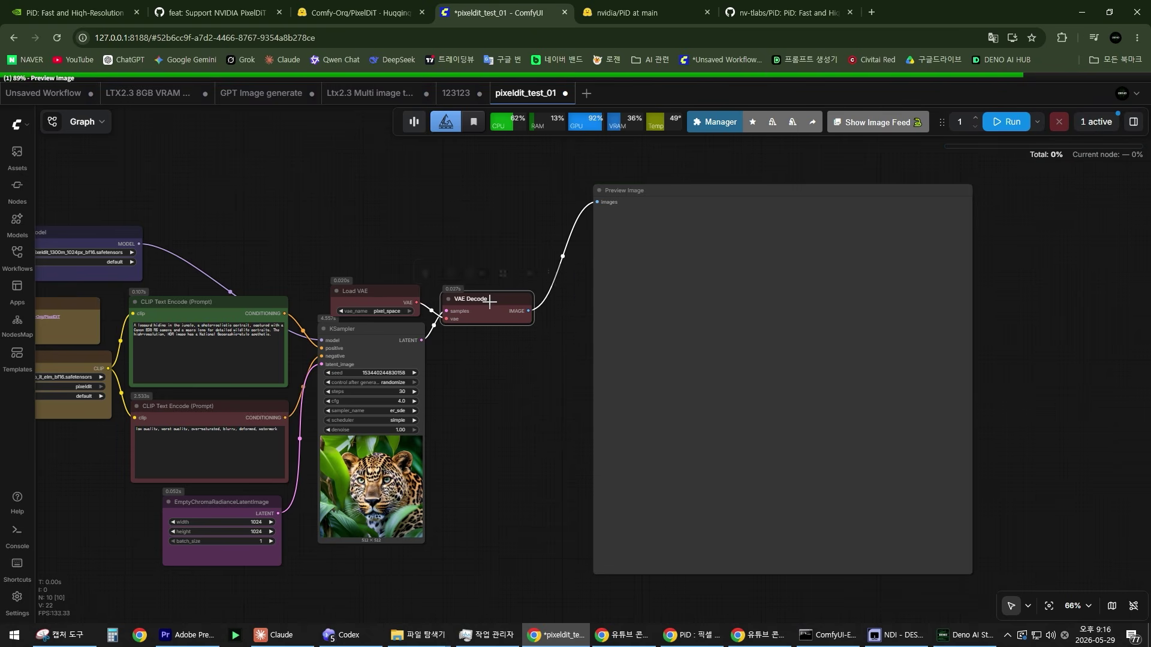
pyautogui.moveTo(695, 190); pyautogui.dragTo(661, 212)
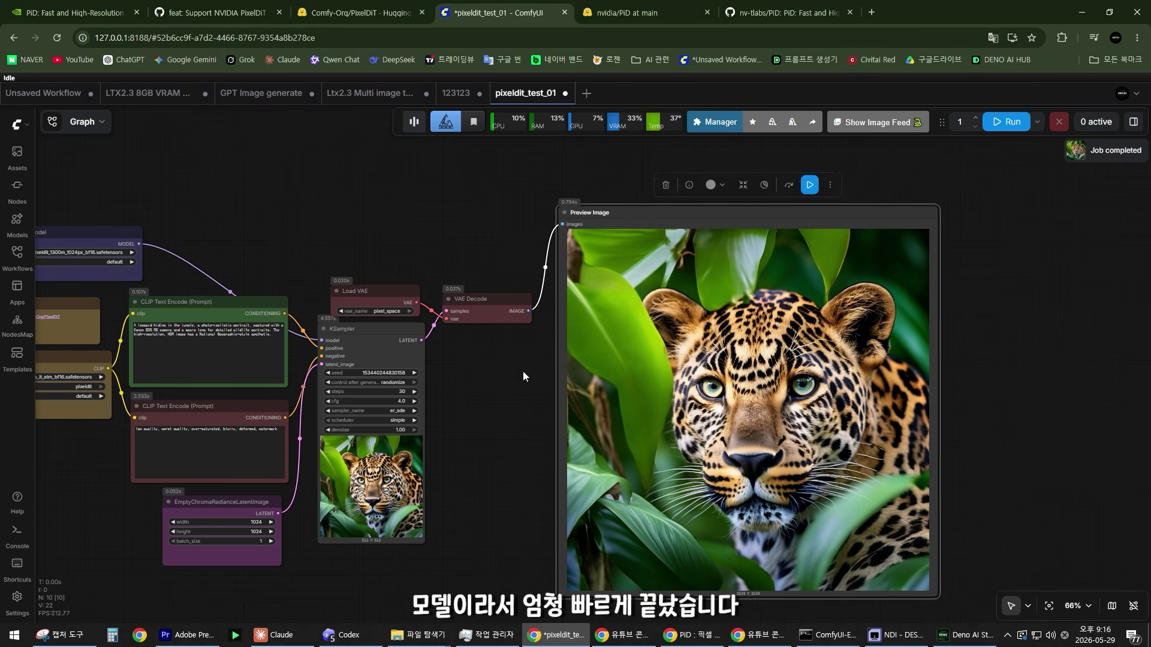
# Examine the generated leopard image up close and review it alongside the whole PixelDiT workflow.
pyautogui.moveTo(523, 376); pyautogui.dragTo(398, 334)
pyautogui.scroll(7, 386, 430)
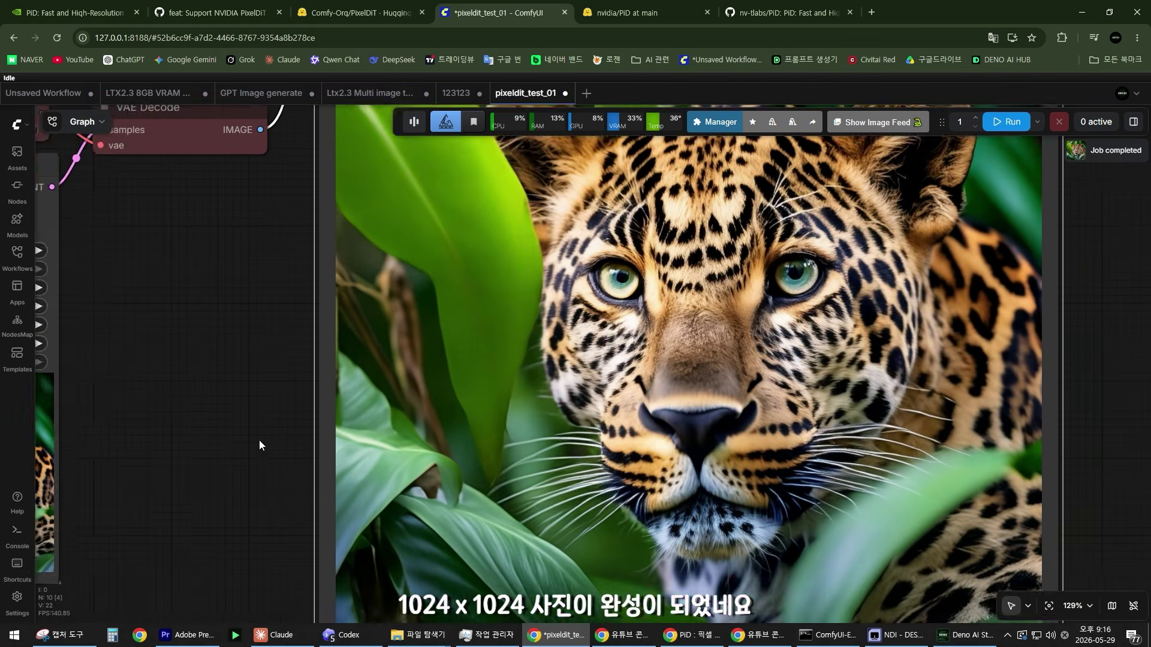
pyautogui.moveTo(259, 445); pyautogui.dragTo(99, 420)
pyautogui.scroll(-3, 206, 405)
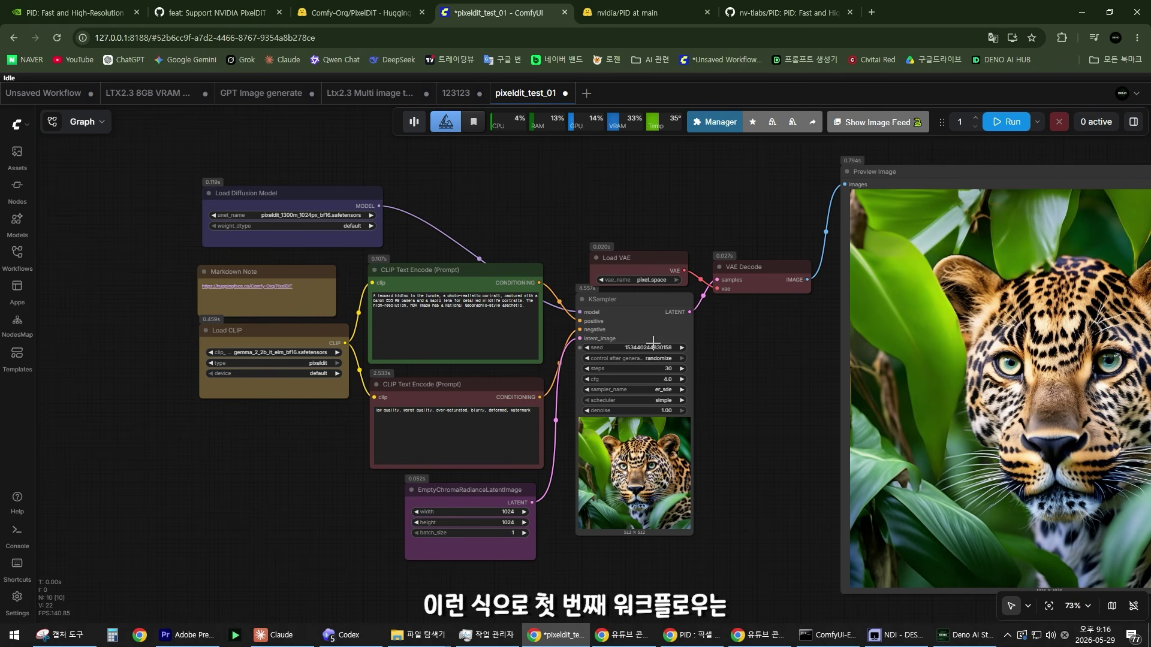
pyautogui.hscroll(5, 653, 341)
pyautogui.hscroll(-3, 751, 380)
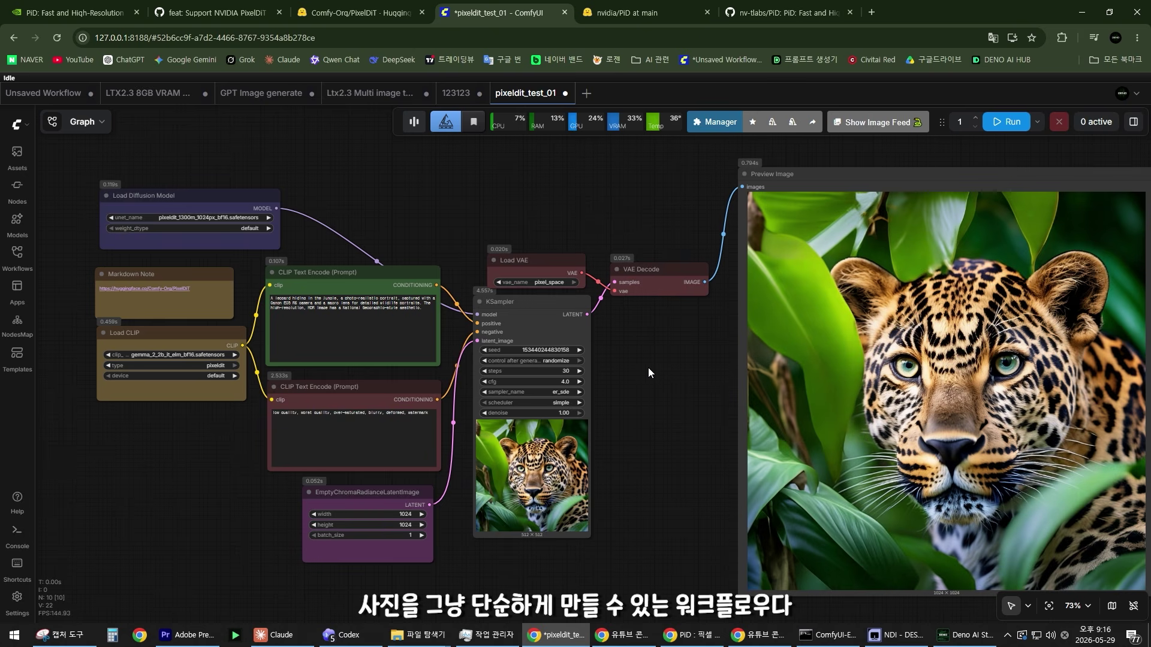
pyautogui.scroll(-2, 649, 369)
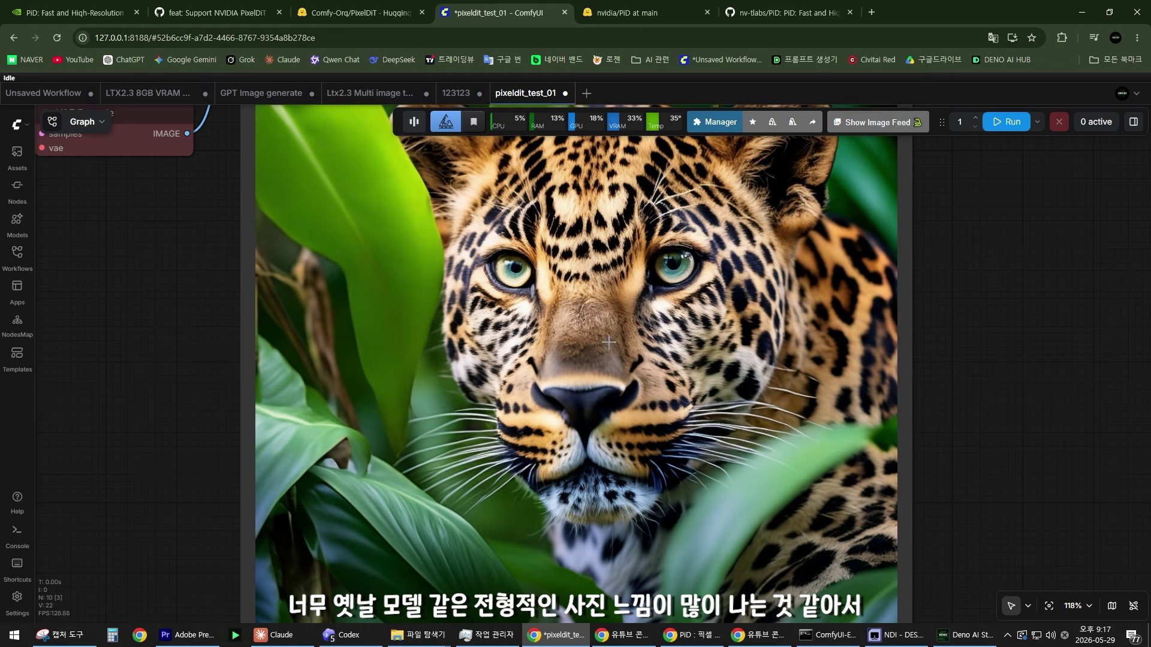
pyautogui.scroll(-3, 609, 342)
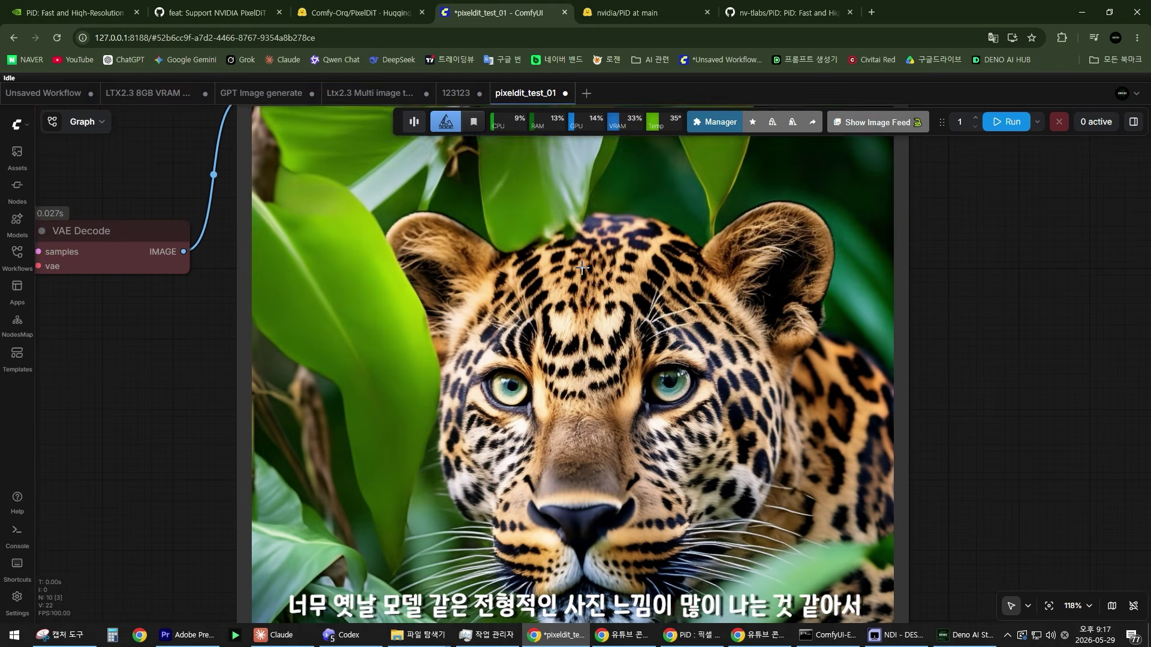
pyautogui.scroll(-3, 580, 339)
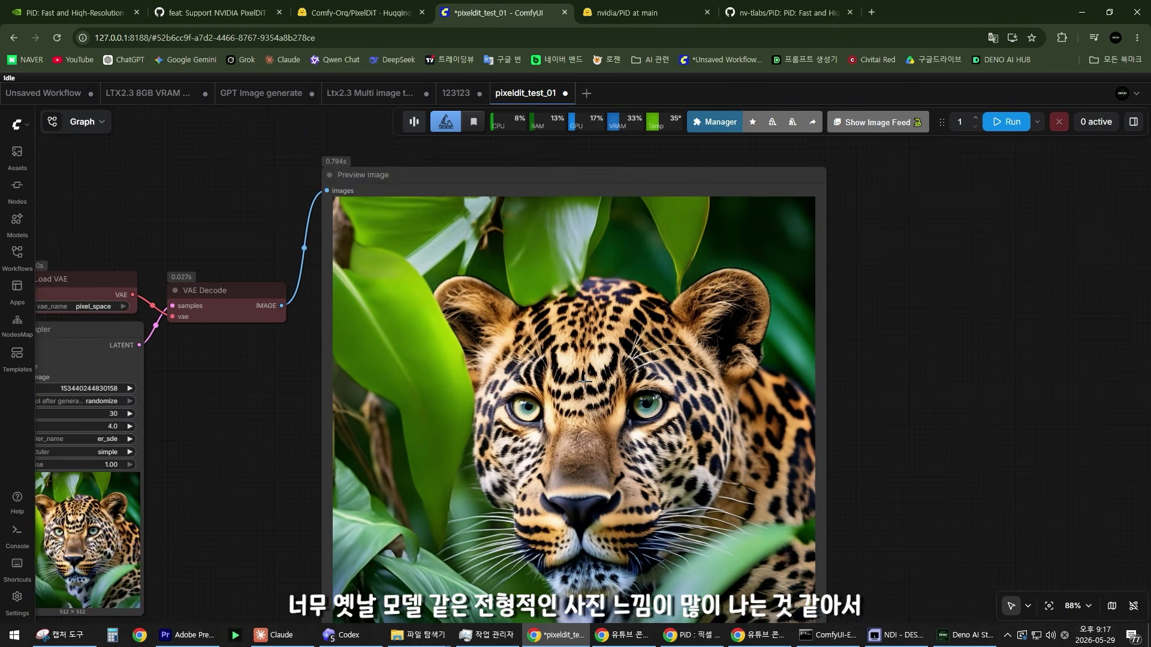
pyautogui.scroll(-4, 578, 322)
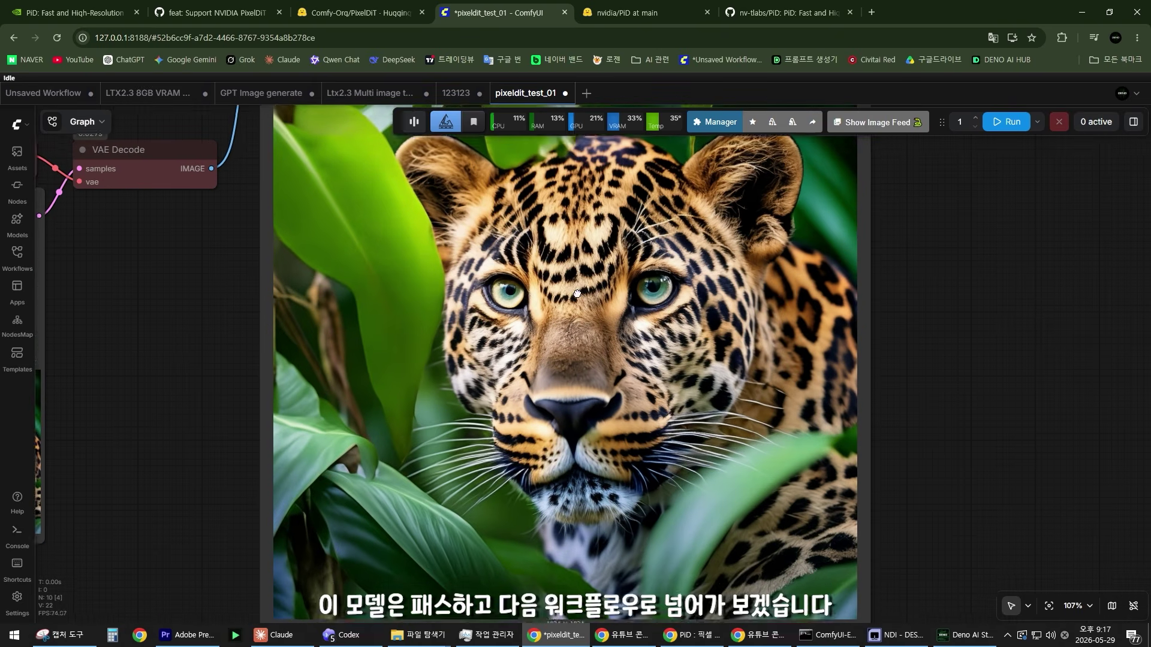
pyautogui.press('.')
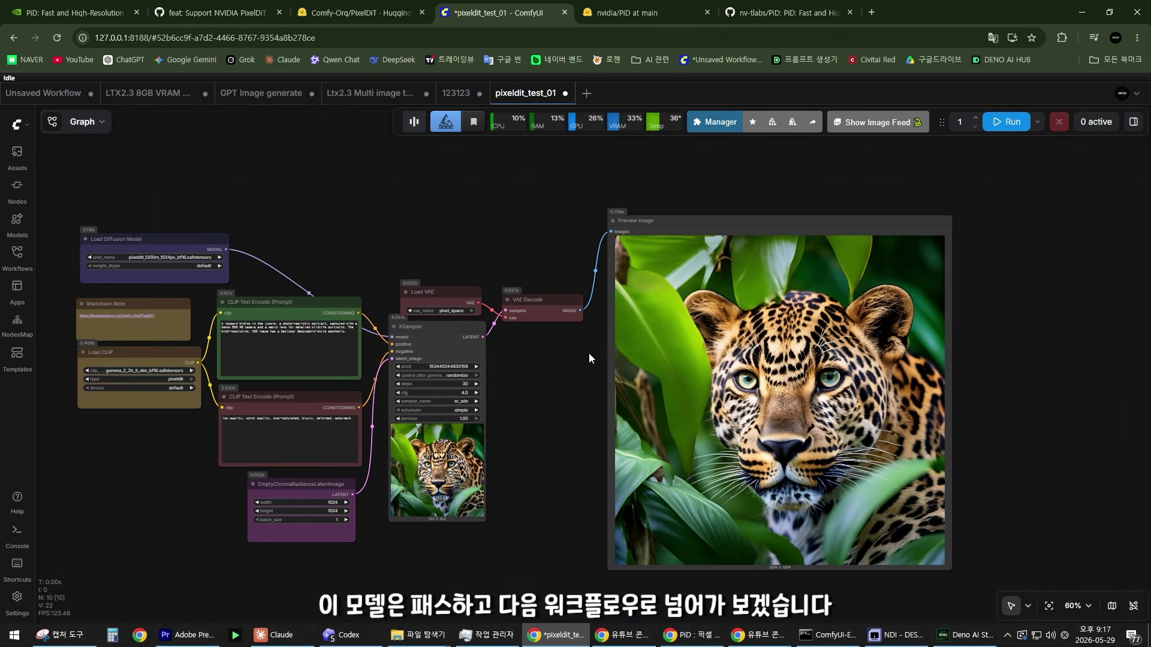
# Close the pixeldit_test_01 workflow and inspect the Z-Image group of the 123123 workflow.
pyautogui.click(565, 93)
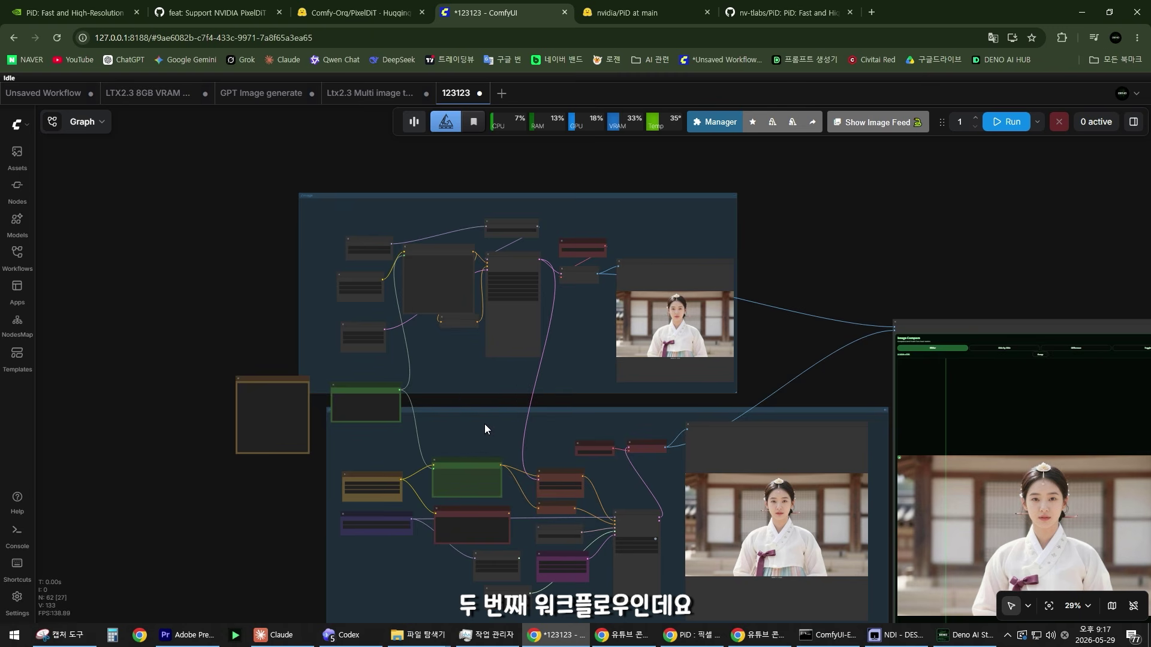
pyautogui.scroll(8, 520, 412)
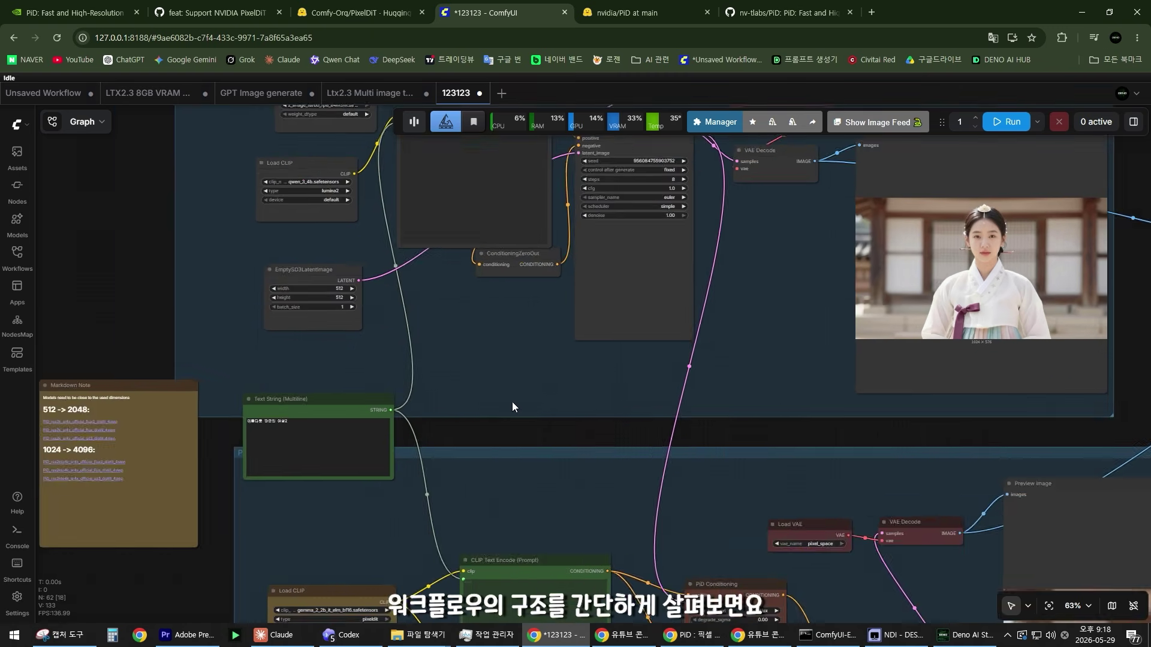
pyautogui.moveTo(512, 402); pyautogui.dragTo(480, 463)
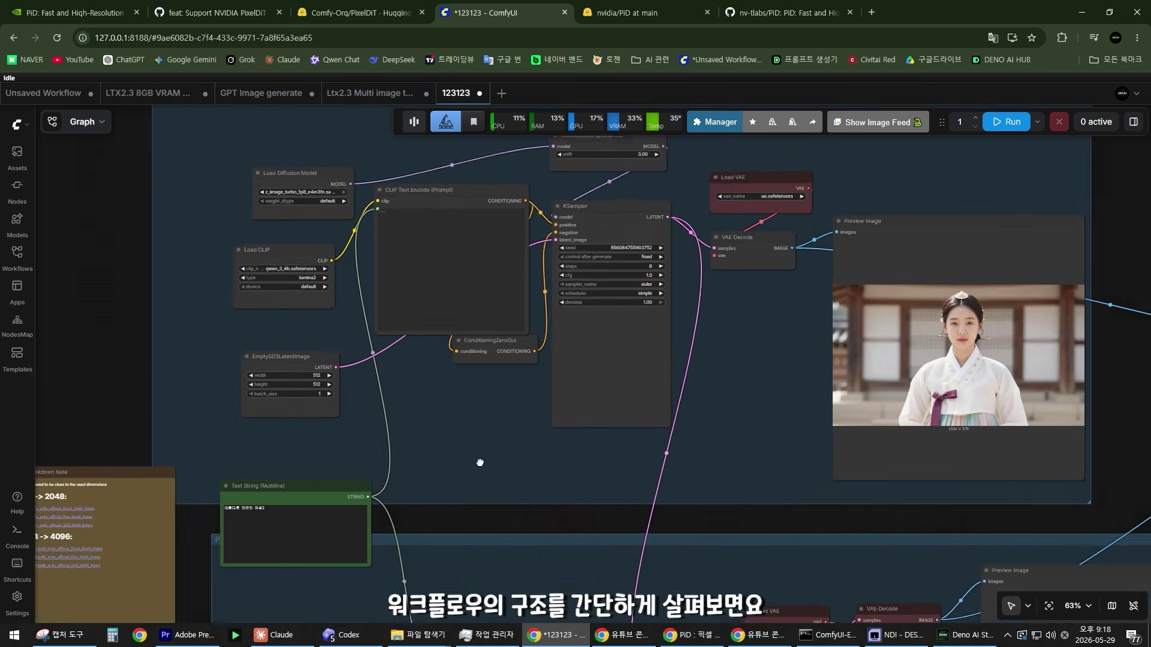
pyautogui.scroll(5, 534, 451)
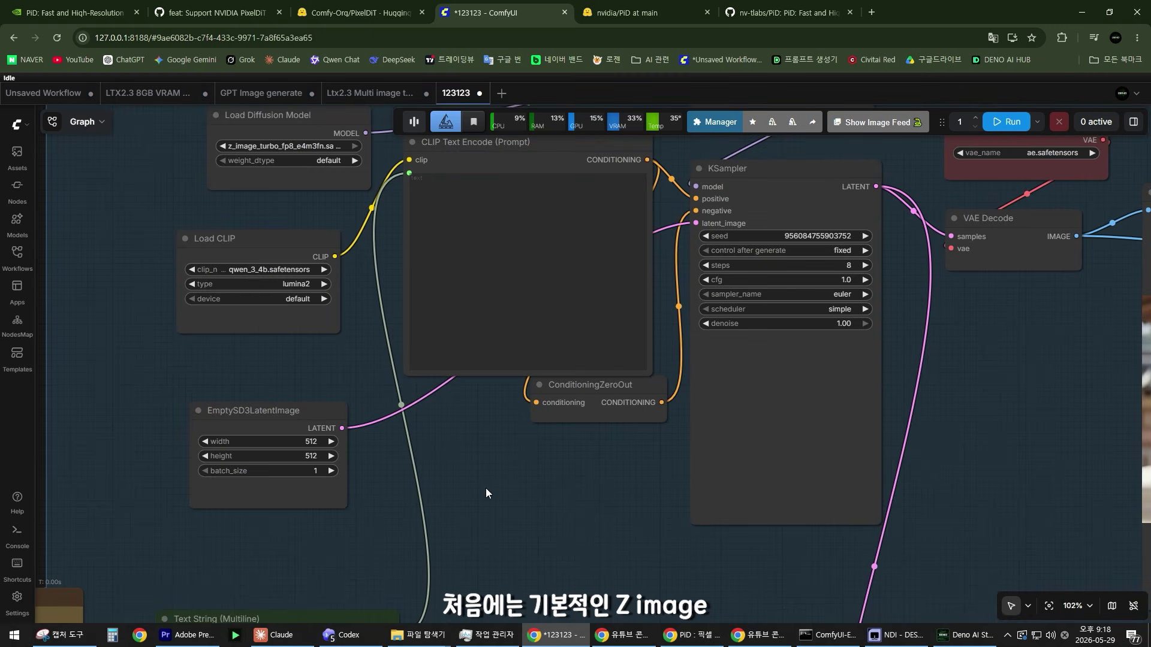
pyautogui.scroll(-2, 484, 526)
# Stack the Load Diffusion Model, Load CLIP and EmptySD3LatentImage nodes closer together in one column.
pyautogui.click(324, 197)
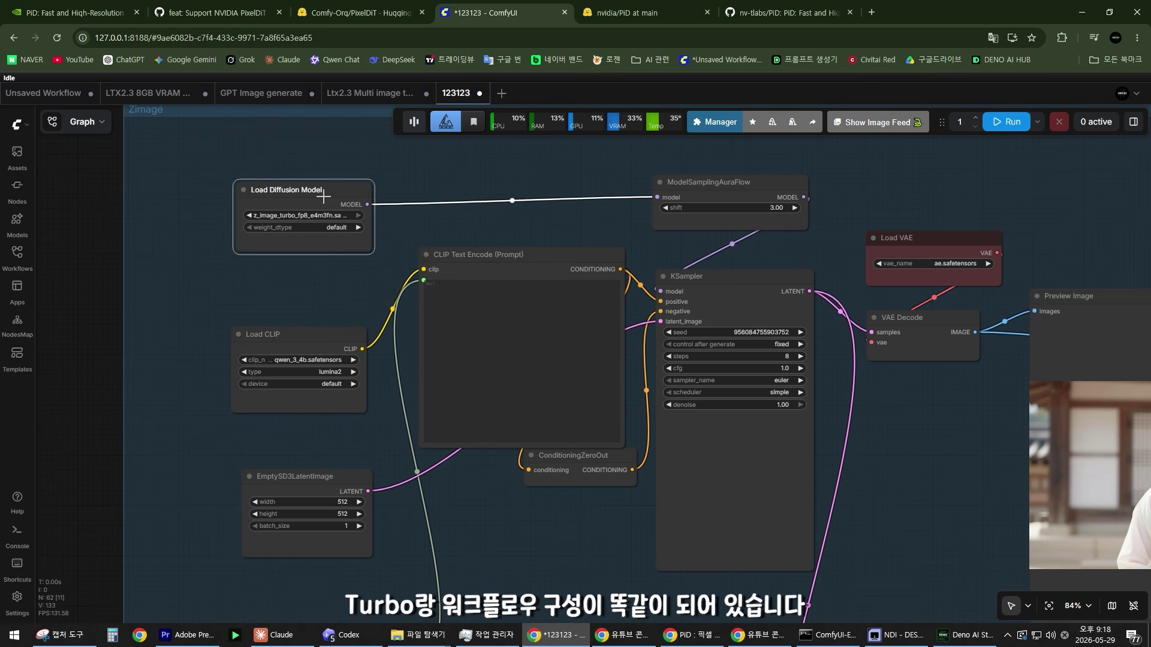
pyautogui.moveTo(324, 197); pyautogui.dragTo(321, 204)
pyautogui.moveTo(308, 334); pyautogui.dragTo(317, 284)
pyautogui.moveTo(317, 483); pyautogui.dragTo(320, 381)
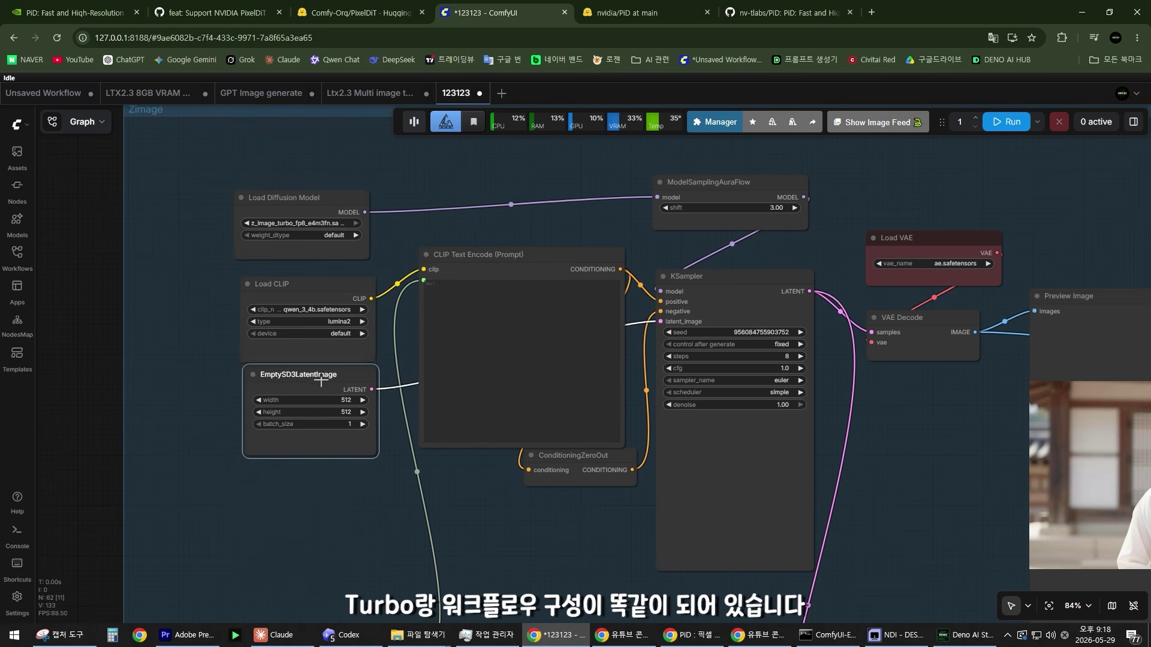
# Widen the Load Diffusion Model and Load CLIP nodes to fit their file names and shift them away from the prompt node.
pyautogui.click(293, 197)
pyautogui.scroll(5, 359, 245)
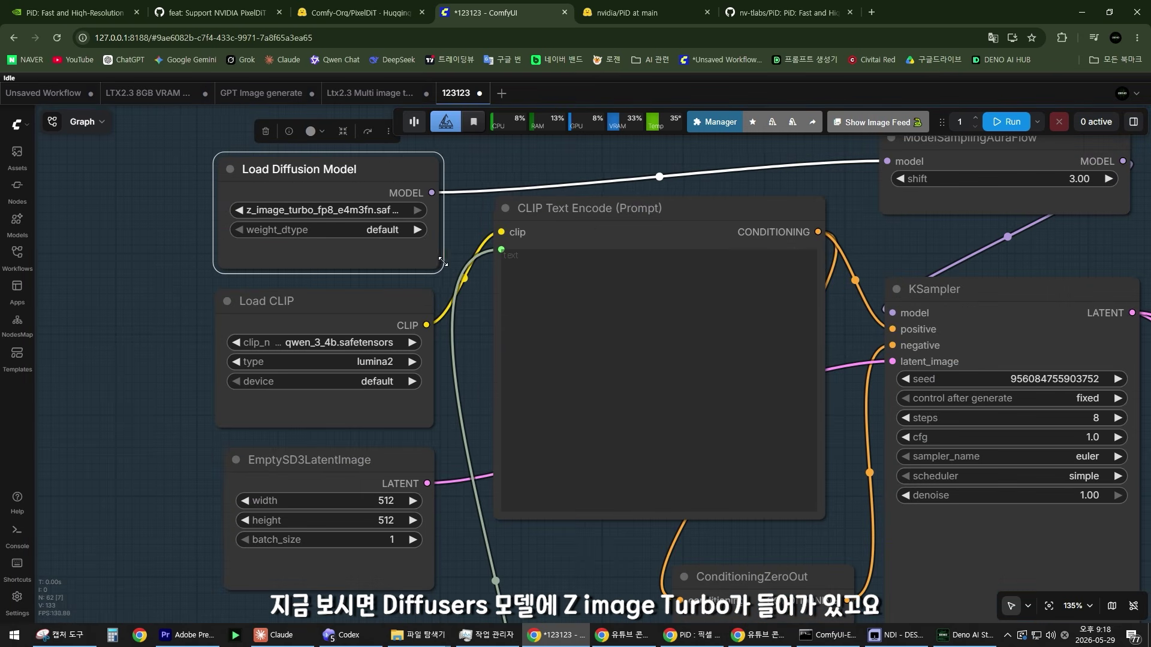
pyautogui.moveTo(443, 262); pyautogui.dragTo(488, 262)
pyautogui.moveTo(336, 172); pyautogui.dragTo(269, 175)
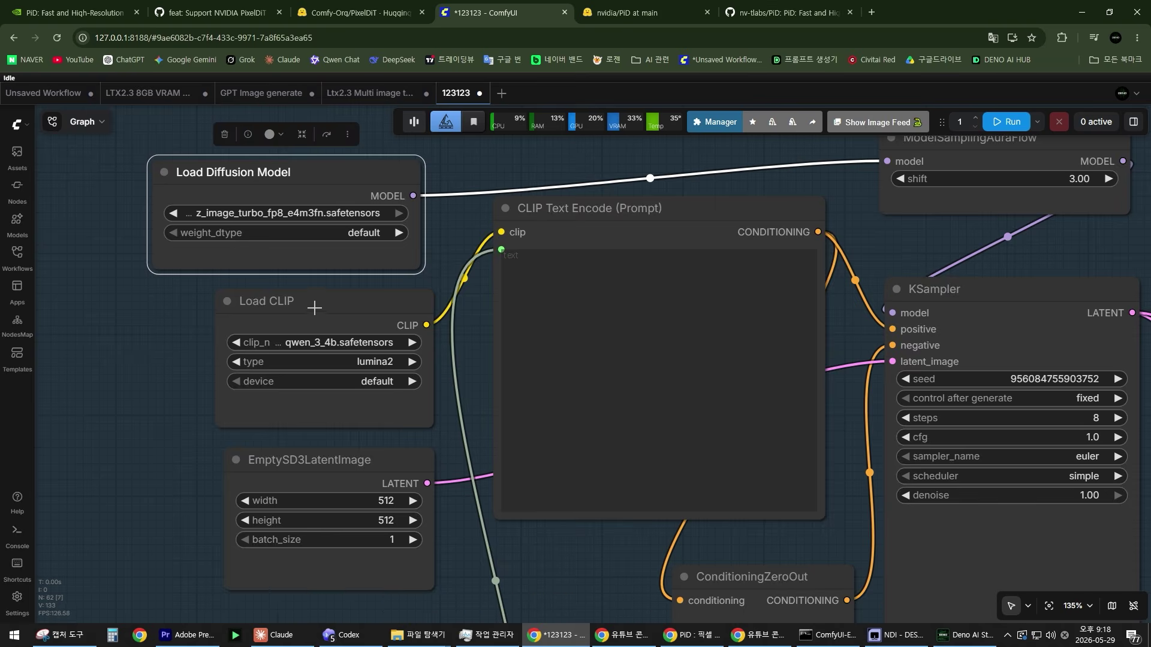
pyautogui.moveTo(315, 307); pyautogui.dragTo(270, 308)
pyautogui.scroll(3, 415, 428)
pyautogui.moveTo(418, 423); pyautogui.dragTo(405, 420)
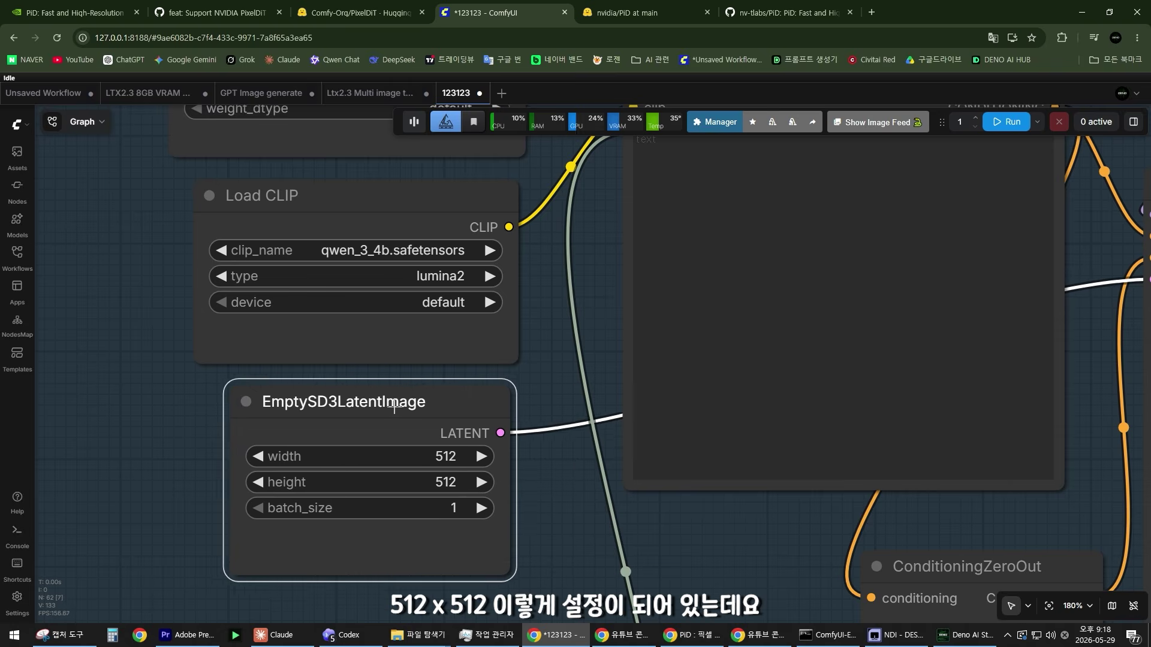
# Switch to the PiD project page and view the From Latent to Pixels comparison of VAE Decode and PiD Decode.
pyautogui.hotkey('ctrl', '1')
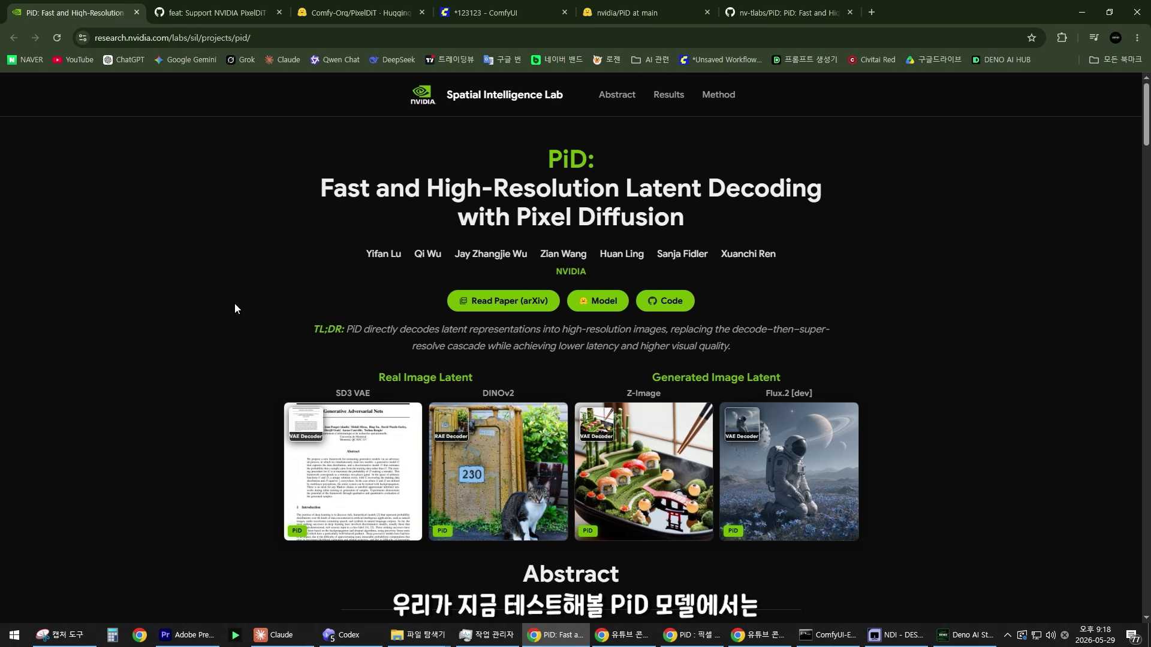
pyautogui.scroll(-13, 251, 326)
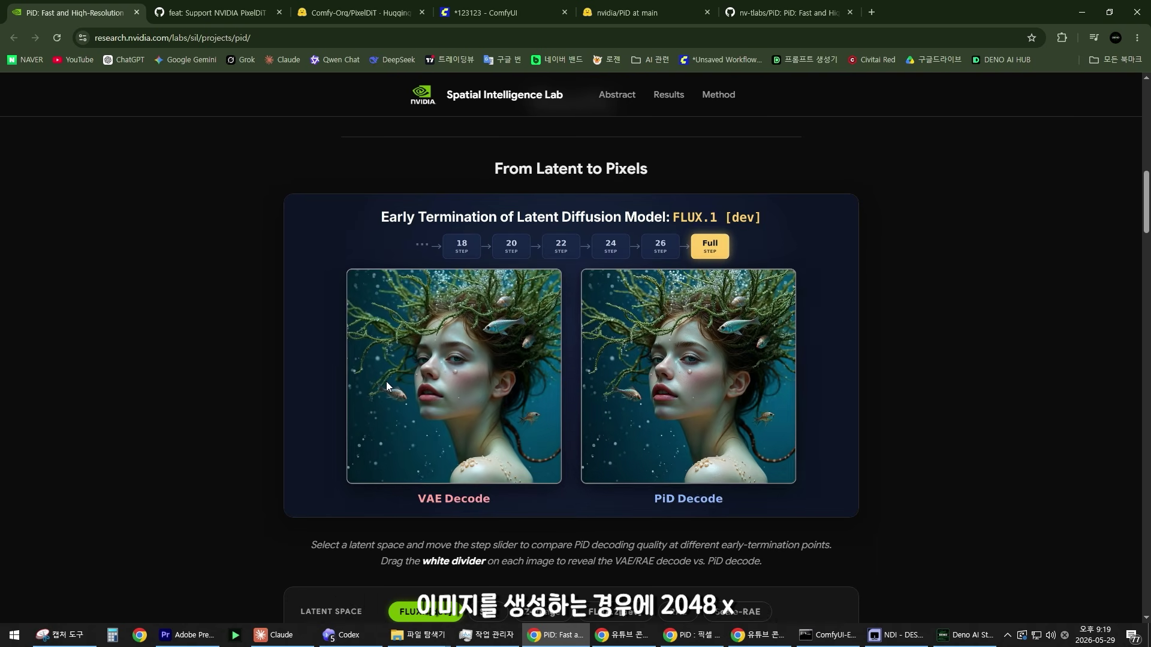
# Return to the 123123 workflow and check the width and height in the Z-Image group's EmptySD3LatentImage node.
pyautogui.scroll(1, 623, 358)
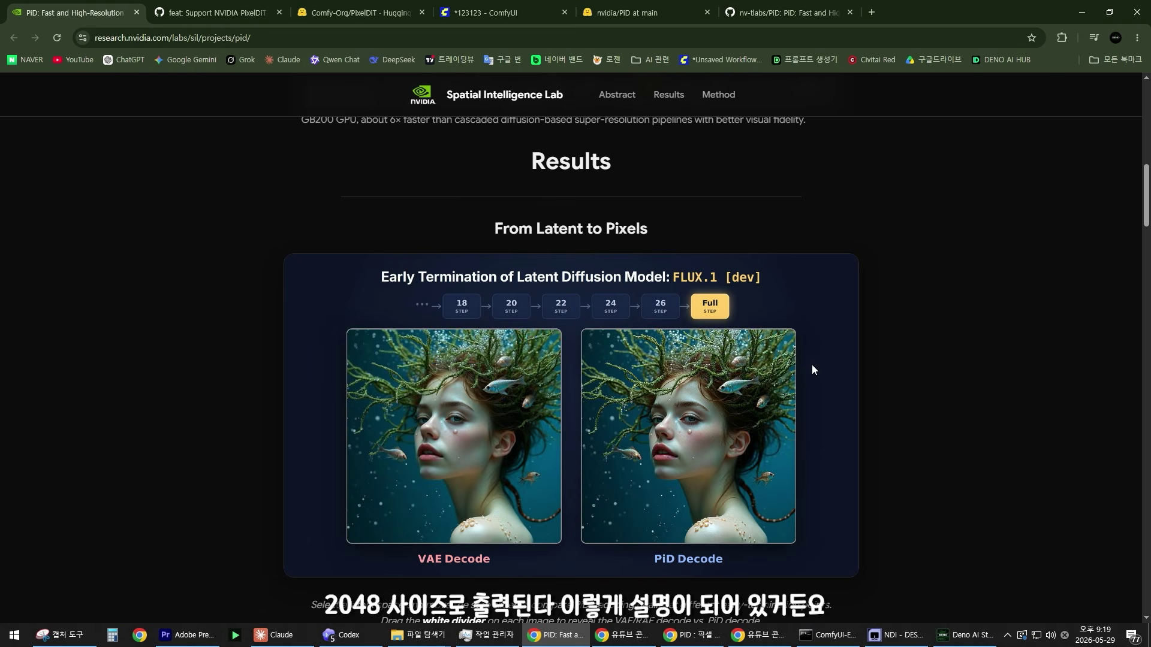
pyautogui.click(486, 12)
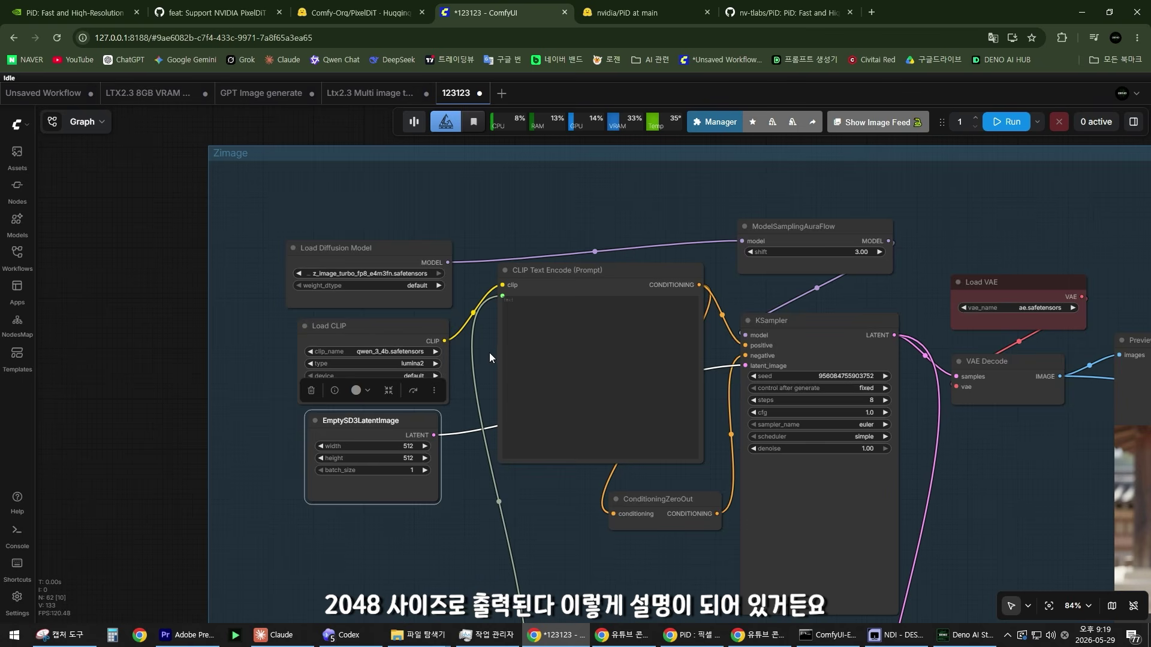
pyautogui.scroll(-5, 489, 352)
pyautogui.scroll(5, 513, 456)
pyautogui.scroll(-5, 523, 480)
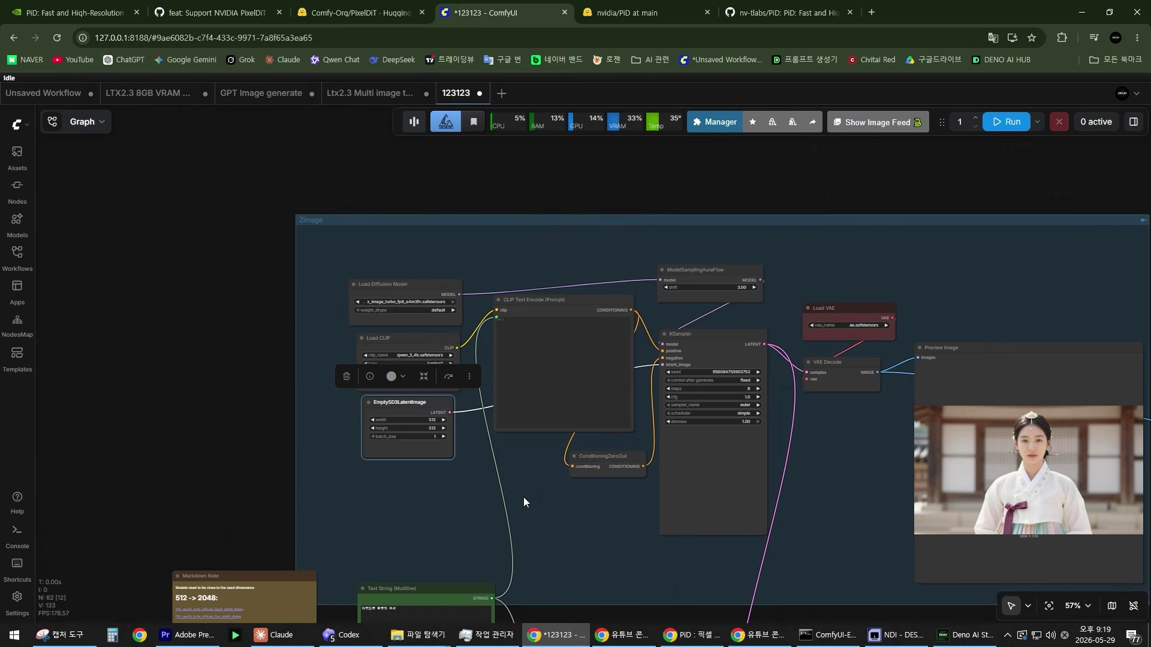
pyautogui.scroll(1, 495, 453)
pyautogui.scroll(10, 495, 422)
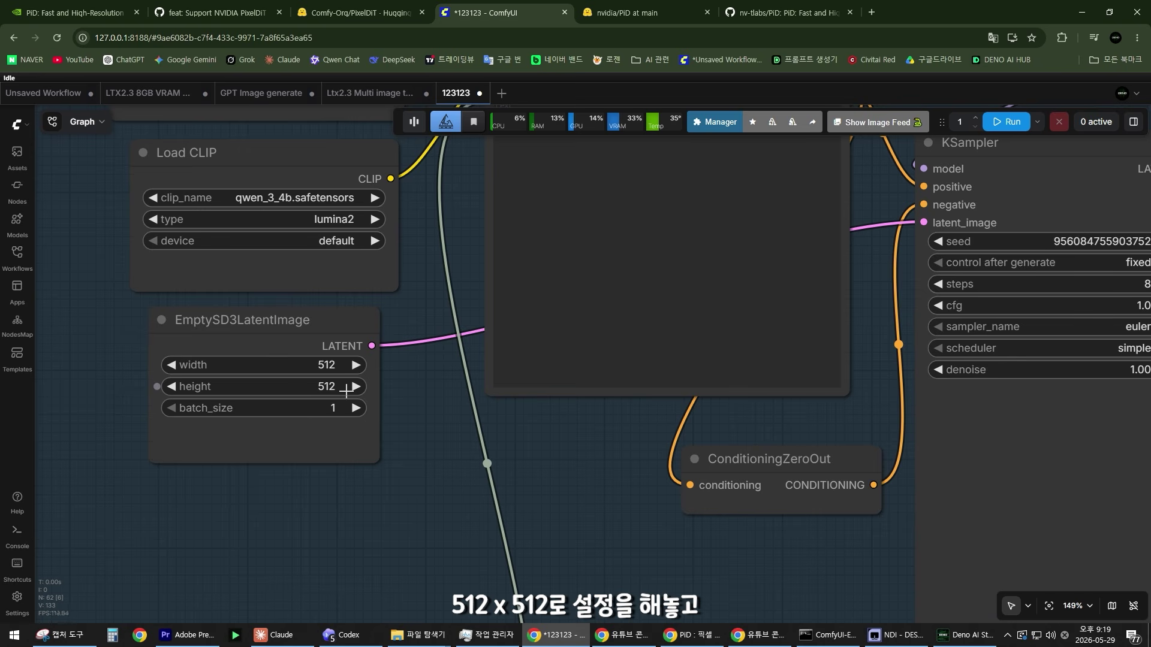
pyautogui.scroll(-8, 383, 385)
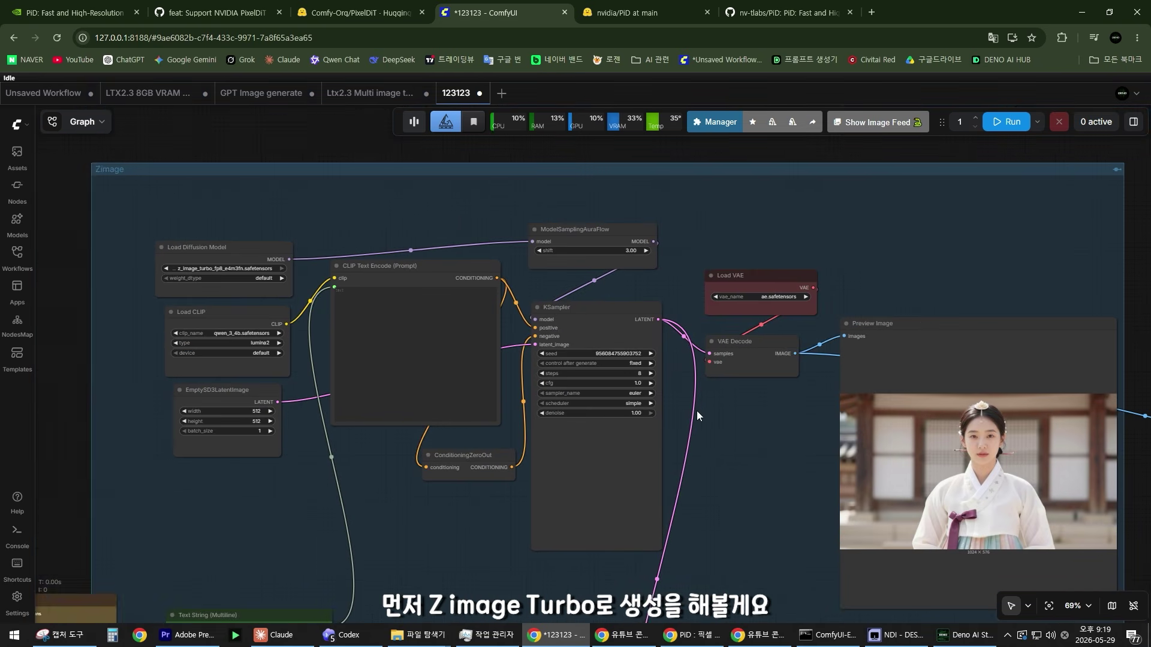
pyautogui.moveTo(878, 315); pyautogui.dragTo(881, 270)
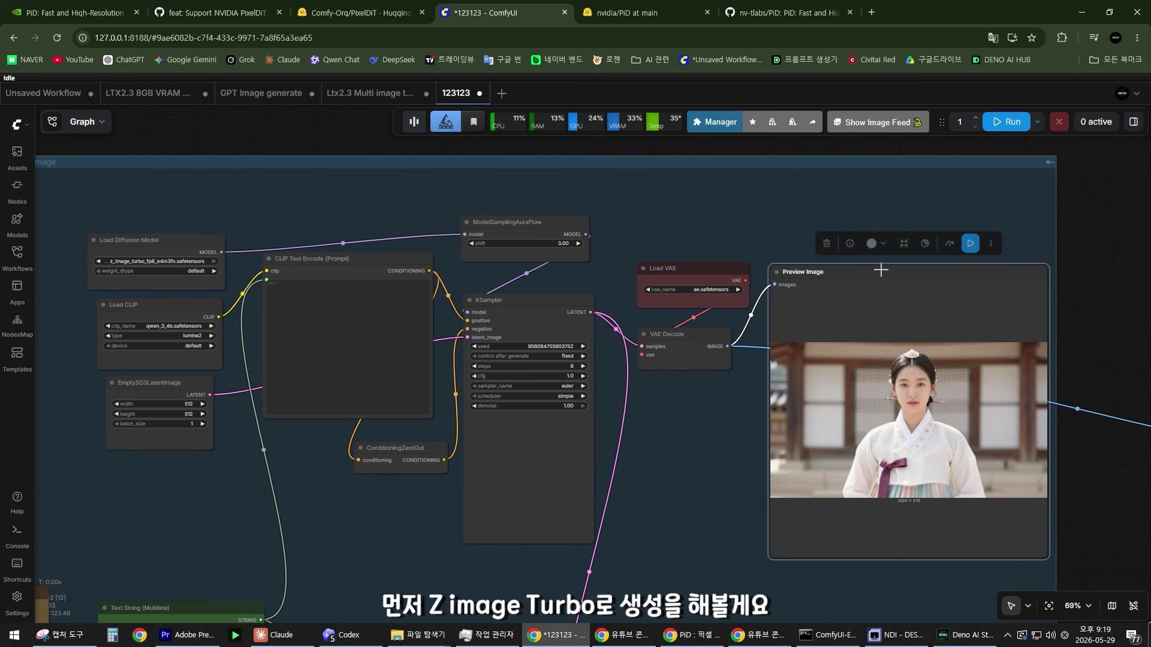
pyautogui.click(970, 245)
pyautogui.moveTo(604, 392); pyautogui.dragTo(642, 398)
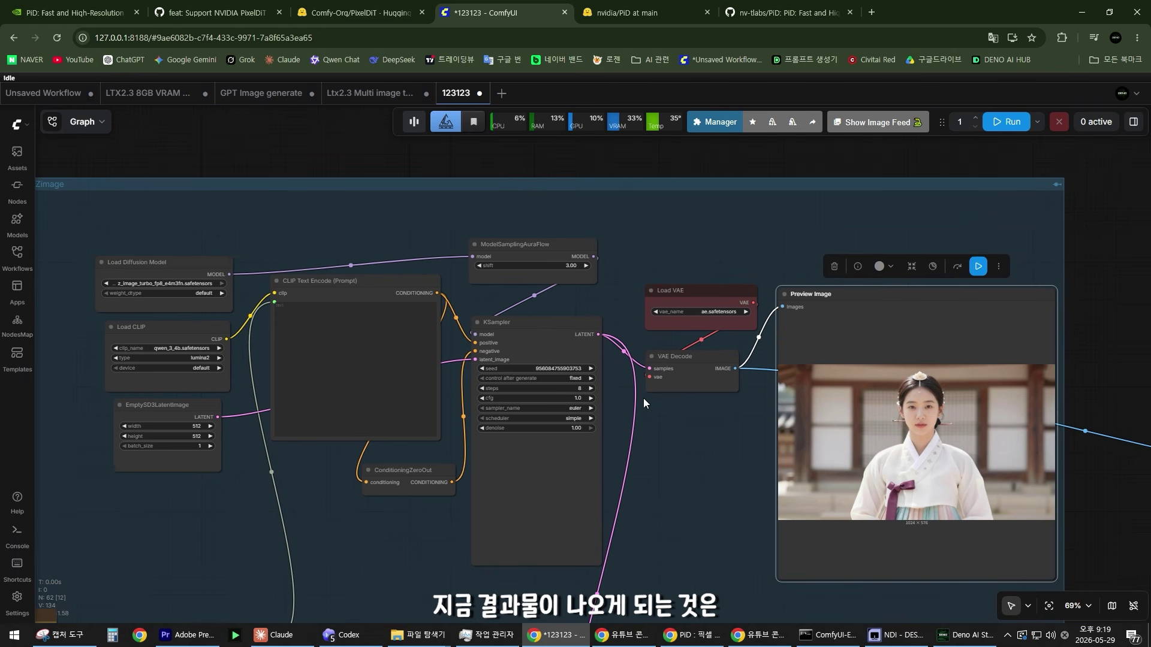
pyautogui.click(979, 261)
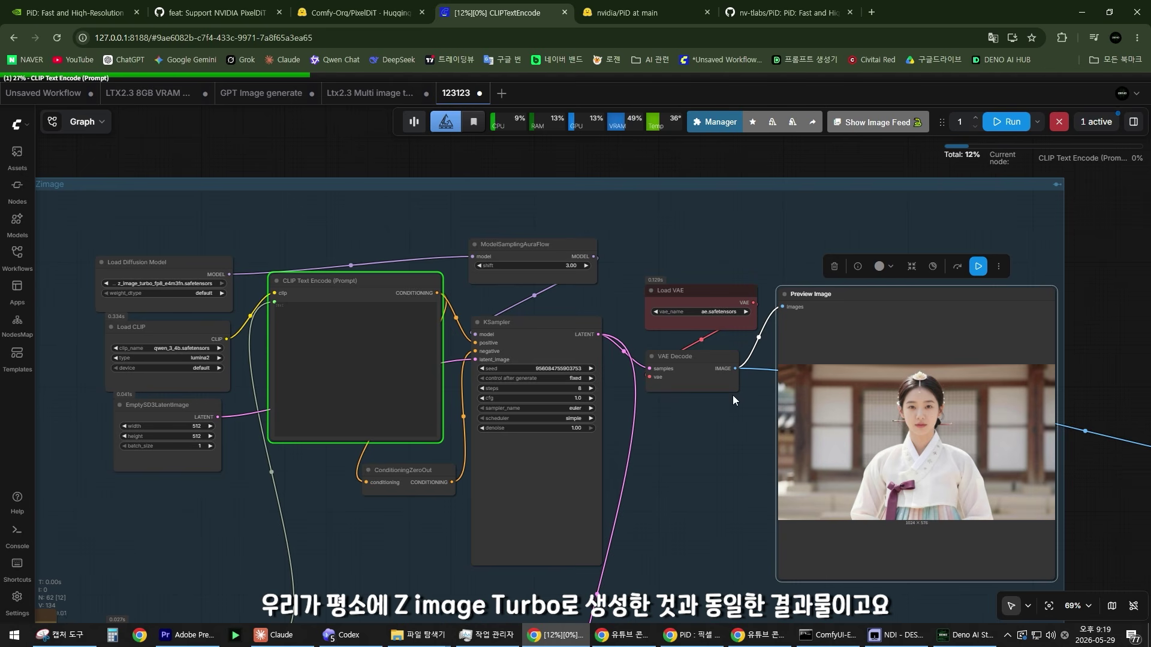
# Examine the generated hanbok portrait in the Preview Image node, checking facial detail and sharpness up close.
pyautogui.scroll(6, 713, 462)
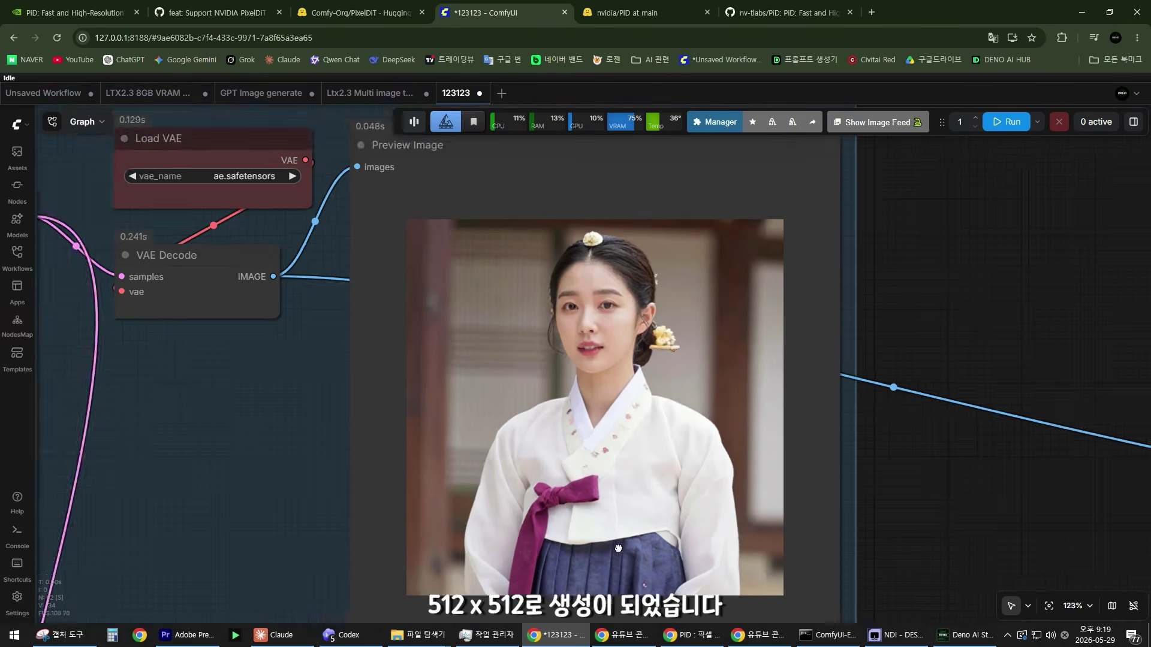
pyautogui.scroll(4, 540, 579)
pyautogui.scroll(-5, 541, 522)
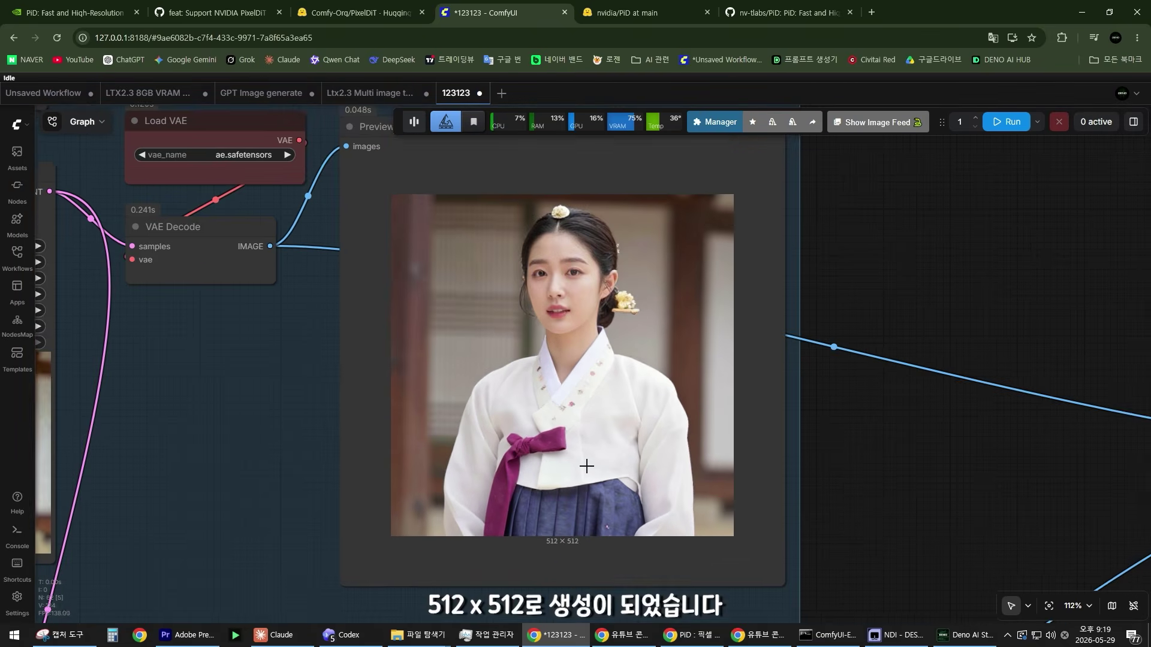
pyautogui.scroll(7, 579, 399)
pyautogui.scroll(-7, 555, 321)
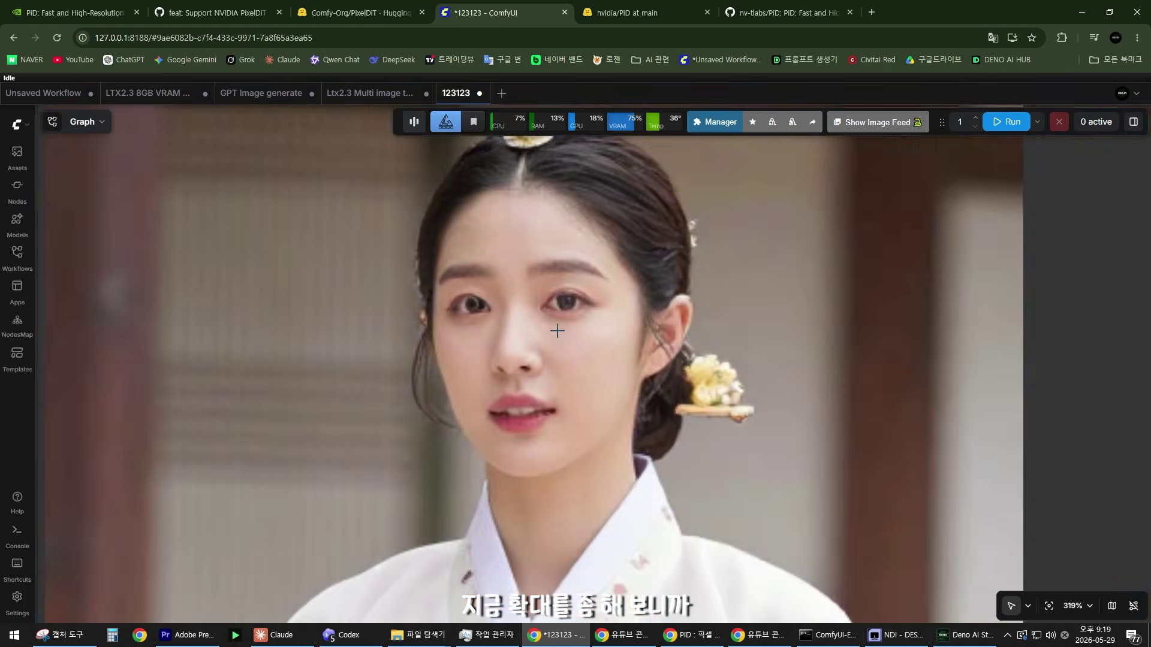
pyautogui.scroll(7, 538, 314)
pyautogui.scroll(2, 527, 314)
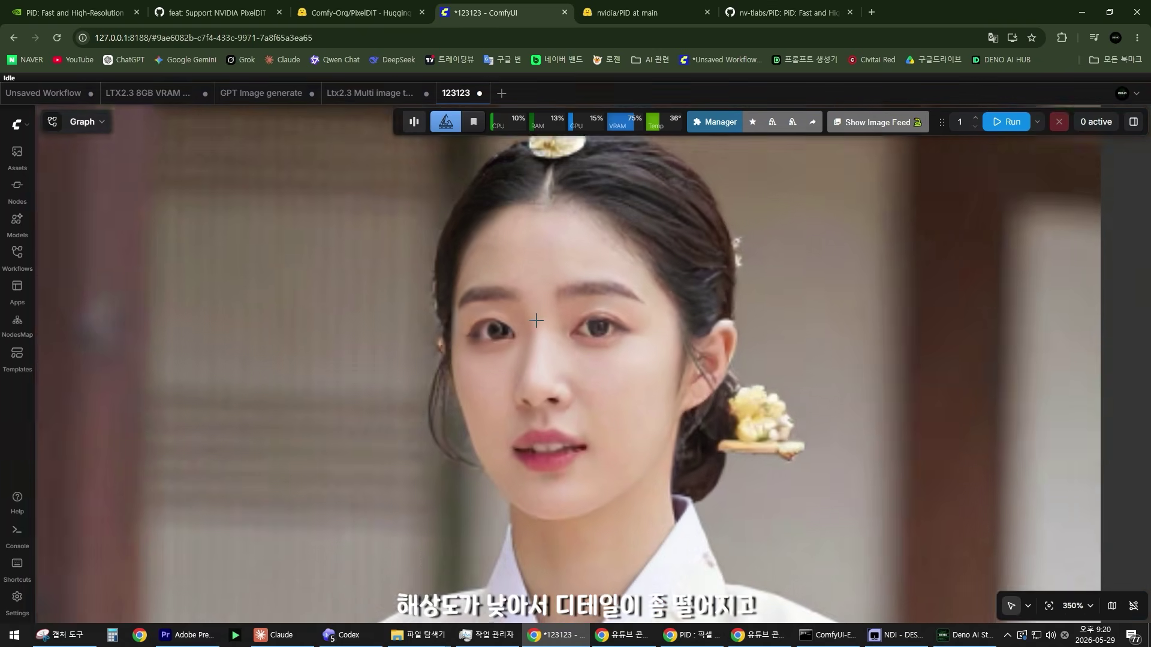
pyautogui.scroll(-10, 472, 313)
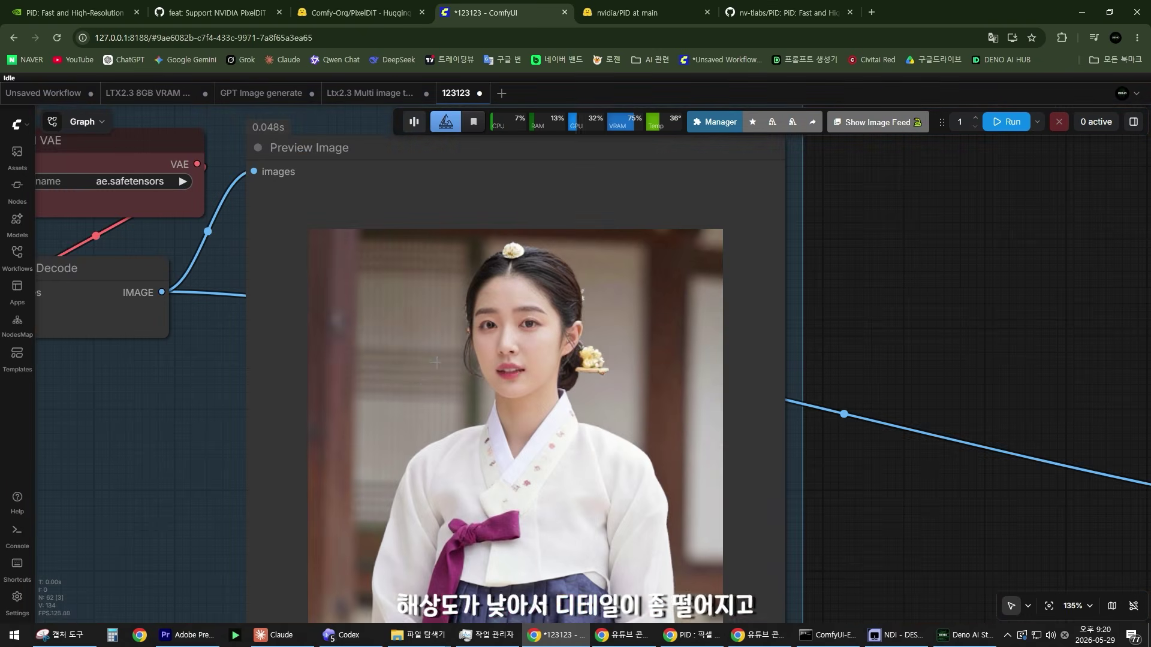
pyautogui.scroll(12, 514, 335)
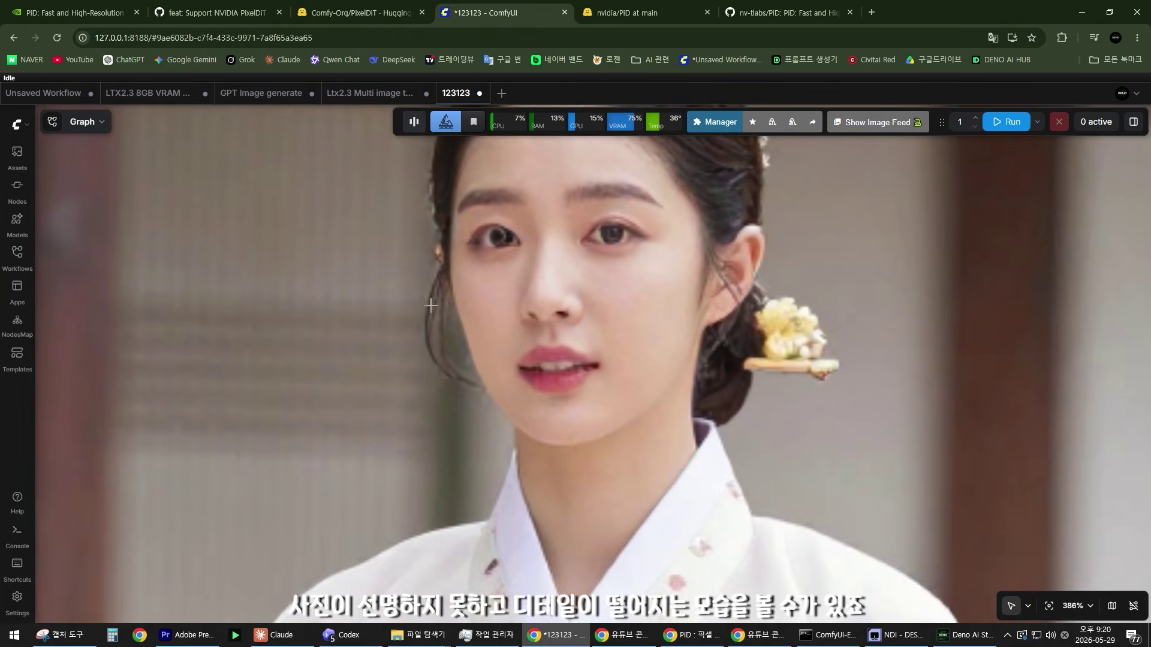
pyautogui.scroll(-15, 666, 342)
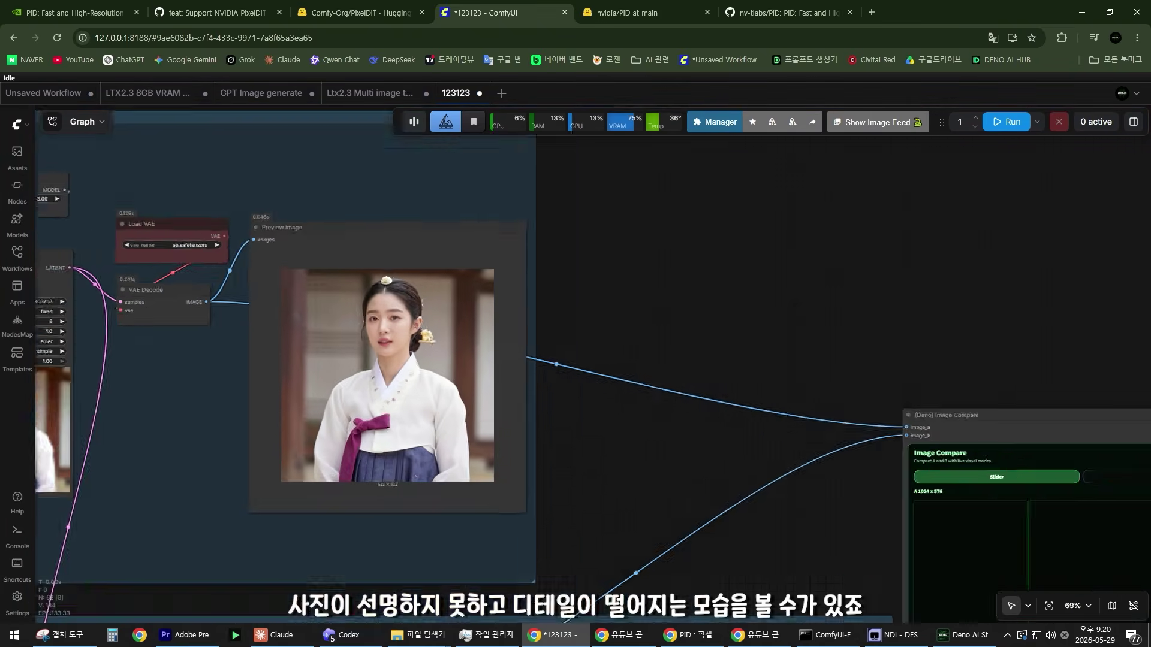
# Shift the Z-Image group's VAE Decode node slightly down and away from the KSampler.
pyautogui.scroll(4, 665, 341)
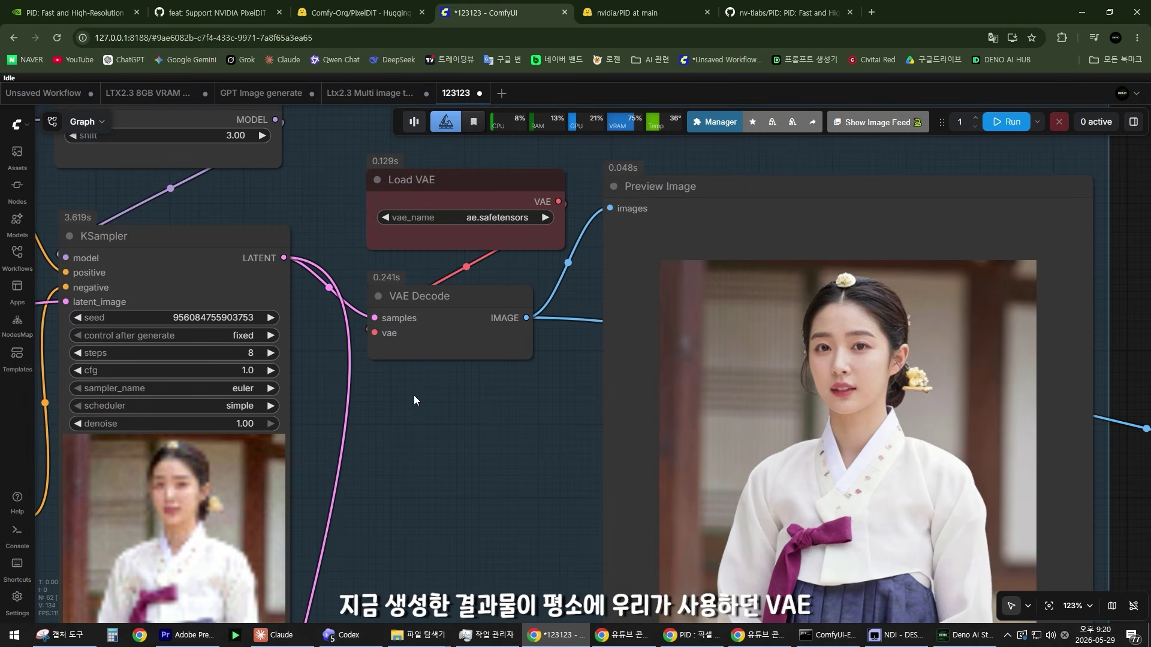
pyautogui.scroll(4, 413, 400)
pyautogui.moveTo(444, 372); pyautogui.dragTo(521, 426)
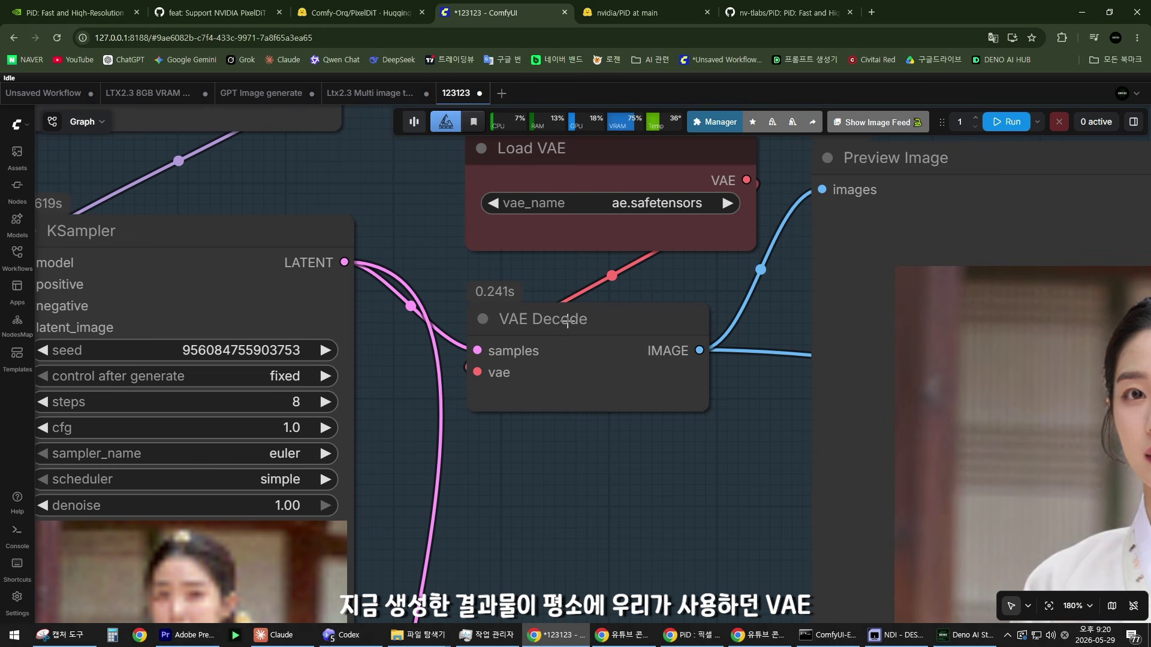
pyautogui.moveTo(557, 321); pyautogui.dragTo(579, 338)
pyautogui.scroll(-12, 545, 460)
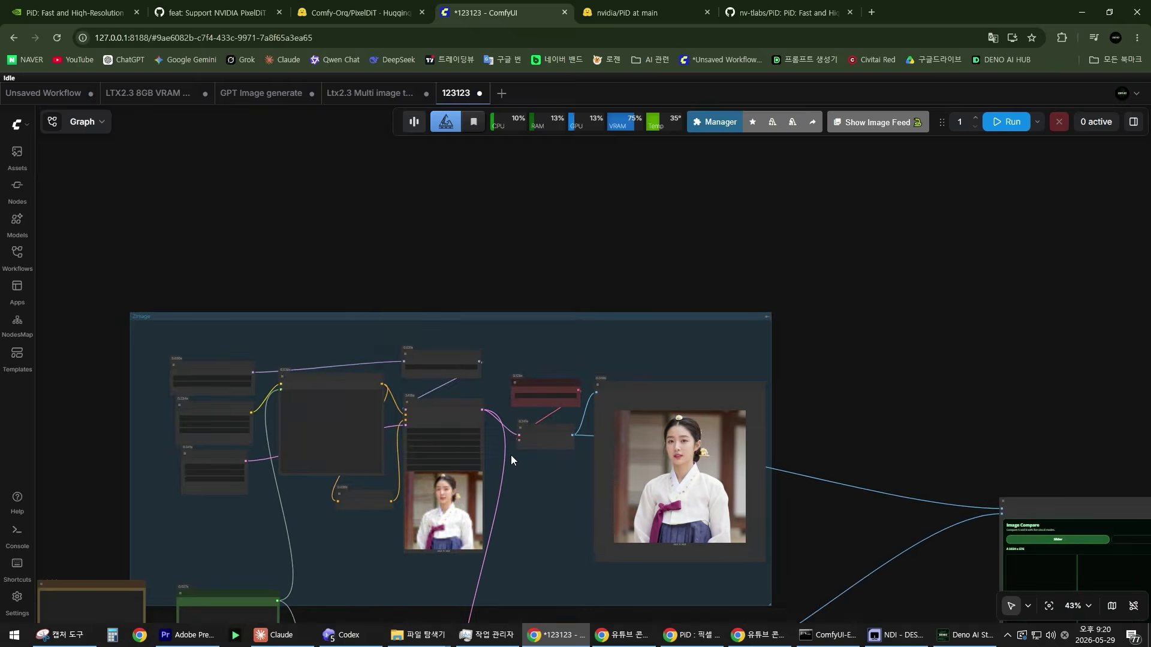
# Compare the Z-Image group's Load VAE and VAE Decode structure with the node layout of the PiD group below.
pyautogui.scroll(3, 511, 455)
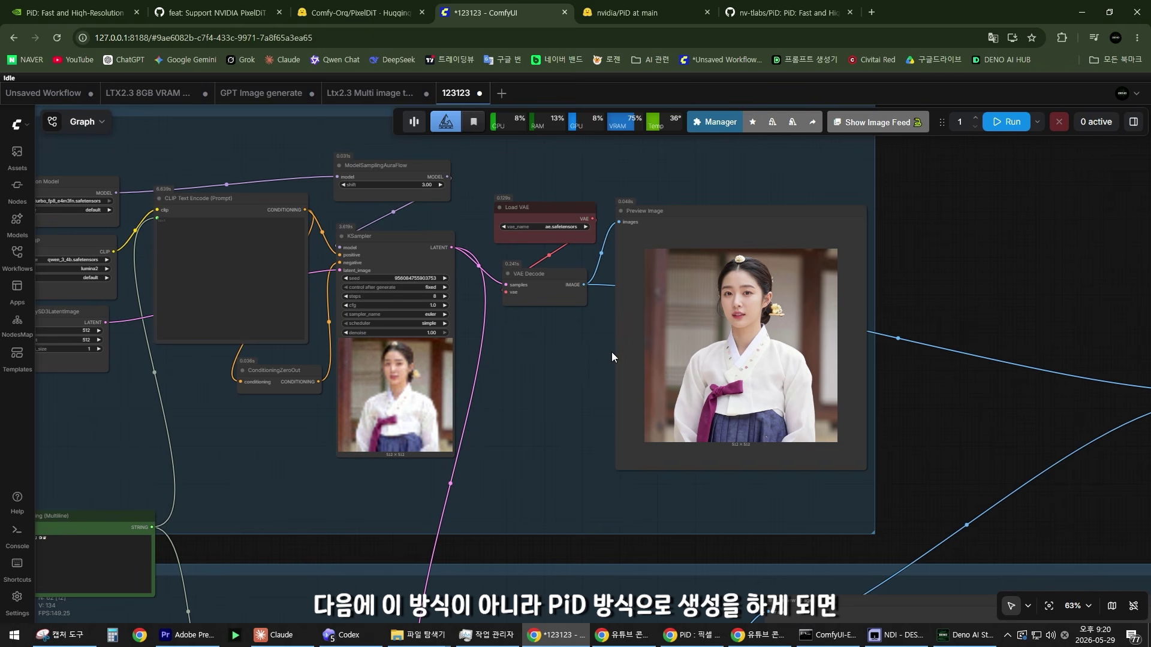
pyautogui.scroll(-2, 565, 396)
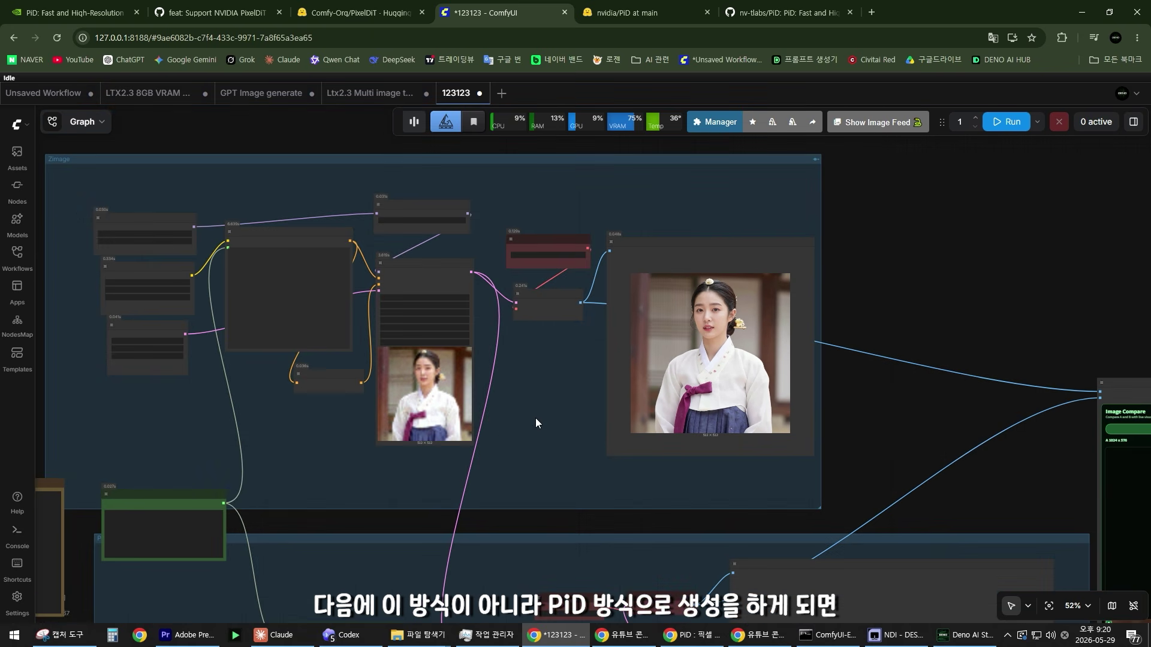
pyautogui.scroll(1, 509, 473)
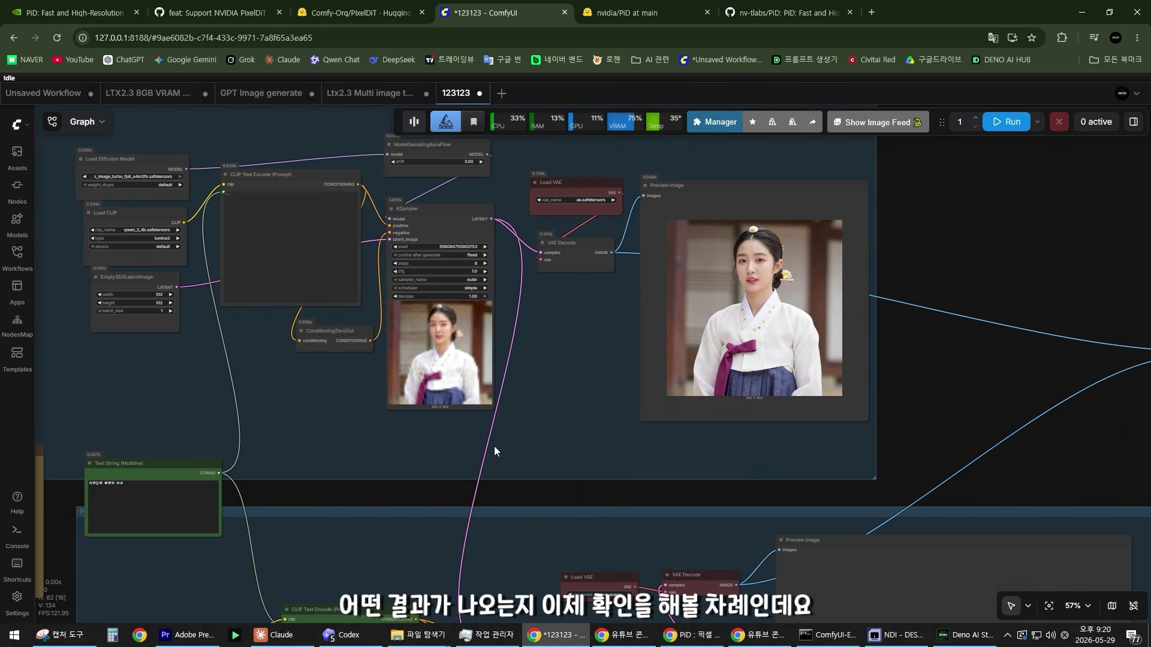
pyautogui.scroll(-2, 494, 446)
pyautogui.moveTo(486, 455); pyautogui.dragTo(490, 382)
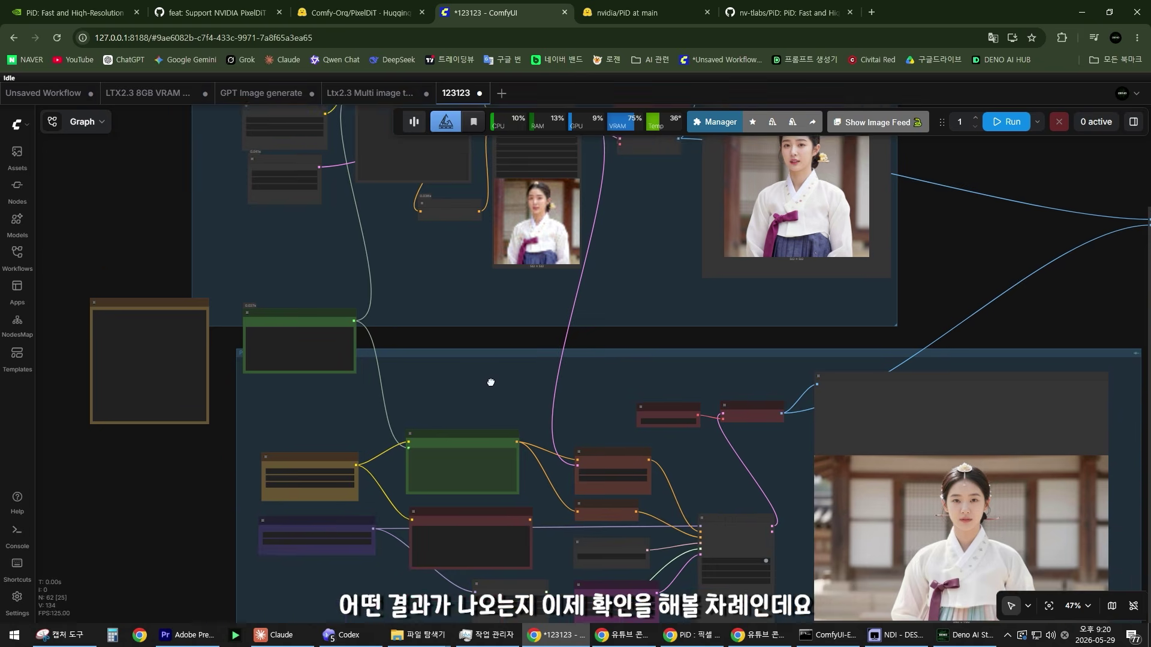
pyautogui.scroll(13, 430, 358)
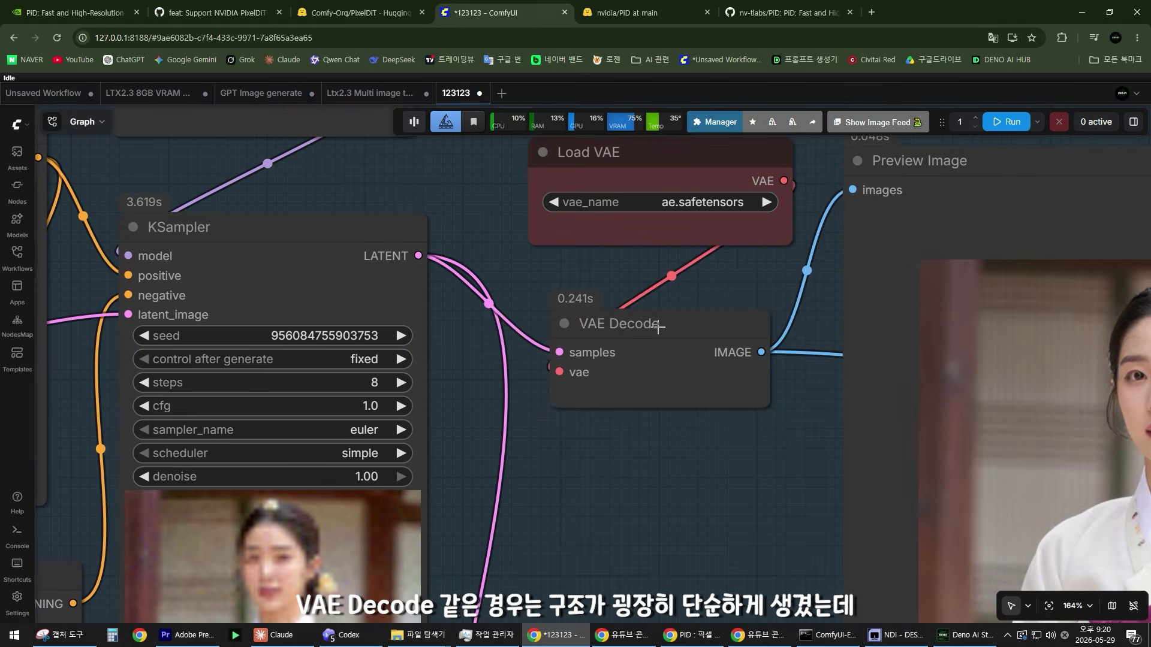
pyautogui.scroll(-5, 658, 326)
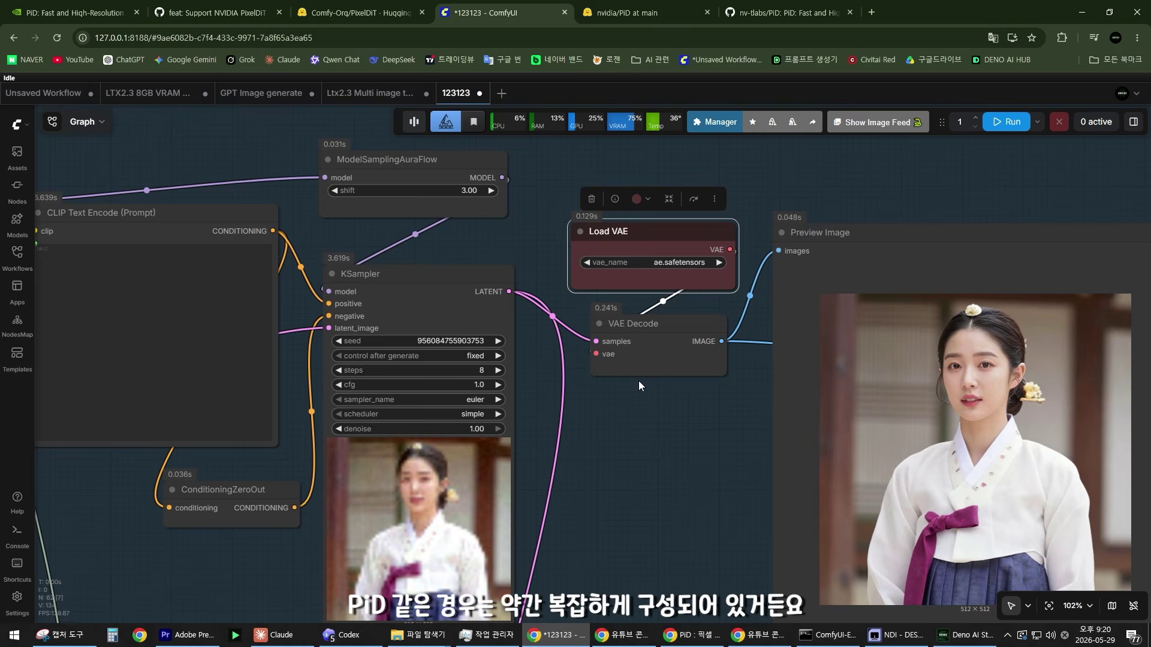
pyautogui.scroll(-12, 639, 380)
pyautogui.scroll(8, 589, 312)
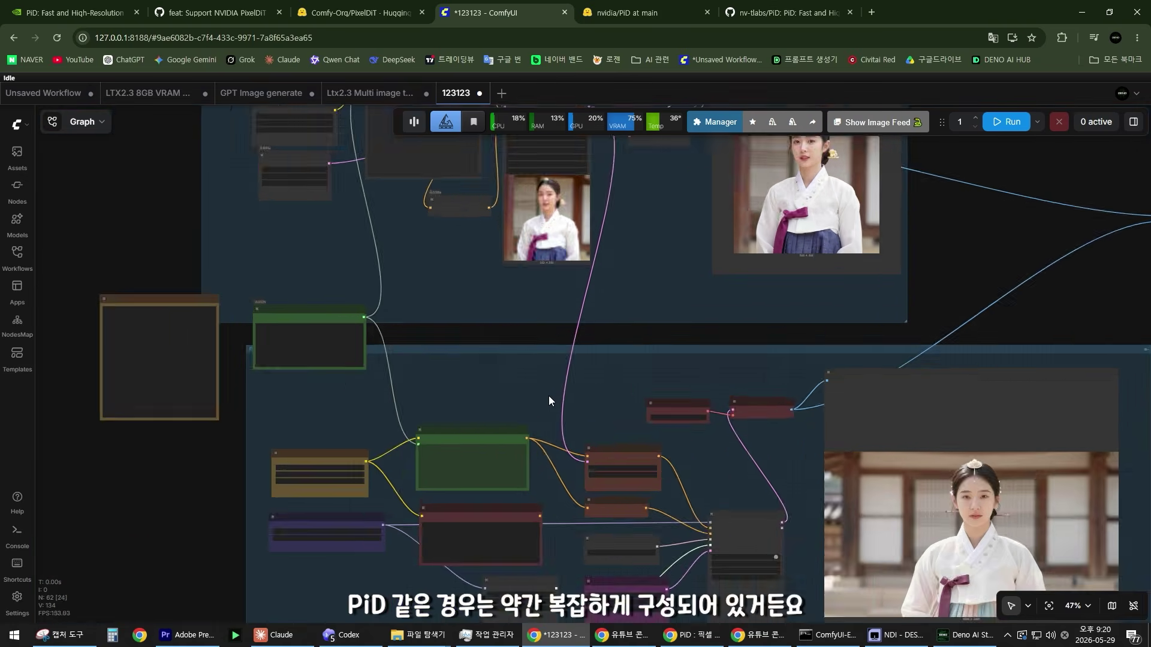
# Trace the Z-Image KSampler's LATENT output to the latent input of the PiD Conditioning node and inspect that node's settings.
pyautogui.scroll(8, 579, 221)
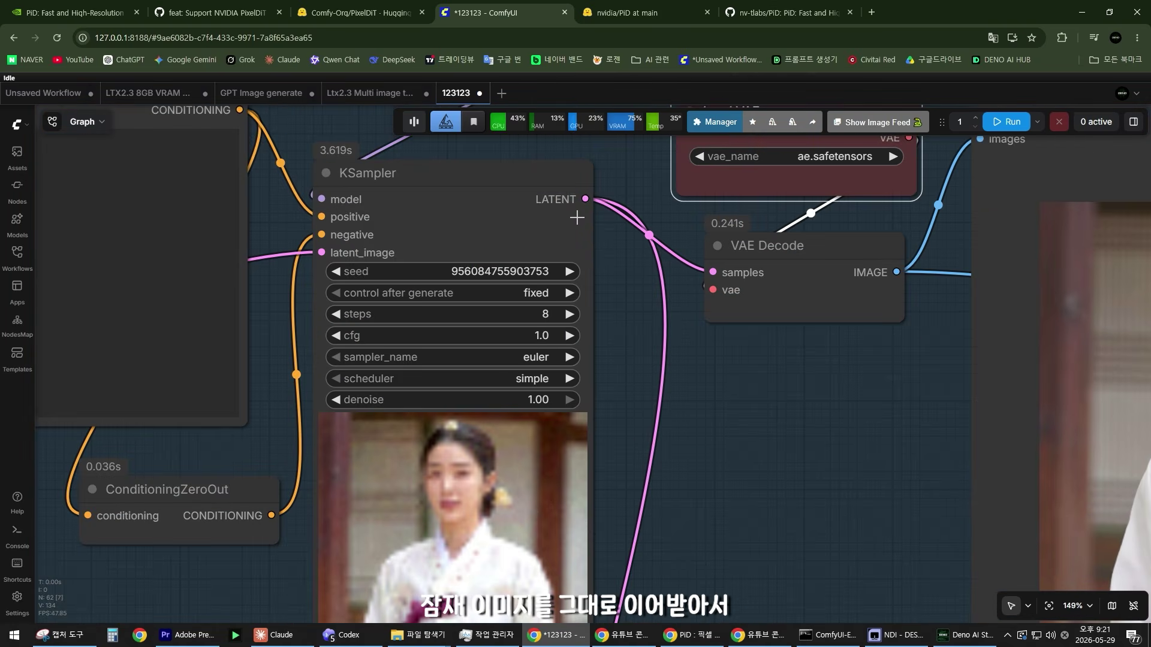
pyautogui.scroll(-10, 624, 294)
pyautogui.moveTo(627, 426); pyautogui.dragTo(617, 120)
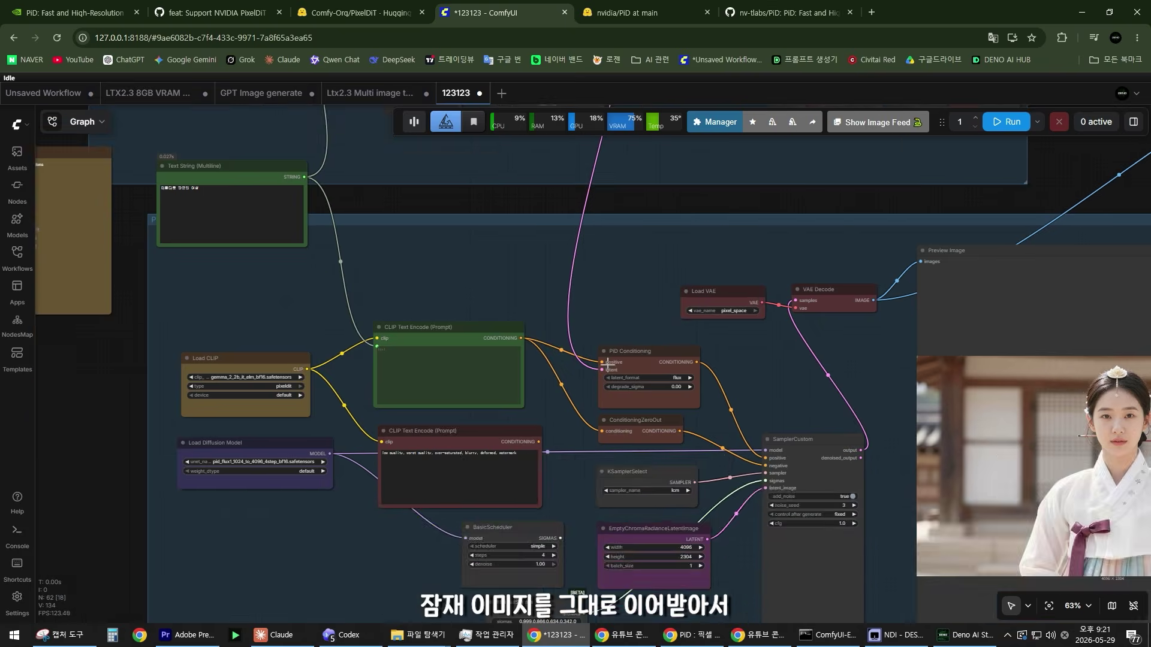
pyautogui.scroll(8, 610, 374)
pyautogui.scroll(4, 609, 374)
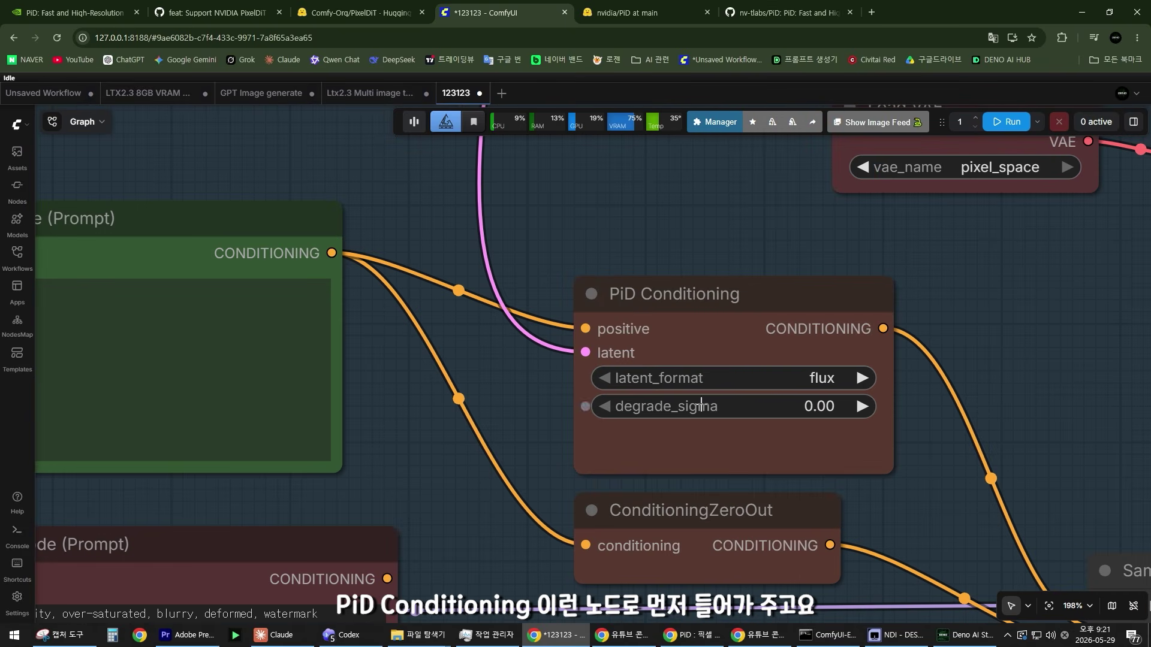
pyautogui.scroll(-5, 524, 376)
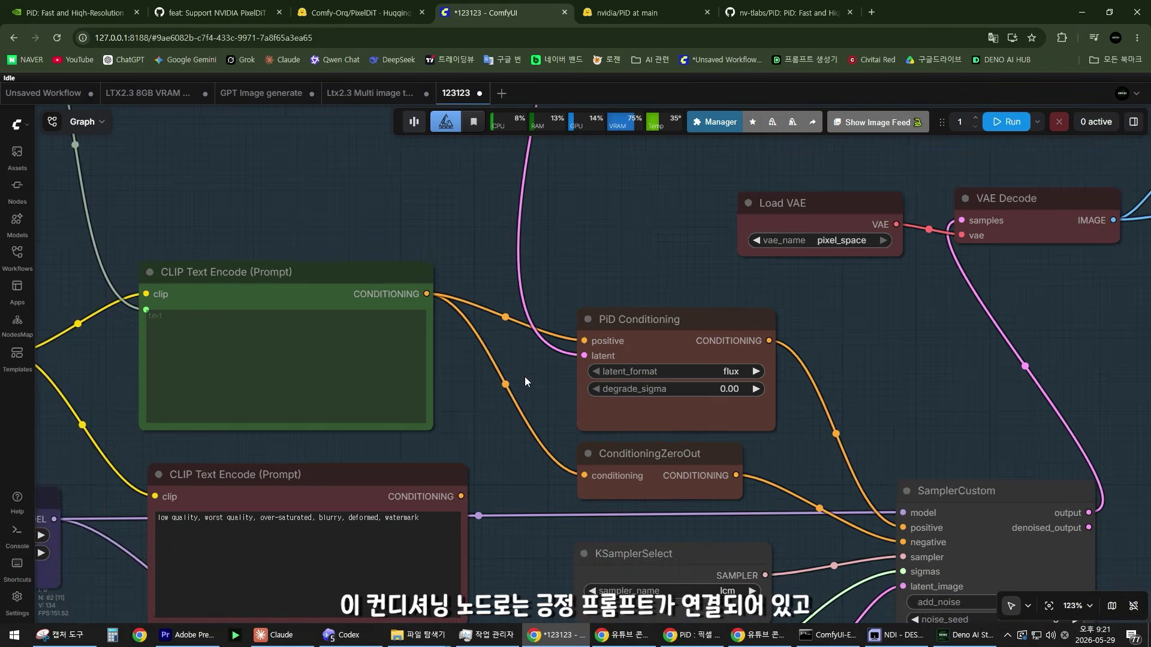
# Nudge the PiD Conditioning node up slightly and trace its positive input back to the green CLIP Text Encode node.
pyautogui.scroll(3, 524, 377)
pyautogui.click(696, 295)
pyautogui.scroll(-4, 506, 357)
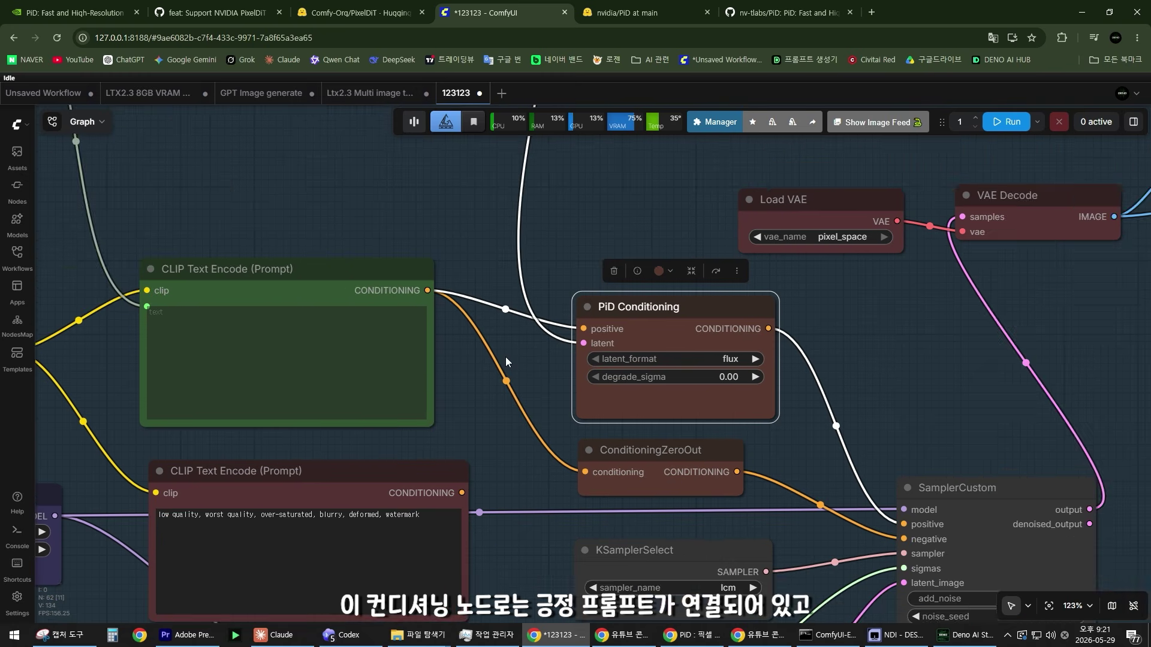
pyautogui.scroll(2, 505, 357)
pyautogui.moveTo(528, 258); pyautogui.dragTo(550, 264)
pyautogui.click(653, 352)
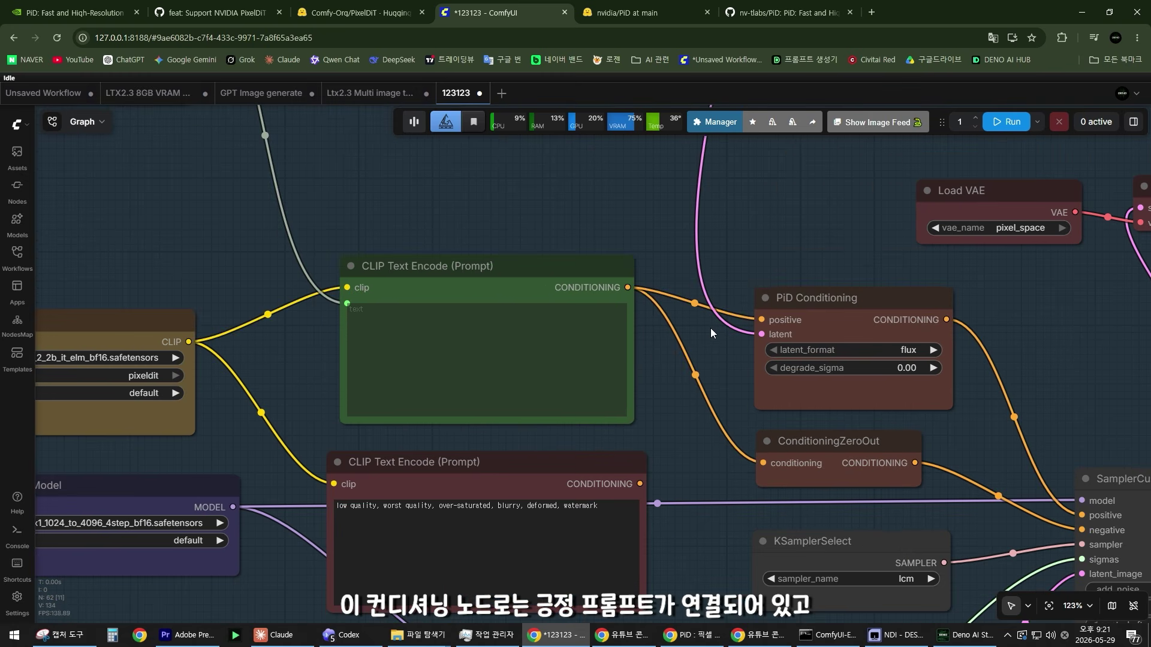
# Inspect the PiD group's Load CLIP node with gemma_2_2b_it_elm_bf16.safetensors and its links to both prompt nodes.
pyautogui.scroll(-2, 711, 328)
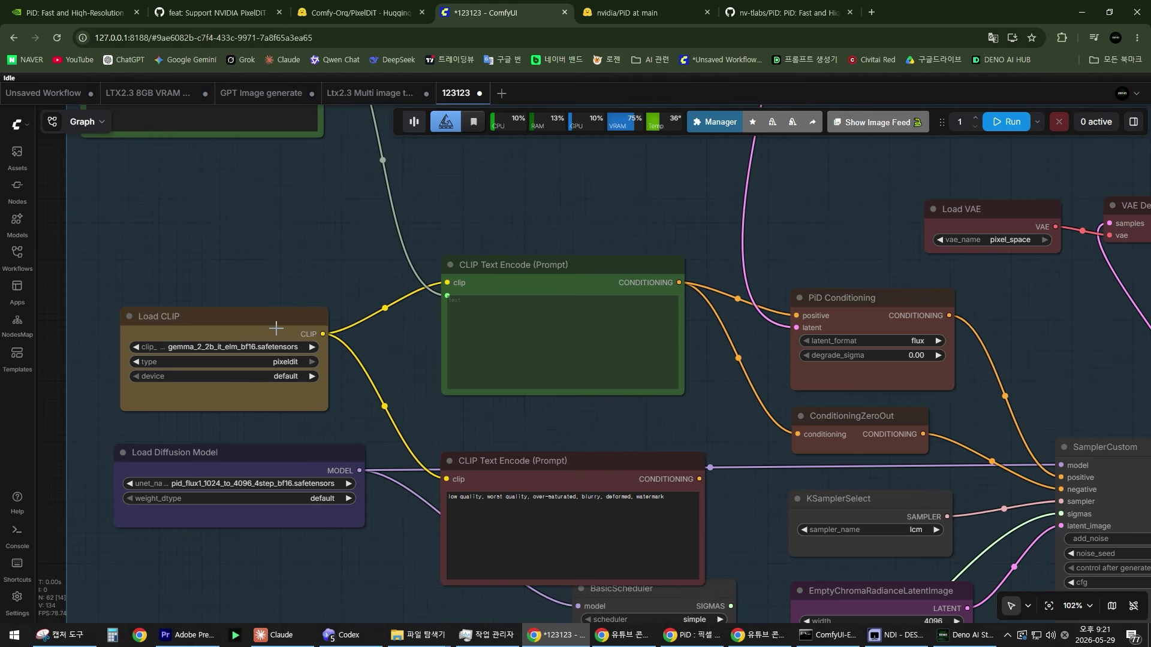
pyautogui.click(243, 317)
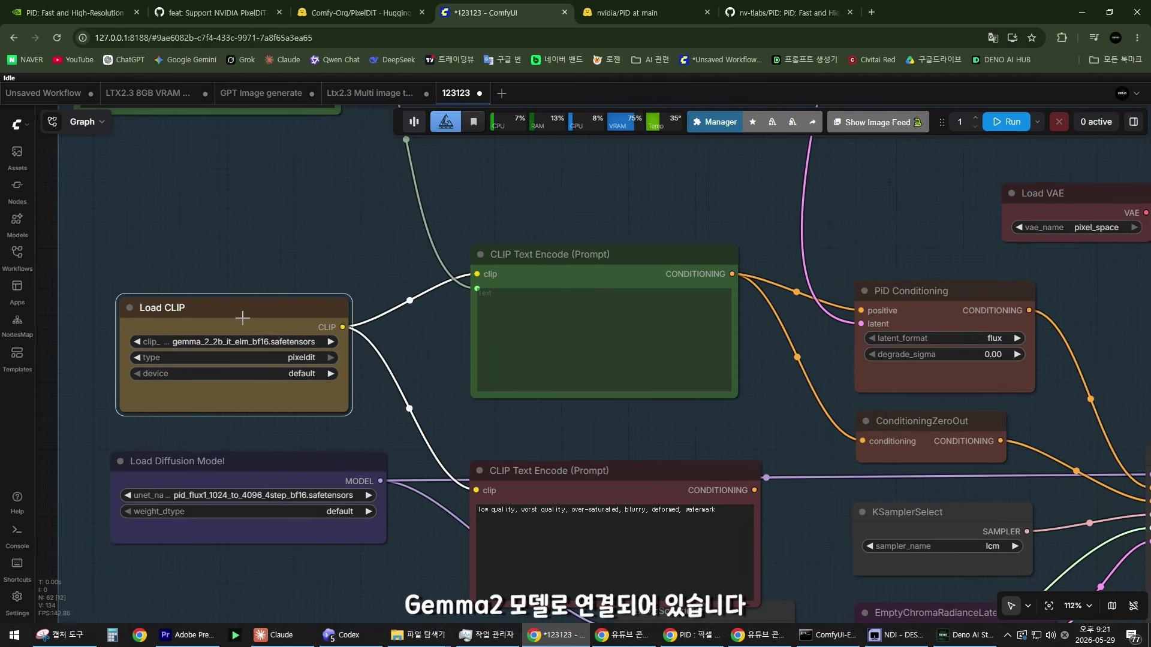
pyautogui.scroll(-1, 310, 438)
pyautogui.moveTo(393, 426); pyautogui.dragTo(381, 359)
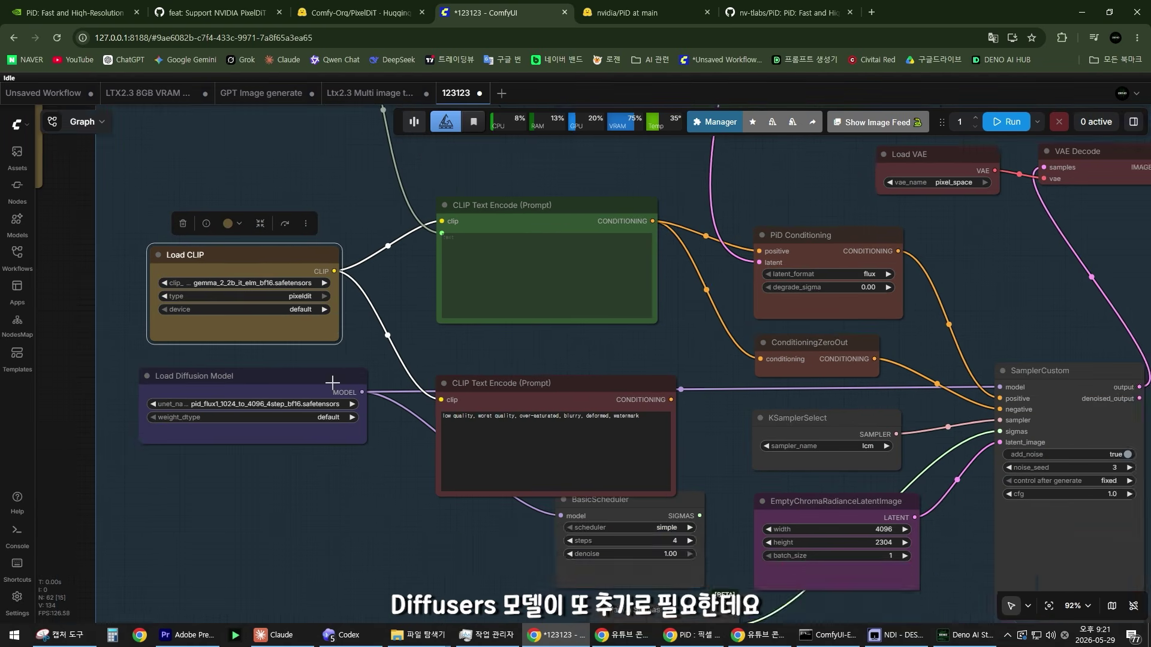
# Review the PiD diffusion model files listed on the Comfy-Org/PixelDiT Hugging Face page, highlighting the two pid_flux1 files.
pyautogui.scroll(4, 324, 431)
pyautogui.hotkey('ctrl', 'shift', 'Tab')
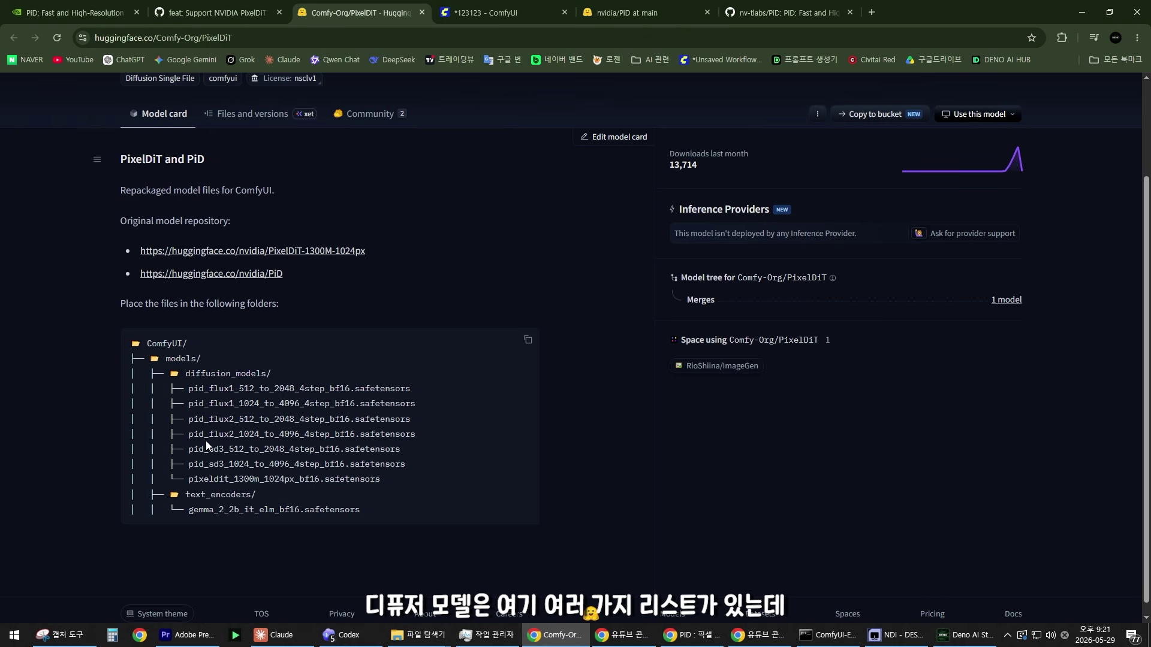
pyautogui.moveTo(189, 390); pyautogui.dragTo(428, 450)
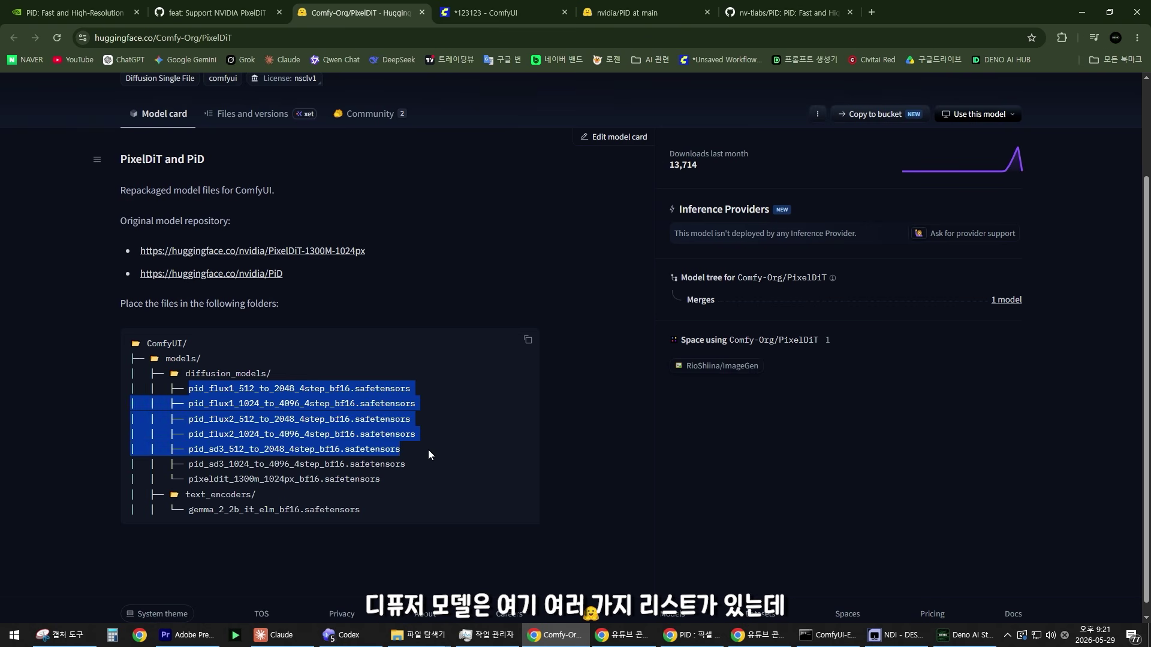
pyautogui.click(430, 451)
pyautogui.moveTo(419, 403); pyautogui.dragTo(141, 390)
pyautogui.click(295, 399)
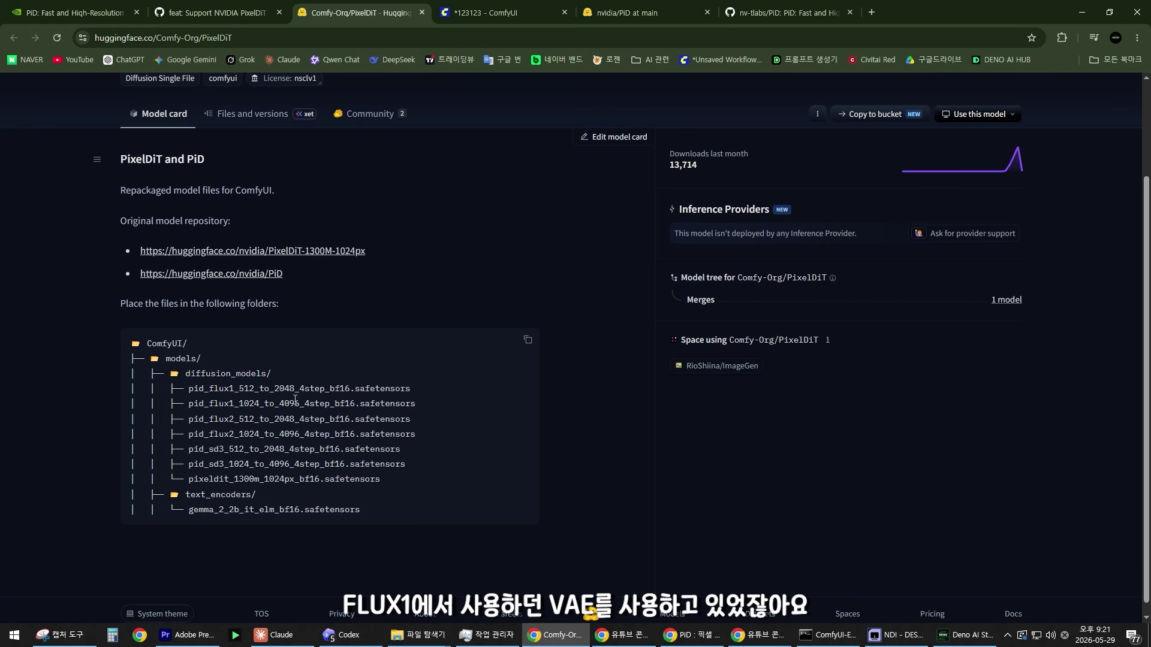
pyautogui.moveTo(242, 400); pyautogui.dragTo(135, 393)
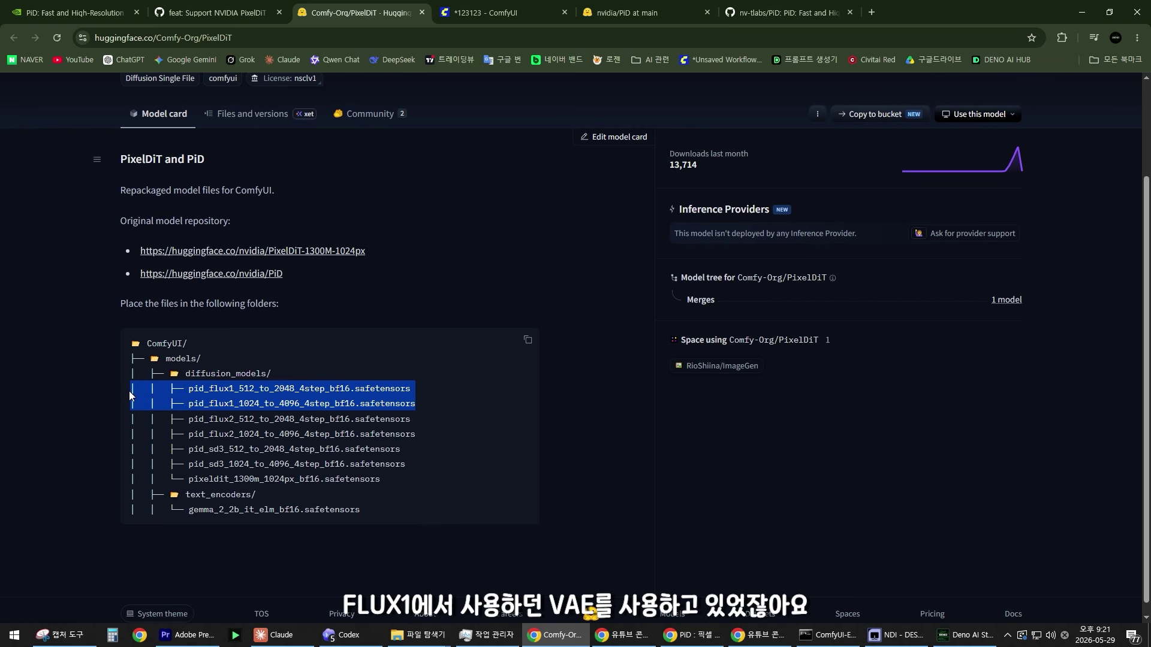
# Return to ComfyUI and set the PiD group's Load Diffusion Model to pid_flux1_512_to_2048_4step_bf16.safetensors.
pyautogui.hotkey('ctrl', 'Tab')
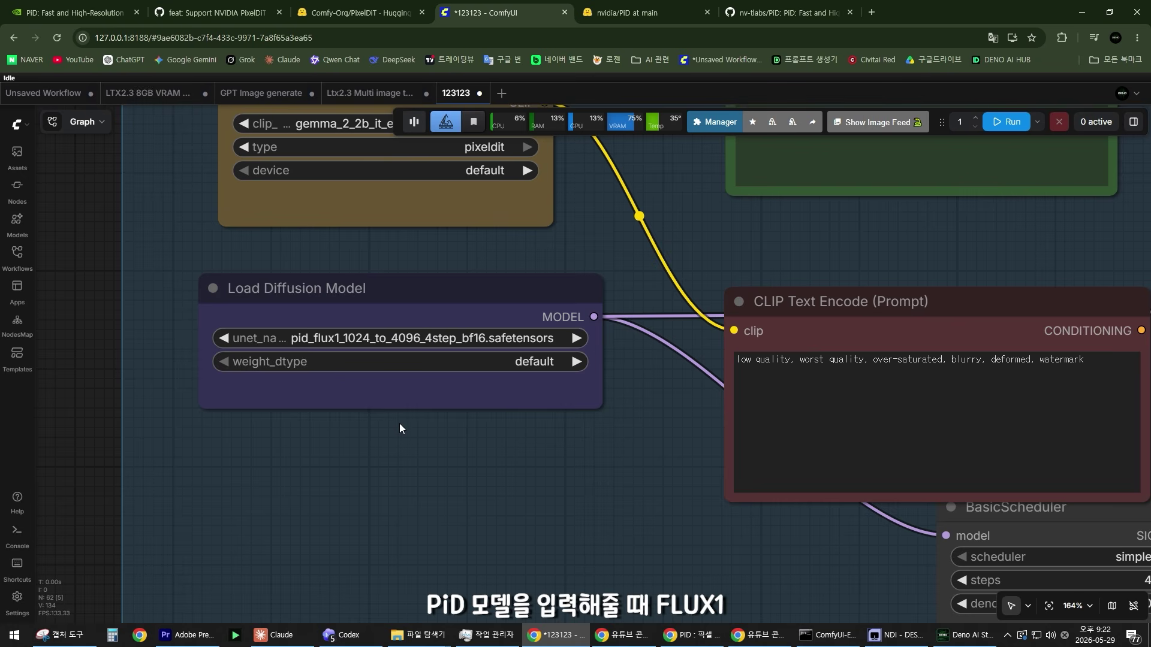
pyautogui.click(378, 338)
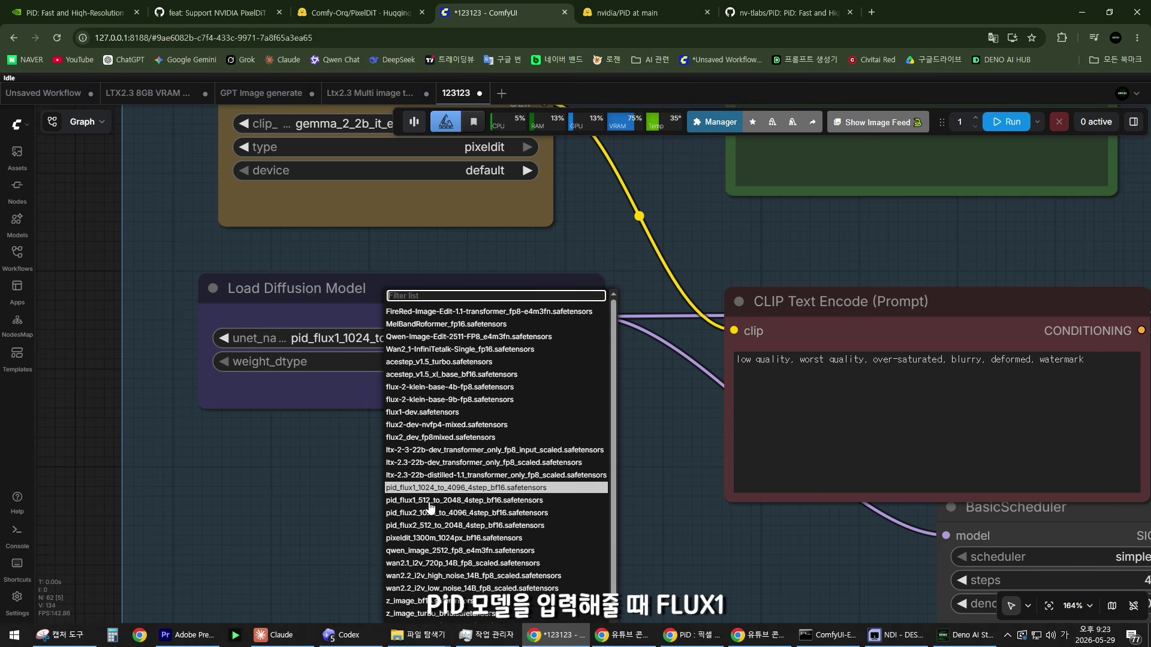
pyautogui.click(435, 501)
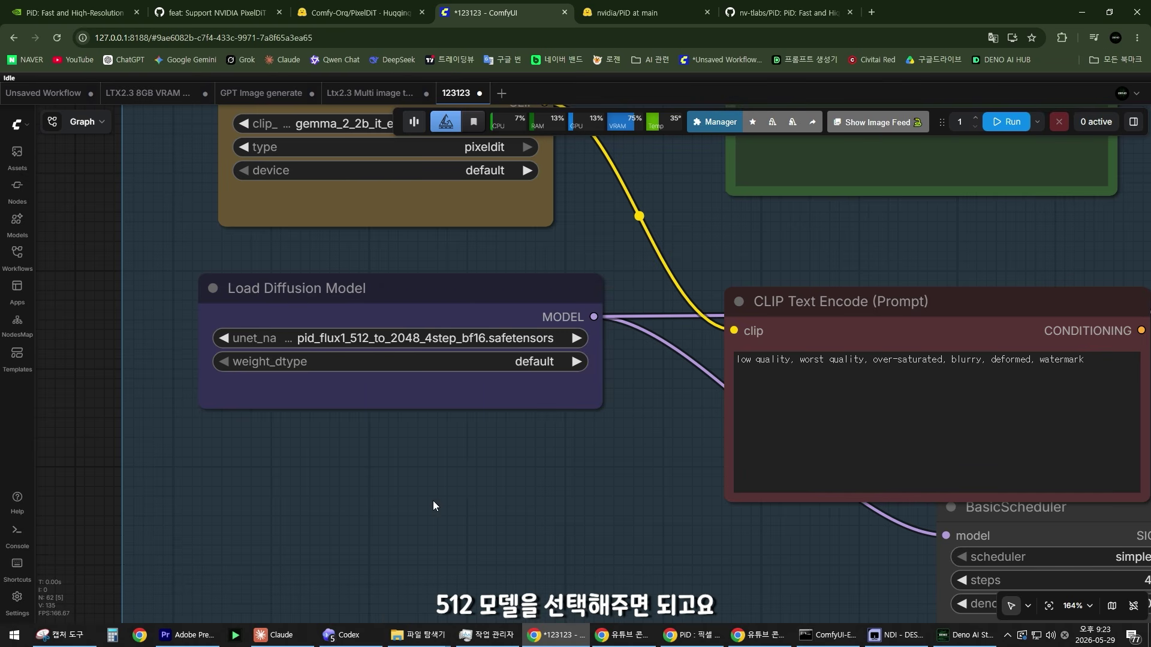
# Execute the PiD group's workflow branch from its Preview Image node.
pyautogui.scroll(-8, 463, 461)
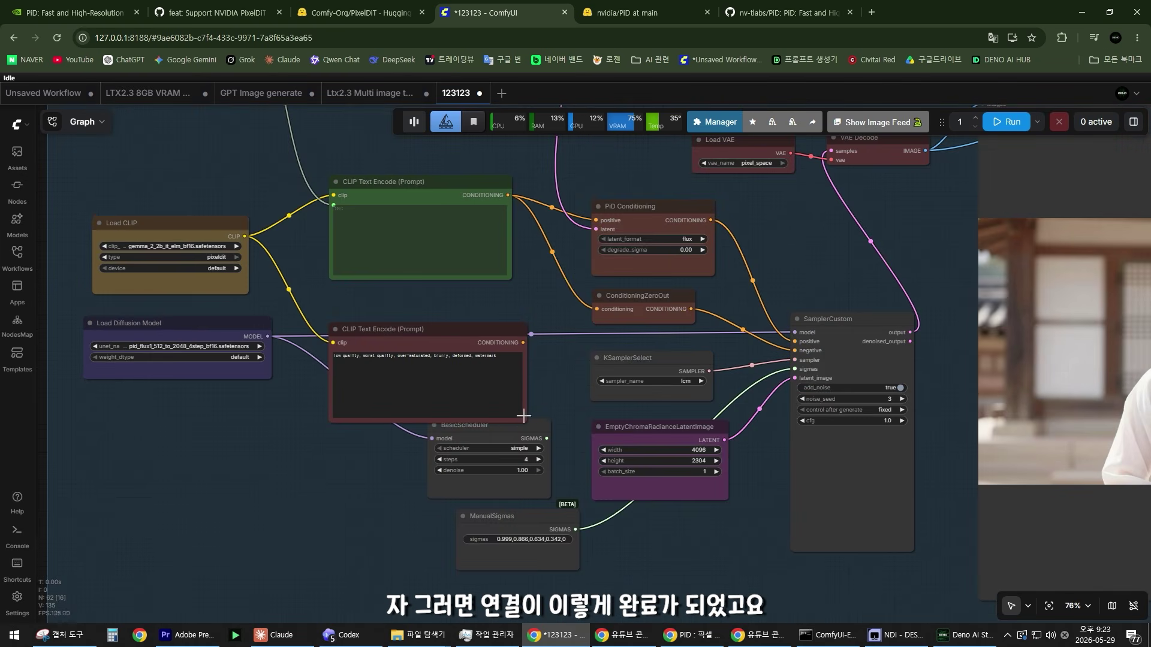
pyautogui.scroll(3, 443, 464)
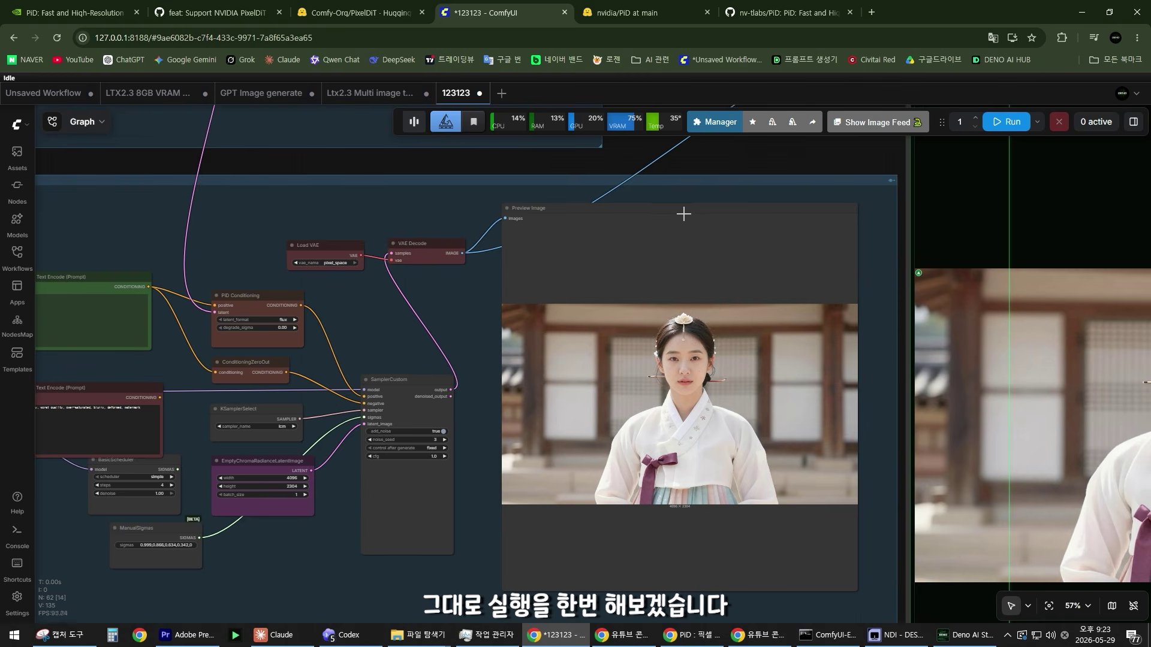
pyautogui.click(683, 214)
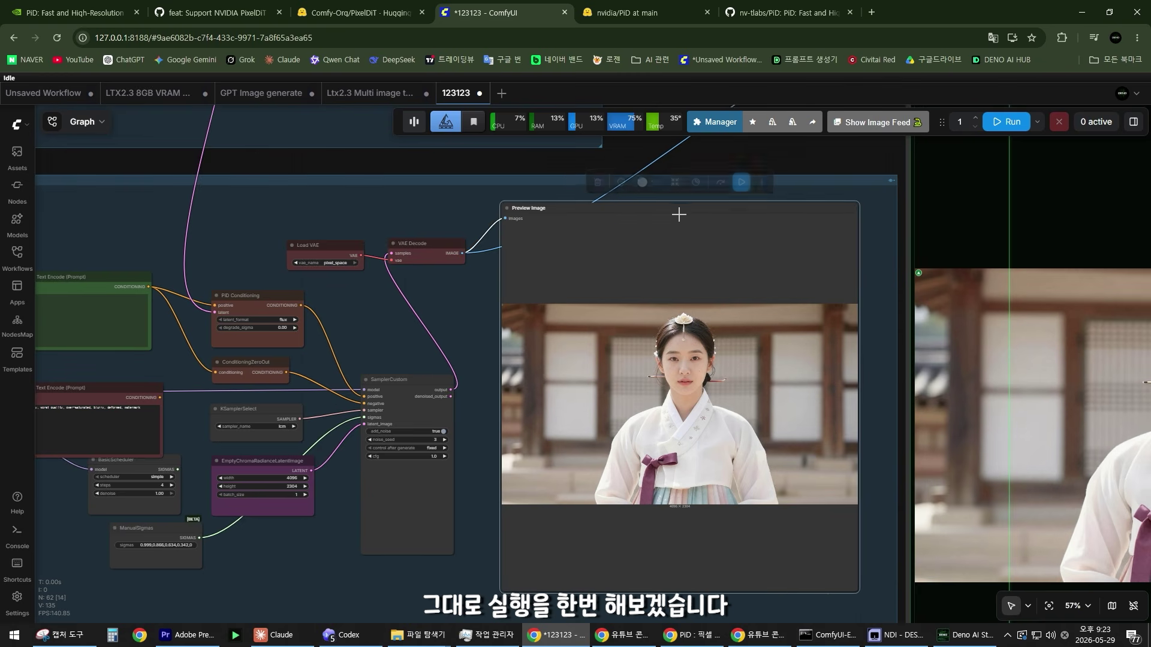
pyautogui.scroll(1, 459, 292)
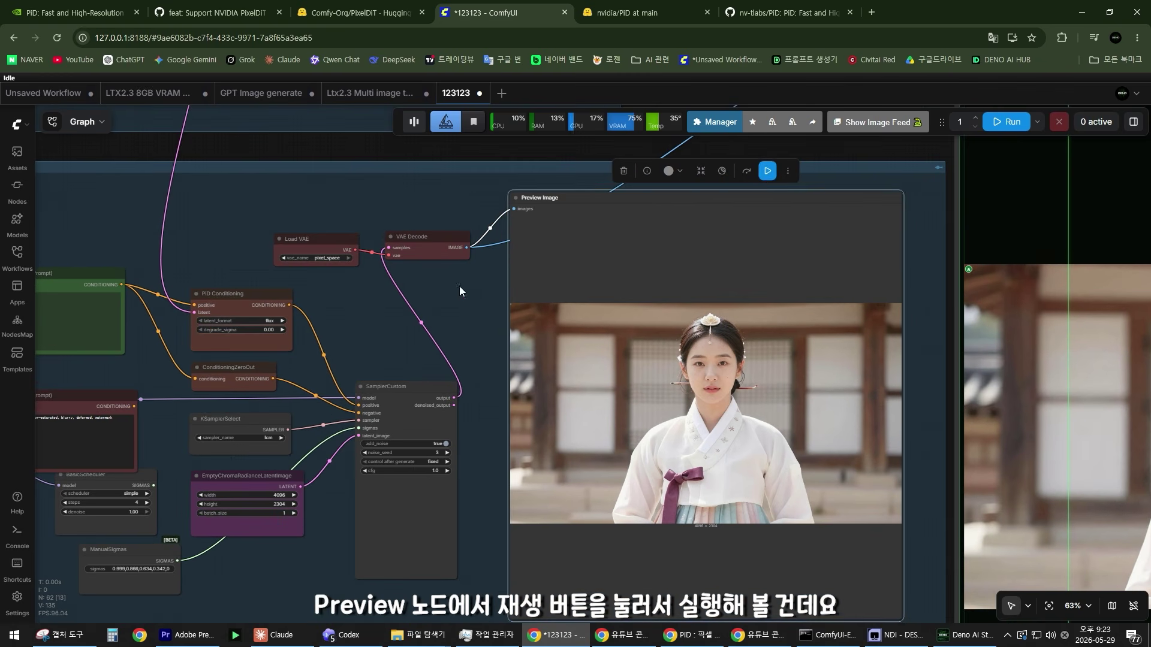
pyautogui.click(769, 171)
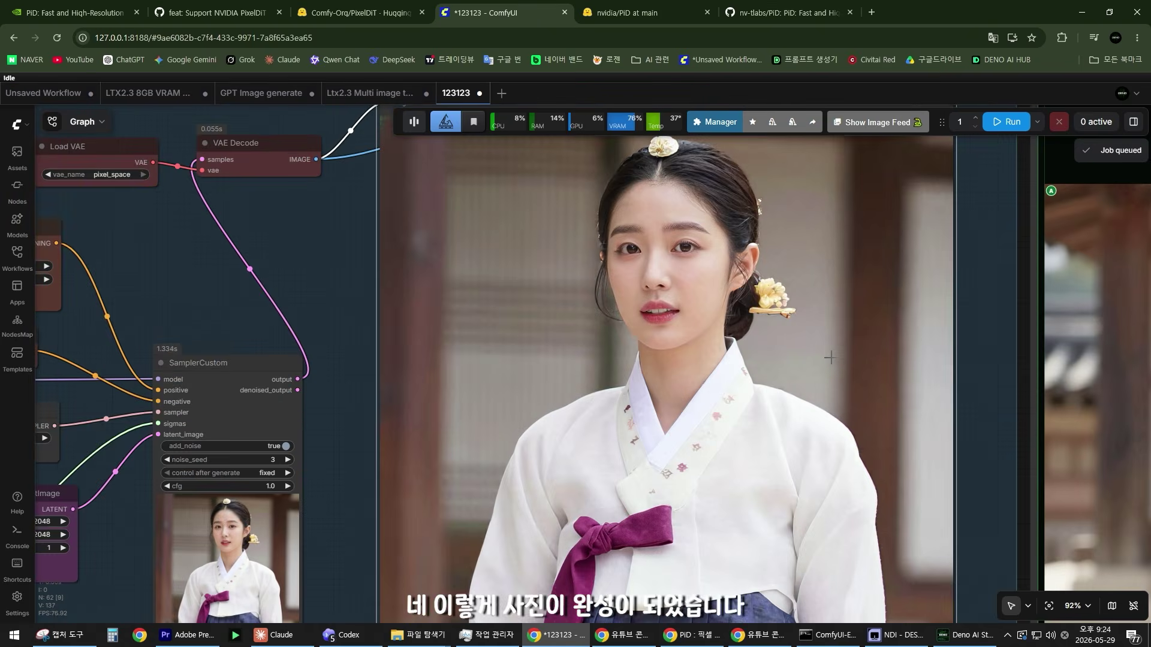
# Inspect the PiD preview's facial detail and compare it with the Z-Image group's preview above.
pyautogui.scroll(2, 613, 360)
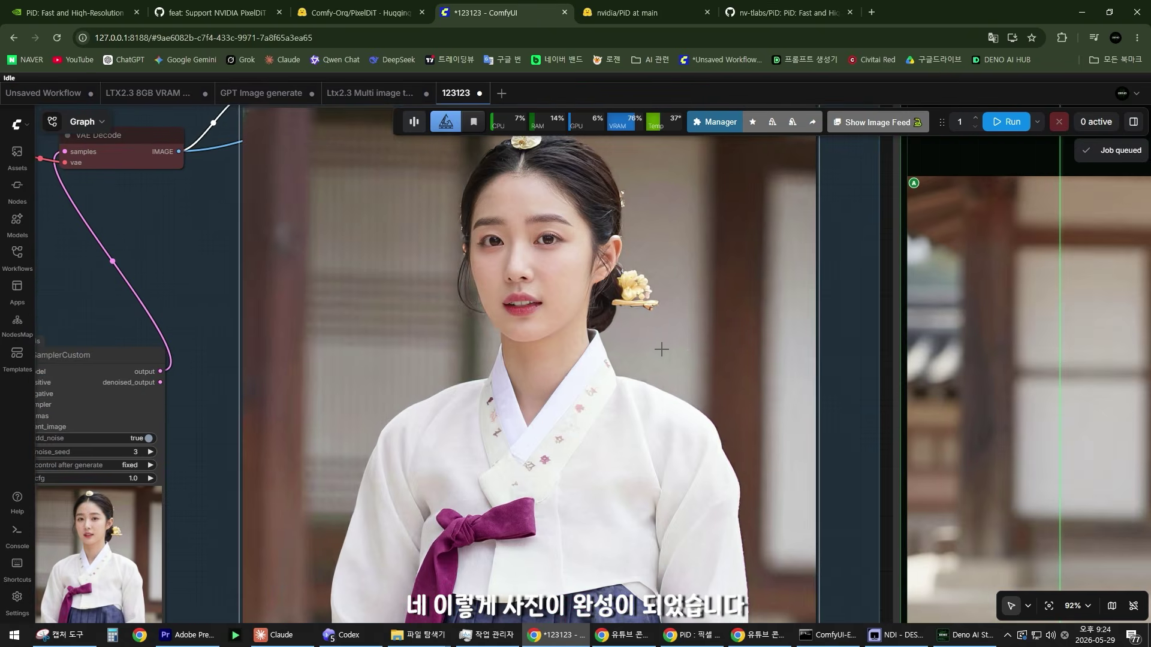
pyautogui.scroll(-2, 614, 360)
pyautogui.scroll(5, 569, 354)
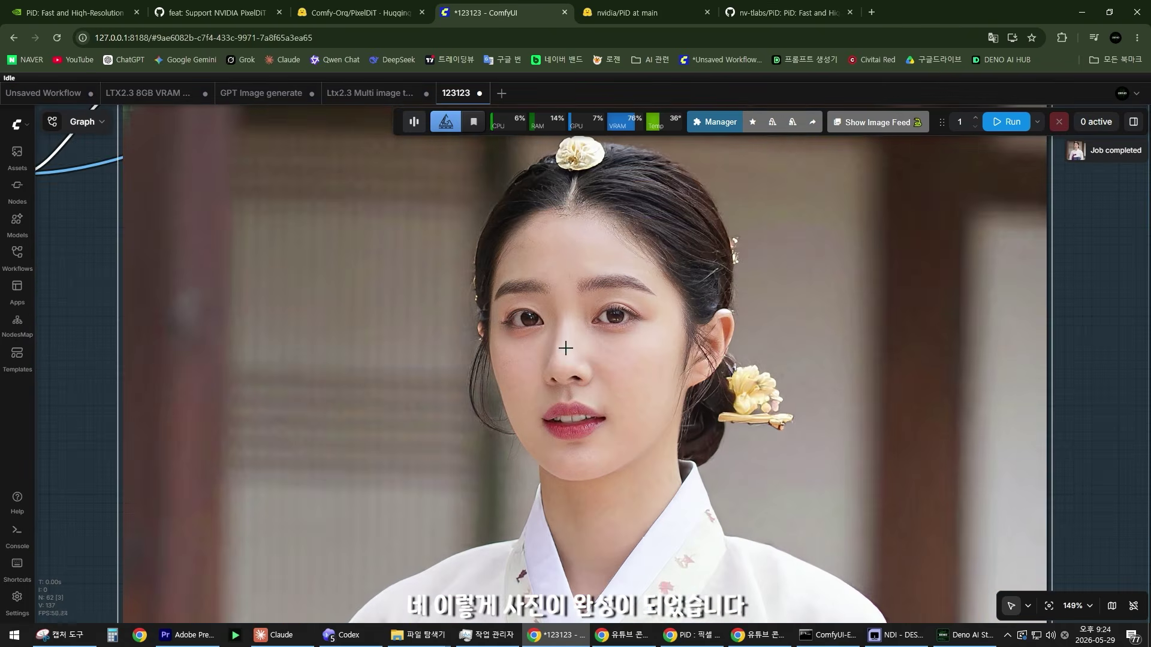
pyautogui.scroll(-1, 577, 372)
pyautogui.scroll(-9, 576, 372)
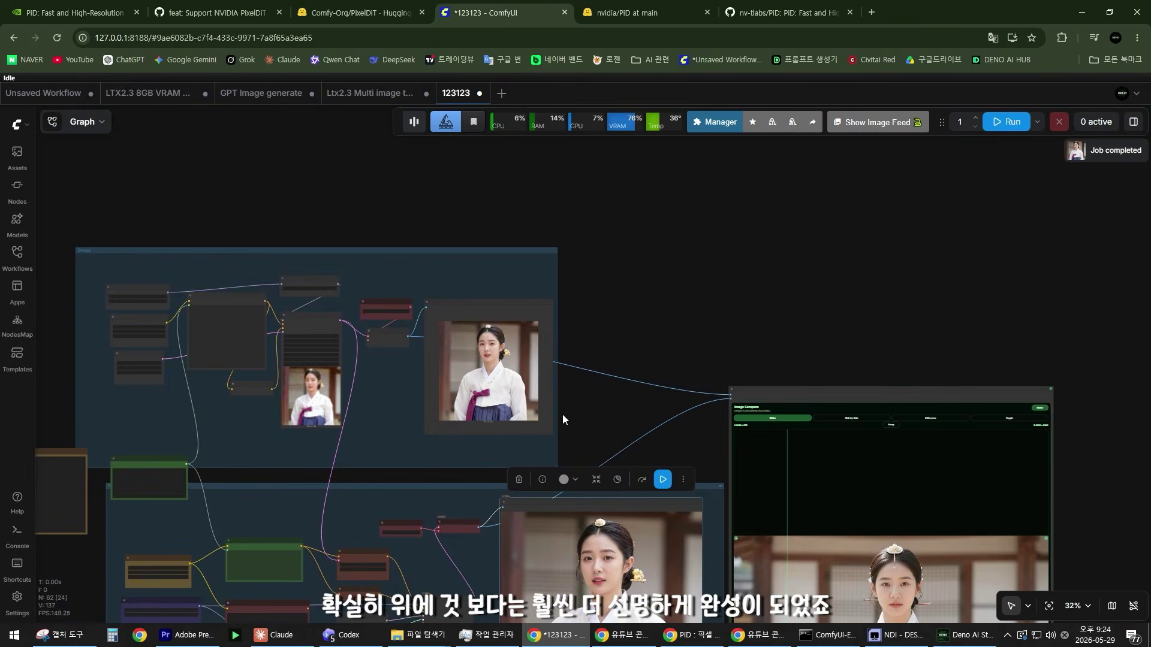
pyautogui.scroll(6, 562, 415)
pyautogui.scroll(-8, 648, 477)
pyautogui.scroll(5, 609, 546)
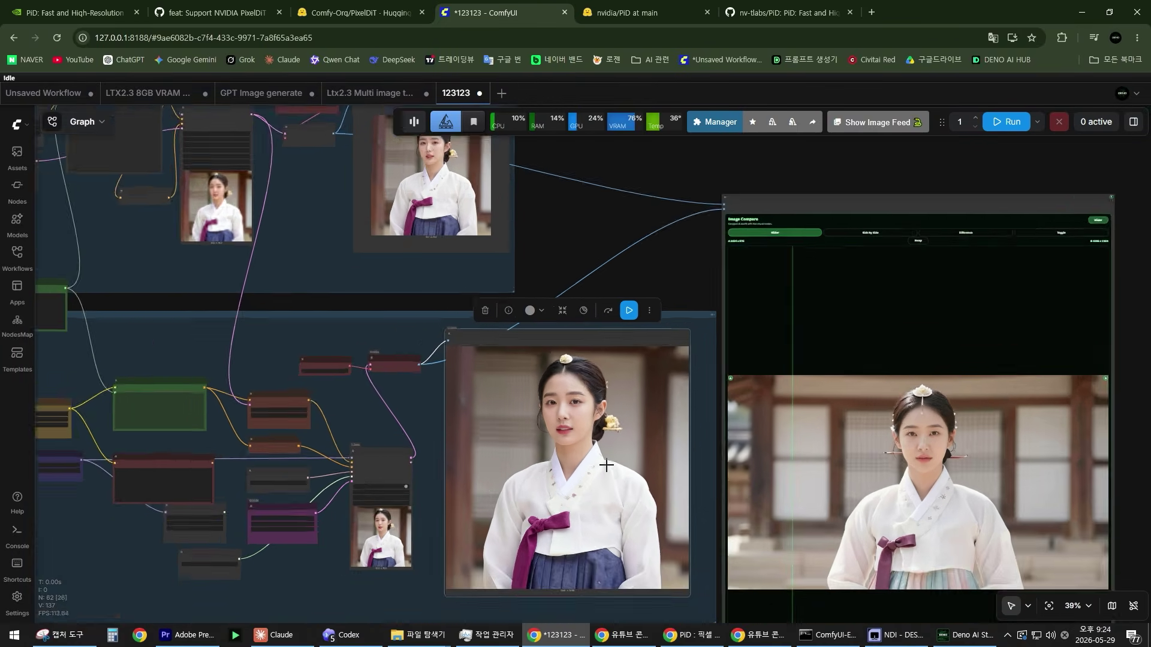
pyautogui.scroll(-1, 623, 429)
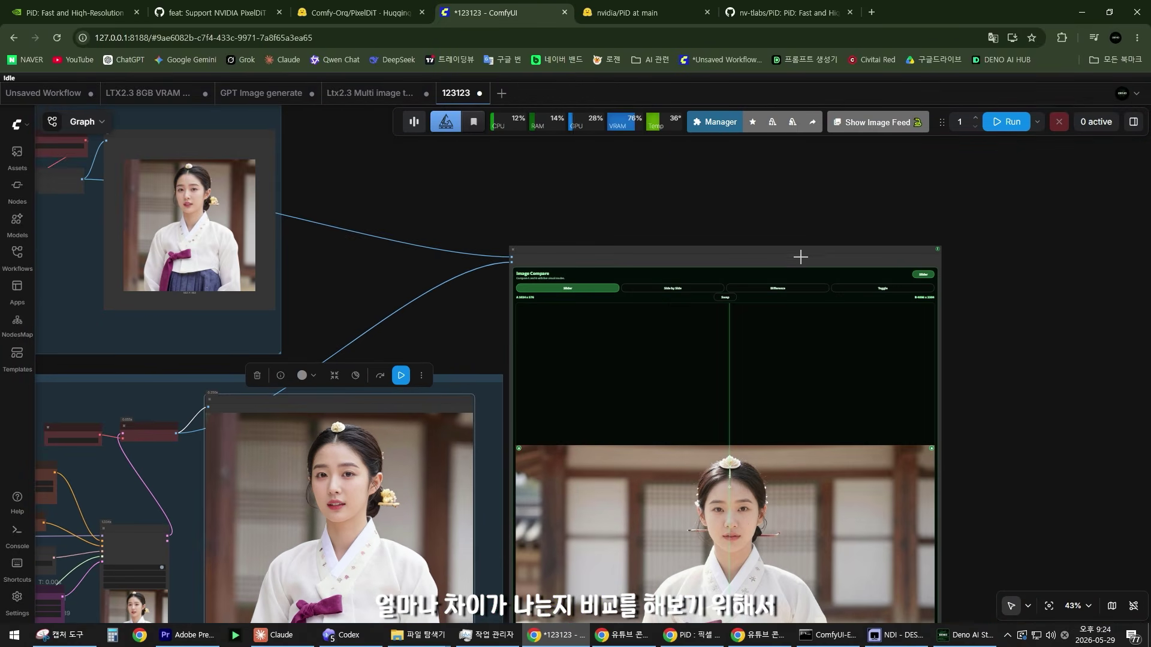
# Execute the (Deno) Image Compare node to load the Z-Image and PiD results.
pyautogui.moveTo(802, 257); pyautogui.dragTo(621, 274)
pyautogui.scroll(2, 621, 275)
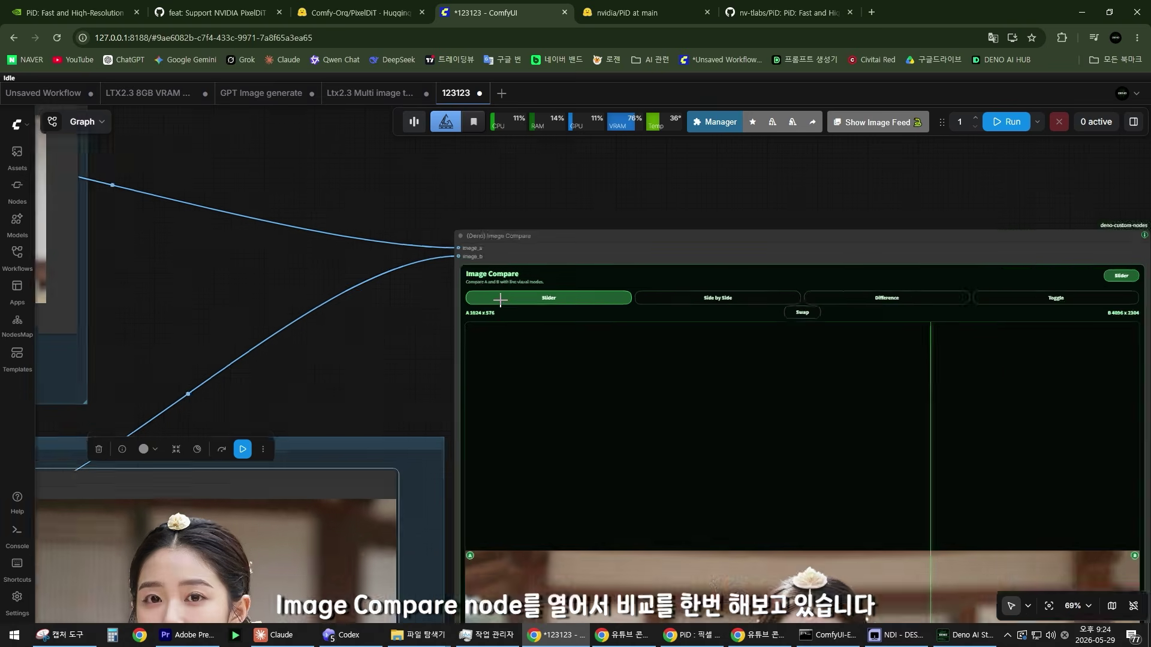
pyautogui.scroll(-2, 659, 240)
pyautogui.scroll(3, 701, 202)
pyautogui.click(701, 207)
pyautogui.click(646, 181)
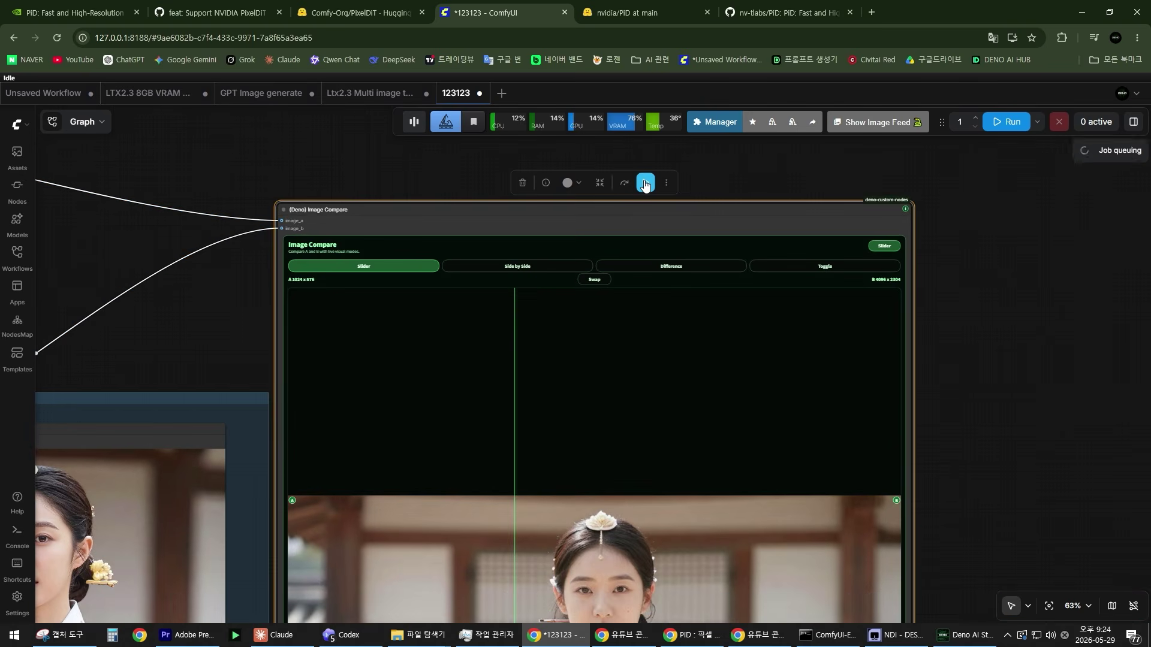
# Resize the Image Compare node to be somewhat wider and slightly shorter around the square portrait.
pyautogui.scroll(-5, 862, 357)
pyautogui.scroll(-1, 737, 547)
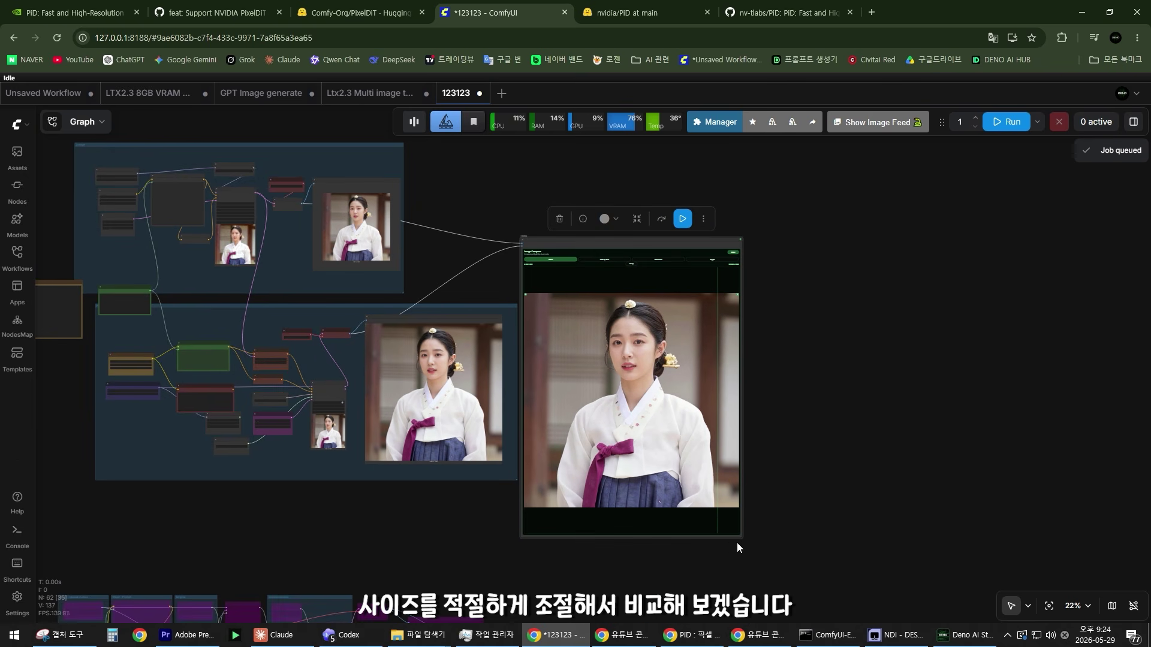
pyautogui.moveTo(741, 537); pyautogui.dragTo(816, 514)
# Compare the Z-Image and PiD versions of the portrait with the slider in Image Compare, examining the face up close.
pyautogui.scroll(3, 673, 340)
pyautogui.scroll(2, 673, 340)
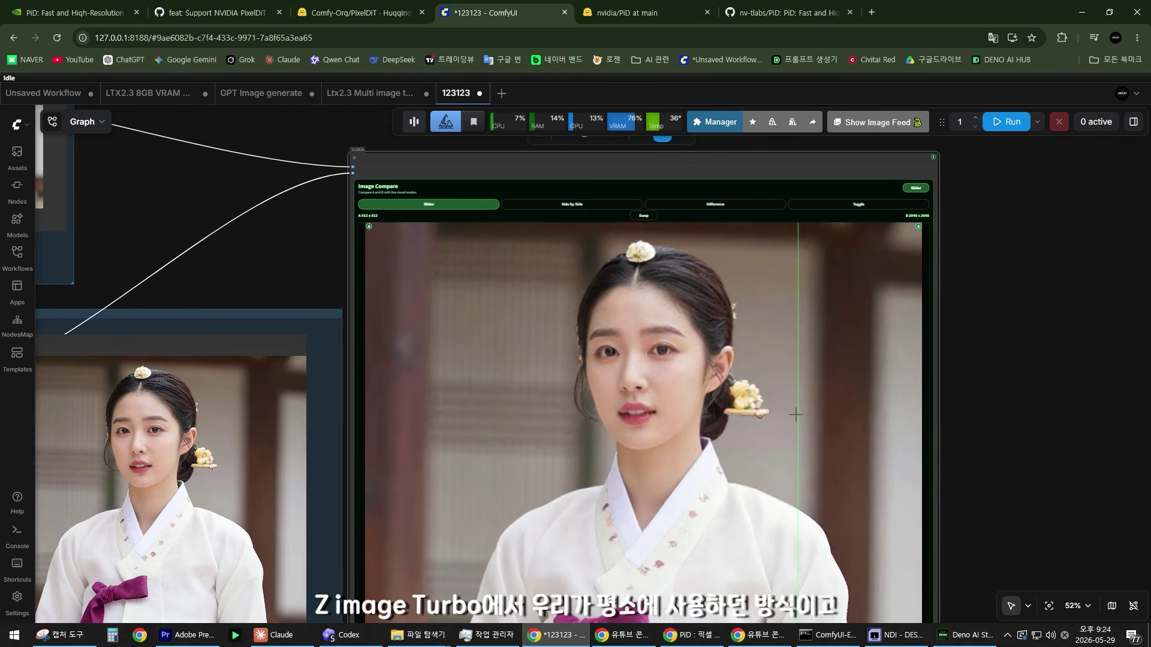
pyautogui.scroll(3, 796, 415)
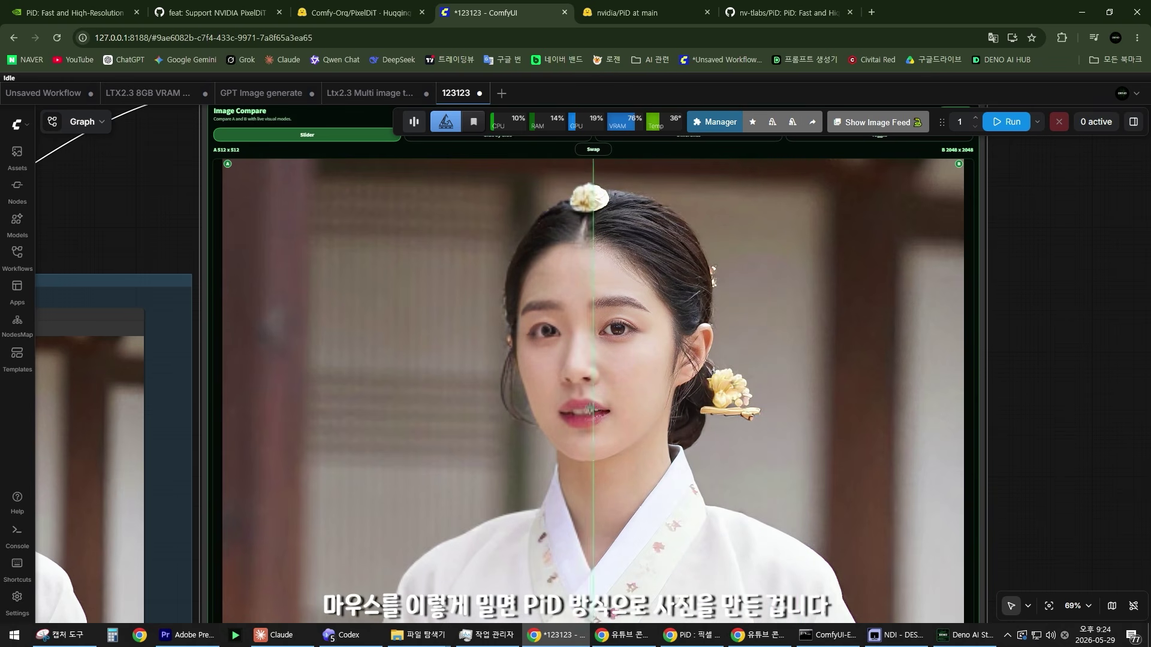
pyautogui.scroll(6, 467, 417)
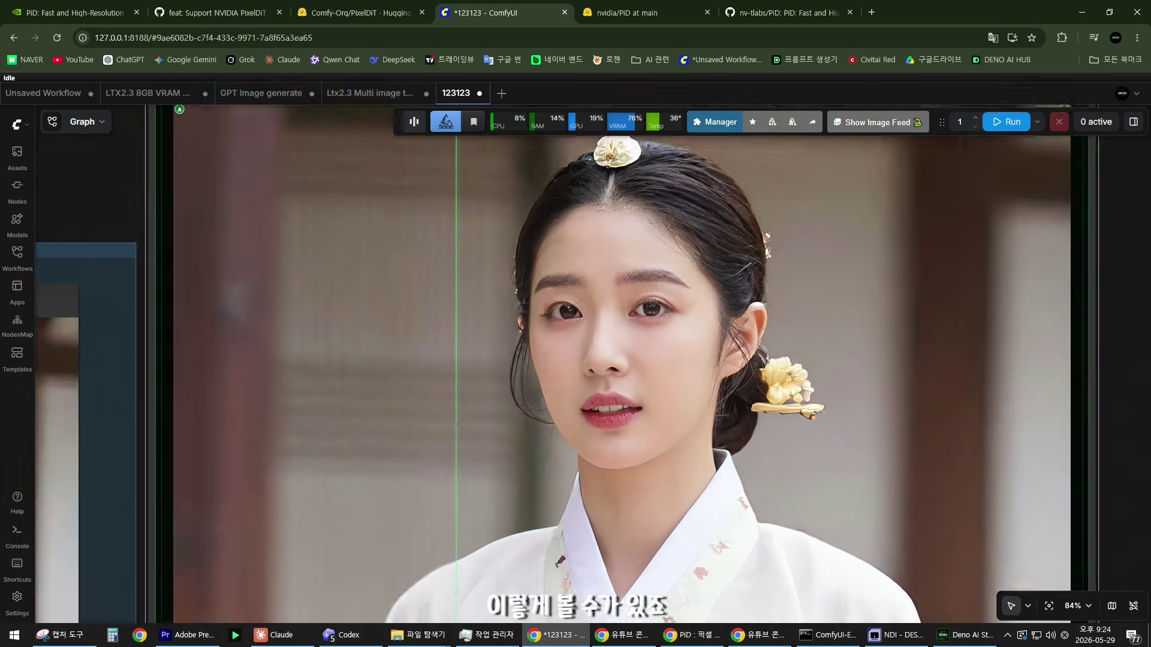
pyautogui.scroll(-6, 283, 324)
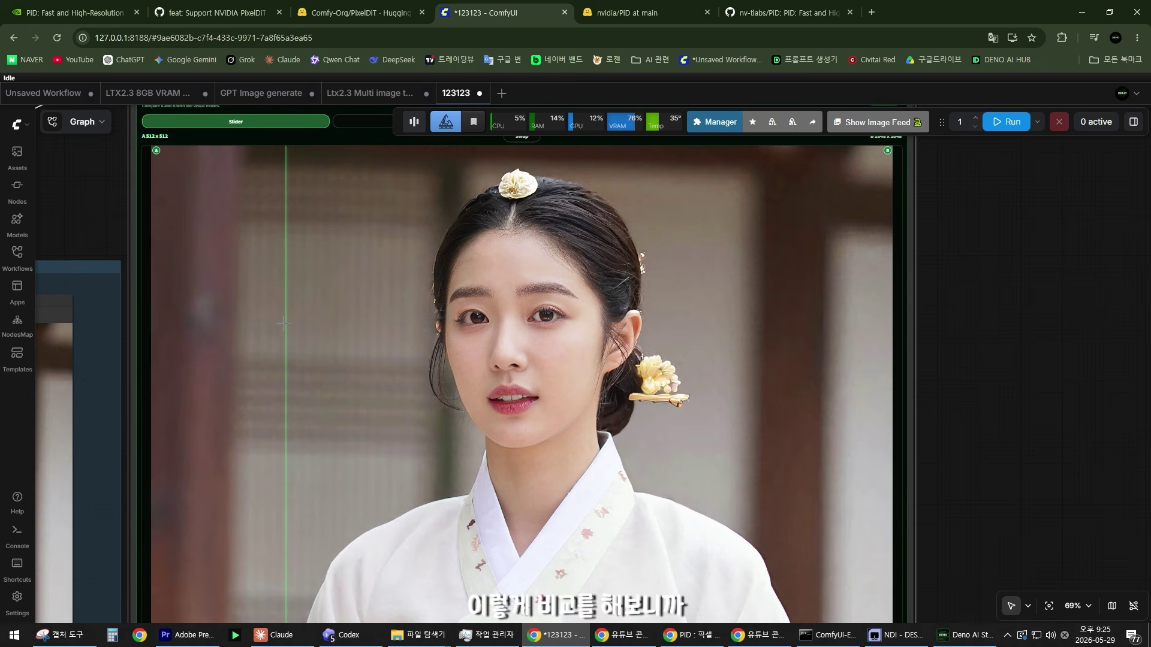
pyautogui.scroll(4, 284, 323)
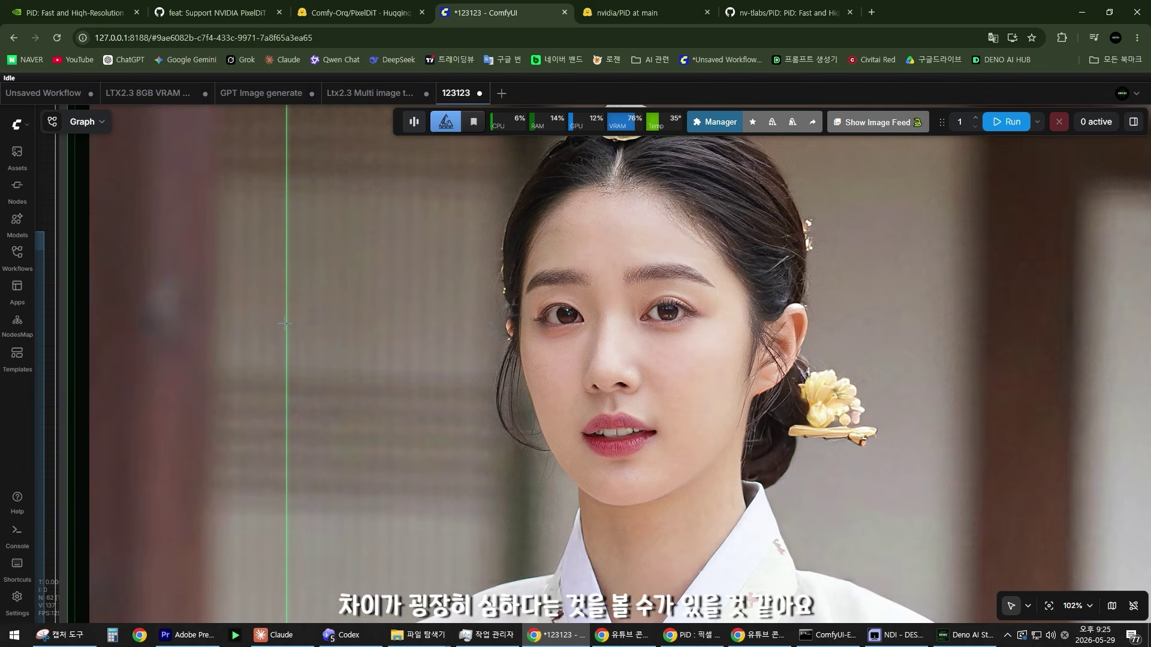
pyautogui.scroll(-14, 304, 289)
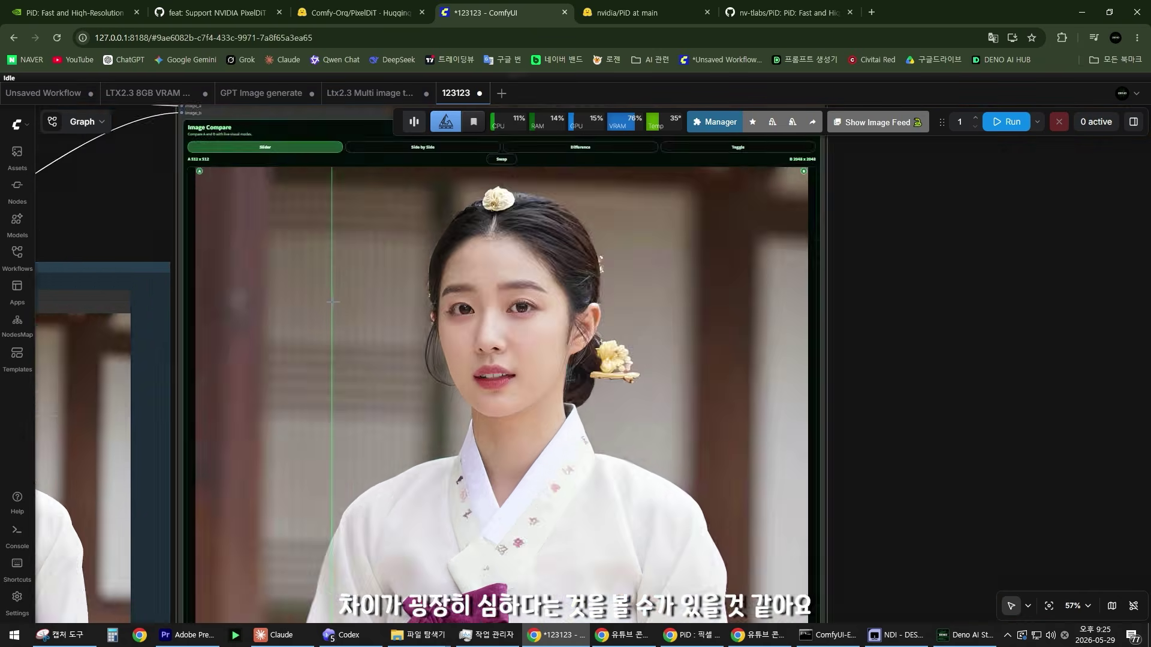
# Execute the Image Compare node again to generate a new portrait through both the Z-Image and PiD groups.
pyautogui.scroll(13, 486, 307)
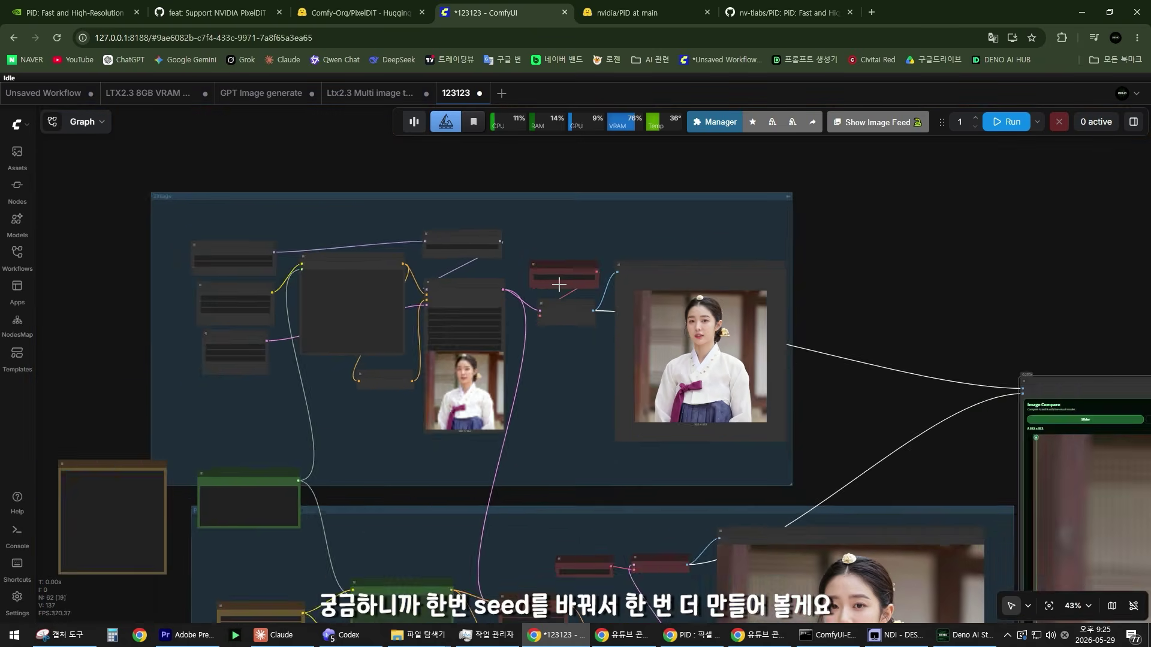
pyautogui.scroll(-8, 534, 339)
pyautogui.scroll(3, 859, 379)
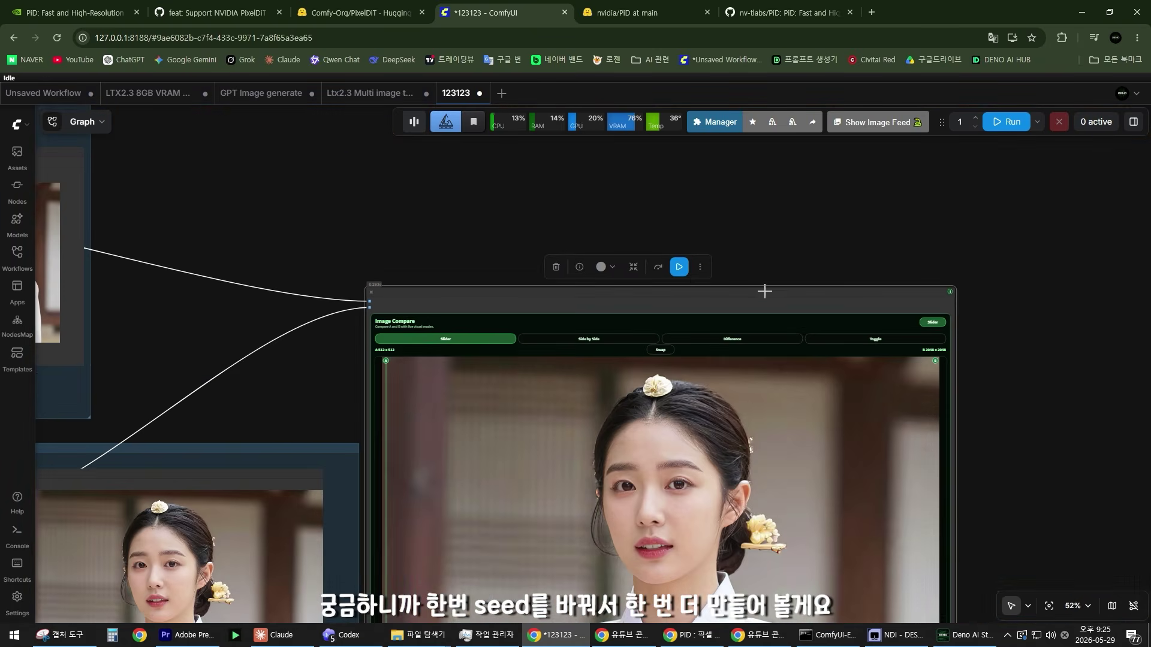
pyautogui.click(679, 267)
pyautogui.scroll(-4, 618, 339)
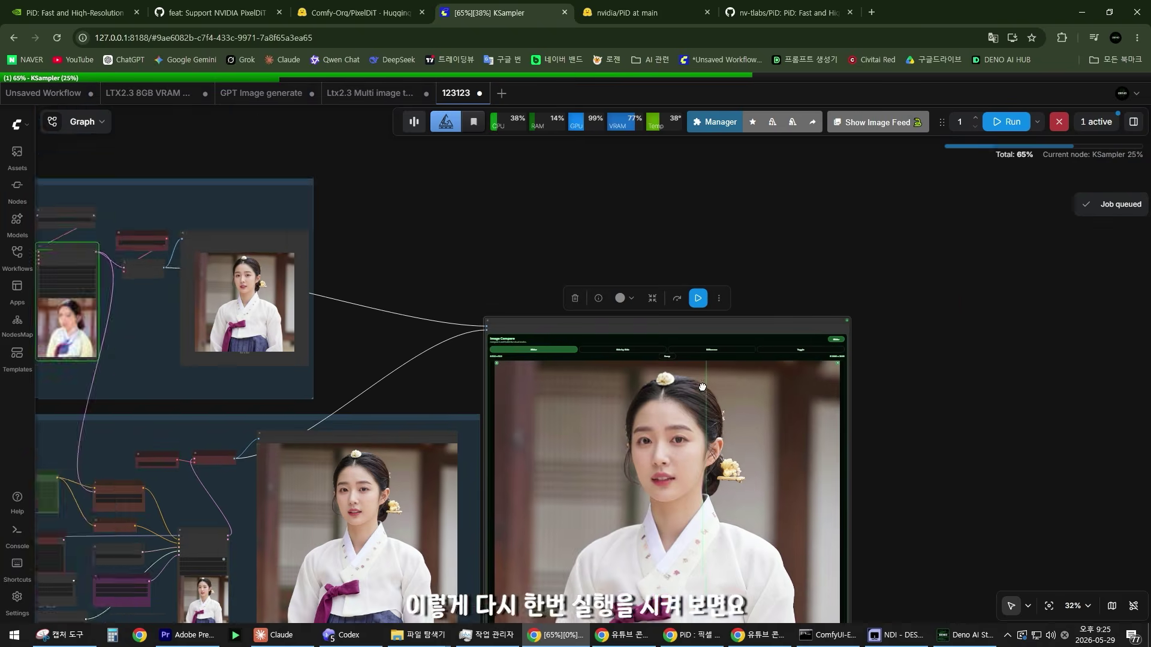
pyautogui.scroll(-5, 618, 340)
pyautogui.moveTo(460, 250); pyautogui.dragTo(519, 292)
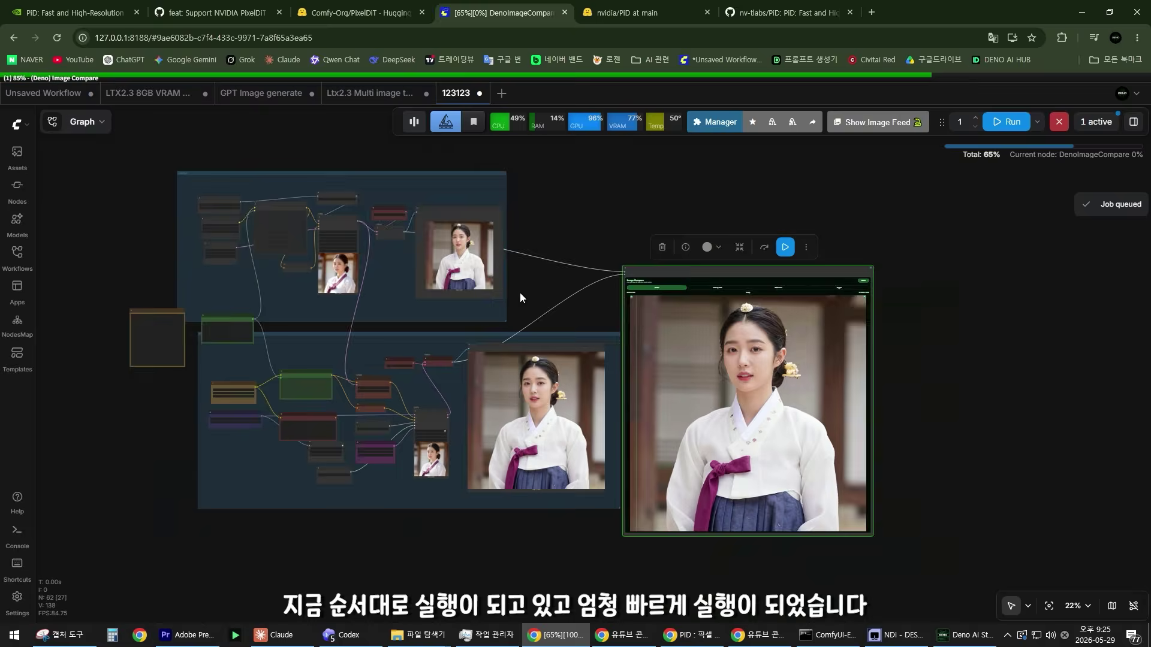
# Compare the new portrait's Z-Image and PiD versions with the slider, checking the facial detail up close.
pyautogui.scroll(3, 519, 292)
pyautogui.moveTo(474, 407); pyautogui.dragTo(238, 374)
pyautogui.scroll(10, 446, 331)
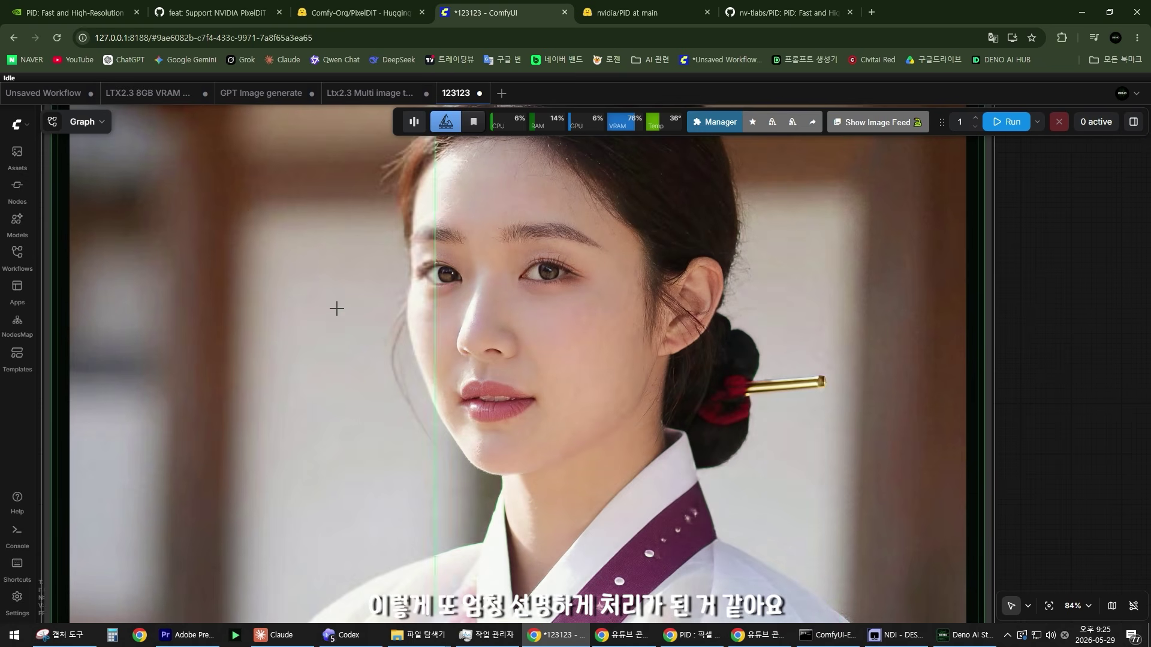
pyautogui.scroll(3, 196, 299)
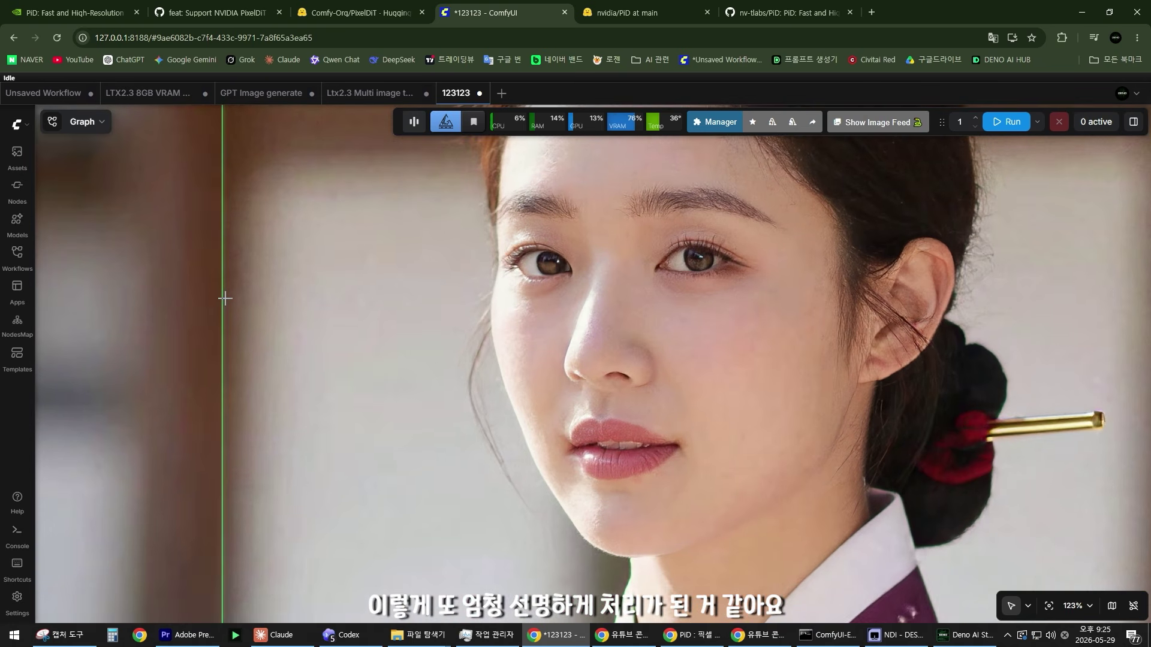
pyautogui.scroll(-3, 225, 298)
# Load pid_flux2_1024_to_4096_4step_bf16.safetensors in the PiD group's Load Diffusion Model node.
pyautogui.scroll(-4, 300, 263)
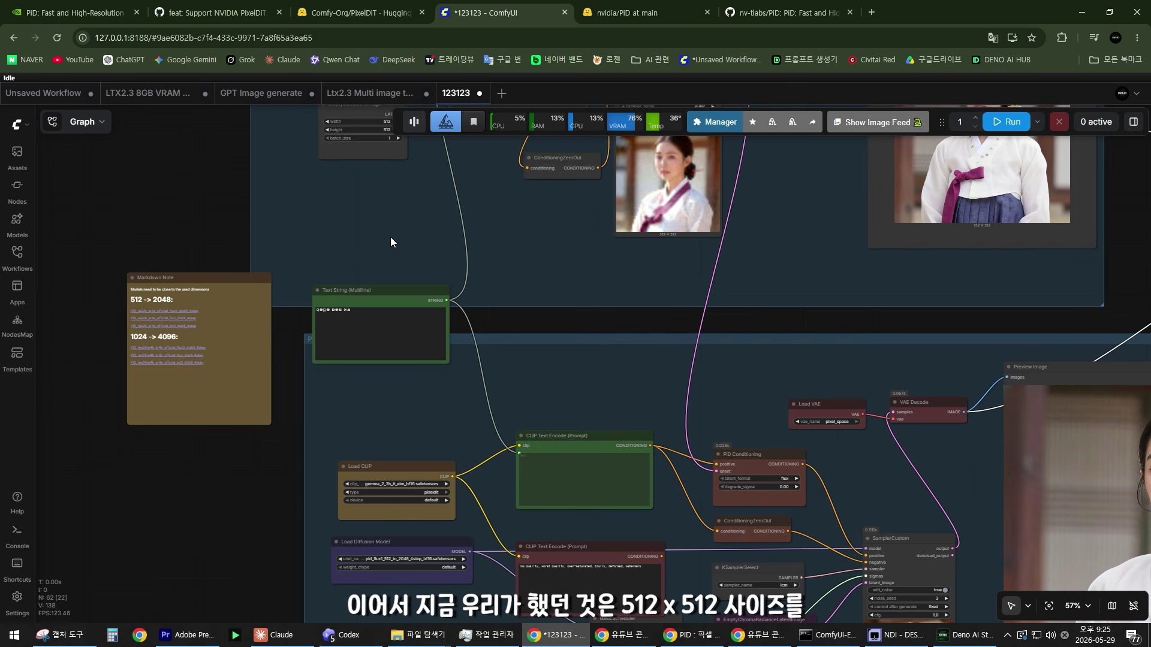
pyautogui.scroll(9, 448, 296)
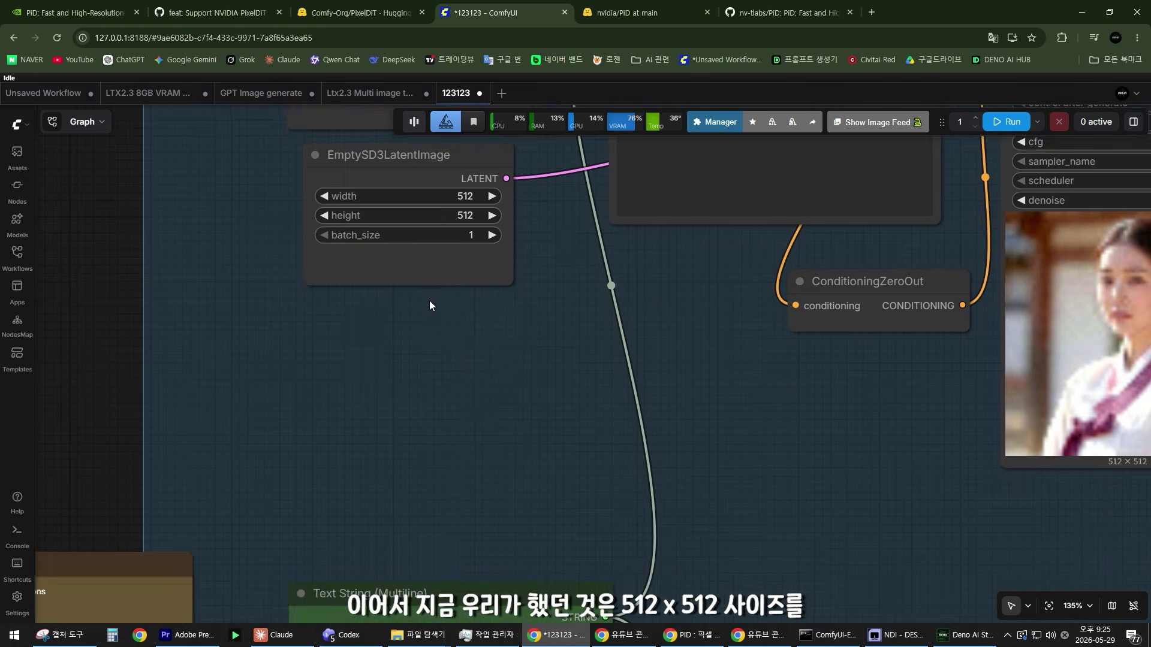
pyautogui.scroll(4, 430, 303)
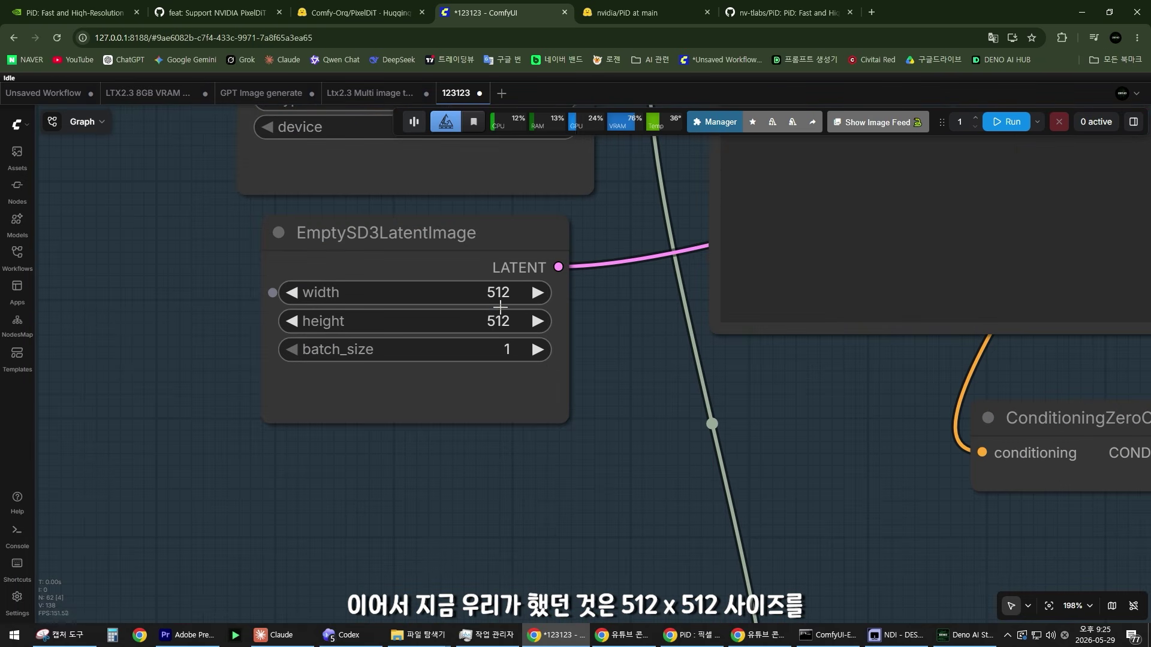
pyautogui.scroll(-13, 501, 307)
pyautogui.scroll(4, 603, 441)
pyautogui.scroll(-3, 603, 441)
pyautogui.scroll(7, 606, 430)
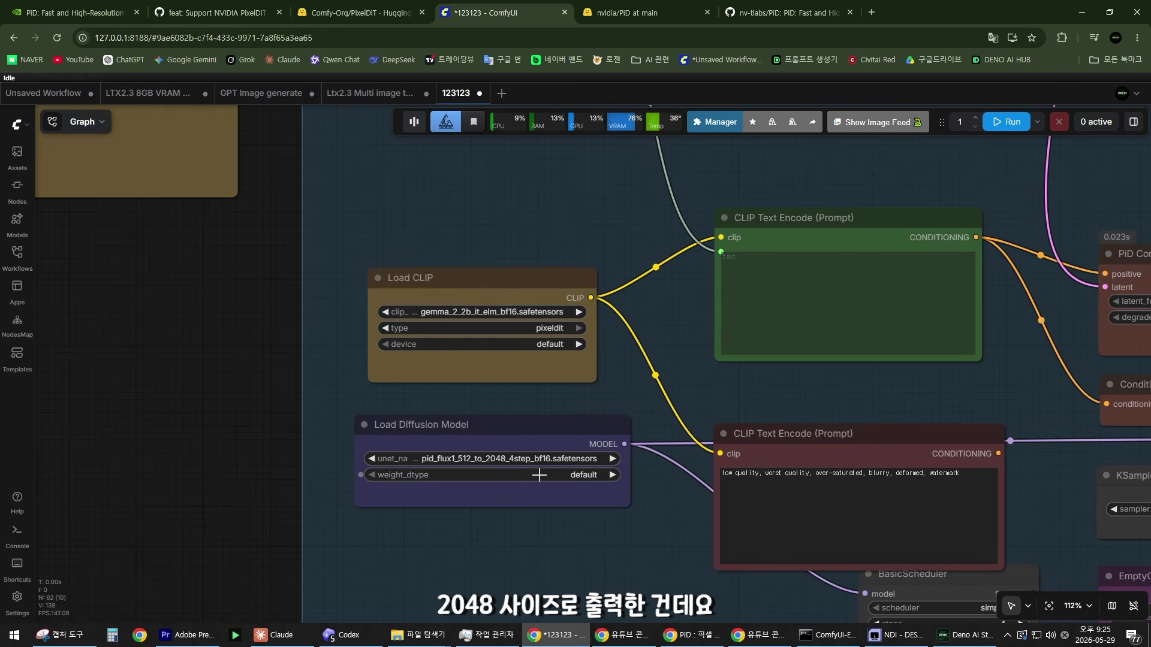
pyautogui.scroll(5, 501, 477)
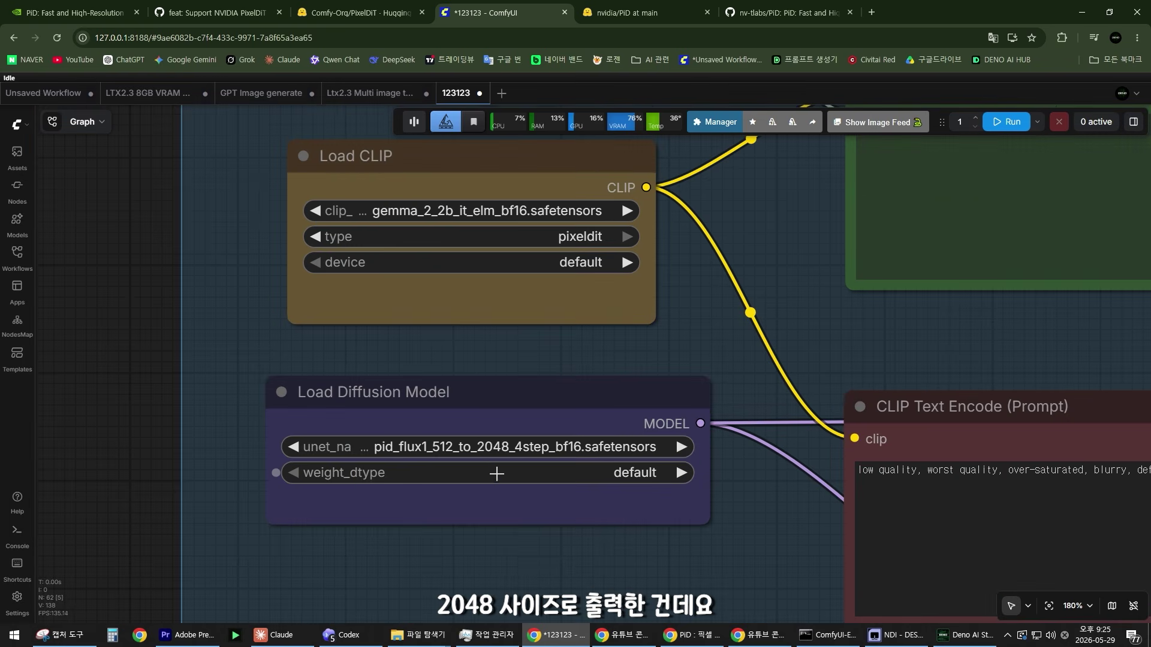
pyautogui.click(463, 447)
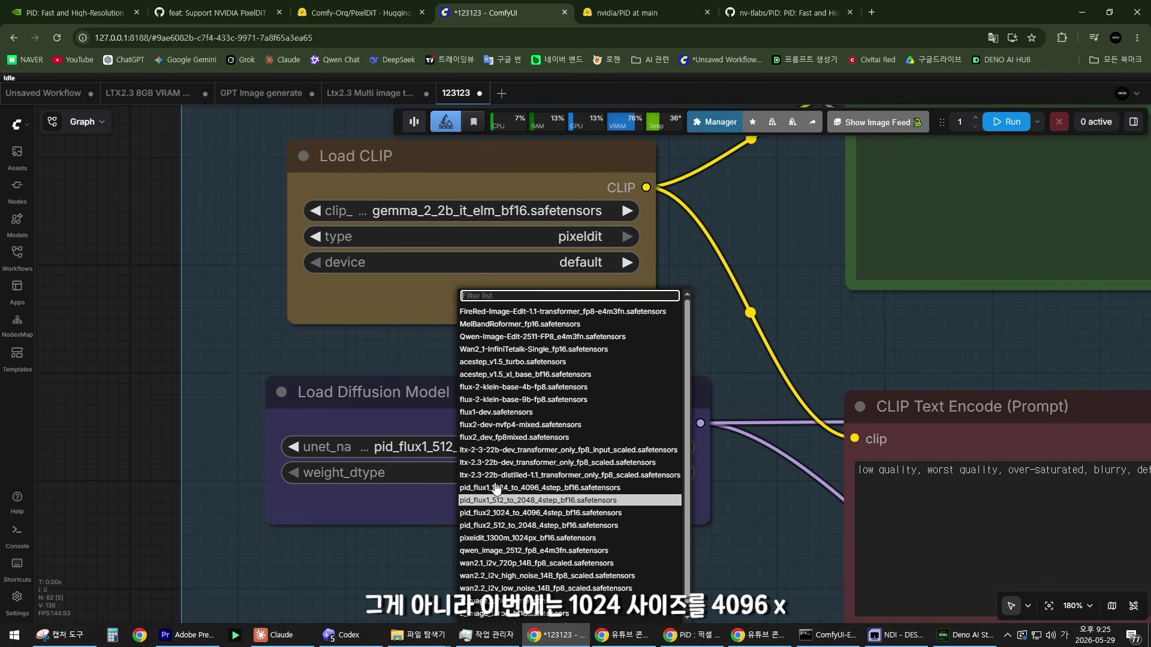
pyautogui.click(536, 514)
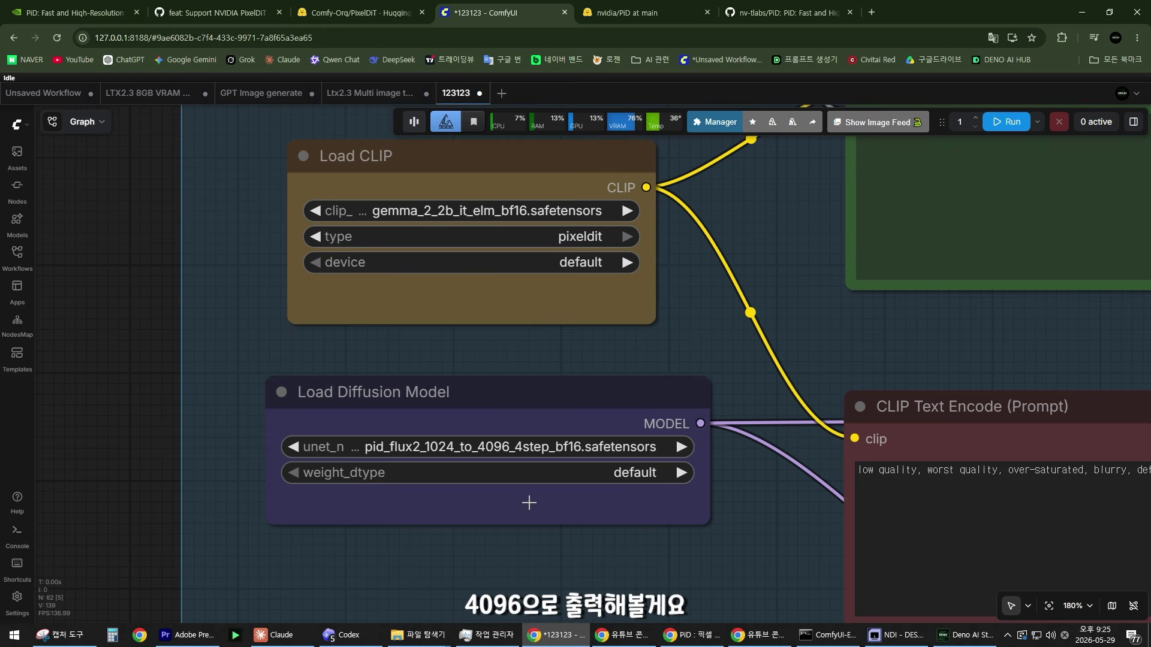
# Set the width and height of the EmptyChromaRadianceLatentImage node to 4096.
pyautogui.scroll(-10, 464, 453)
pyautogui.moveTo(646, 552); pyautogui.dragTo(412, 426)
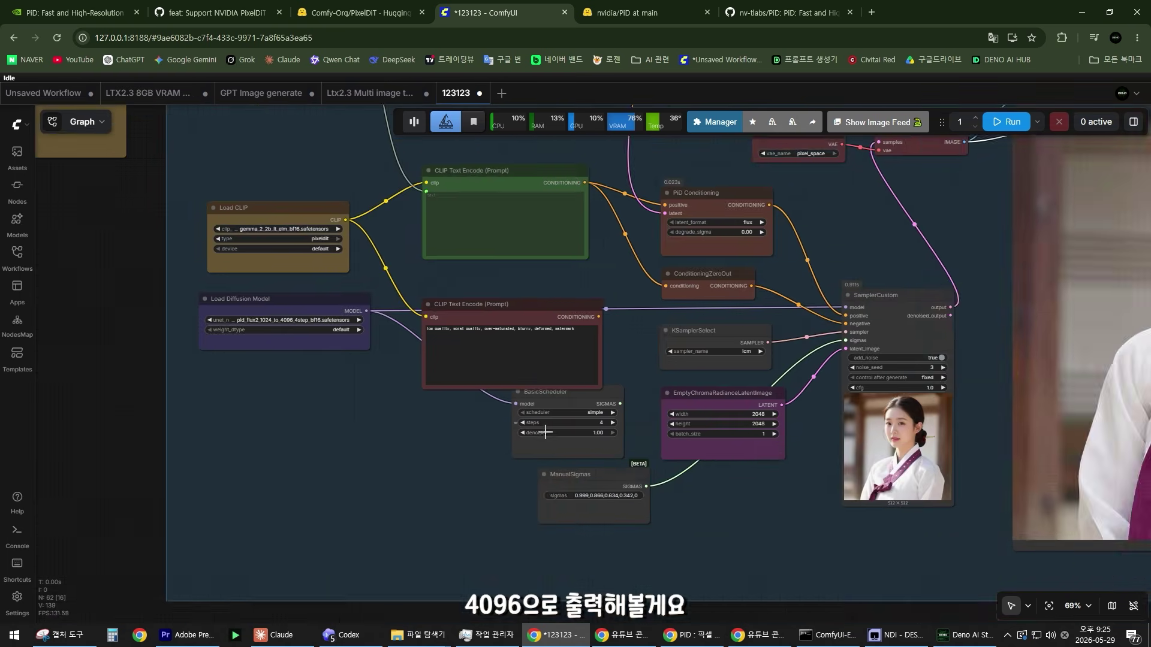
pyautogui.scroll(4, 693, 428)
pyautogui.click(815, 399)
pyautogui.write('409')
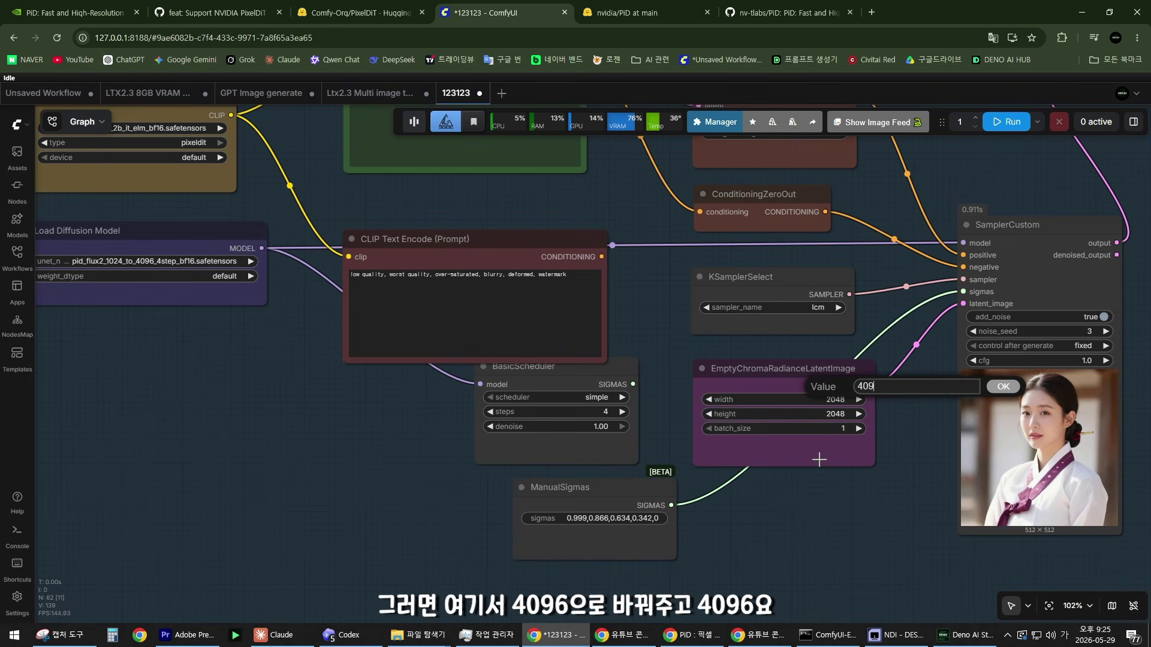
pyautogui.write('6')
pyautogui.press('Return')
pyautogui.click(813, 414)
pyautogui.write('40')
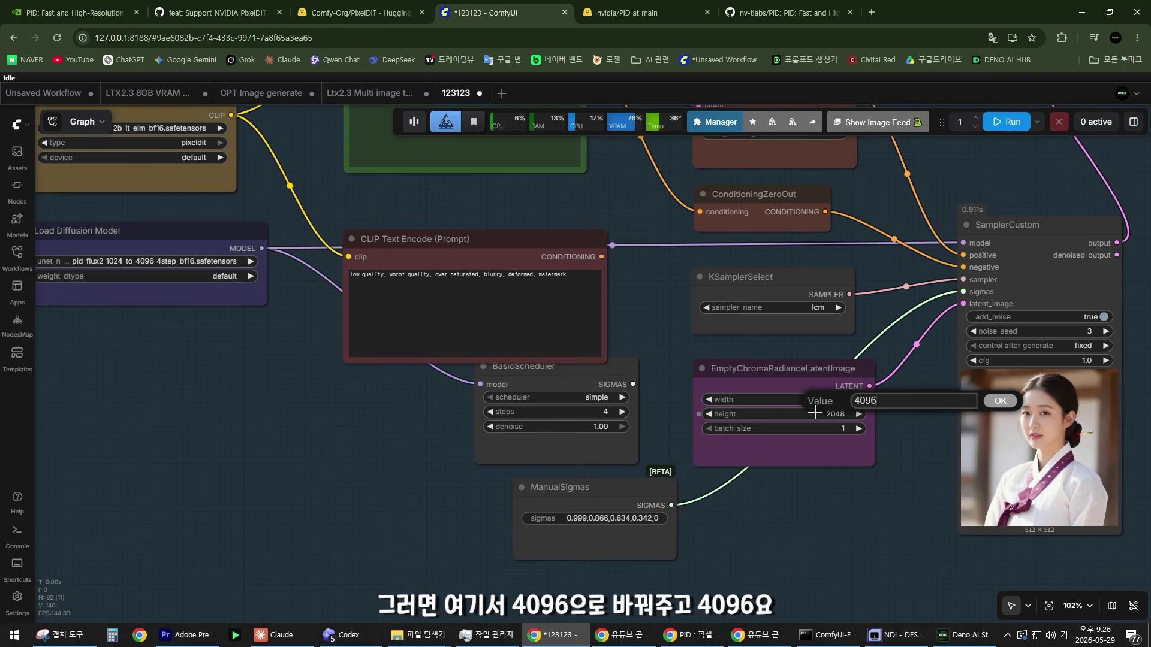
pyautogui.press('Return')
# Set the width and height of the Z-Image group's EmptySD3LatentImage node to 1024.
pyautogui.scroll(-5, 816, 412)
pyautogui.scroll(5, 476, 184)
pyautogui.moveTo(476, 185); pyautogui.dragTo(489, 533)
pyautogui.scroll(5, 566, 358)
pyautogui.click(569, 375)
pyautogui.write('1024')
pyautogui.press('Return')
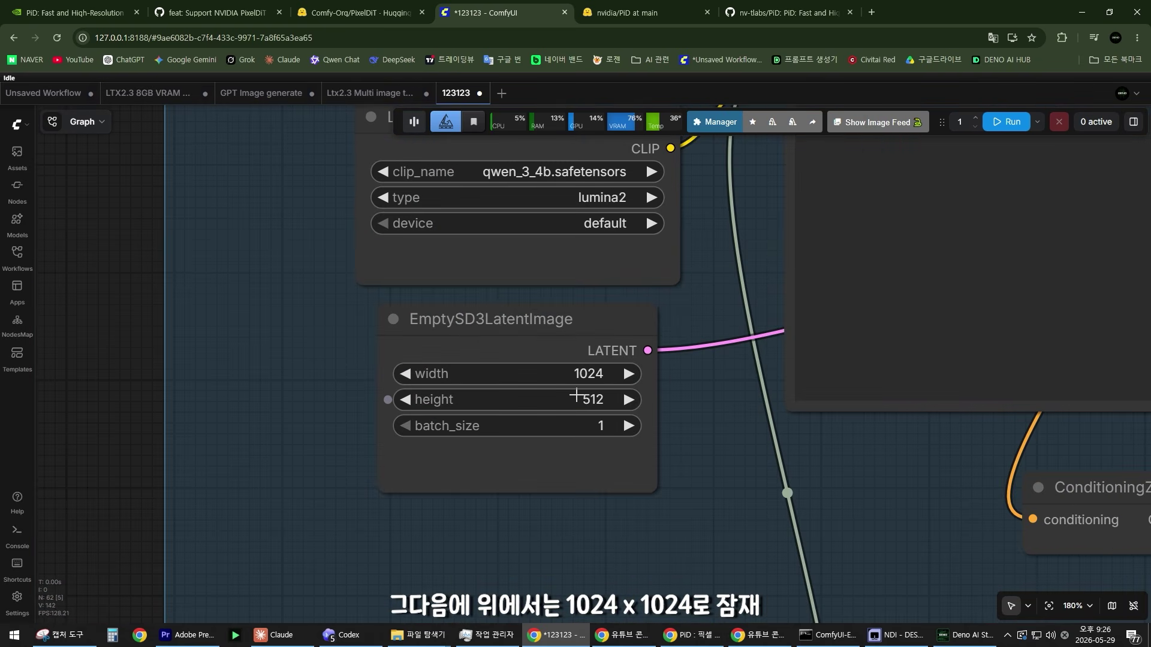
pyautogui.click(576, 397)
pyautogui.write('1024')
pyautogui.press('Return')
# Try to generate the 1024 x 1024 to 4096 x 4096 comparison by executing the Image Compare node.
pyautogui.scroll(-10, 424, 354)
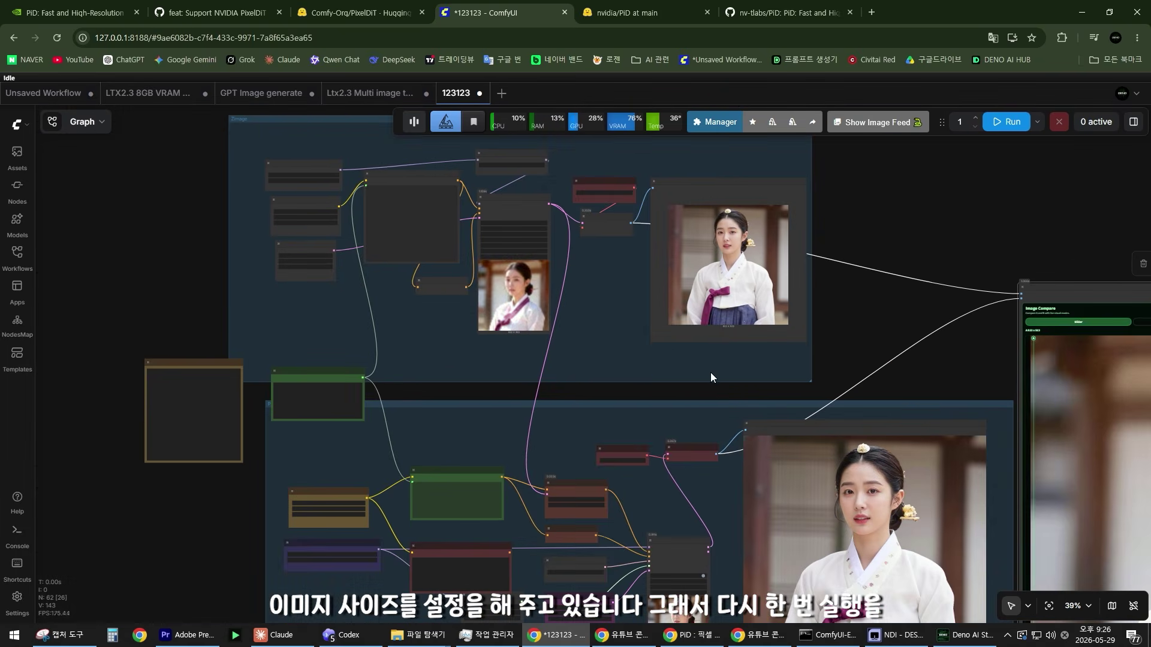
pyautogui.moveTo(710, 372); pyautogui.dragTo(177, 345)
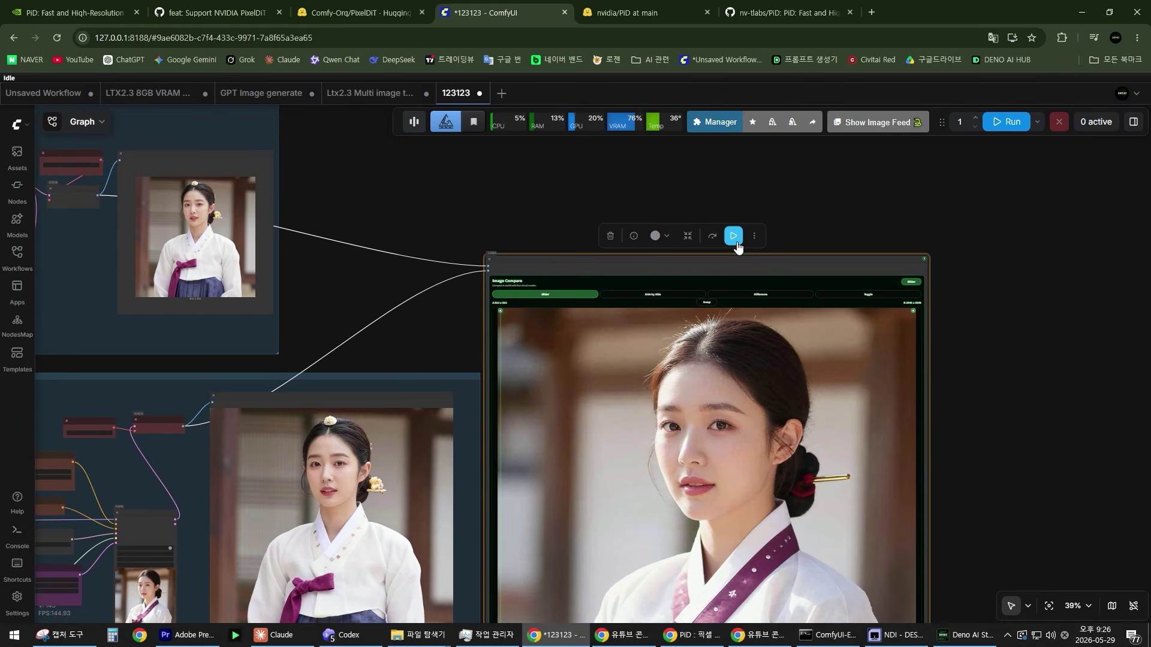
pyautogui.click(735, 237)
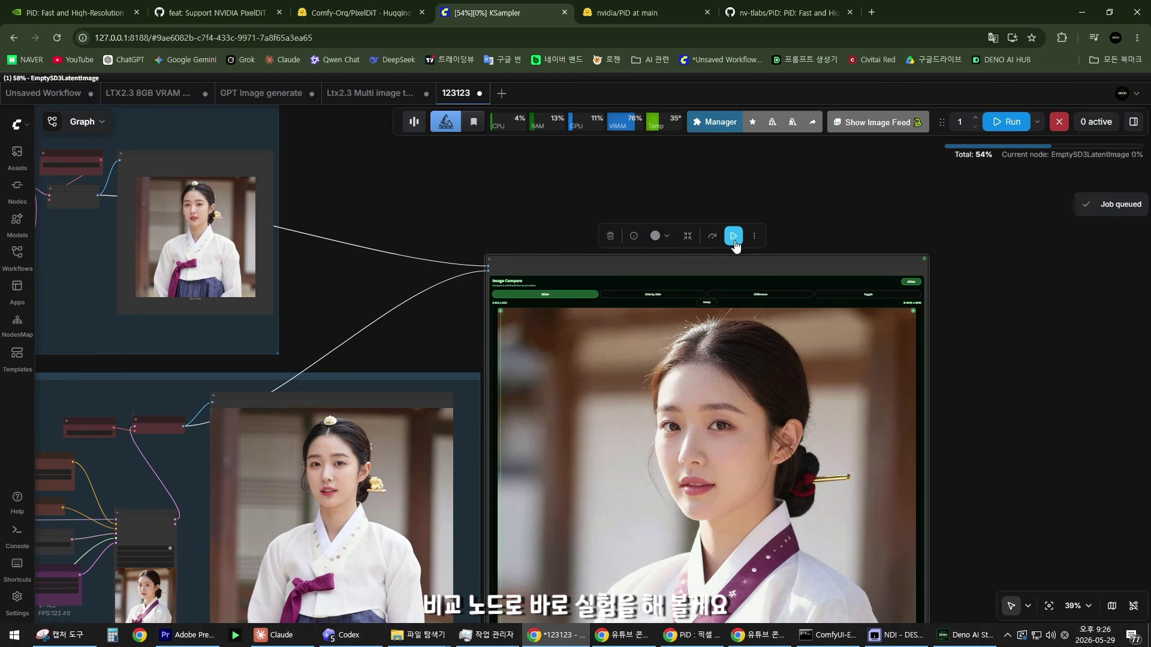
pyautogui.scroll(-3, 444, 348)
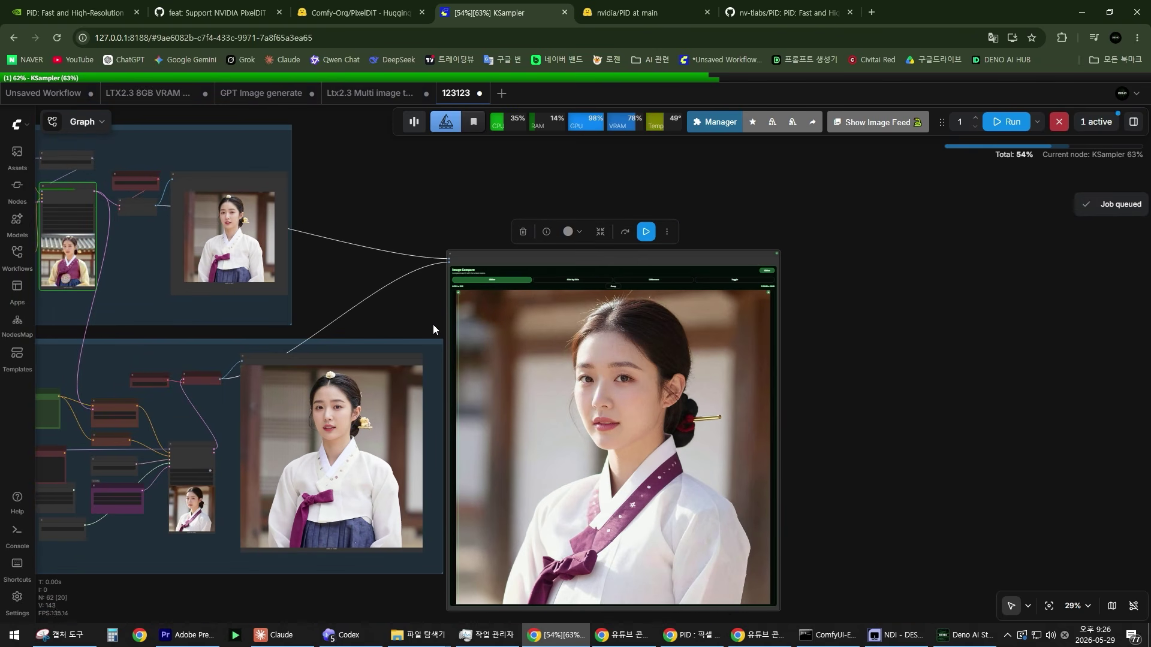
pyautogui.moveTo(432, 325); pyautogui.dragTo(512, 323)
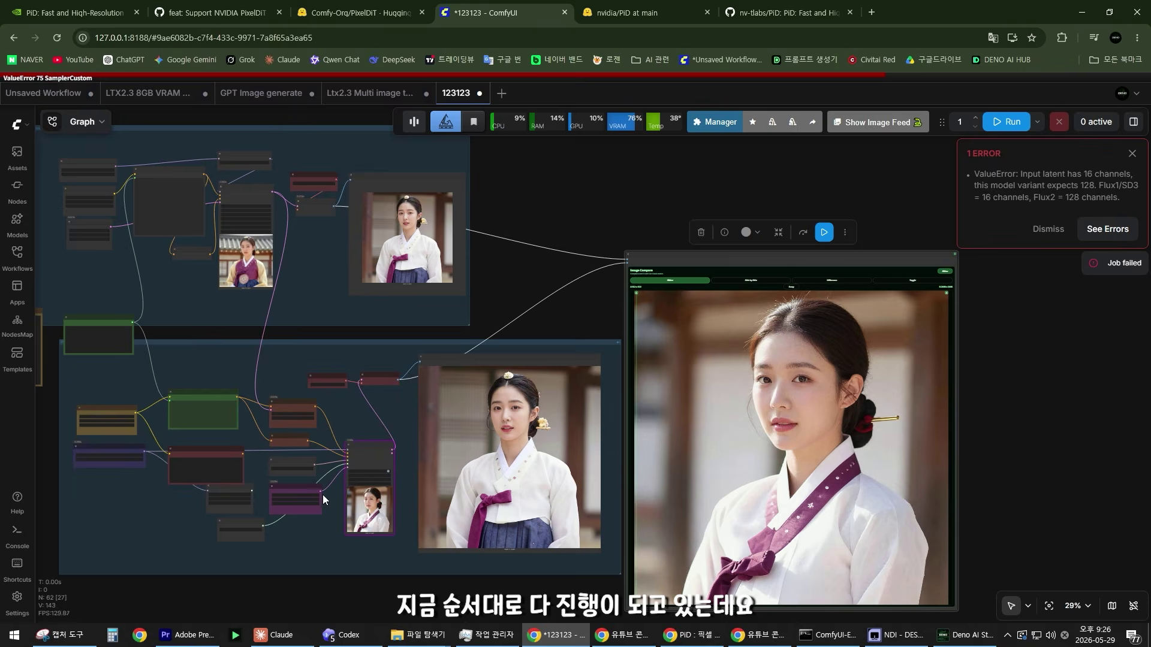
# Switch the PiD group's Load Diffusion Model node to pid_flux1_1024_to_4096_4step_bf16.safetensors.
pyautogui.scroll(9, 323, 494)
pyautogui.scroll(-4, 418, 499)
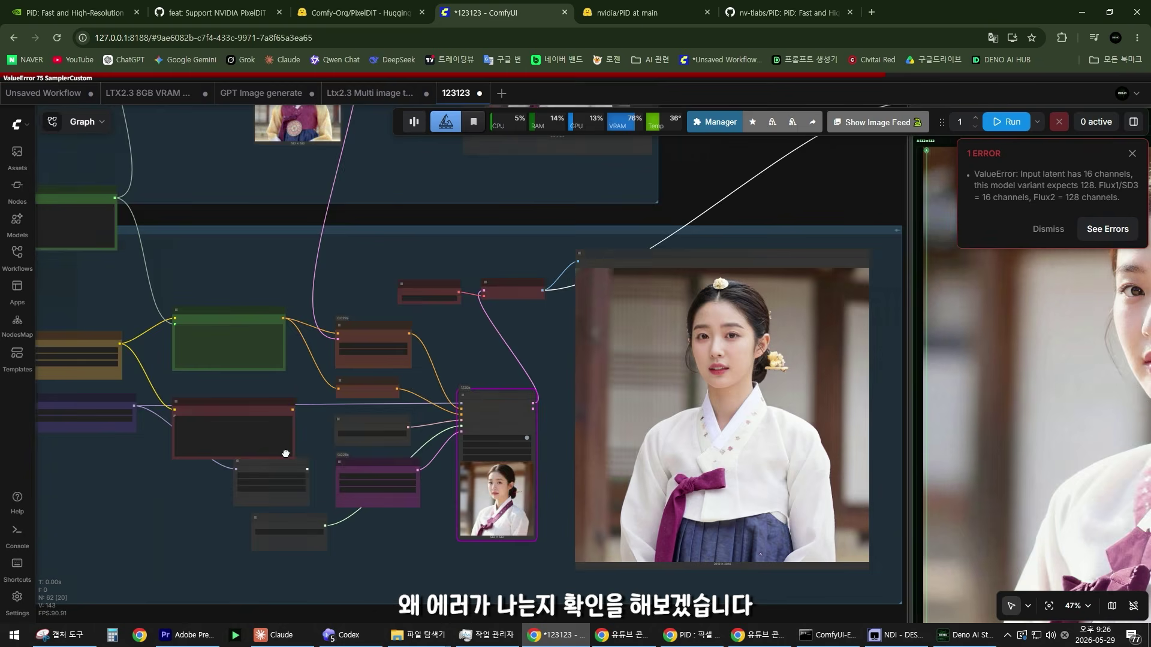
pyautogui.moveTo(419, 498); pyautogui.dragTo(402, 472)
pyautogui.scroll(5, 333, 463)
pyautogui.scroll(11, 359, 456)
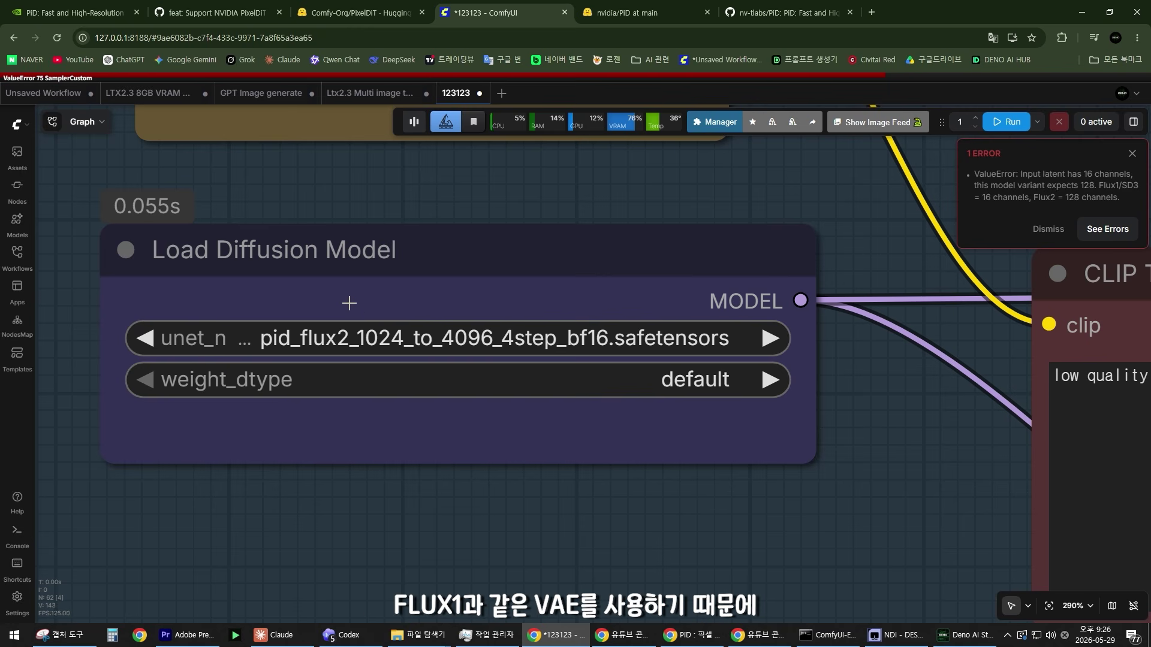
pyautogui.click(372, 339)
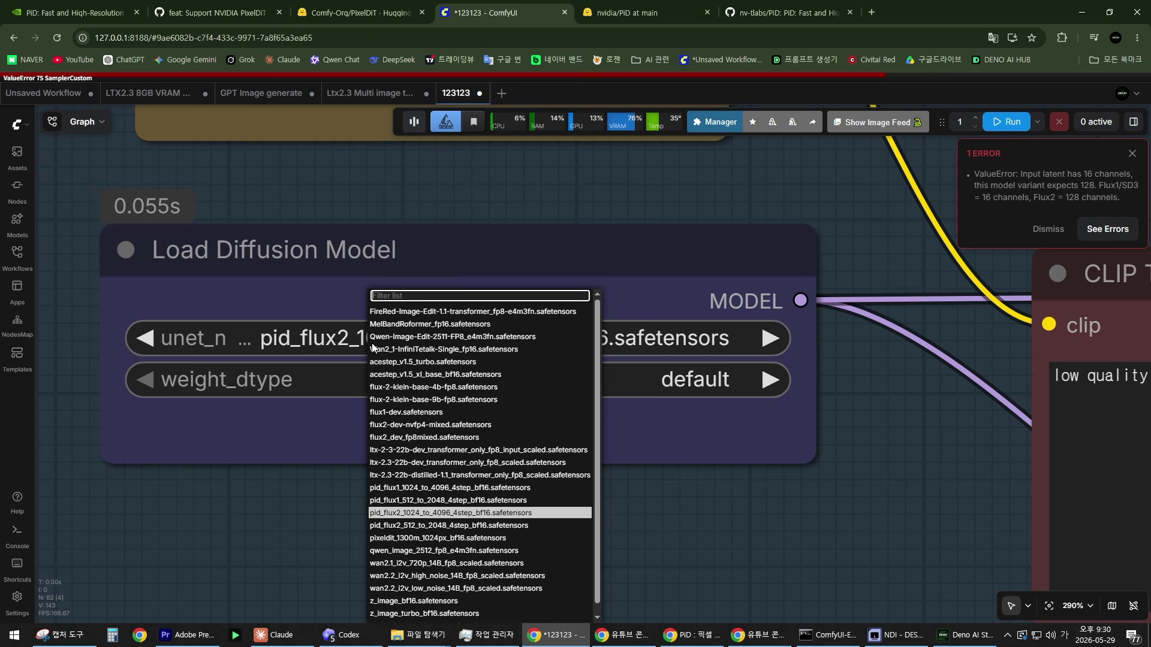
pyautogui.click(403, 488)
pyautogui.scroll(-12, 441, 492)
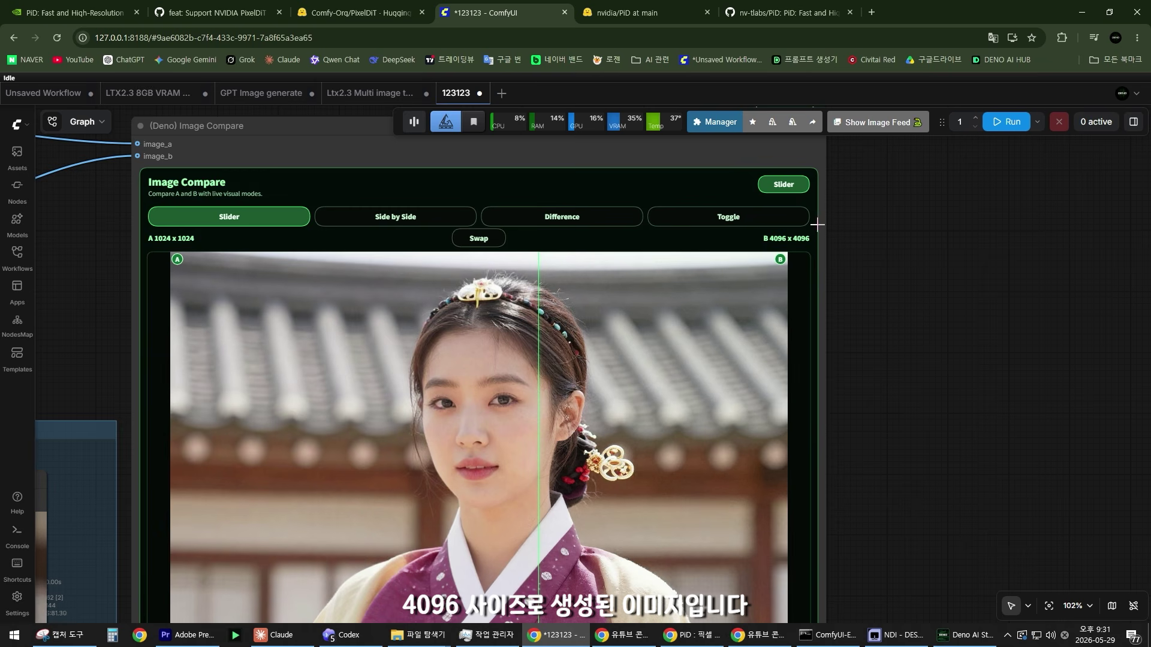
# Compare the 1024 and 4096 versions of the hanbok portrait with the slider, examining the face and the embroidered ornament up close.
pyautogui.scroll(6, 685, 394)
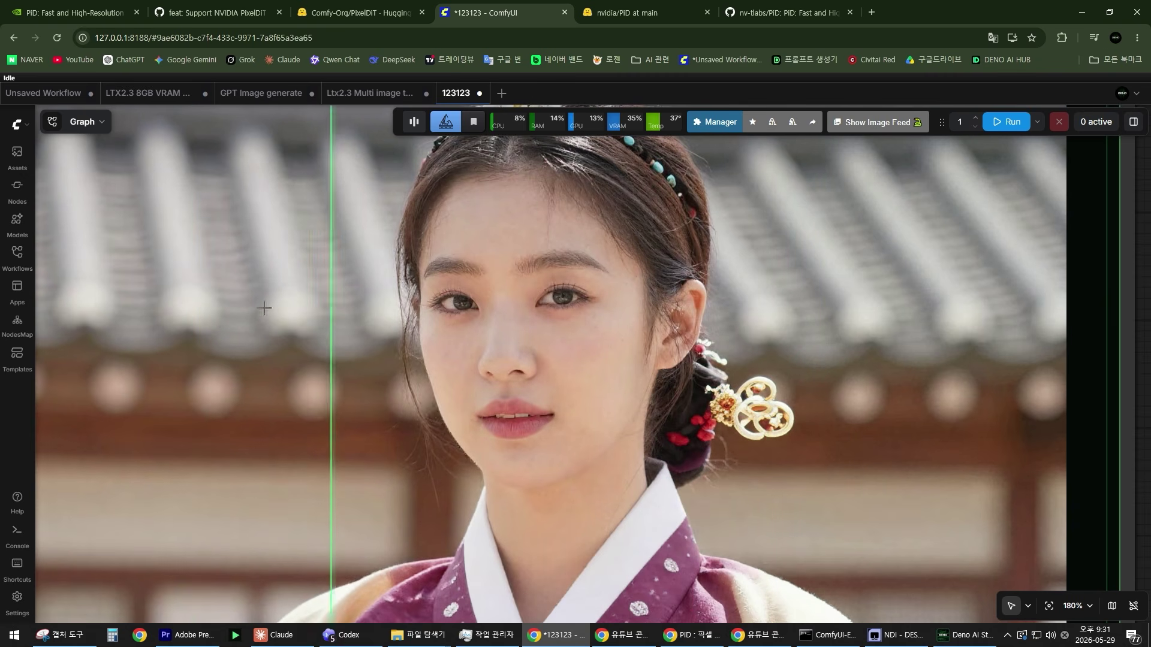
pyautogui.scroll(-4, 408, 403)
pyautogui.scroll(-5, 408, 403)
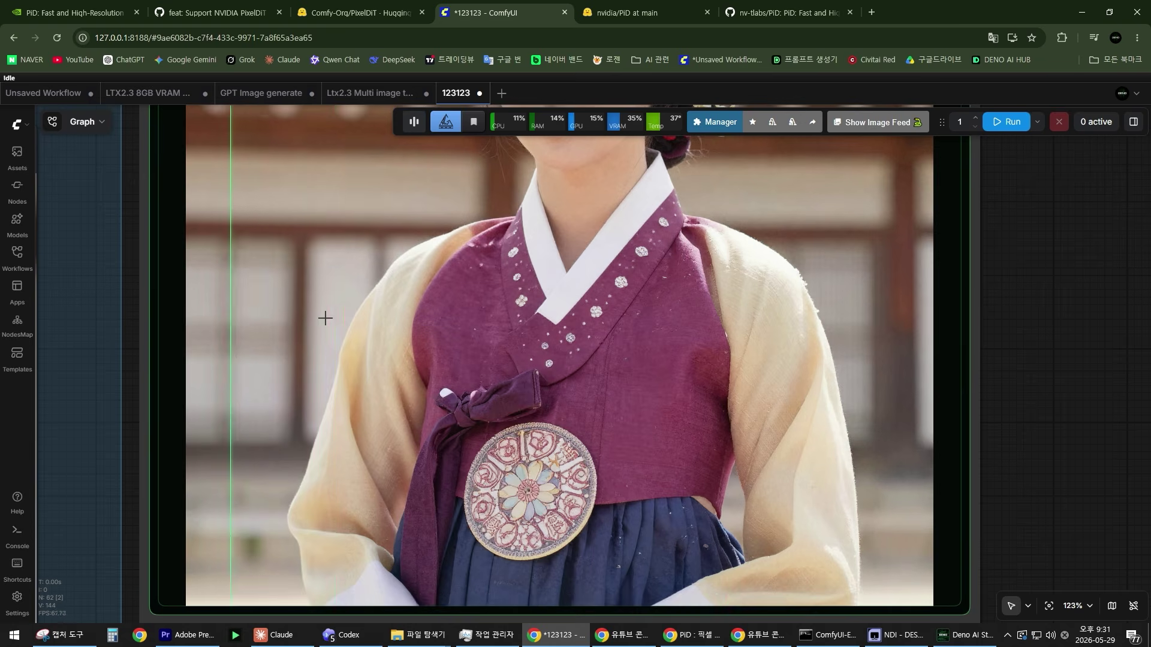
pyautogui.scroll(7, 323, 317)
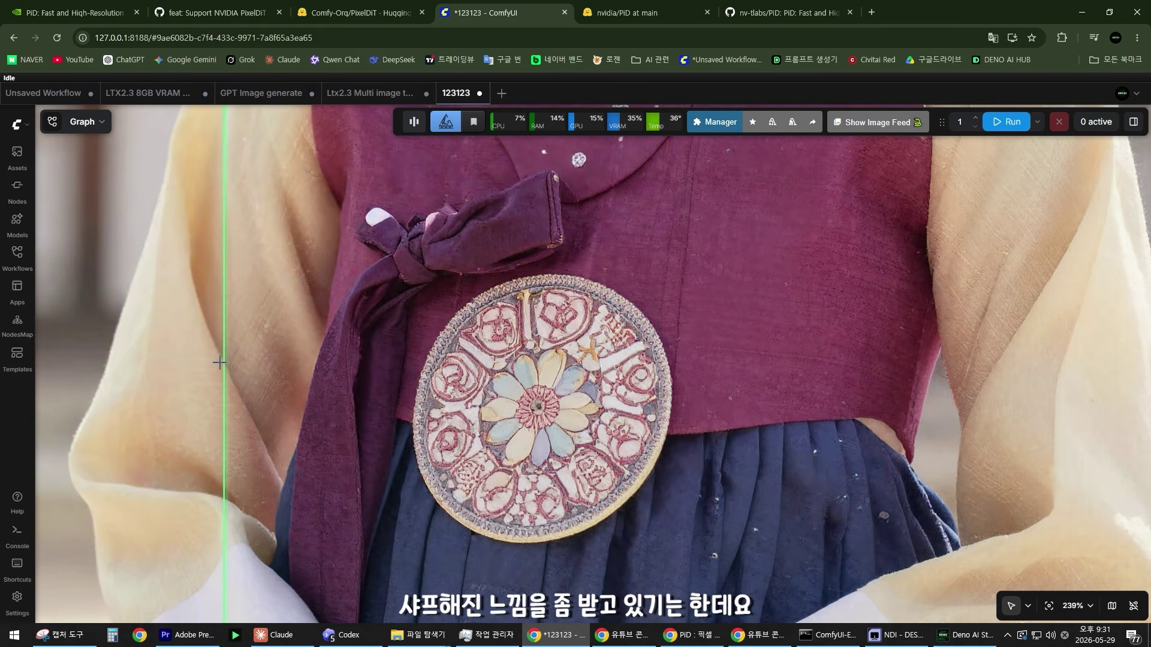
pyautogui.scroll(-8, 223, 358)
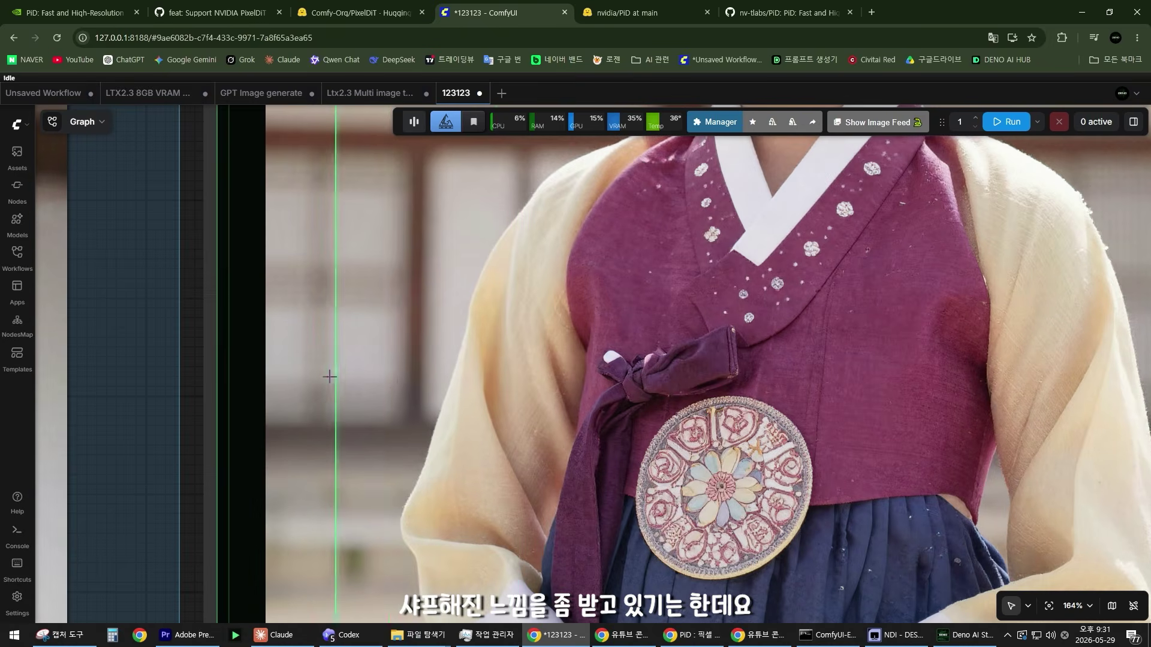
pyautogui.scroll(-4, 513, 379)
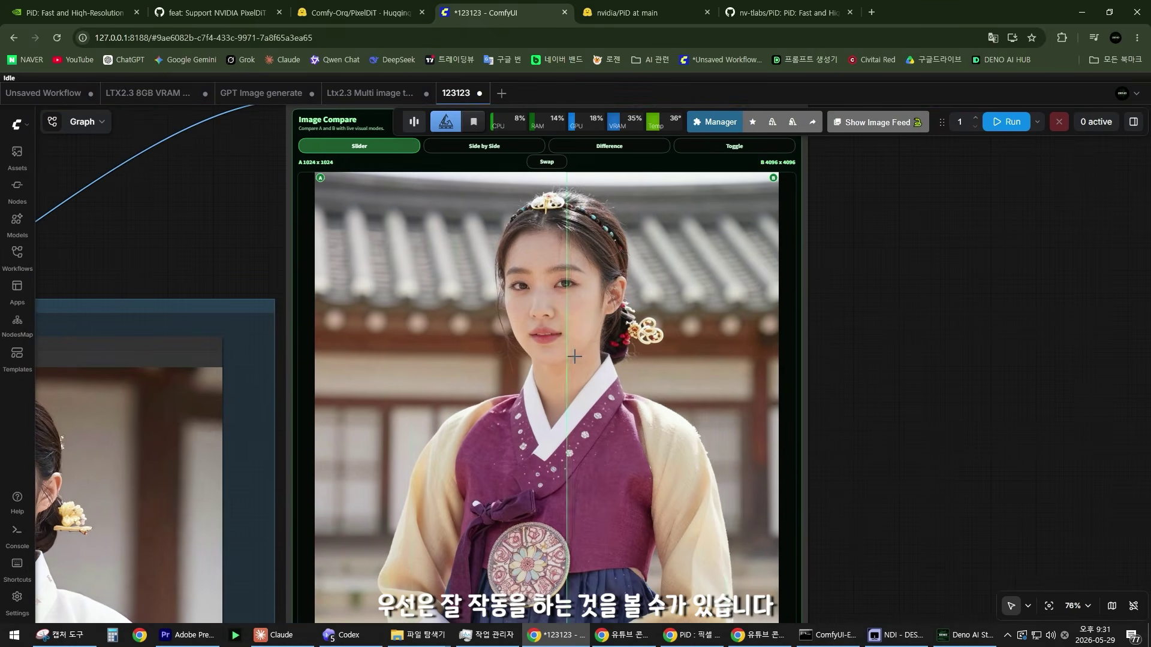
pyautogui.scroll(5, 574, 356)
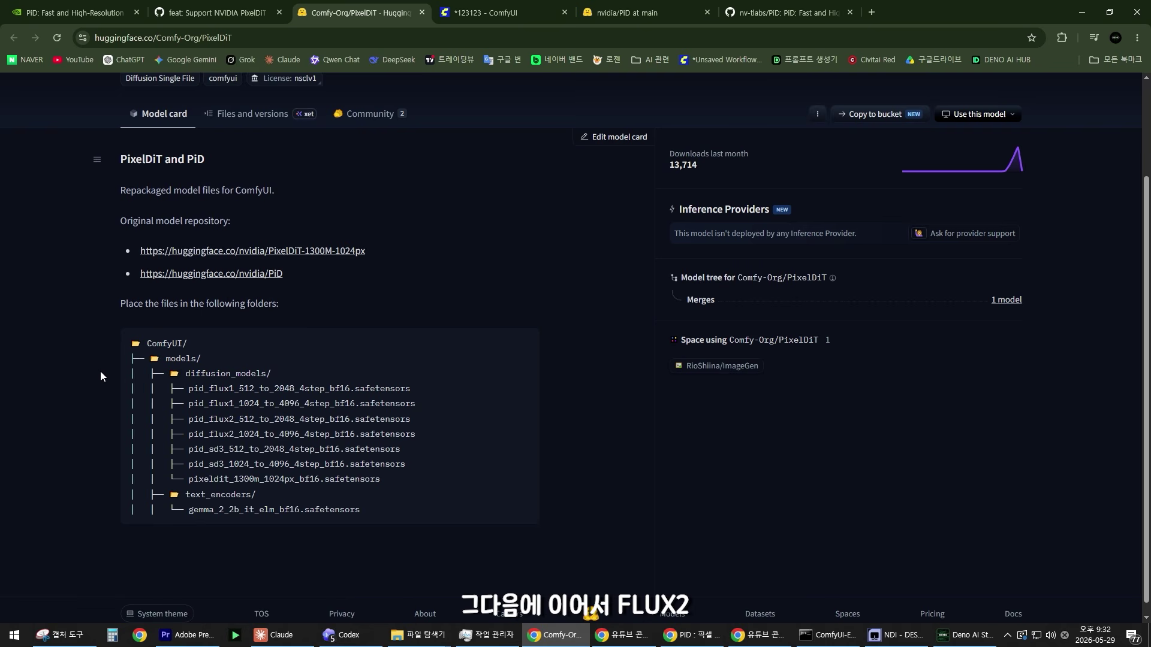
# Highlight the Flux2 1024-to-4096 entry in the diffusion_models listing of the Hugging Face model card.
pyautogui.moveTo(408, 417); pyautogui.dragTo(173, 426)
pyautogui.click(174, 427)
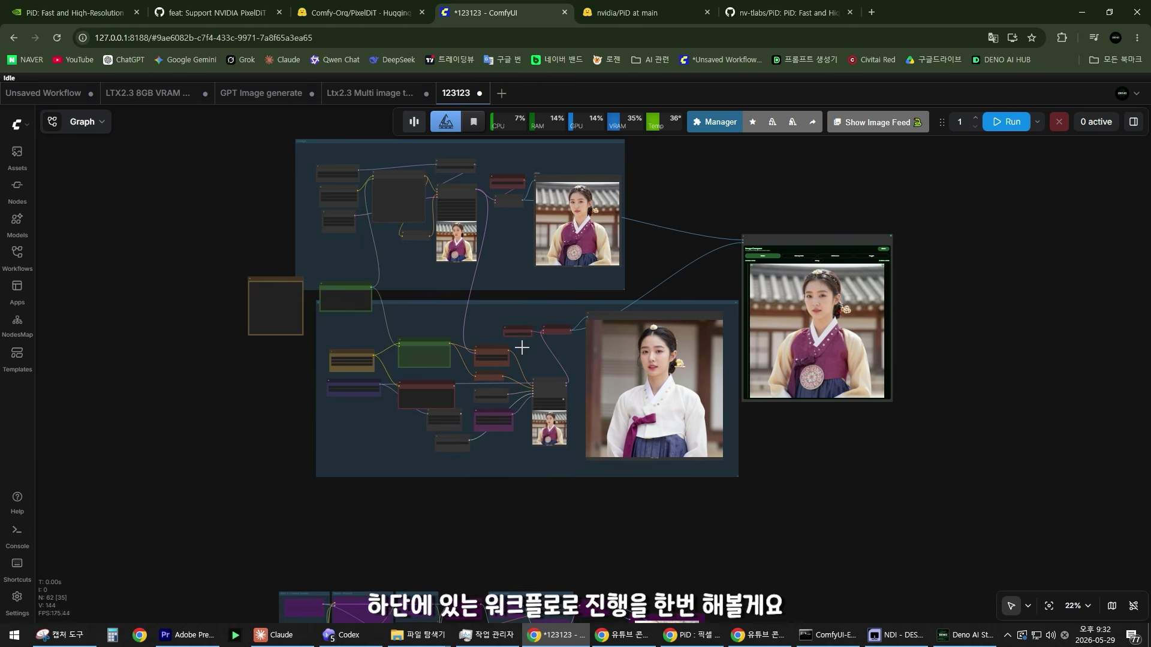
# Bypass all nodes in the graph and reactivate only those of the Flux2 workflow further down the canvas.
pyautogui.hotkey('ctrl', 'a')
pyautogui.hotkey('ctrl', 'b')
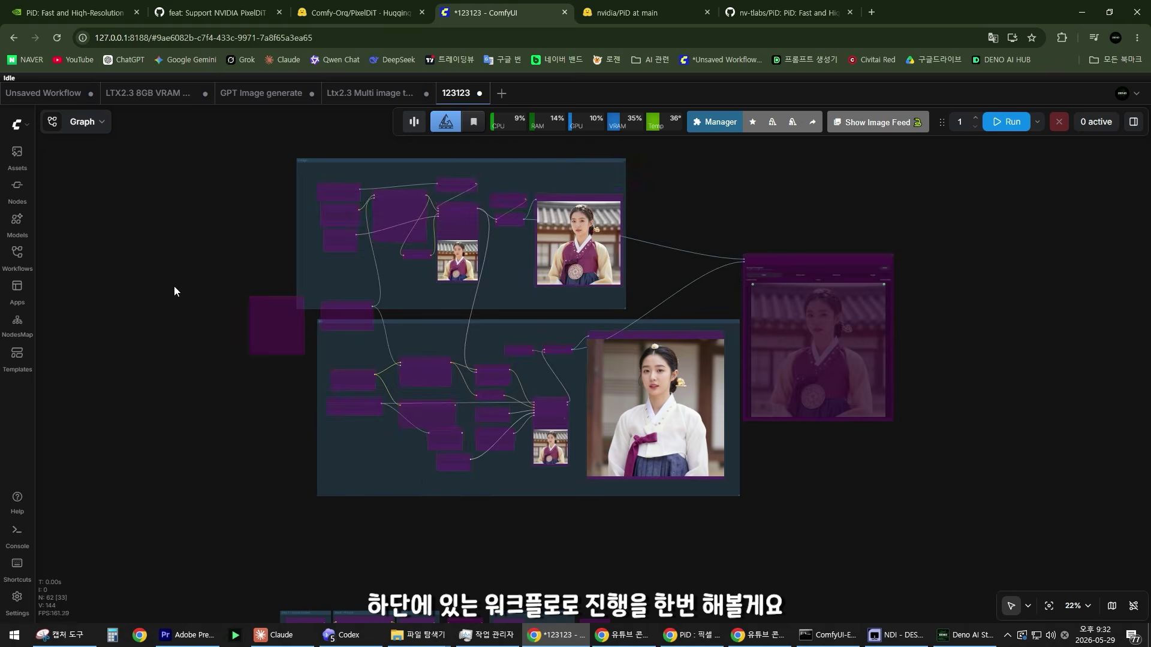
pyautogui.scroll(-3, 175, 288)
pyautogui.scroll(-5, 513, 381)
pyautogui.scroll(-3, 515, 378)
pyautogui.moveTo(316, 271); pyautogui.dragTo(908, 550)
pyautogui.hotkey('ctrl', 'b')
pyautogui.click(516, 393)
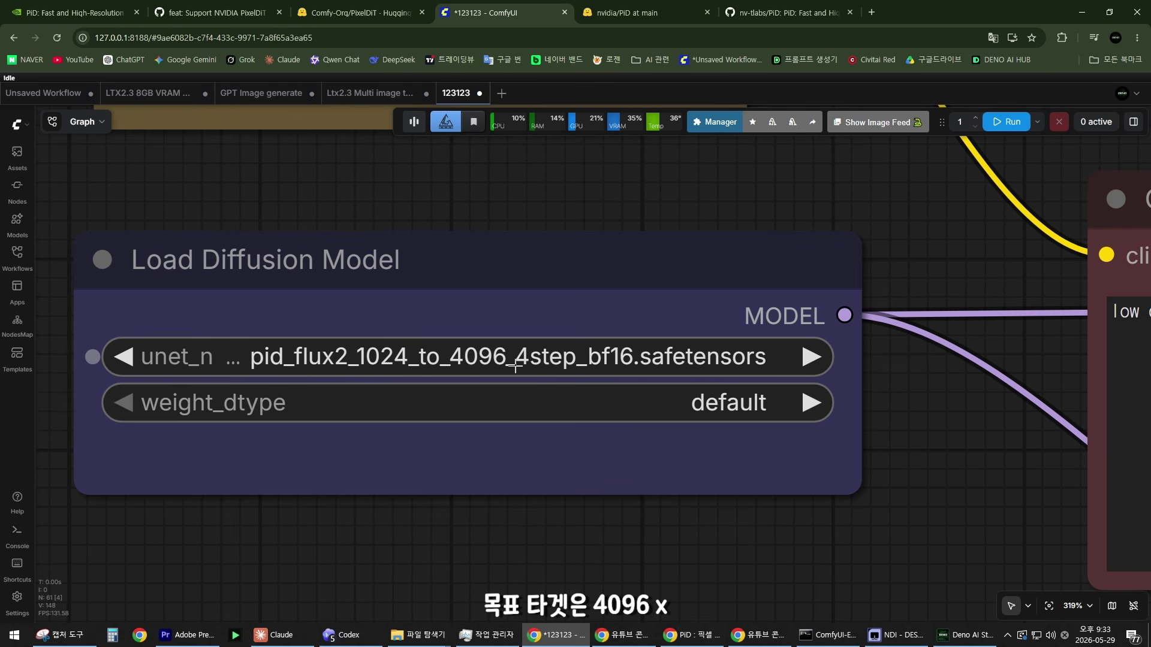
# Check the PiD model and the EmptyChromaRadianceLatentImage dimensions in the Flux2 workflow.
pyautogui.scroll(-14, 516, 367)
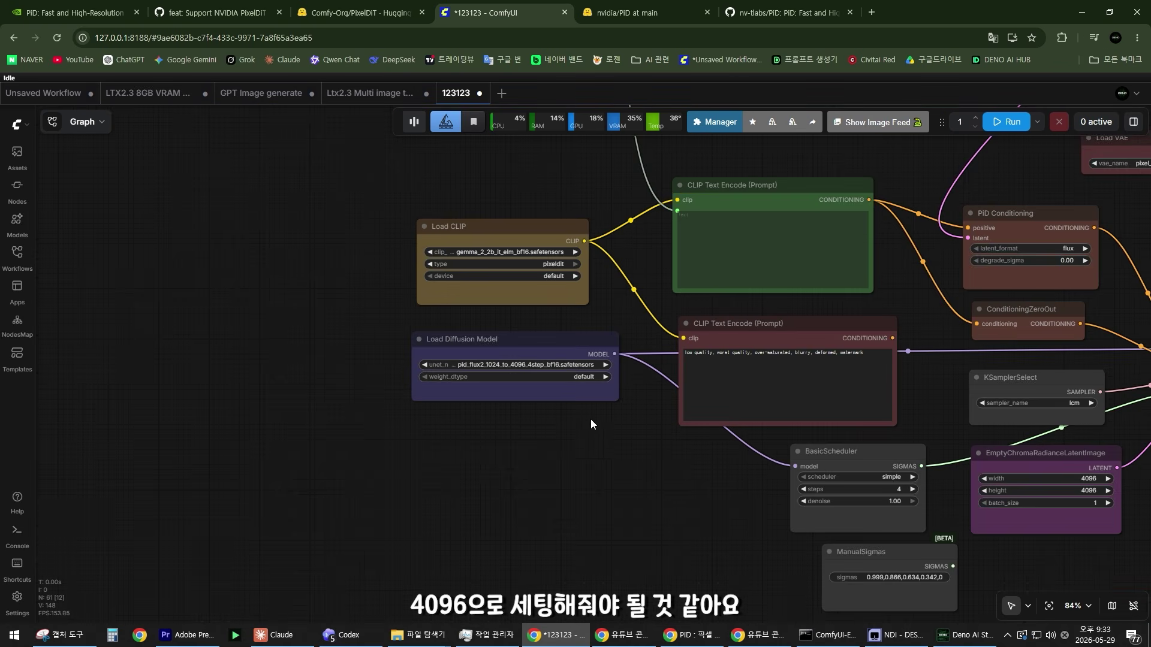
pyautogui.moveTo(591, 424); pyautogui.dragTo(264, 424)
pyautogui.scroll(9, 525, 362)
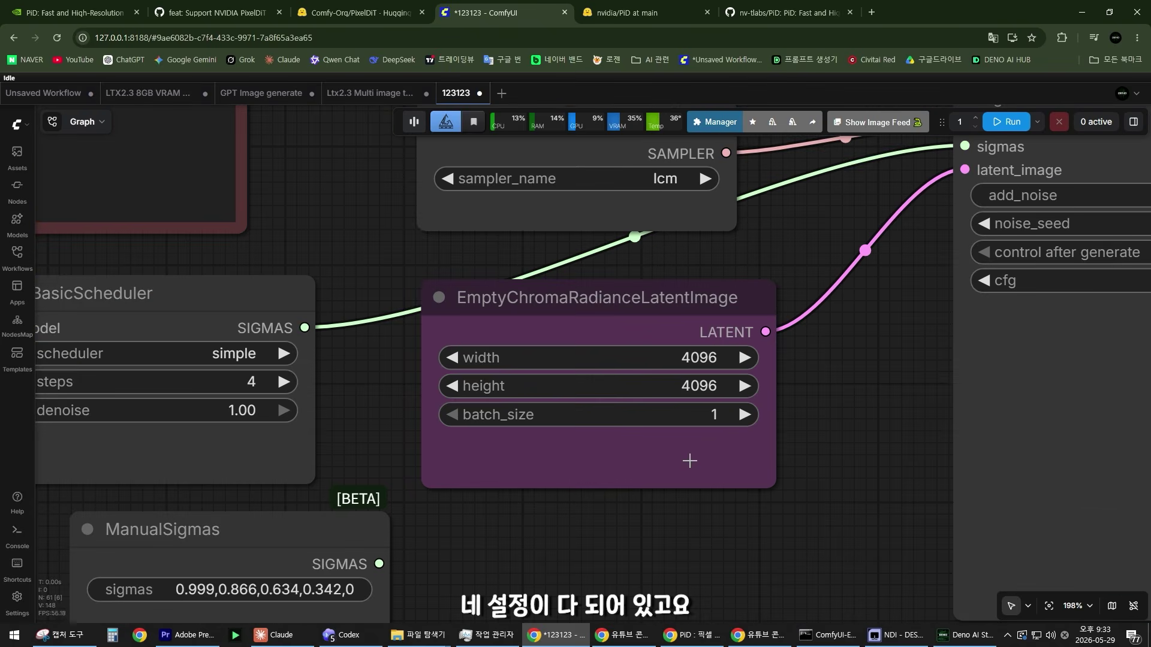
# Run the Flux2 workflow to generate a new portrait and bring its previews and Image Compare node into view.
pyautogui.scroll(-19, 635, 420)
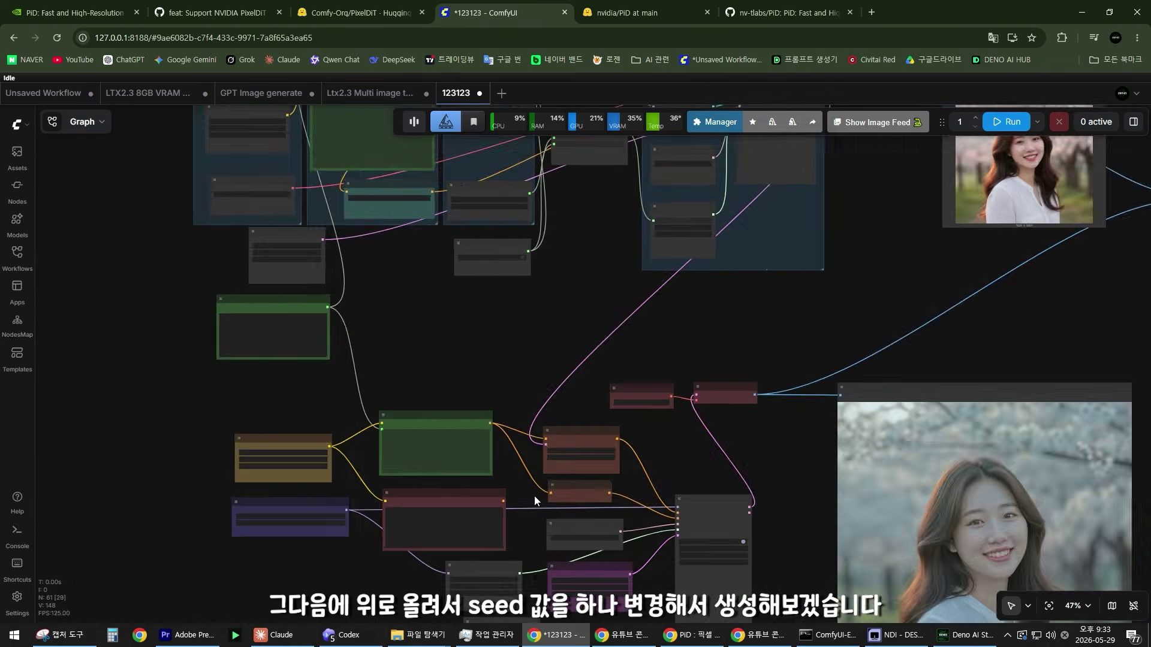
pyautogui.scroll(13, 528, 367)
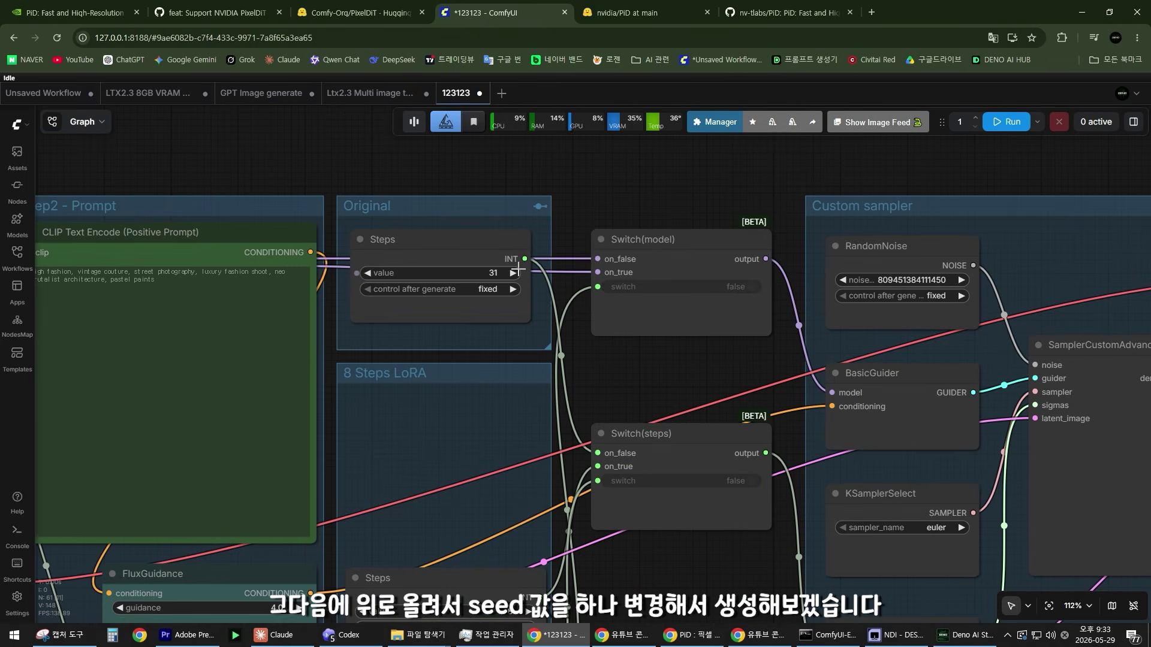
pyautogui.click(995, 123)
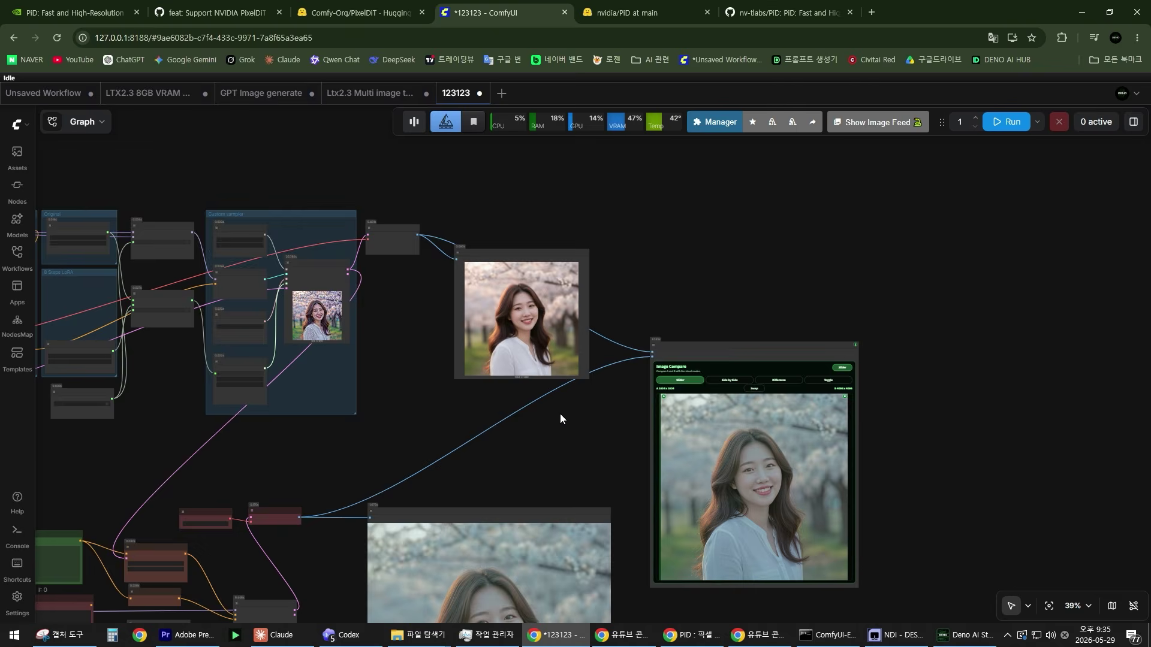
pyautogui.scroll(13, 497, 389)
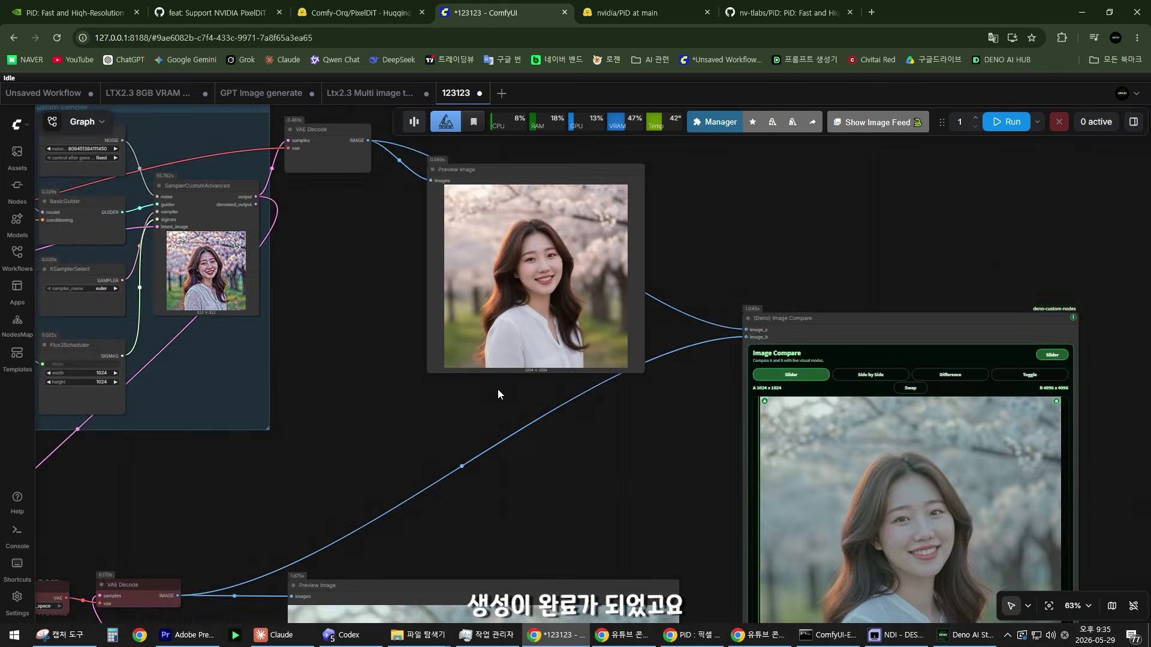
# Examine the Flux2 preview portrait up close and compare it with the PiD result across the Image Compare divider.
pyautogui.scroll(5, 502, 298)
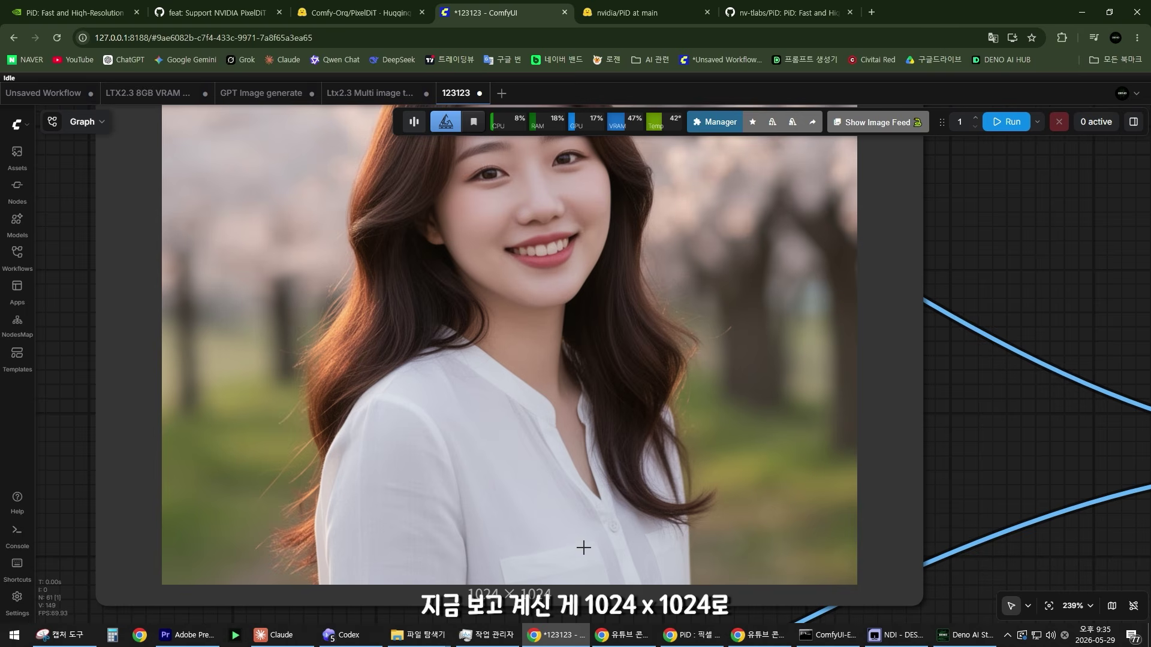
pyautogui.scroll(-6, 533, 343)
pyautogui.scroll(10, 511, 341)
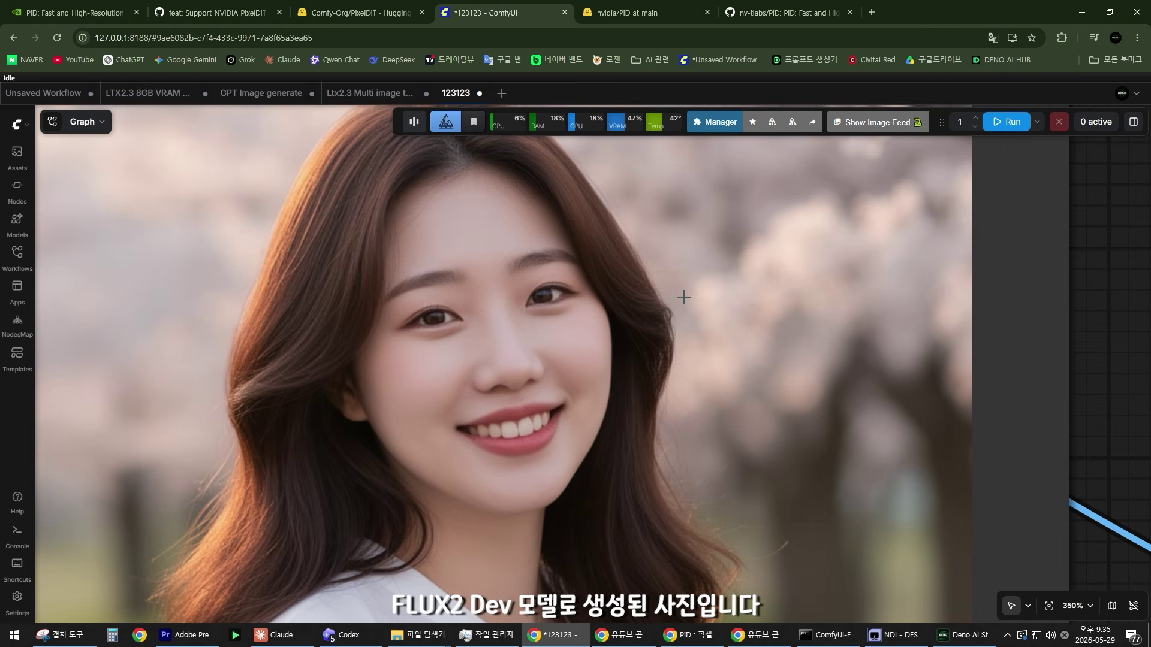
pyautogui.scroll(-5, 720, 337)
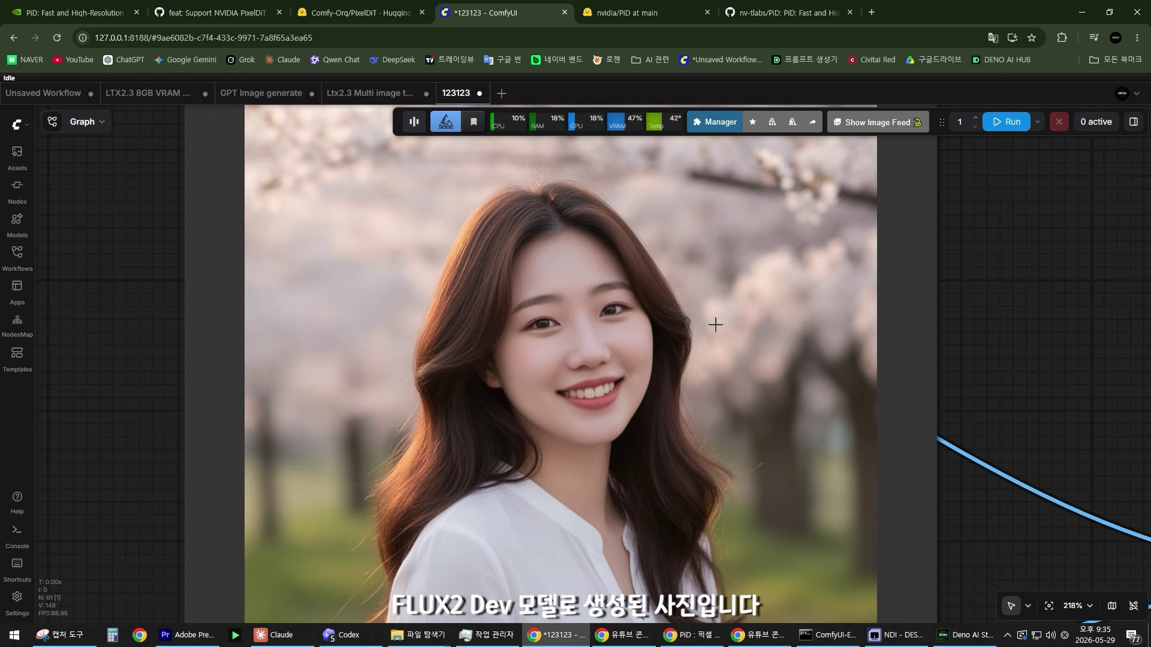
pyautogui.scroll(3, 659, 330)
pyautogui.scroll(-10, 575, 342)
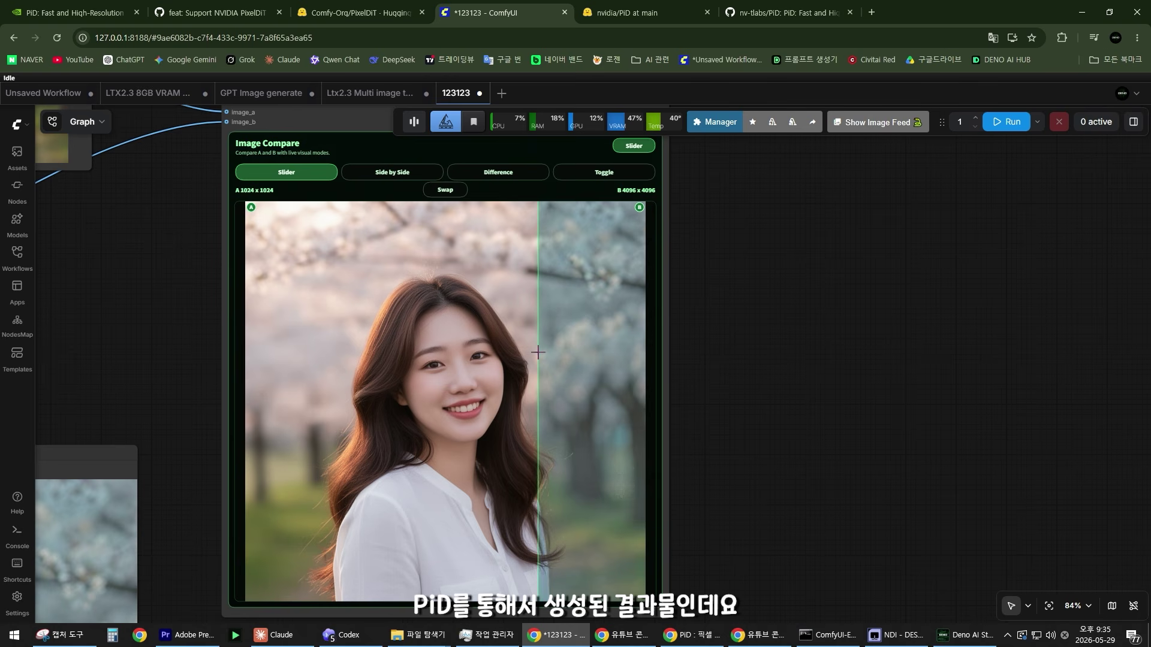
pyautogui.scroll(8, 531, 351)
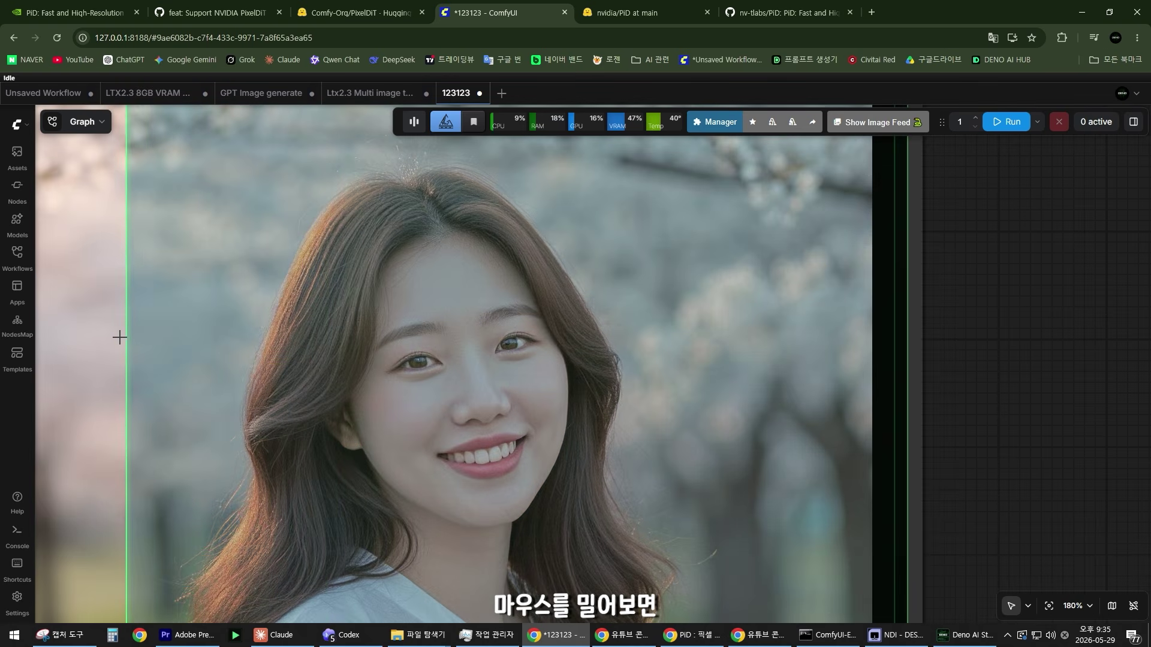
pyautogui.scroll(-8, 411, 342)
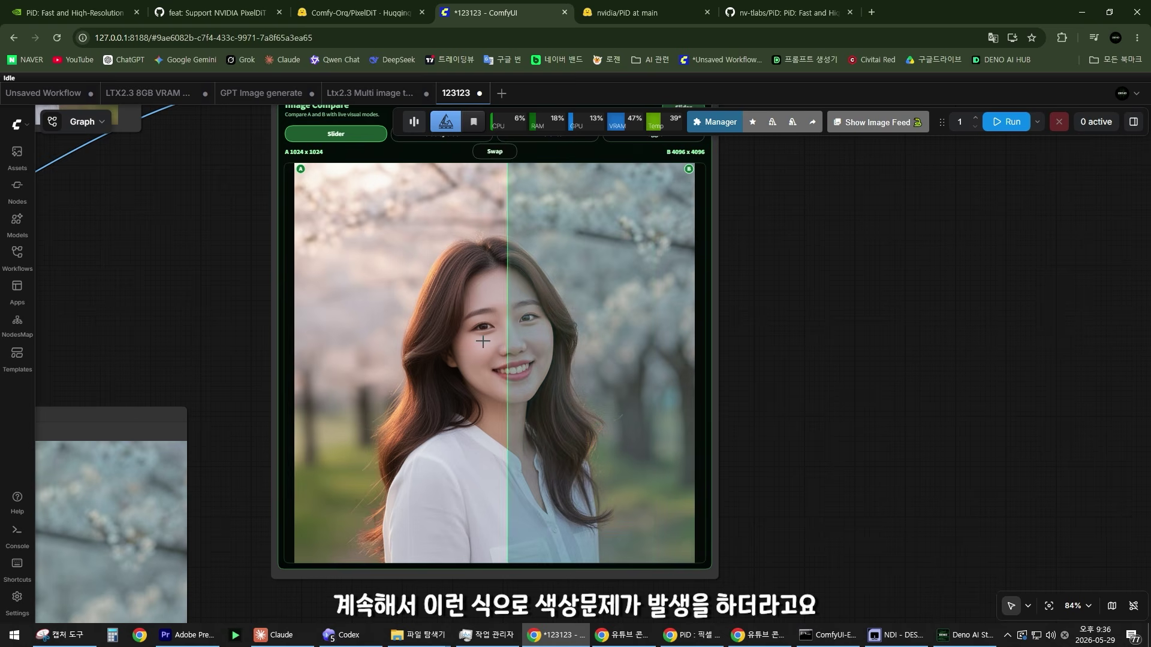
# Look through the NVIDIA PixelDiT and PiD pull request on GitHub for Flux1 and Flux2 comparison images of VAE input versus PiD 4096.
pyautogui.click(215, 12)
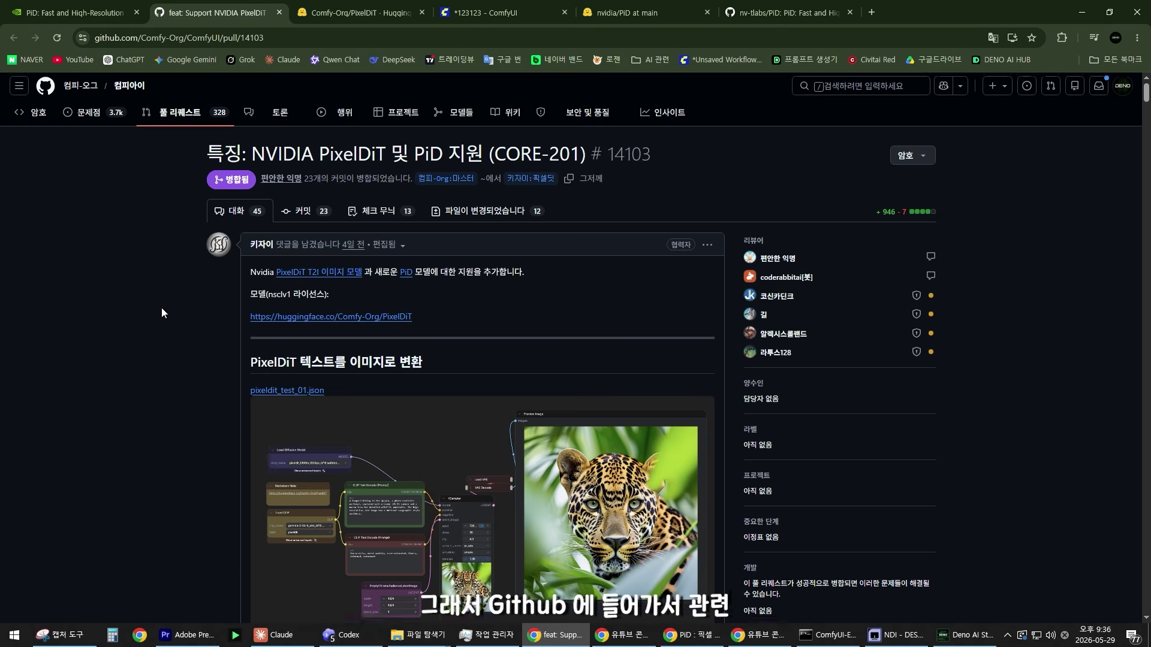
pyautogui.scroll(-20, 162, 309)
pyautogui.scroll(-15, 163, 314)
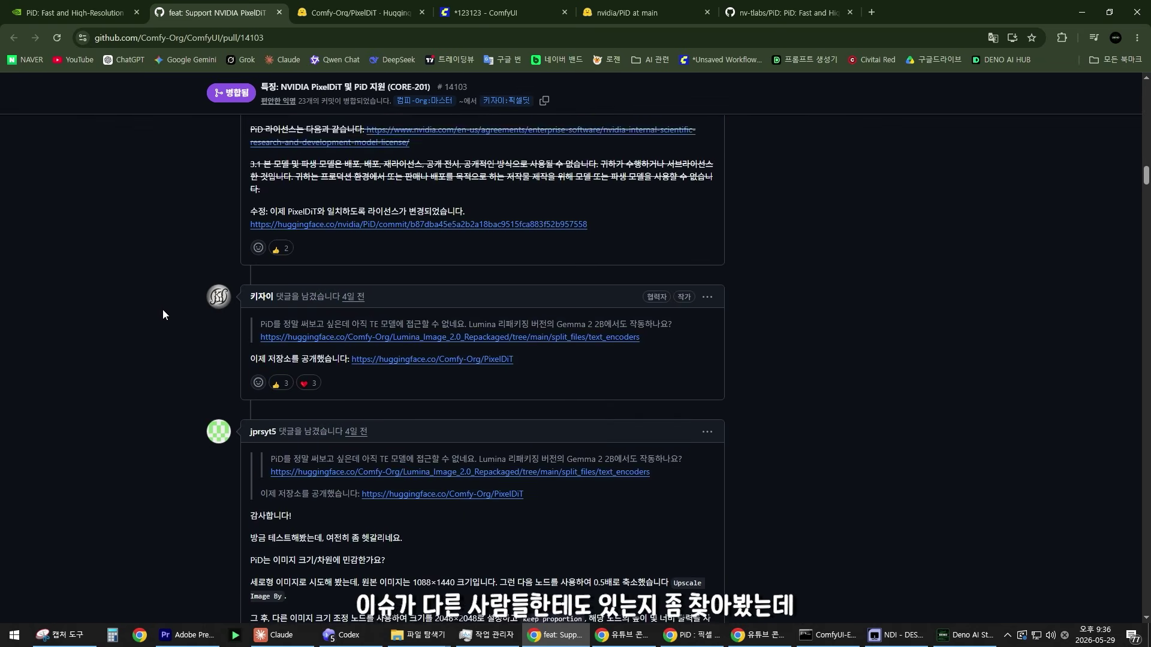
pyautogui.scroll(-10, 163, 310)
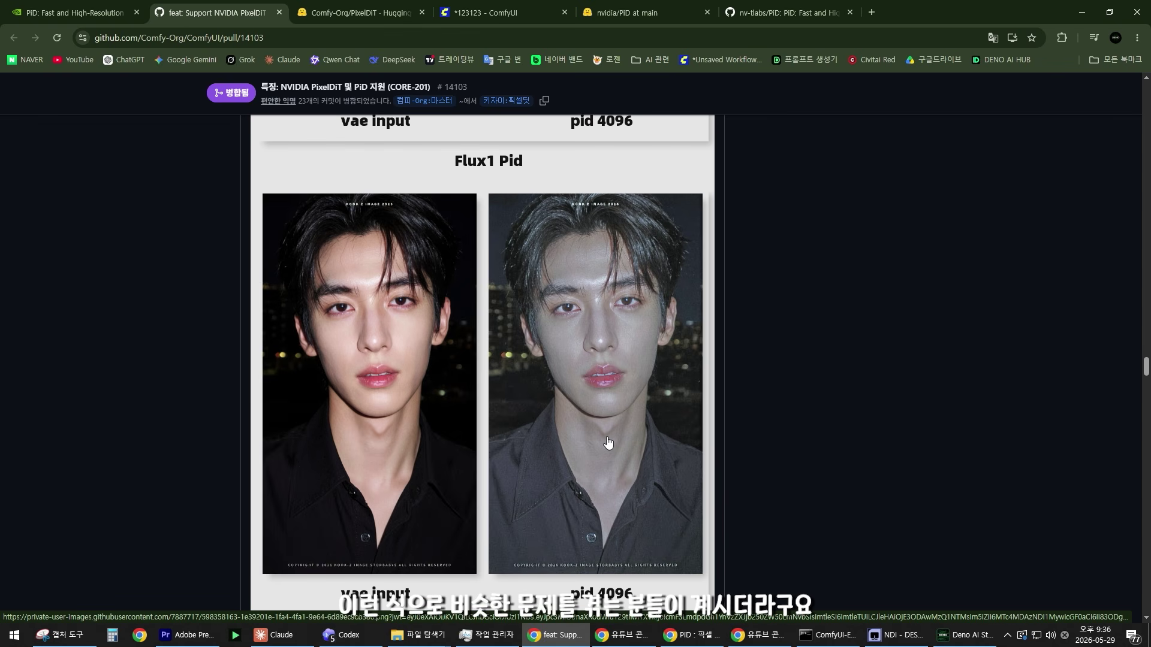
pyautogui.scroll(-7, 609, 440)
pyautogui.scroll(4, 612, 414)
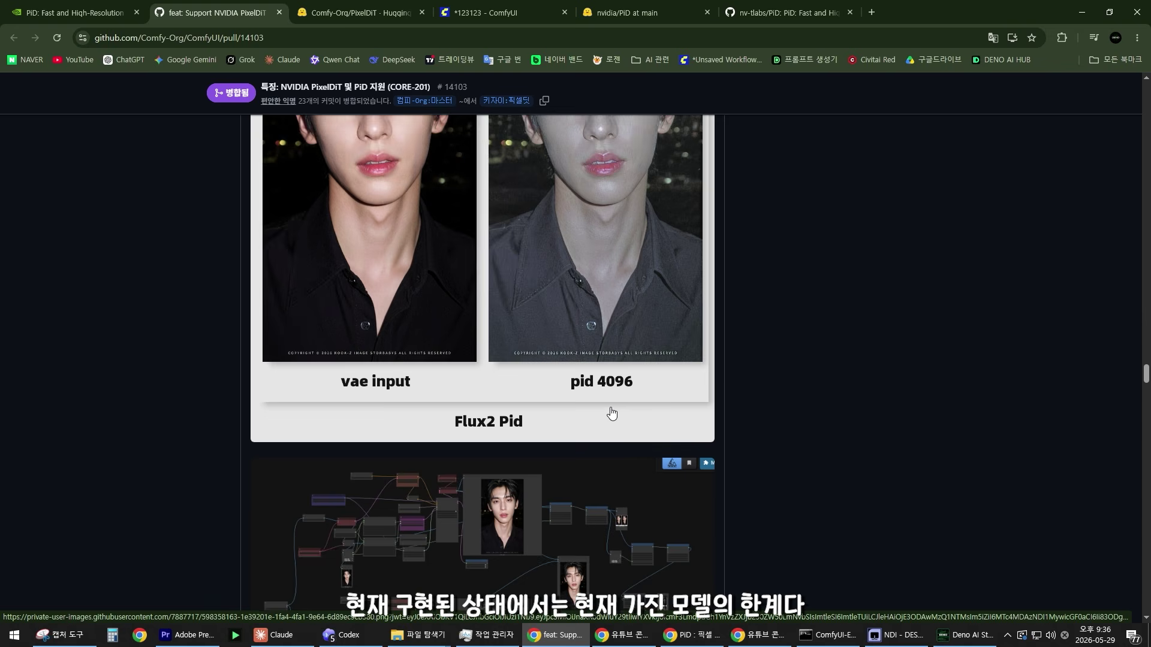
pyautogui.scroll(-1, 612, 412)
pyautogui.scroll(3, 614, 407)
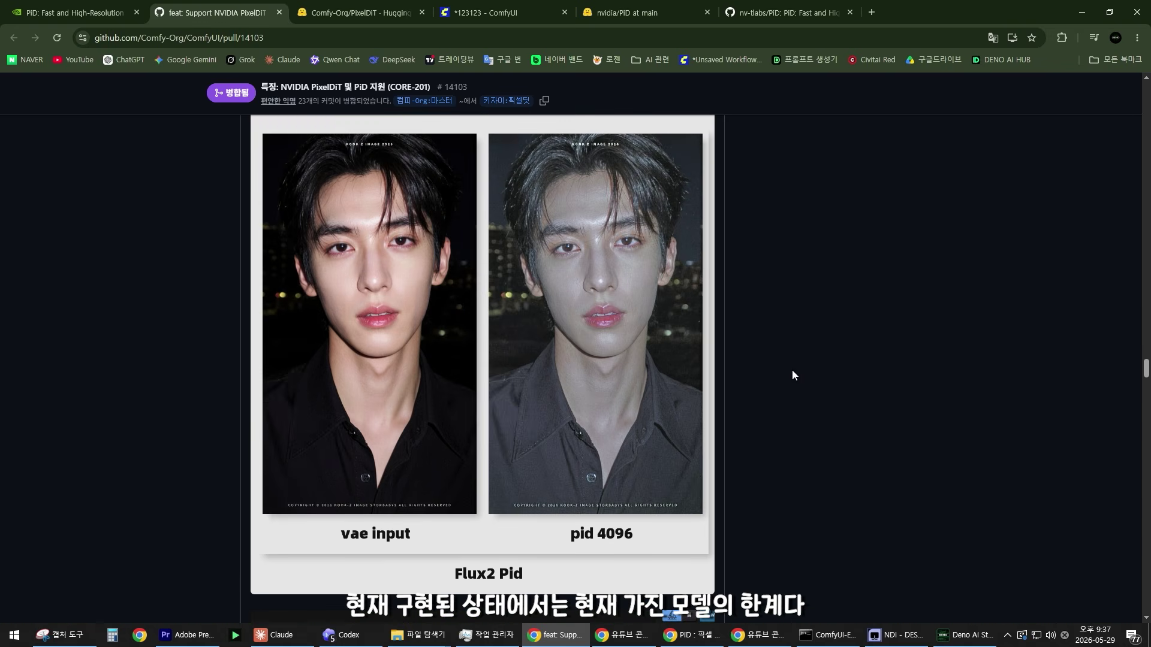
pyautogui.scroll(-9, 623, 372)
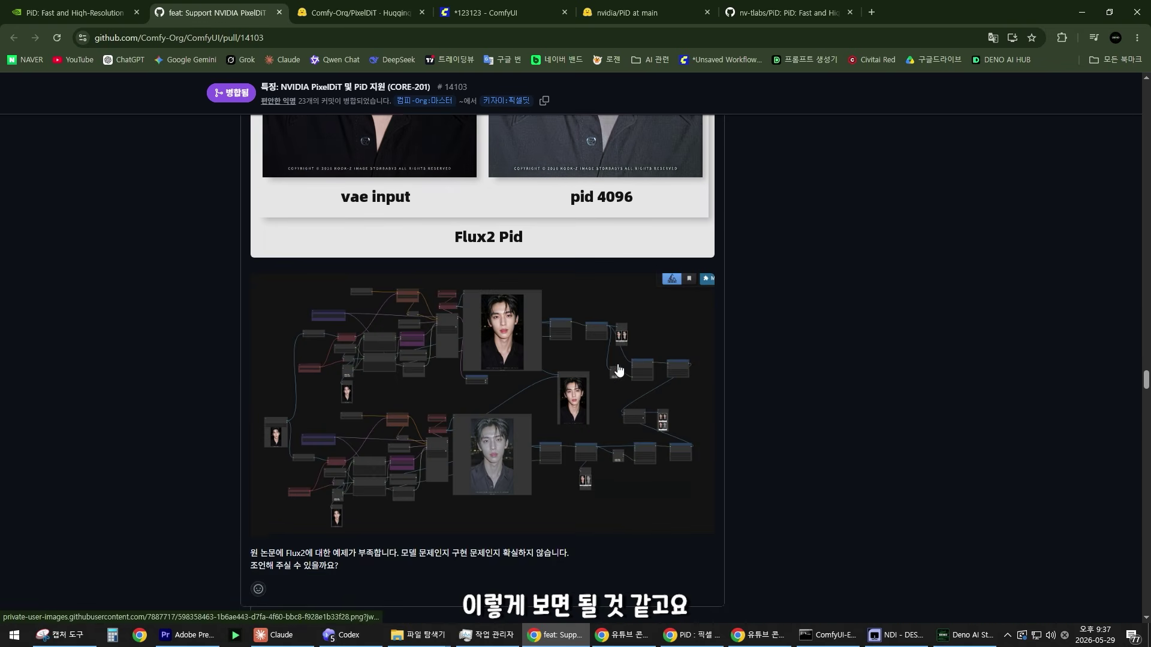
# Read the collaborator's replies further down the pull request about Flux2 PiD quality and lighting changes.
pyautogui.scroll(-9, 185, 339)
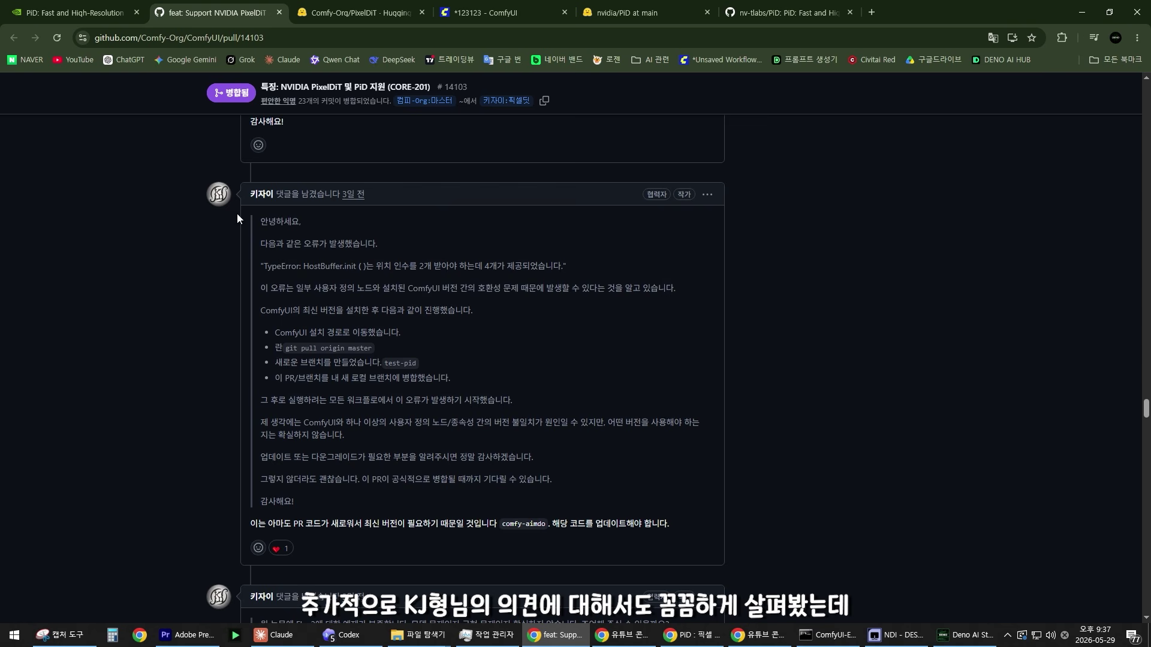
pyautogui.scroll(-15, 292, 325)
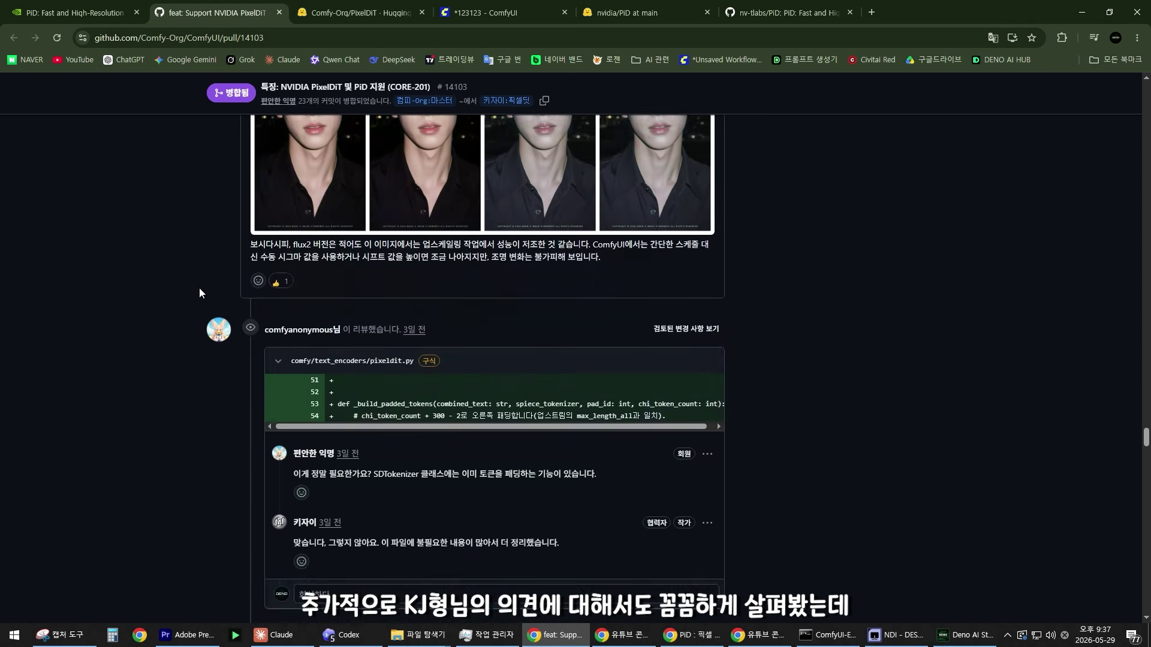
pyautogui.scroll(-12, 194, 327)
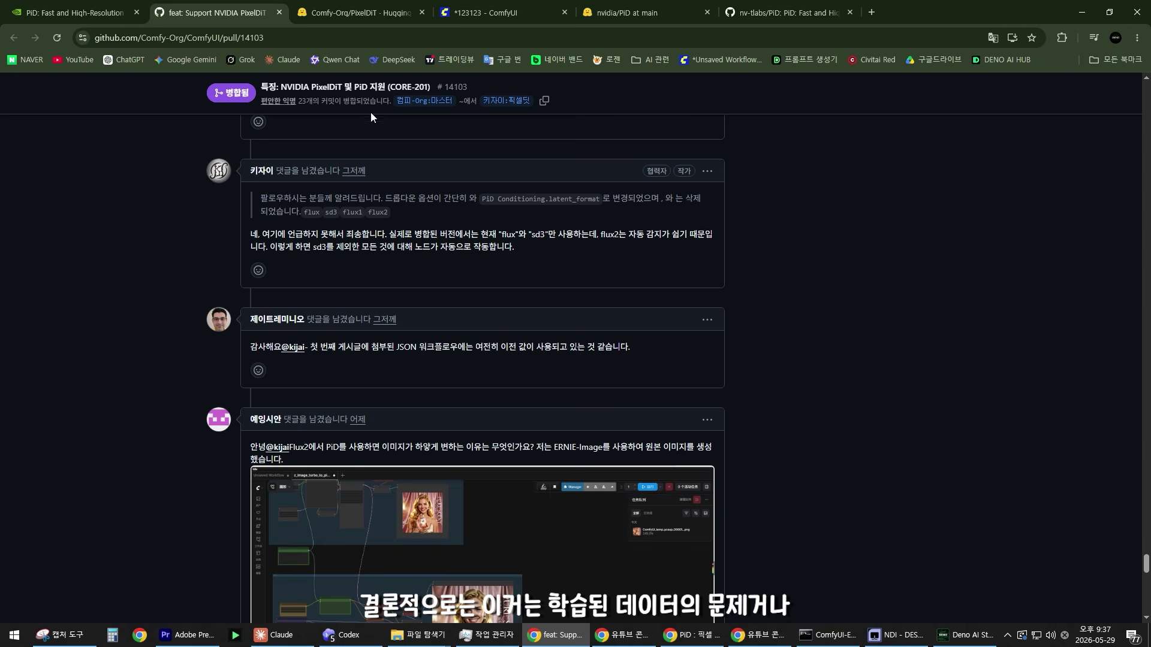
# Return to the ComfyUI graph, review the Flux2 workflow, and examine the hanbok portrait in the Z-Image workflow's Image Compare node.
pyautogui.click(488, 20)
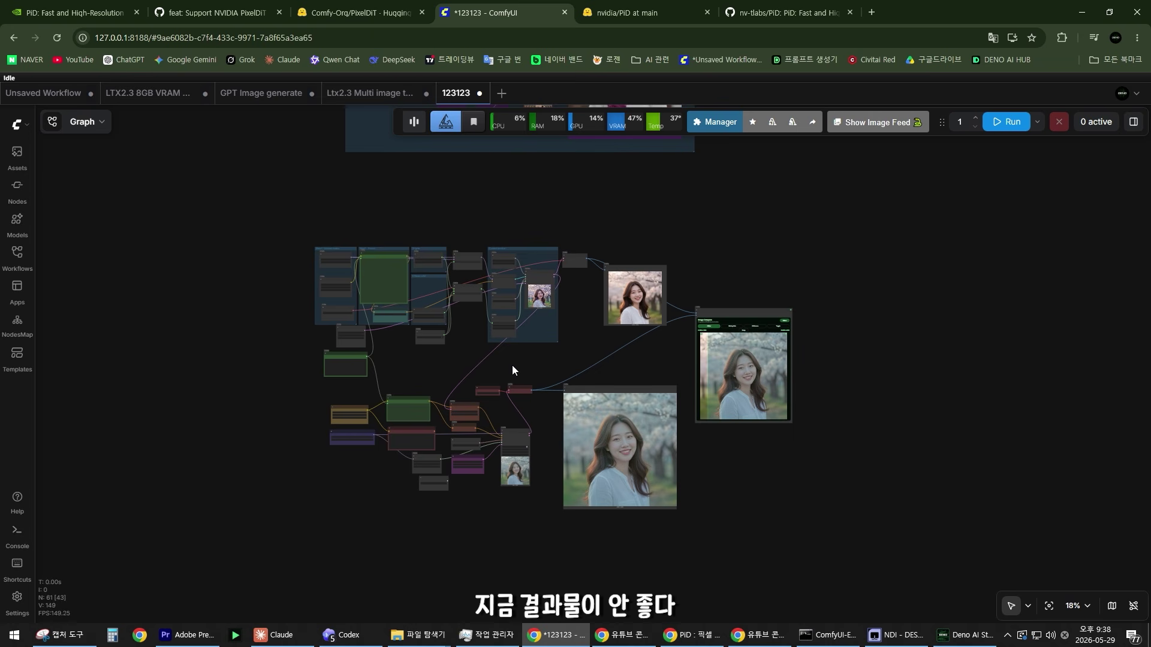
pyautogui.moveTo(513, 365); pyautogui.dragTo(453, 369)
pyautogui.moveTo(631, 454); pyautogui.dragTo(652, 477)
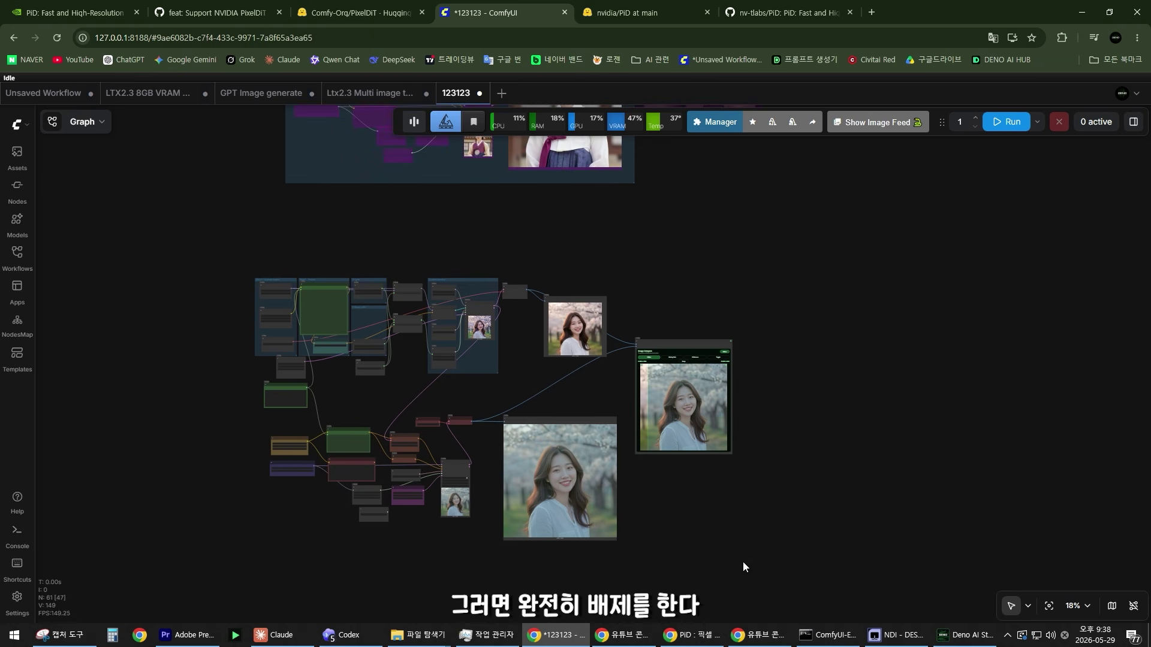
pyautogui.moveTo(764, 567); pyautogui.dragTo(323, 282)
pyautogui.scroll(5, 340, 255)
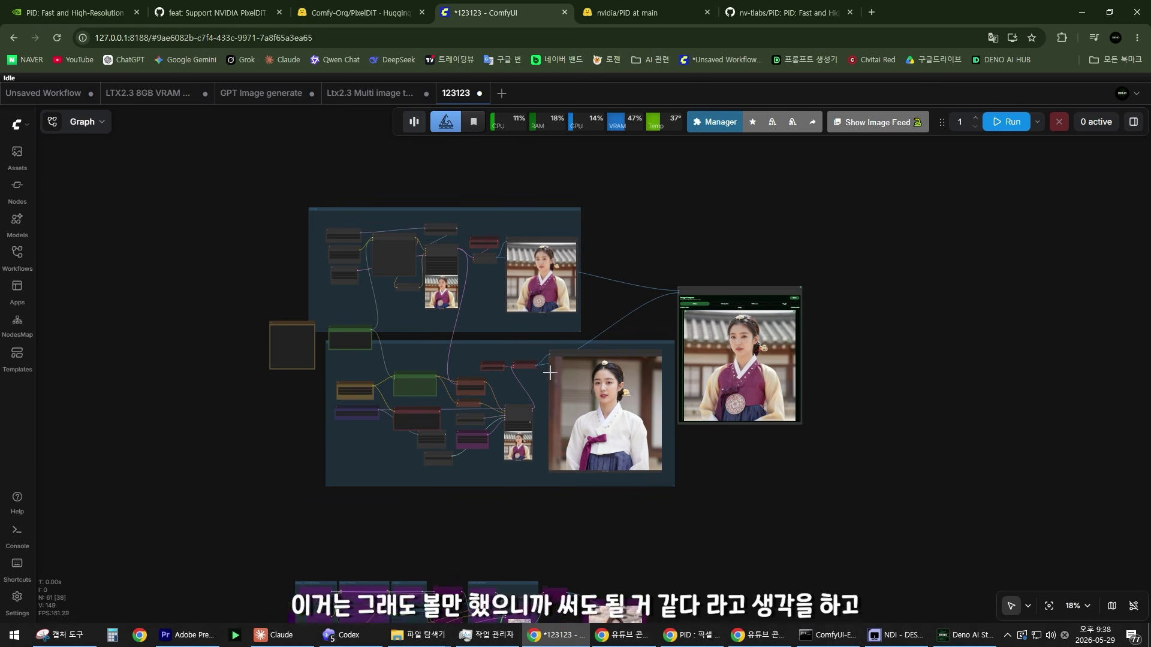
pyautogui.scroll(7, 551, 371)
pyautogui.moveTo(712, 278); pyautogui.dragTo(269, 283)
pyautogui.scroll(3, 485, 329)
pyautogui.scroll(6, 486, 329)
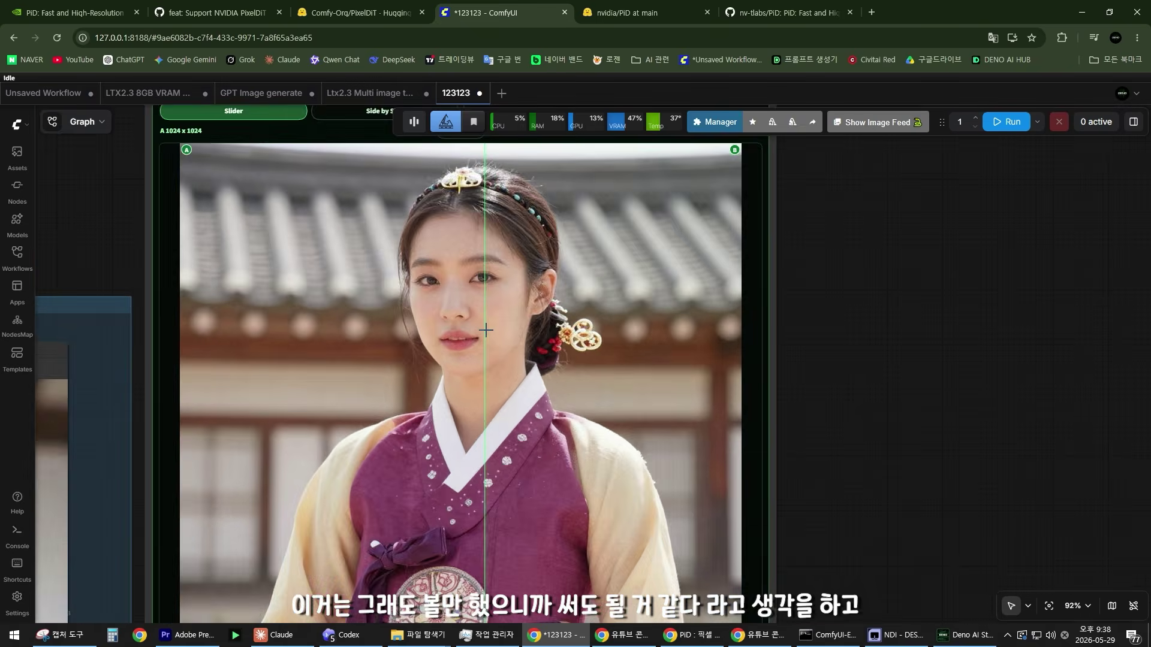
pyautogui.scroll(-12, 395, 339)
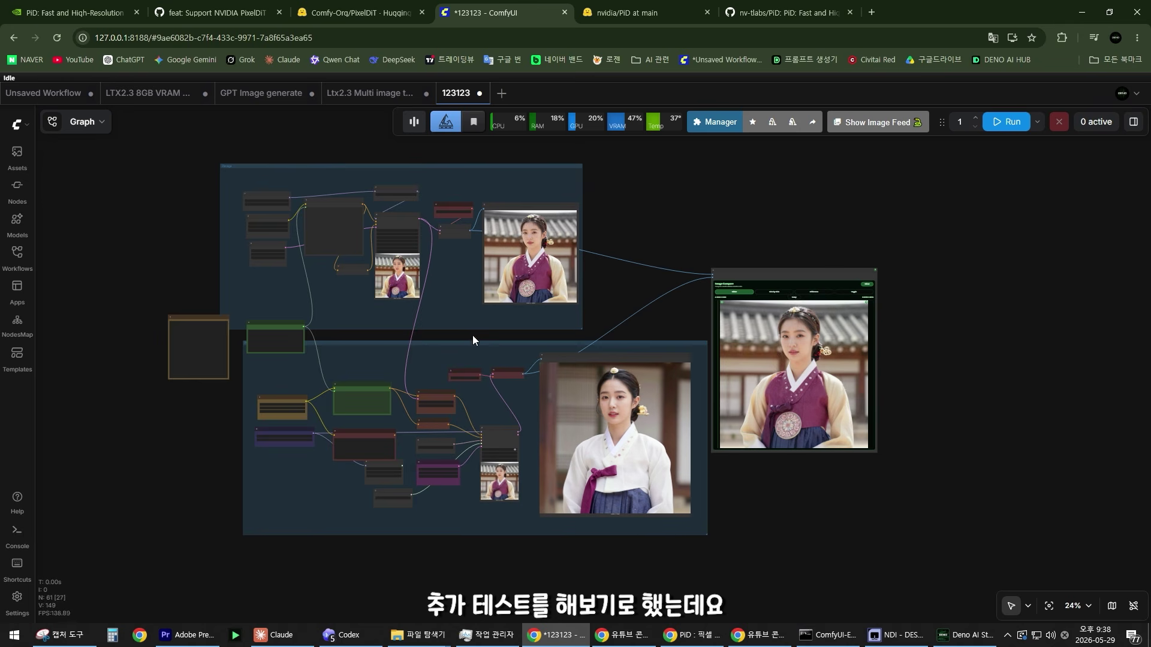
# Check the VAE Decoder and PiD sample images on NVIDIA's PiD project page.
pyautogui.hotkey('ctrl', '1')
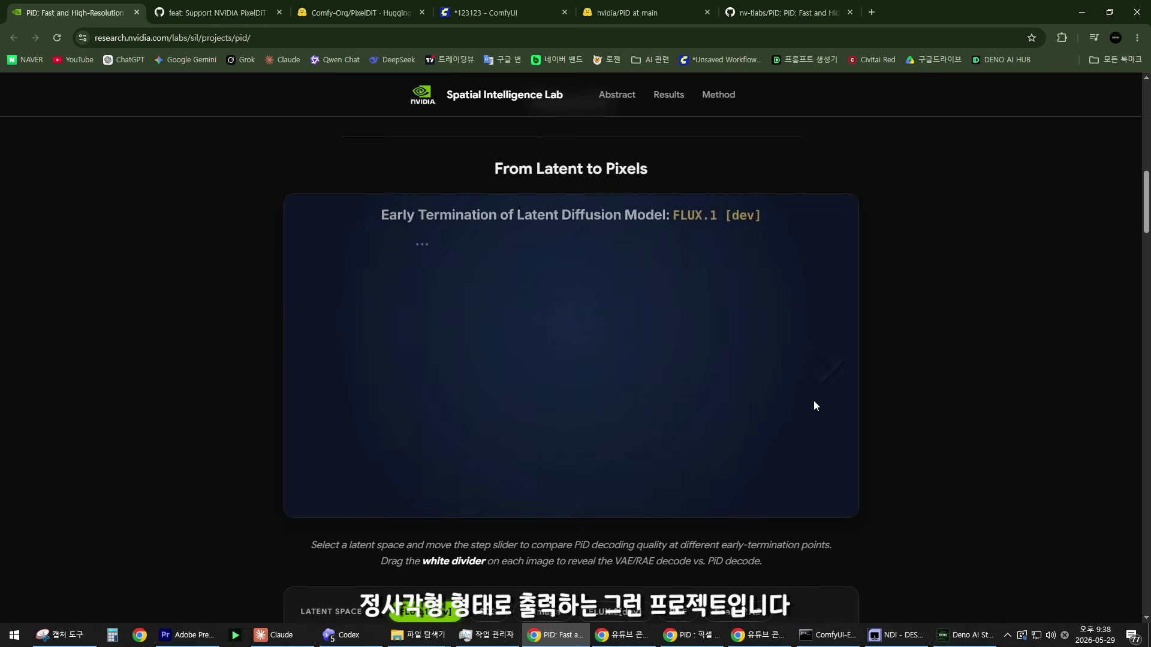
pyautogui.scroll(-5, 210, 380)
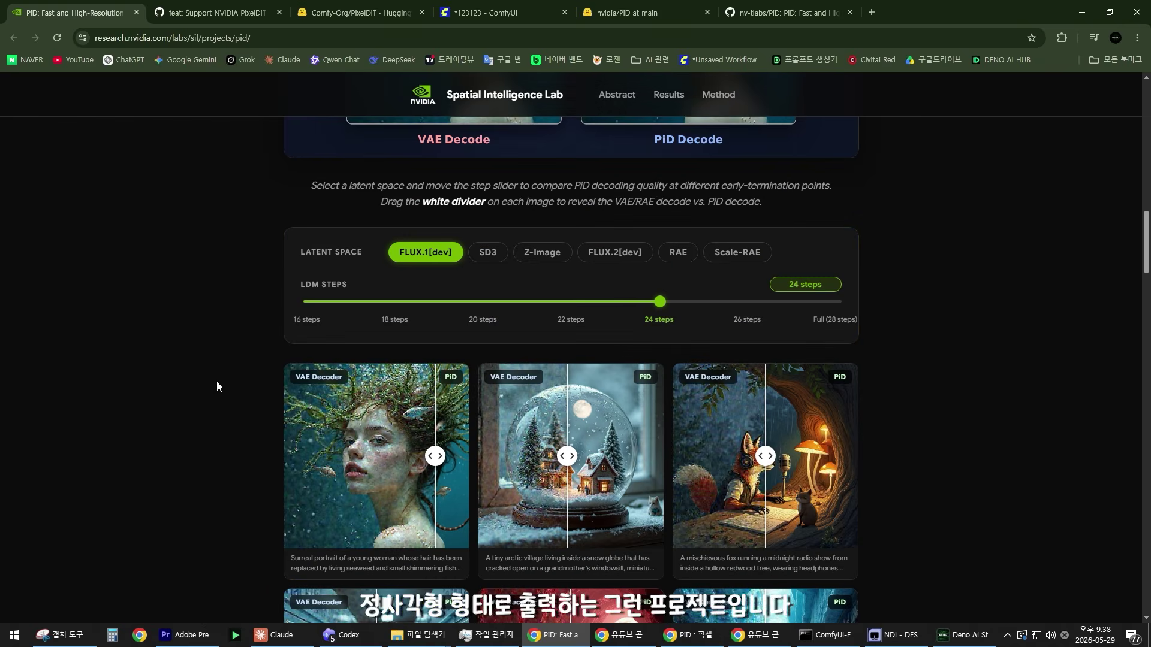
# Back in the ComfyUI graph, set the Z-Image workflow's EmptySD3LatentImage width to 1280 and height to 720.
pyautogui.hotkey('ctrl', '4')
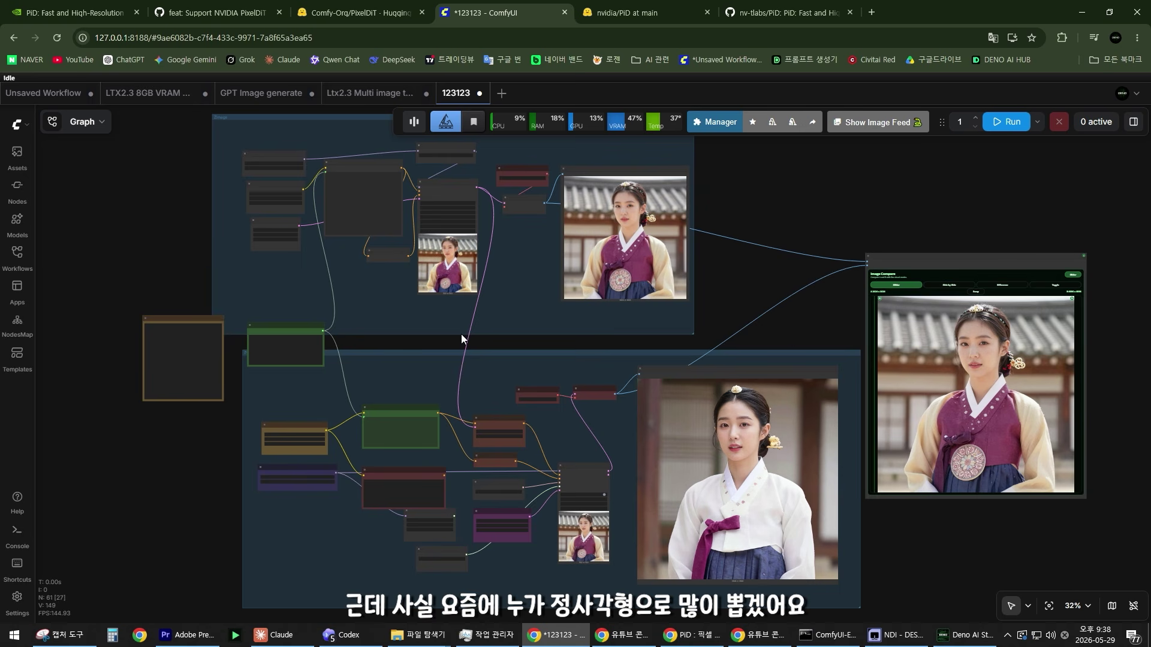
pyautogui.scroll(-4, 771, 338)
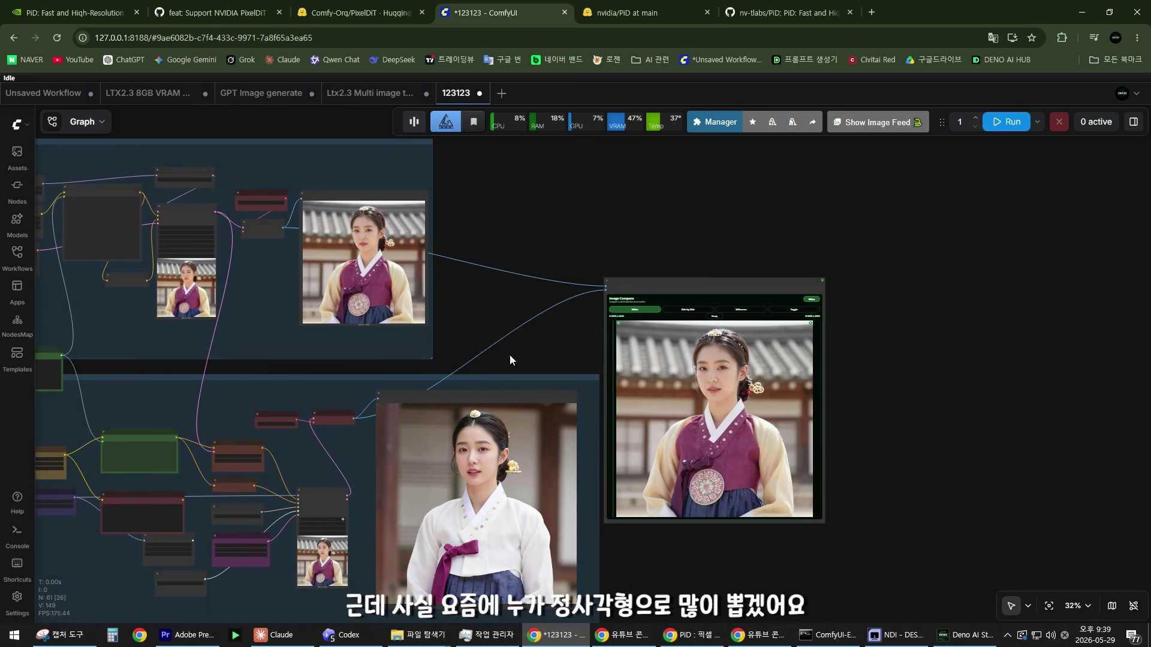
pyautogui.scroll(3, 583, 360)
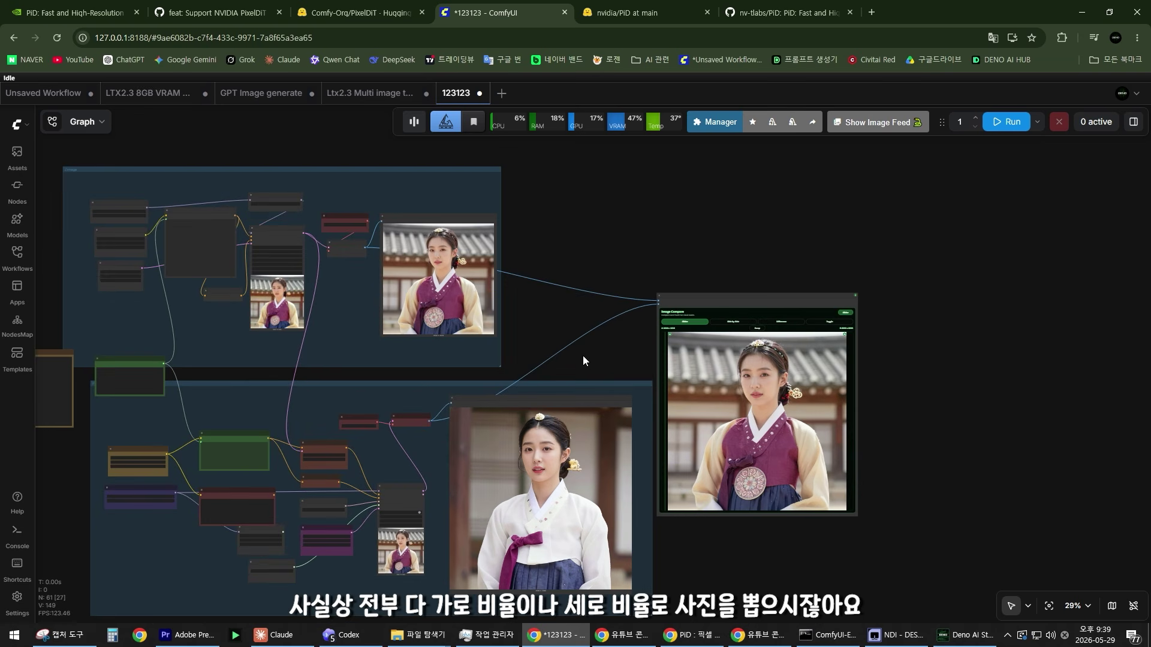
pyautogui.scroll(3, 583, 355)
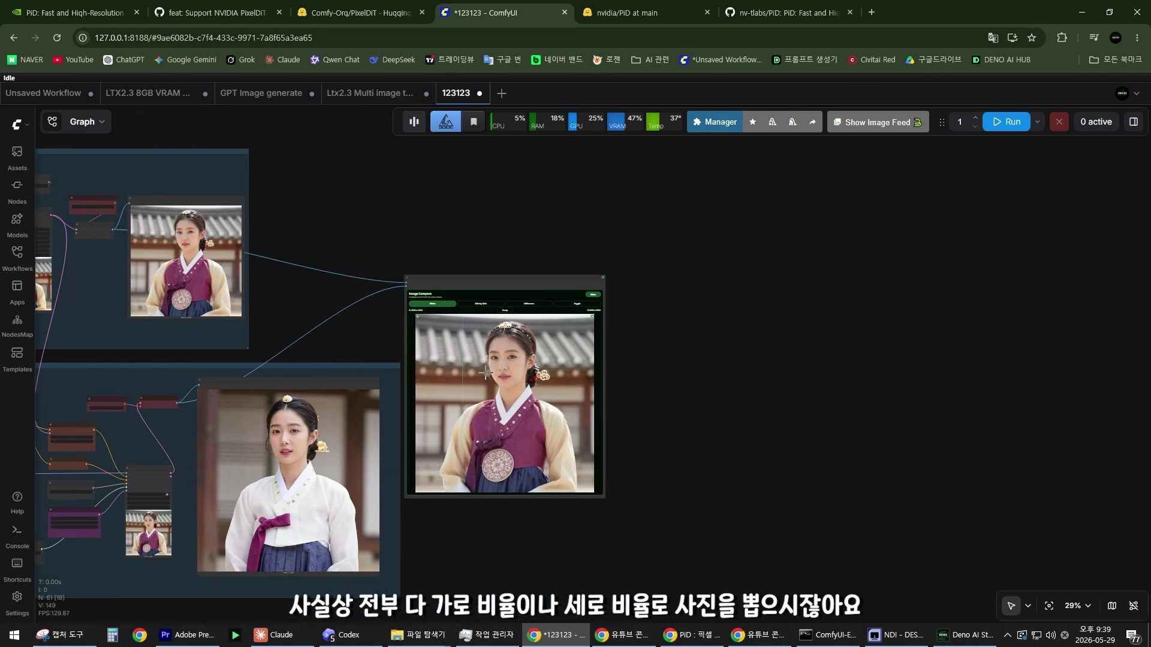
pyautogui.scroll(4, 535, 310)
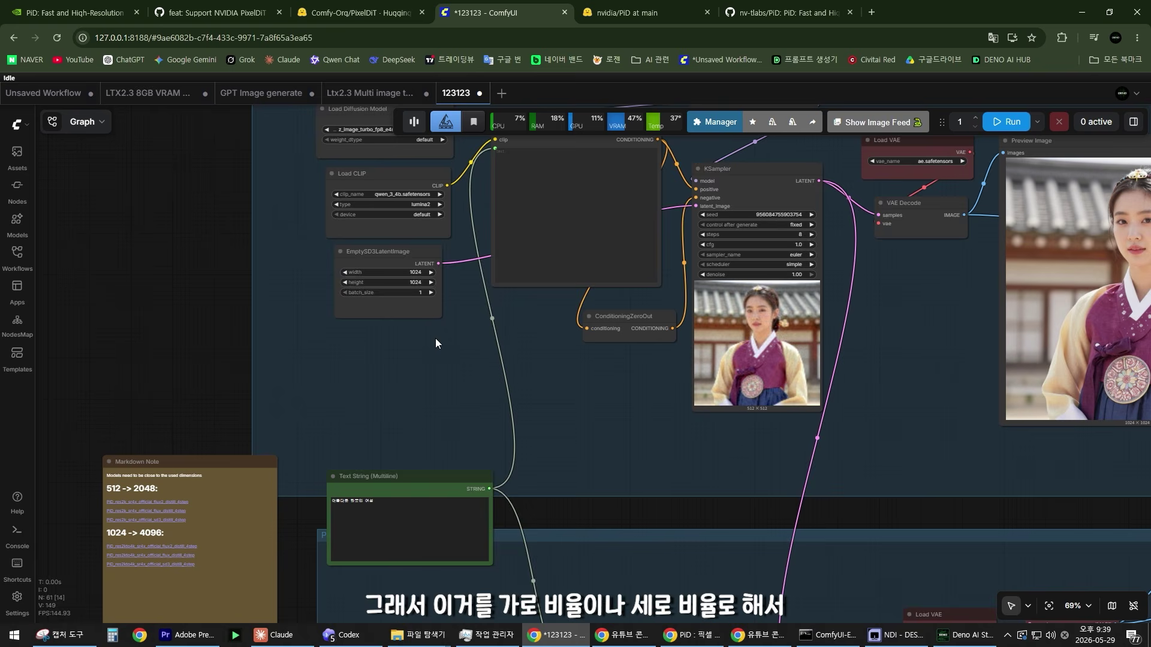
pyautogui.moveTo(436, 342); pyautogui.dragTo(436, 395)
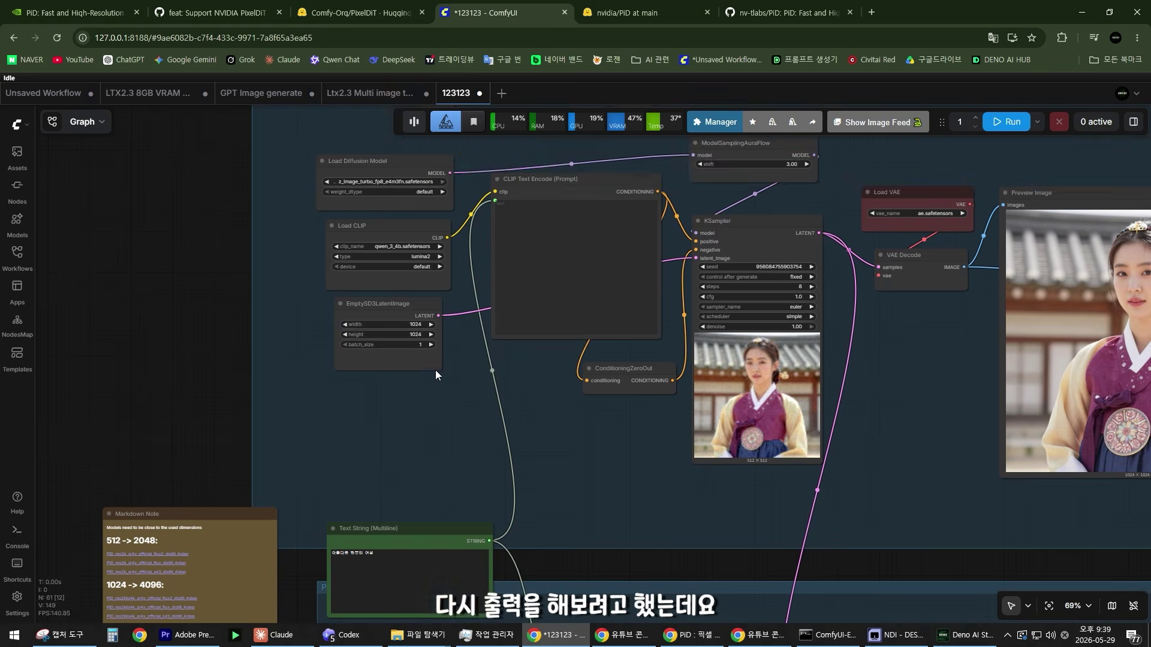
pyautogui.scroll(6, 397, 327)
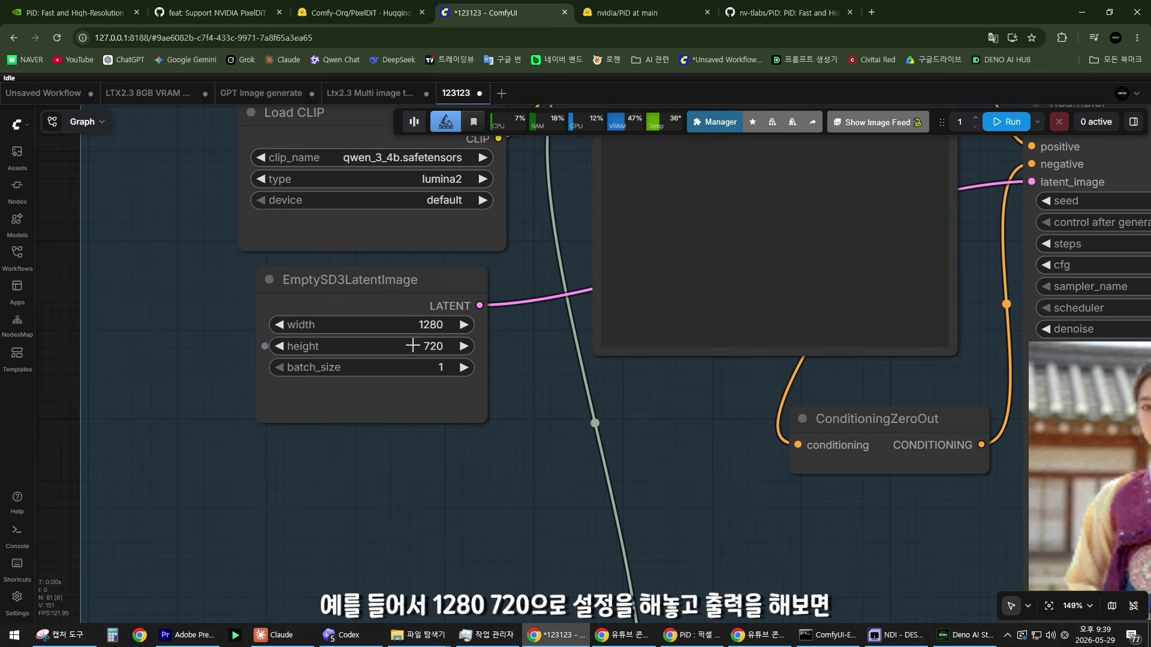
# Run the Z-Image workflow at the landscape size and compare both decodes up close in the Image Compare node.
pyautogui.scroll(-10, 446, 342)
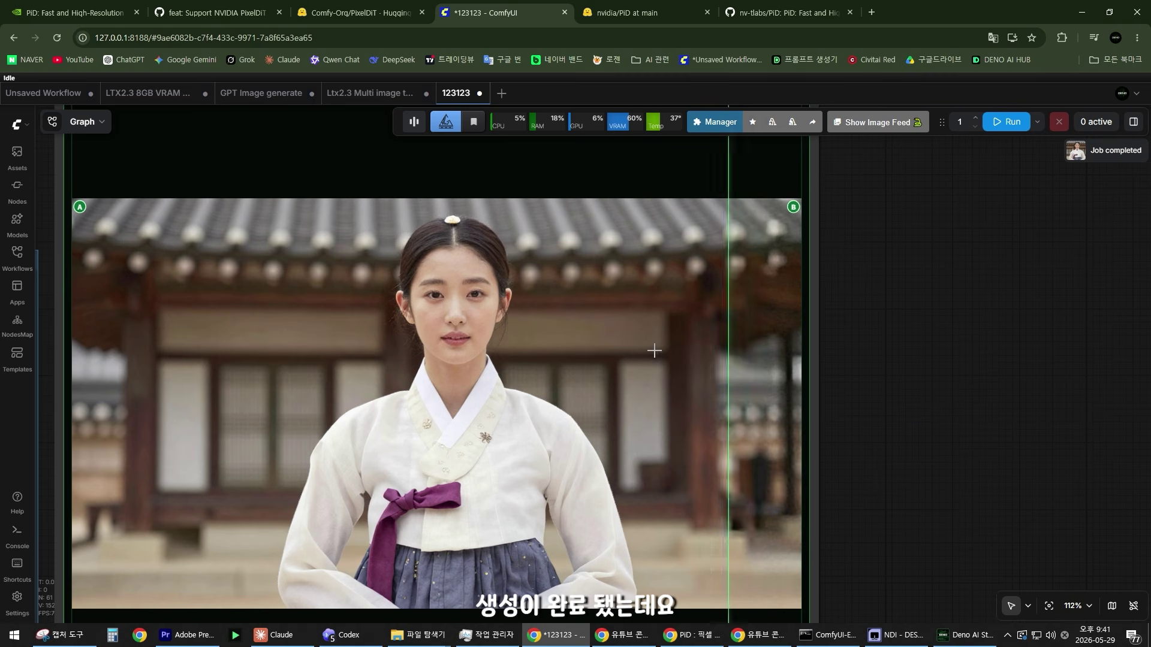
pyautogui.scroll(5, 490, 332)
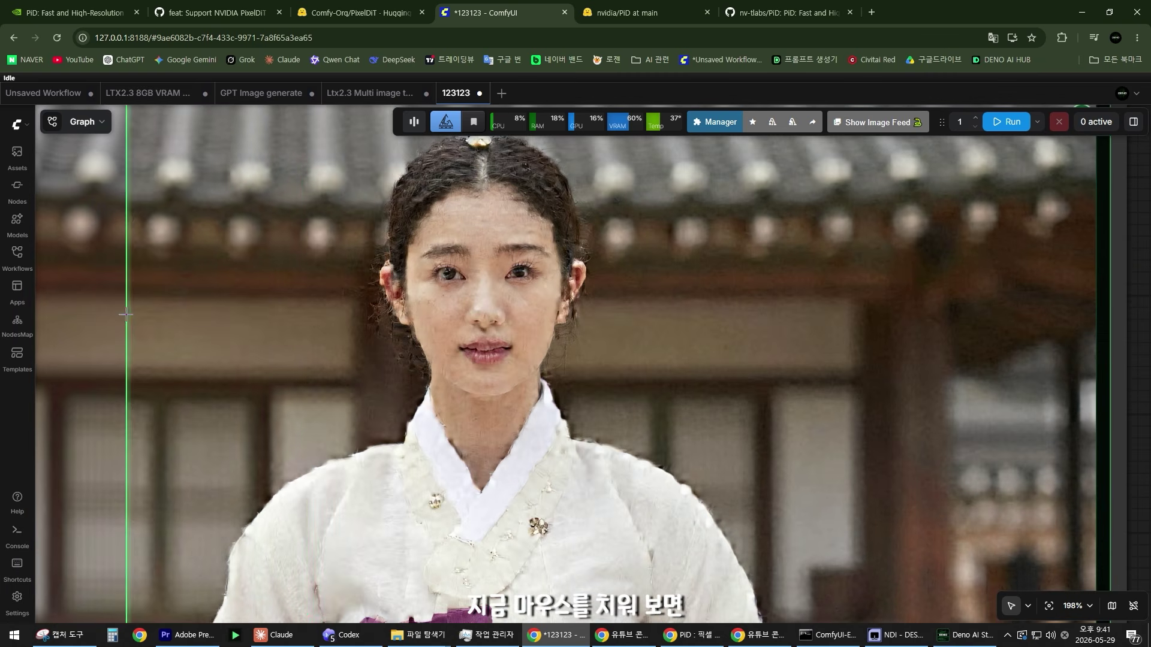
pyautogui.scroll(-7, 211, 310)
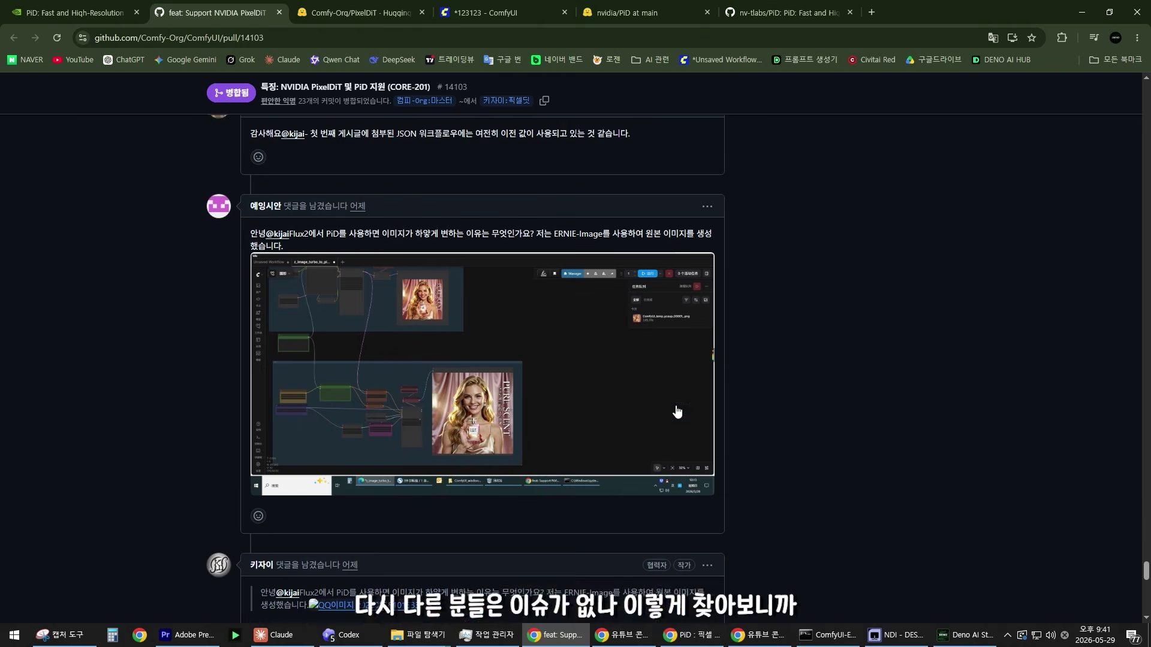
# Search the GitHub pull request comments for other users' flawed PiD outputs, including the cat image example.
pyautogui.scroll(-10, 483, 360)
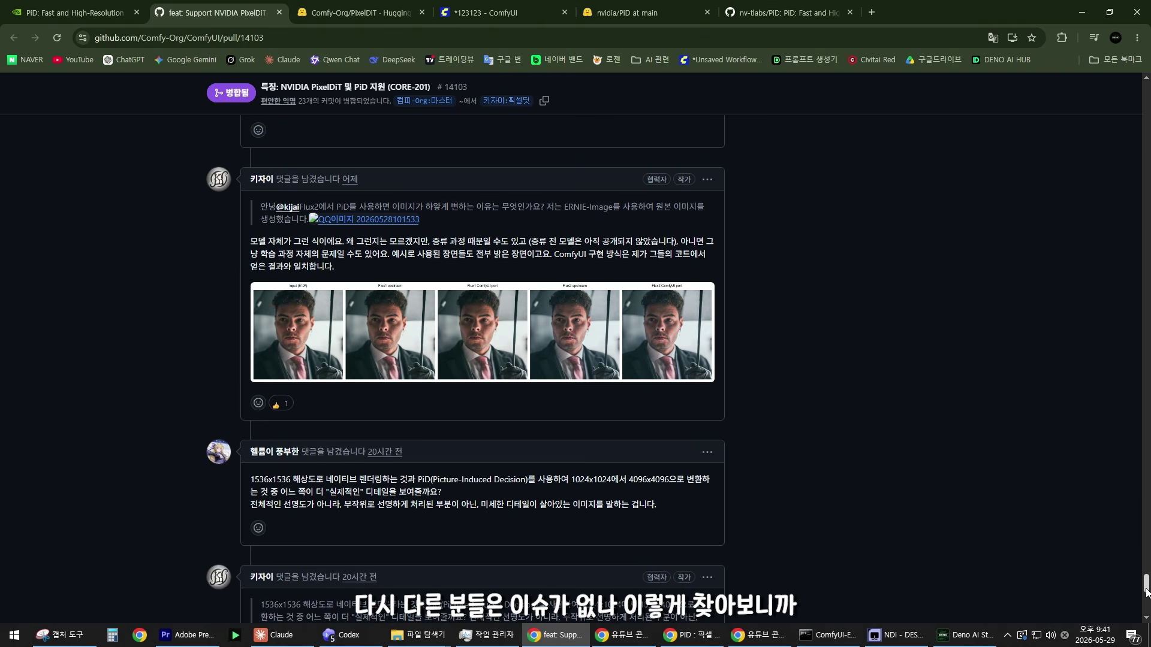
pyautogui.scroll(-20, 1145, 591)
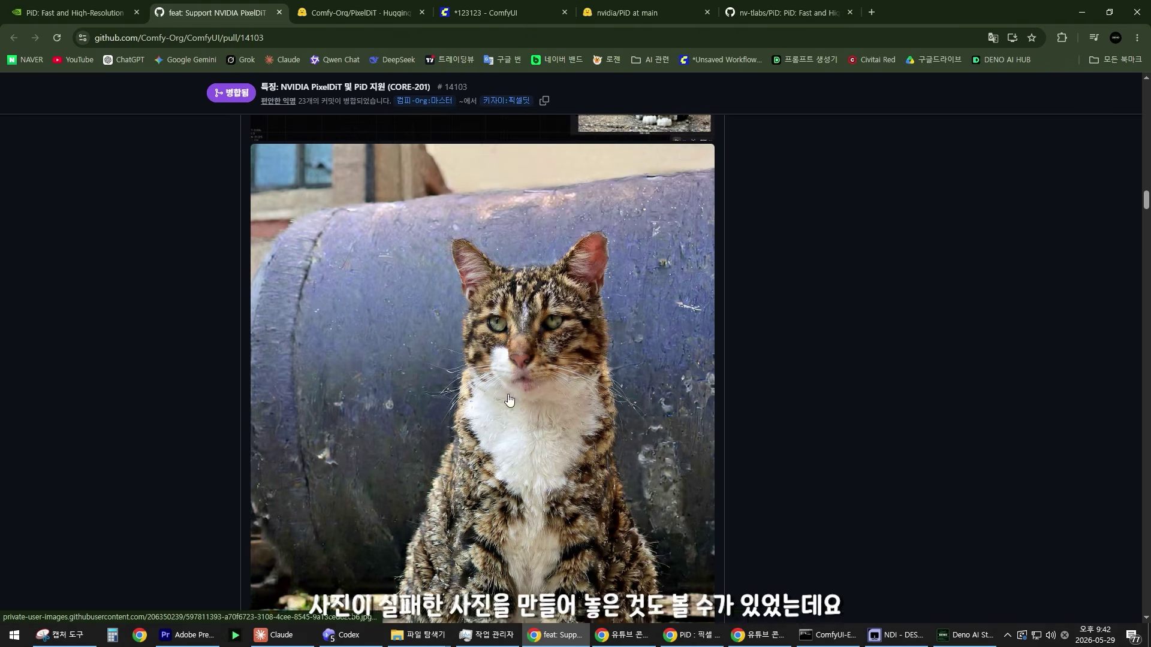
pyautogui.scroll(-5, 479, 390)
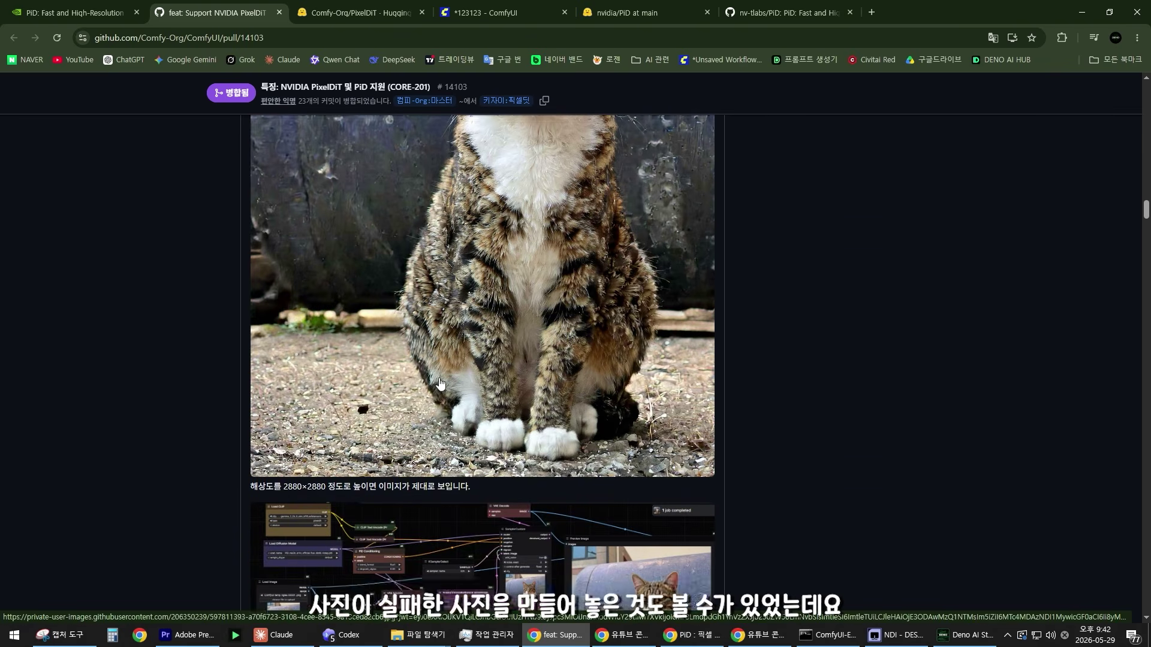
# Read the pull request comments on the portrait example, choosing the model closest to the resolution, and suitable input sizes.
pyautogui.scroll(-20, 439, 383)
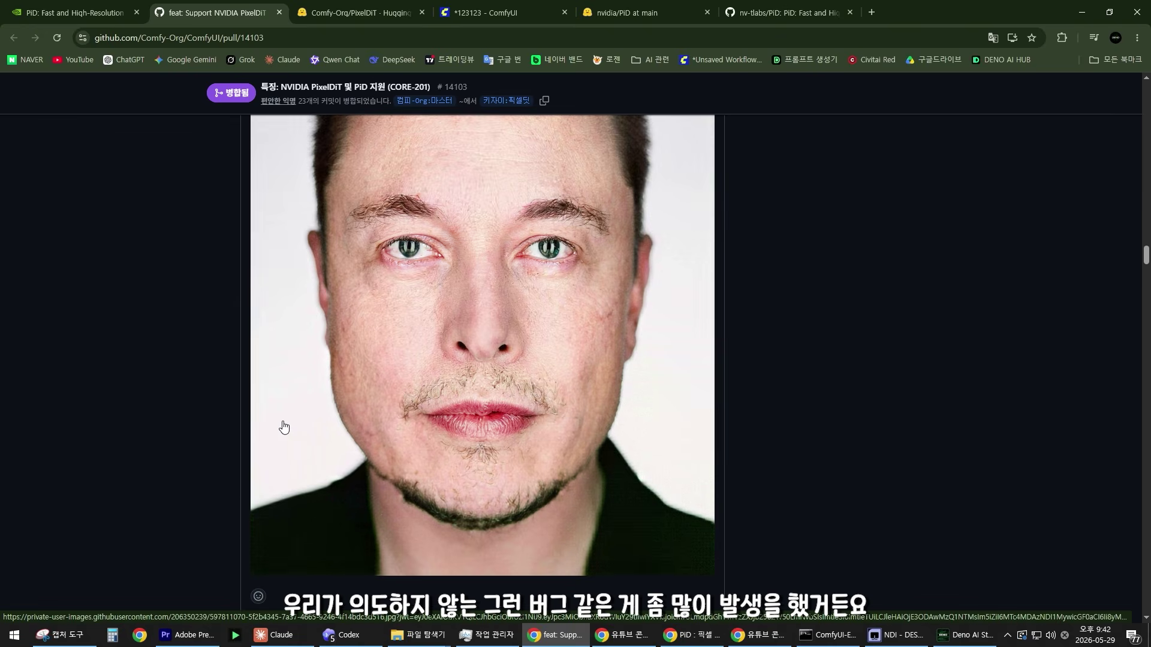
pyautogui.scroll(-2, 604, 390)
pyautogui.scroll(2, 523, 358)
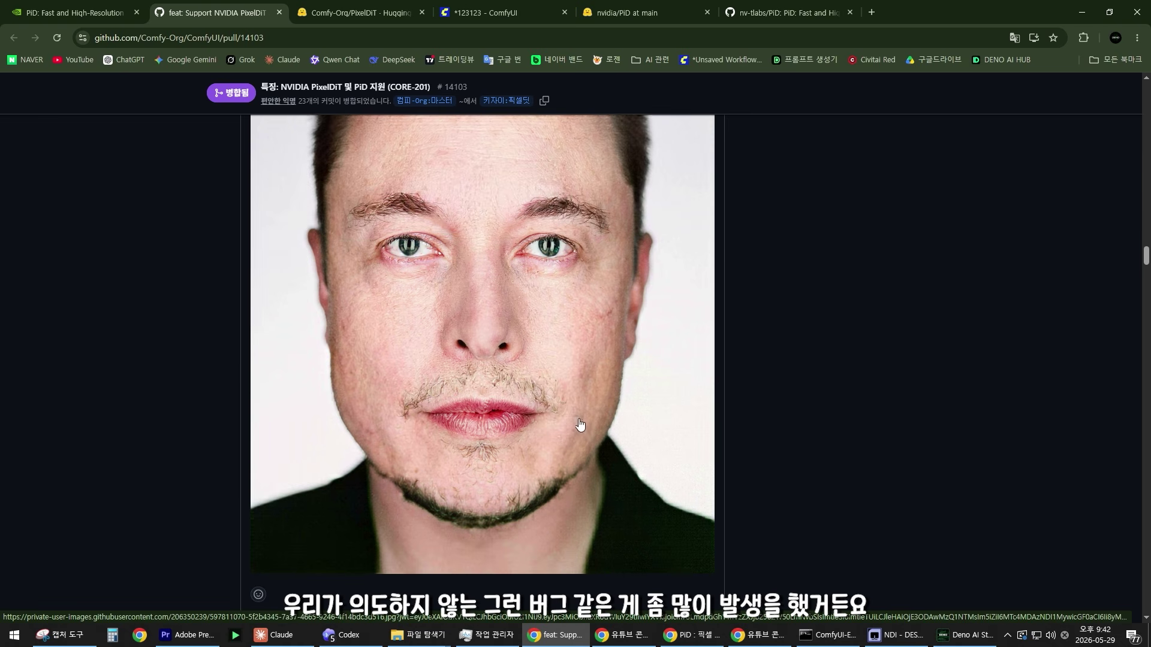
pyautogui.scroll(-6, 617, 426)
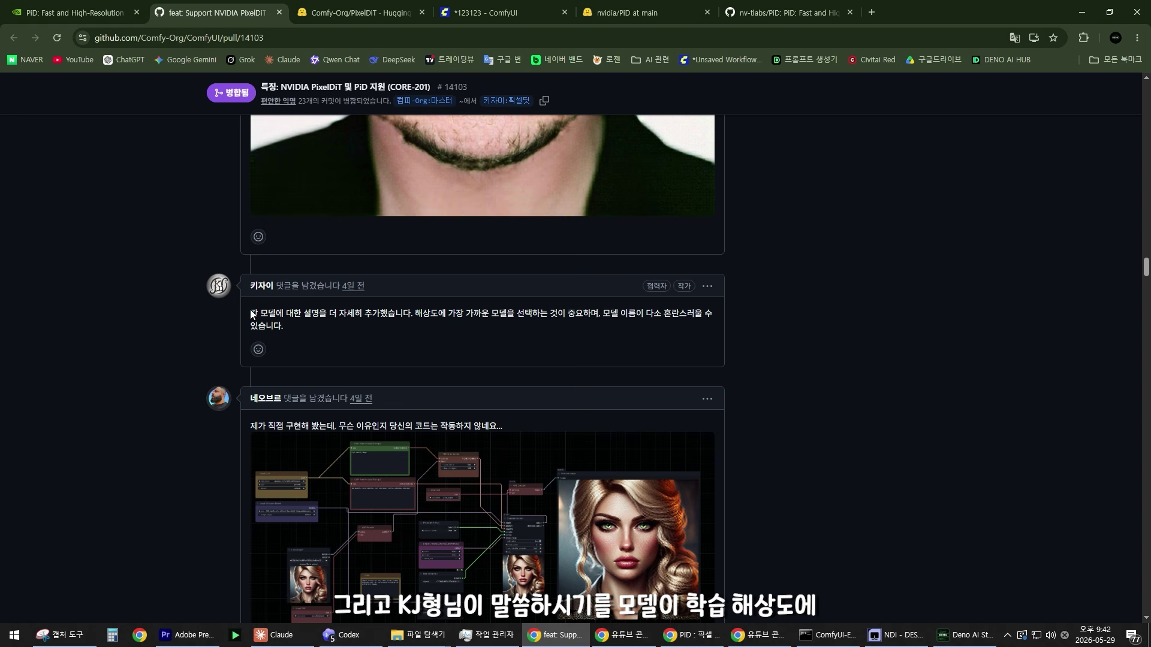
pyautogui.moveTo(295, 318); pyautogui.dragTo(446, 319)
pyautogui.click(457, 326)
pyautogui.moveTo(367, 326); pyautogui.dragTo(251, 318)
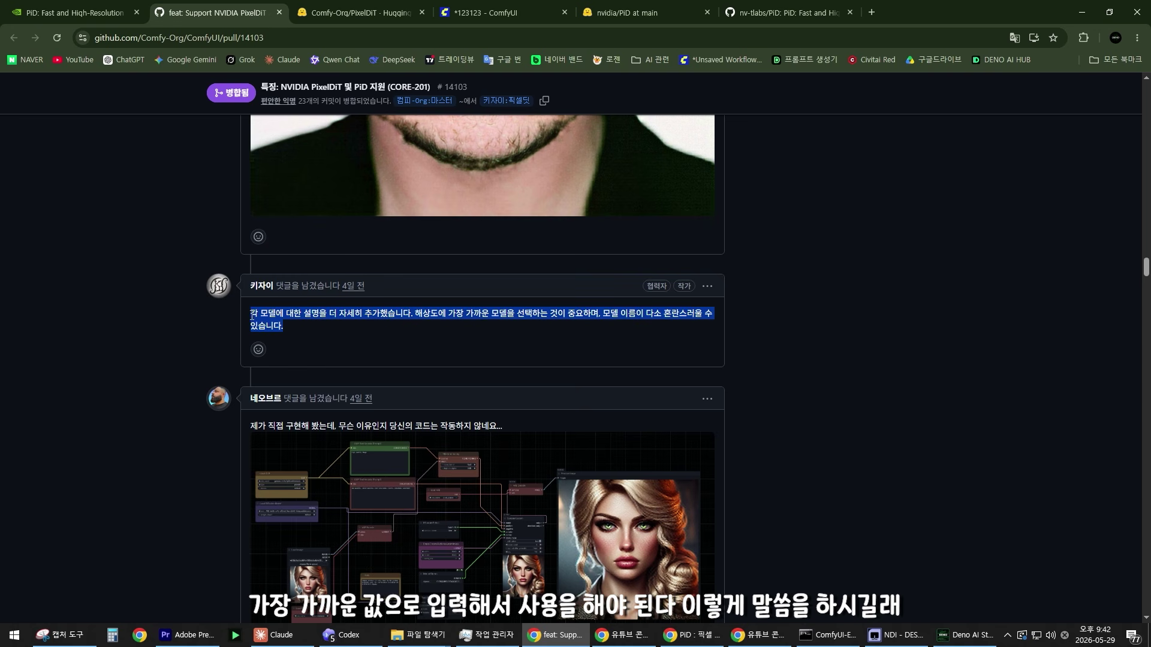
pyautogui.scroll(-10, 217, 348)
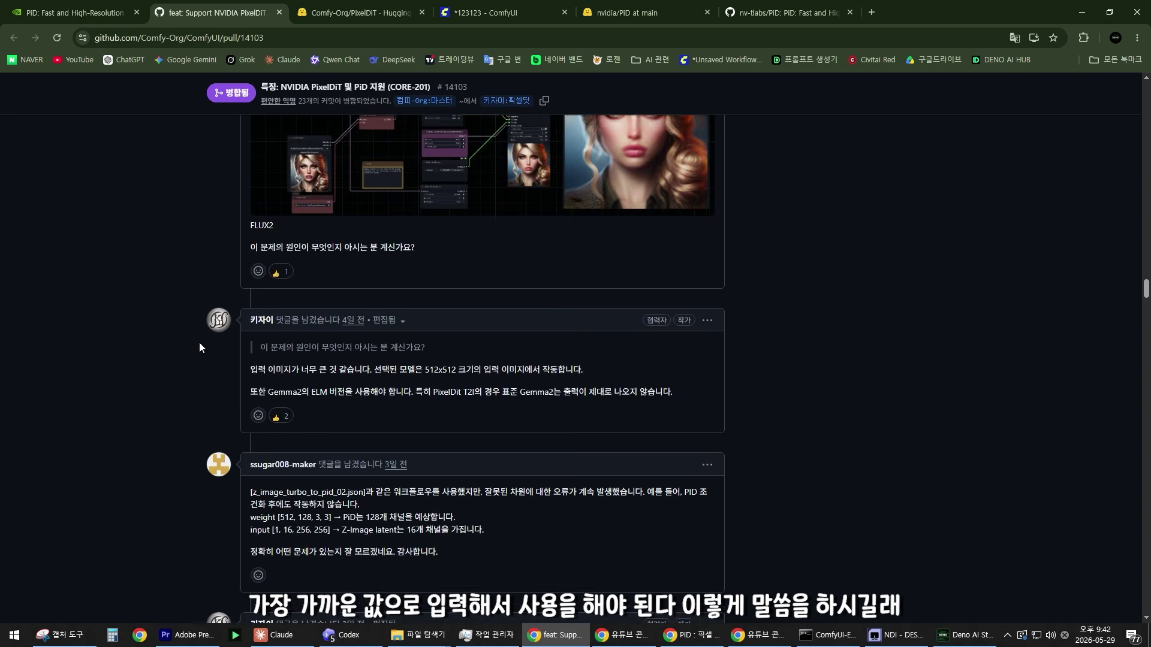
pyautogui.scroll(5, 199, 342)
pyautogui.scroll(5, 197, 340)
# Back in the ComfyUI graph, set the Z-Image workflow's EmptySD3LatentImage width to 1024 and height to 576.
pyautogui.click(485, 12)
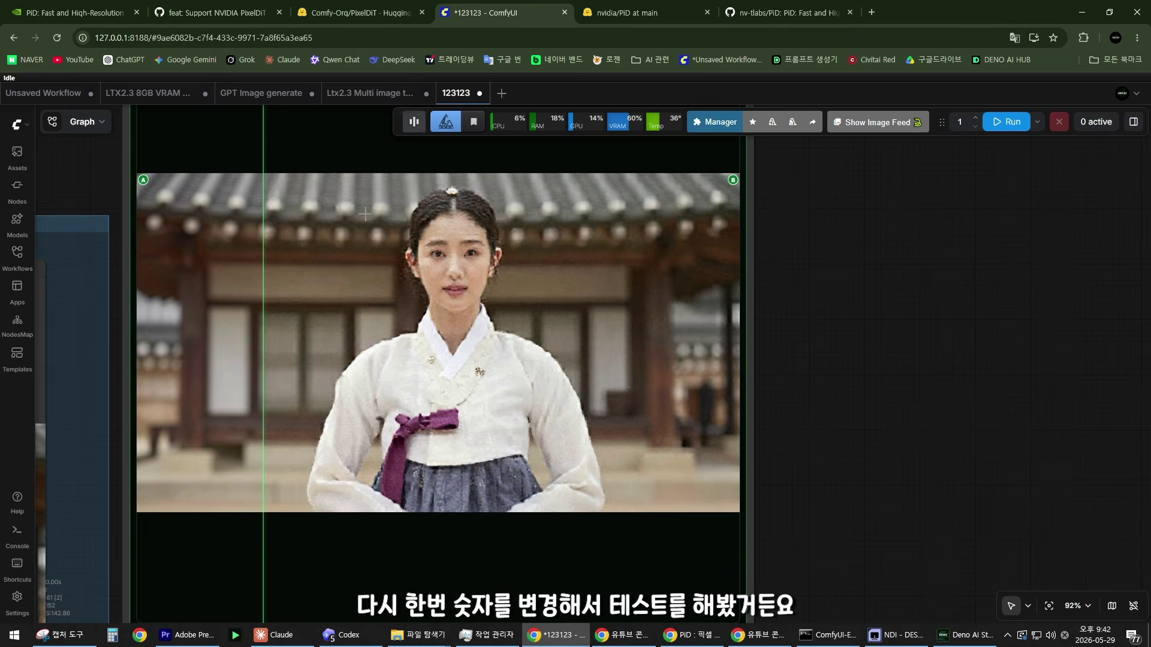
pyautogui.scroll(-5, 295, 339)
pyautogui.scroll(5, 296, 340)
pyautogui.click(418, 336)
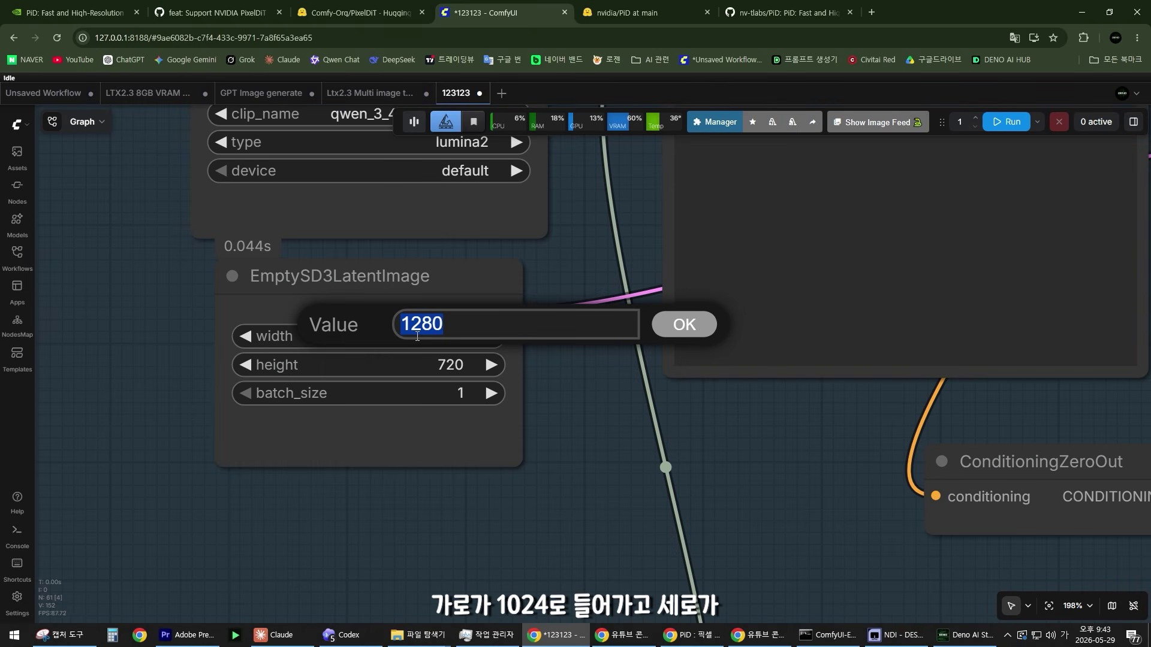
pyautogui.write('1024')
pyautogui.press('Return')
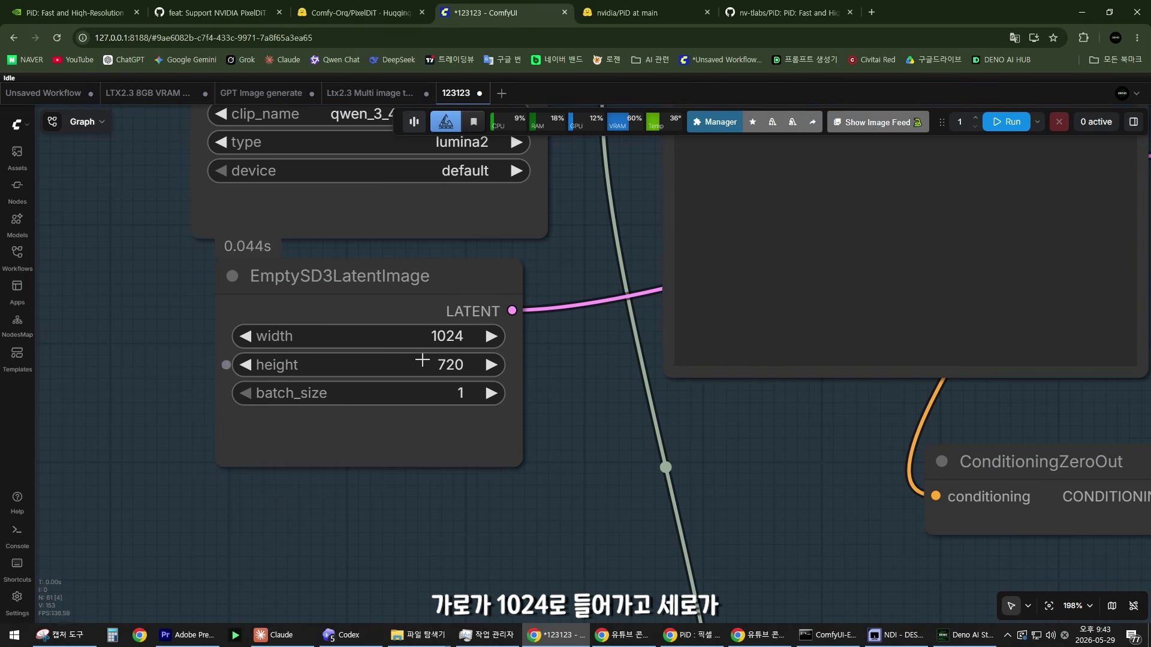
pyautogui.click(421, 365)
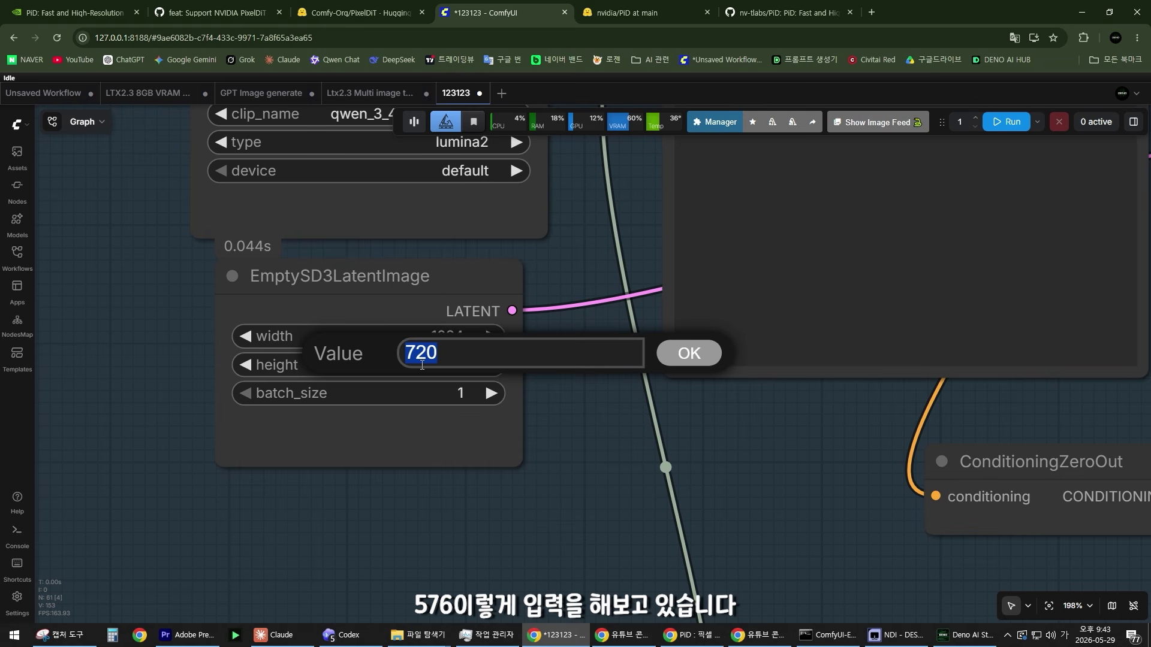
pyautogui.write('576')
pyautogui.press('Return')
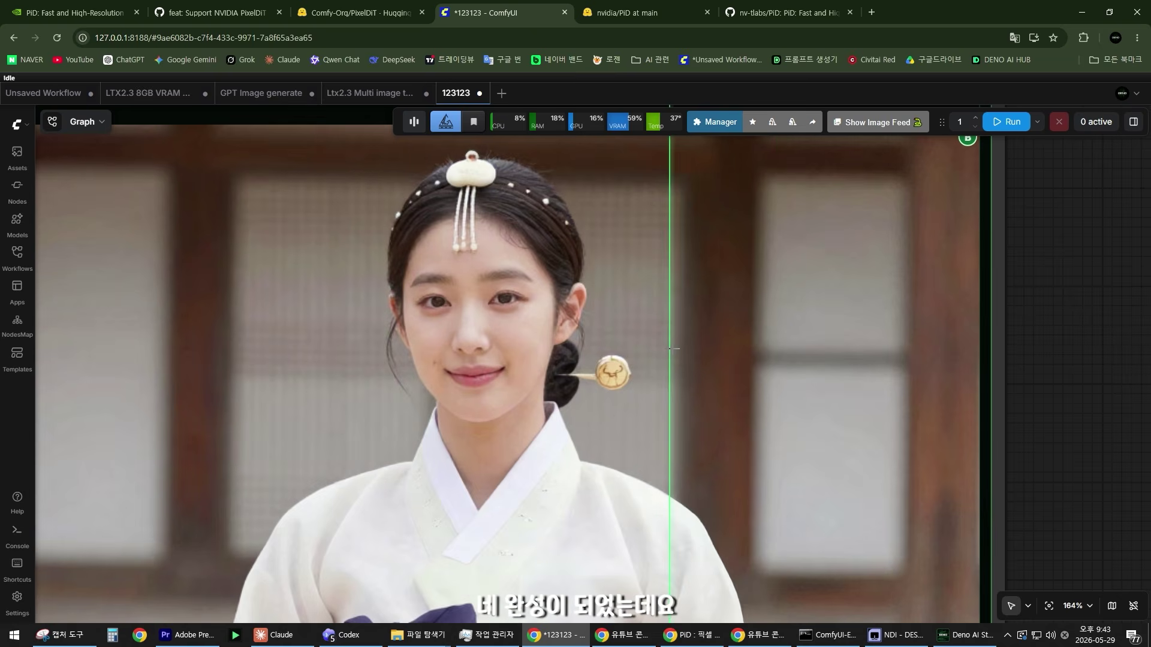
# Compare the VAE Decode and PiD results generated at 1024 × 576 in the Image Compare node.
pyautogui.scroll(-2, 688, 351)
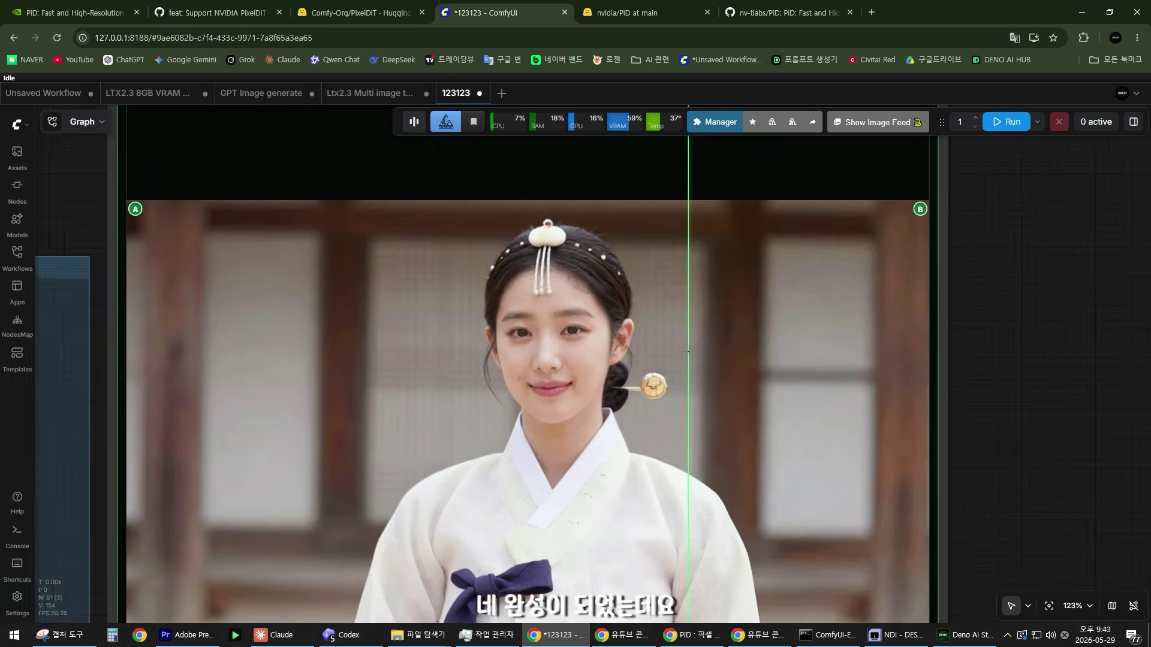
pyautogui.scroll(6, 689, 352)
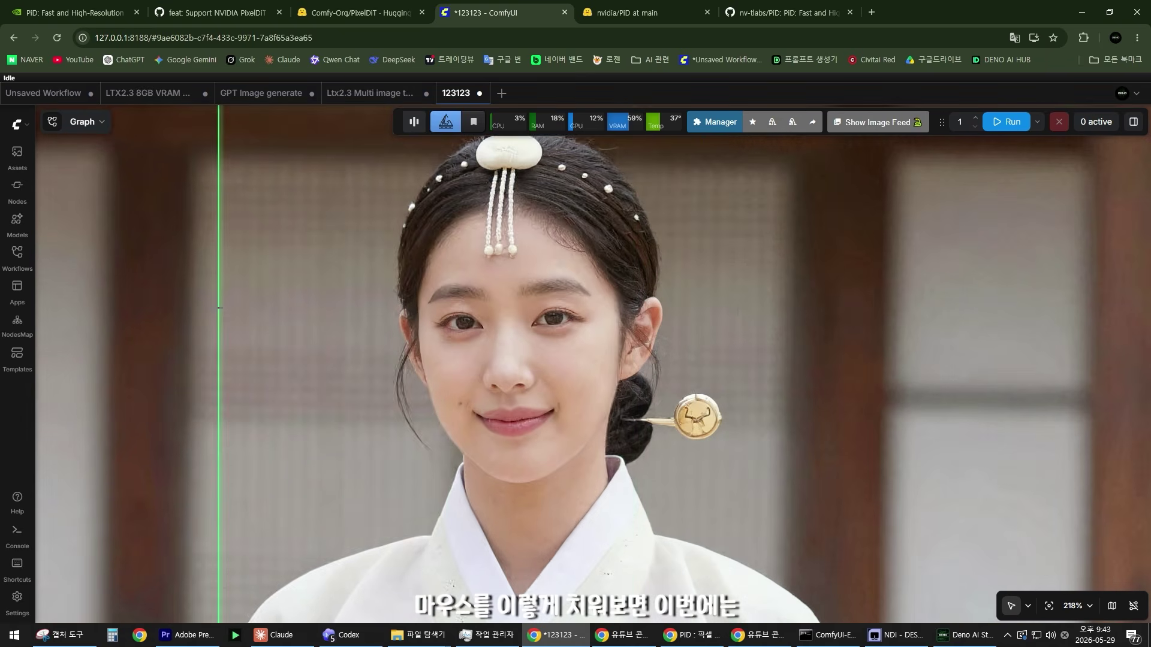
pyautogui.scroll(-4, 219, 308)
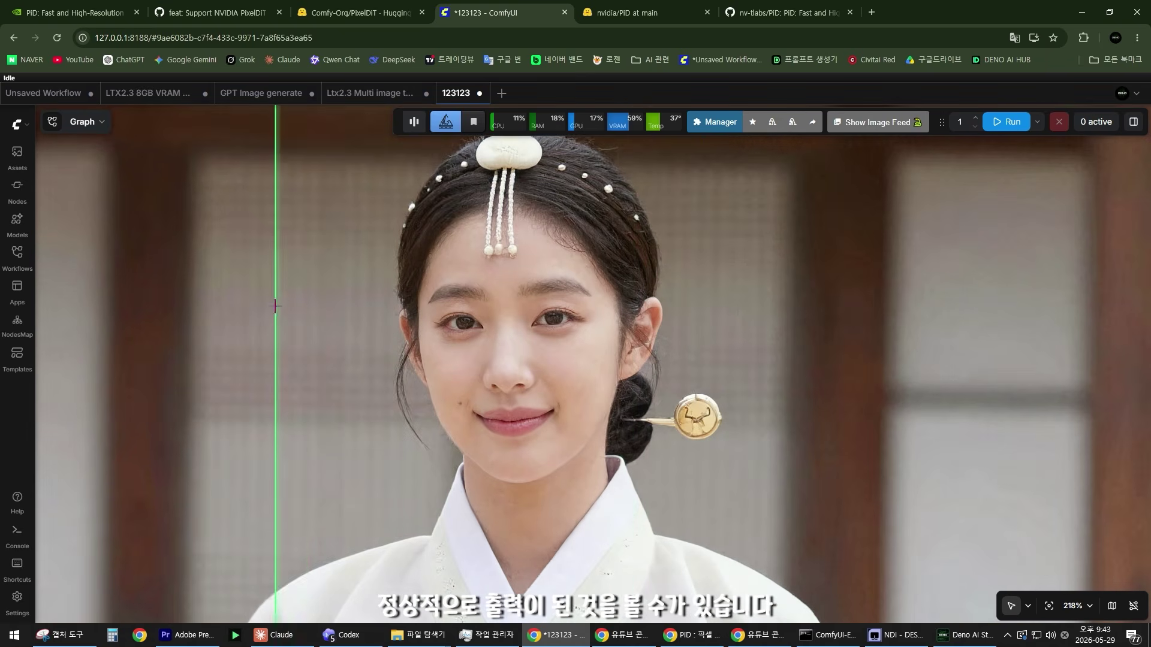
pyautogui.scroll(-3, 304, 315)
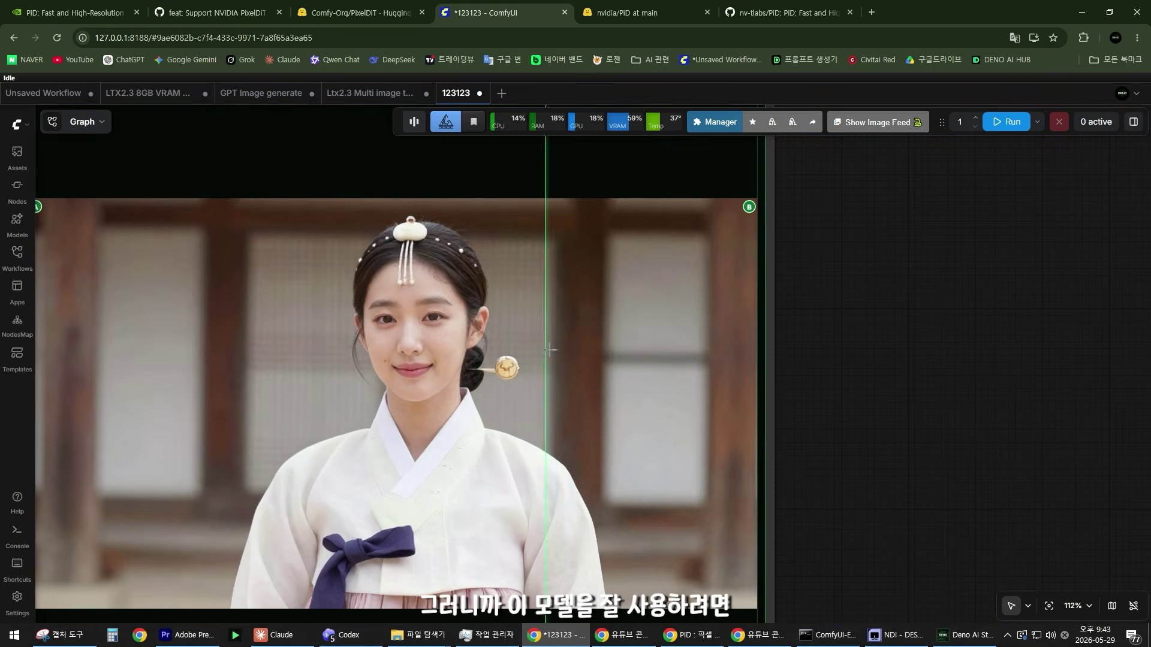
pyautogui.scroll(-3, 343, 342)
pyautogui.scroll(-15, 343, 342)
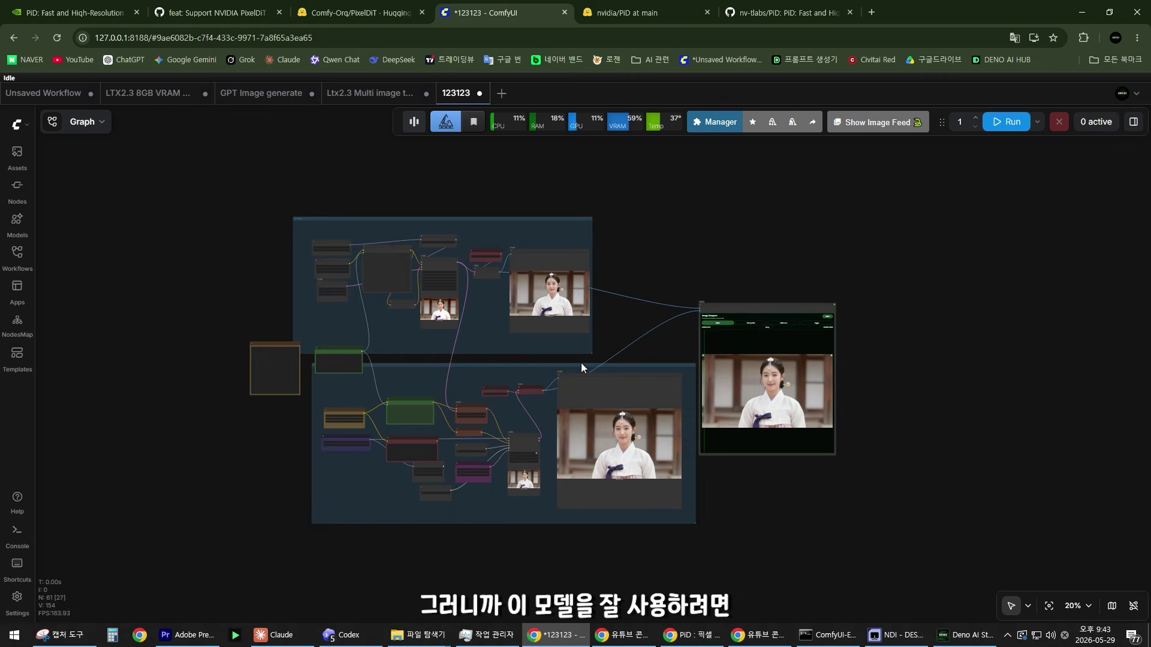
# Check the size settings in the EmptySD3LatentImage and EmptyChromaRadianceLatentImage nodes.
pyautogui.scroll(5, 405, 352)
pyautogui.scroll(17, 405, 353)
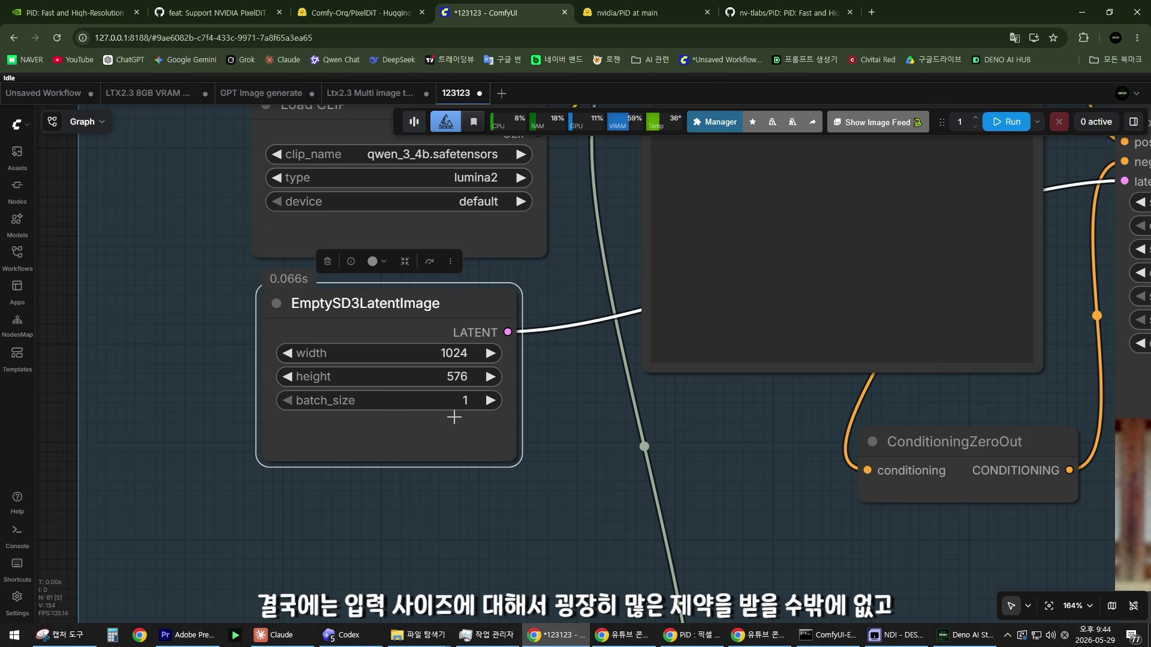
pyautogui.scroll(-15, 521, 403)
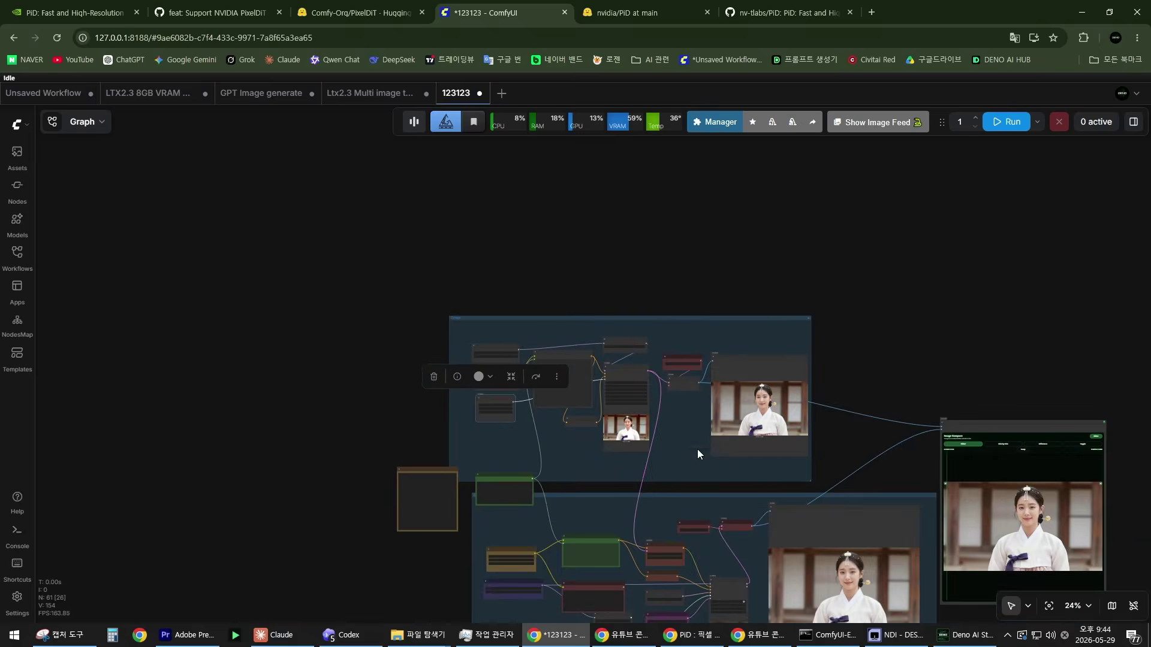
pyautogui.scroll(15, 547, 481)
pyautogui.moveTo(593, 470); pyautogui.dragTo(502, 520)
pyautogui.scroll(3, 556, 482)
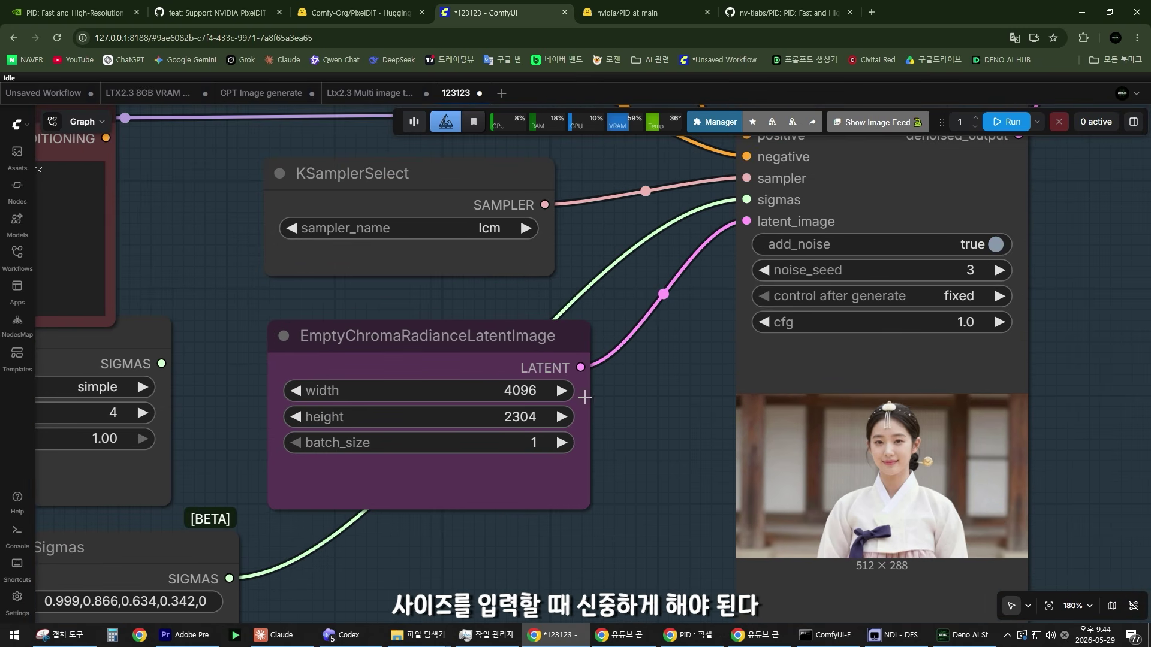
# Reposition the BasicScheduler and ManualSigmas nodes beneath the PiD group's negative prompt node.
pyautogui.scroll(-5, 538, 413)
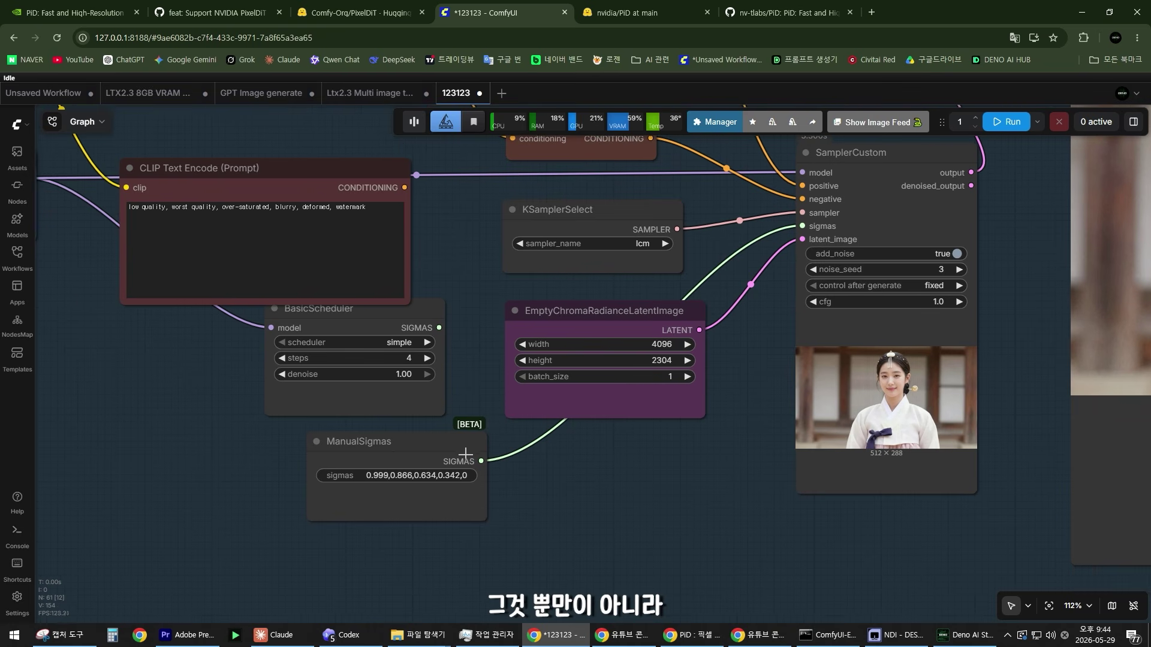
pyautogui.click(421, 331)
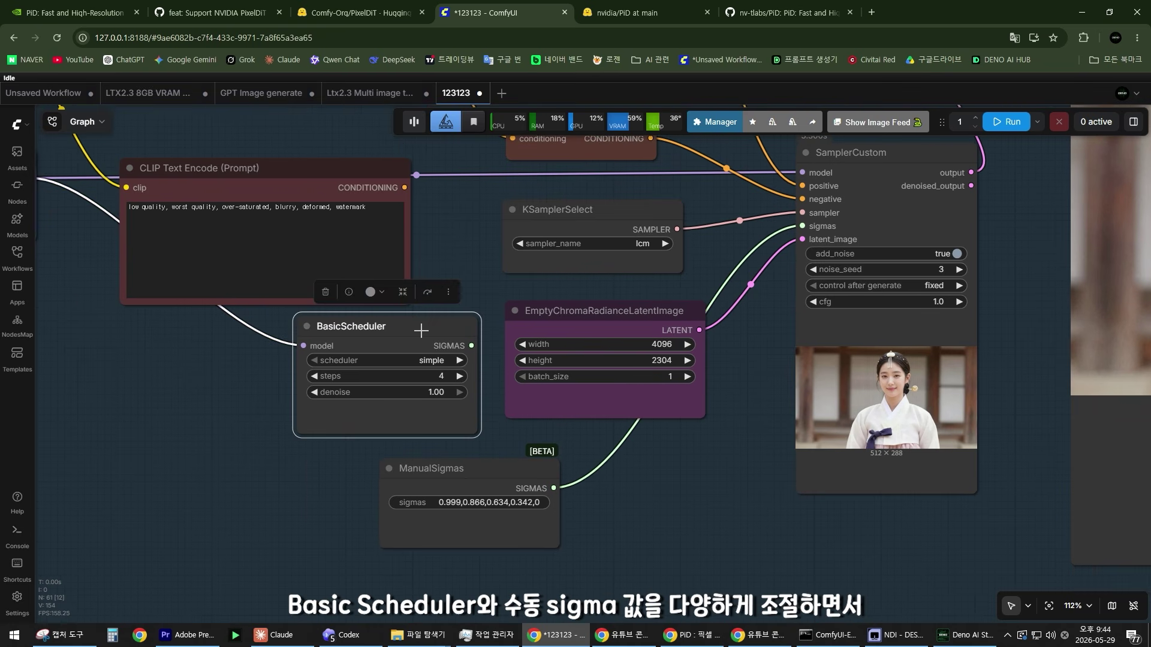
pyautogui.moveTo(326, 352); pyautogui.dragTo(300, 353)
pyautogui.moveTo(483, 474); pyautogui.dragTo(435, 483)
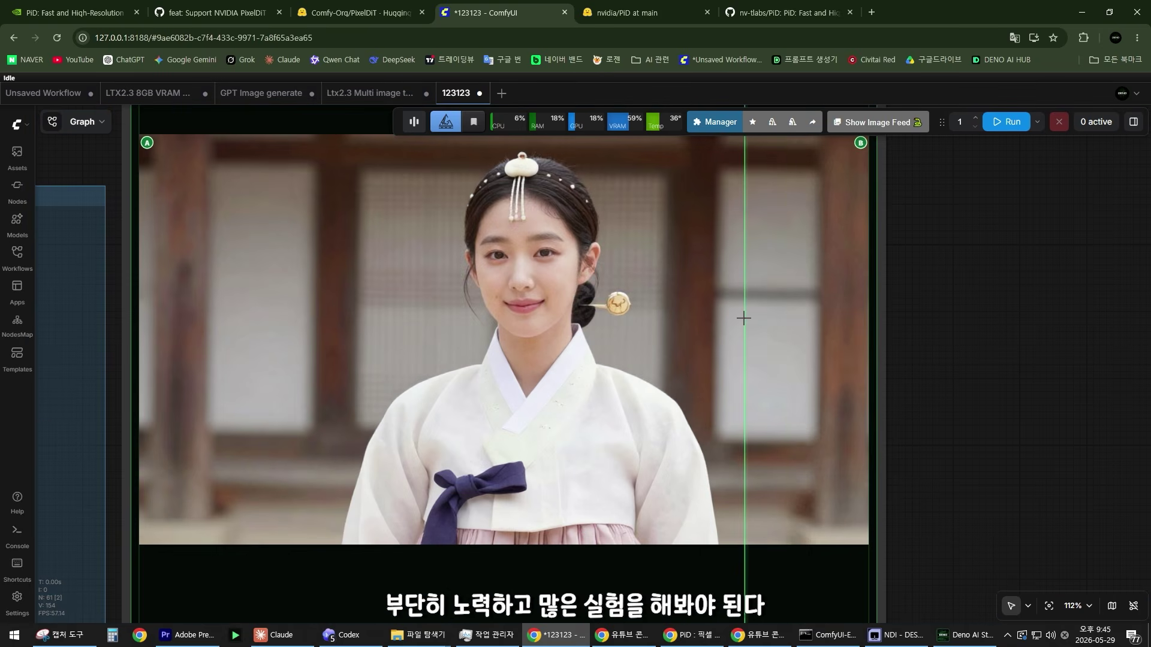
# Review the hanbok portrait in the Image Compare node and the PiD group's overall node layout.
pyautogui.scroll(-5, 742, 318)
pyautogui.scroll(8, 706, 329)
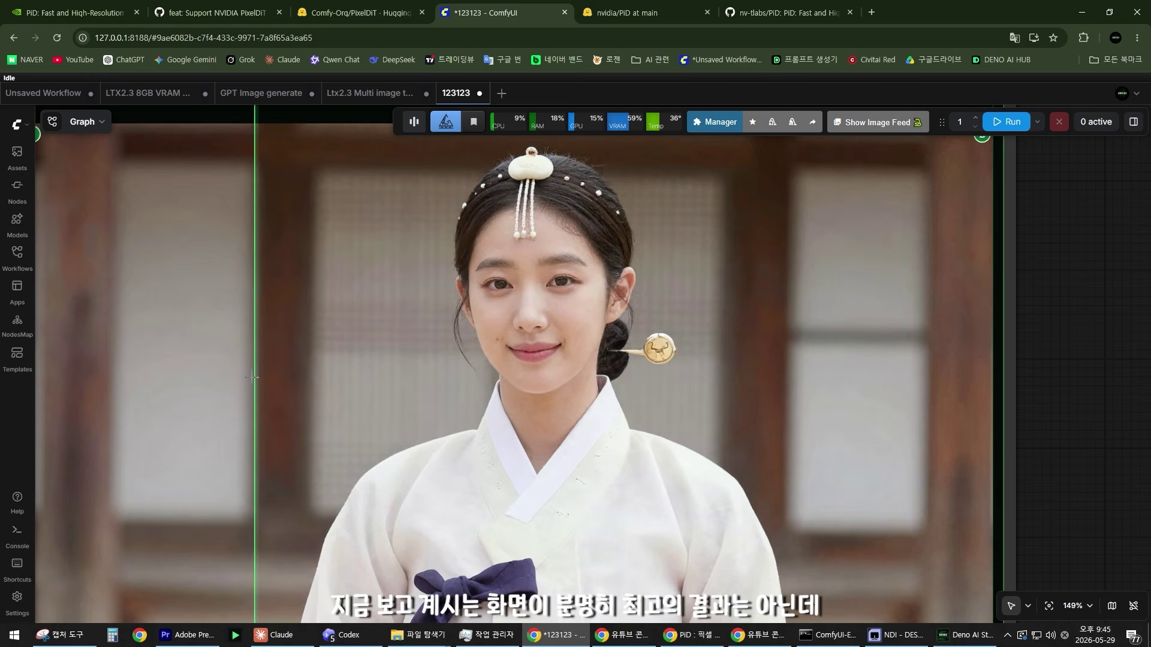
pyautogui.scroll(-3, 282, 377)
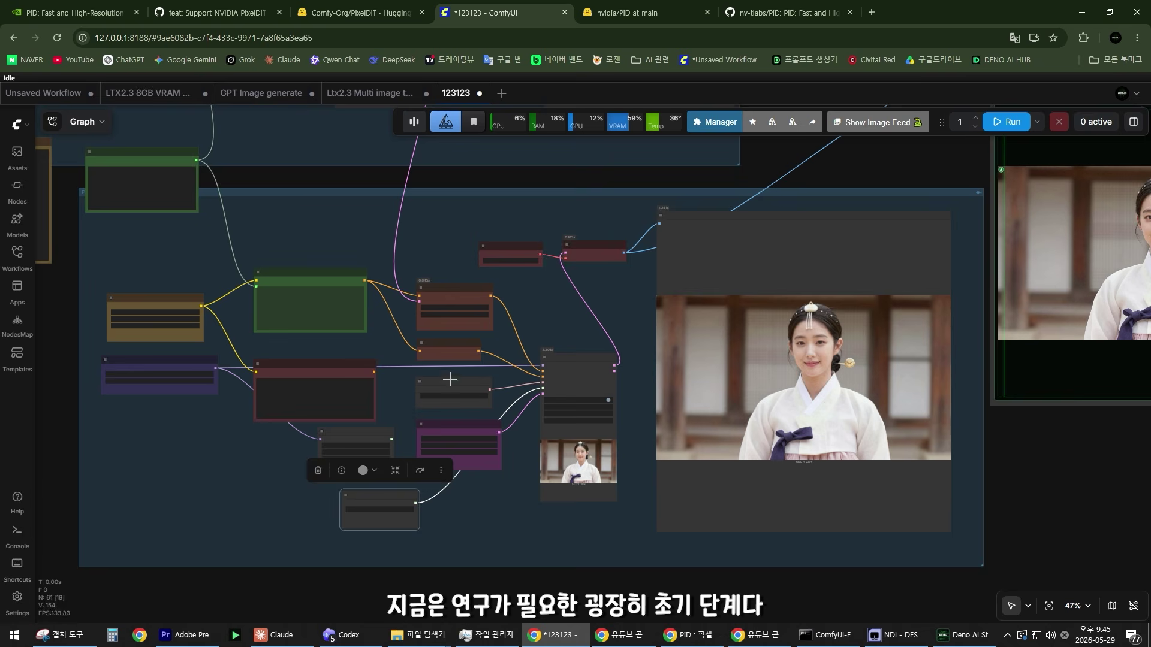
pyautogui.scroll(8, 386, 484)
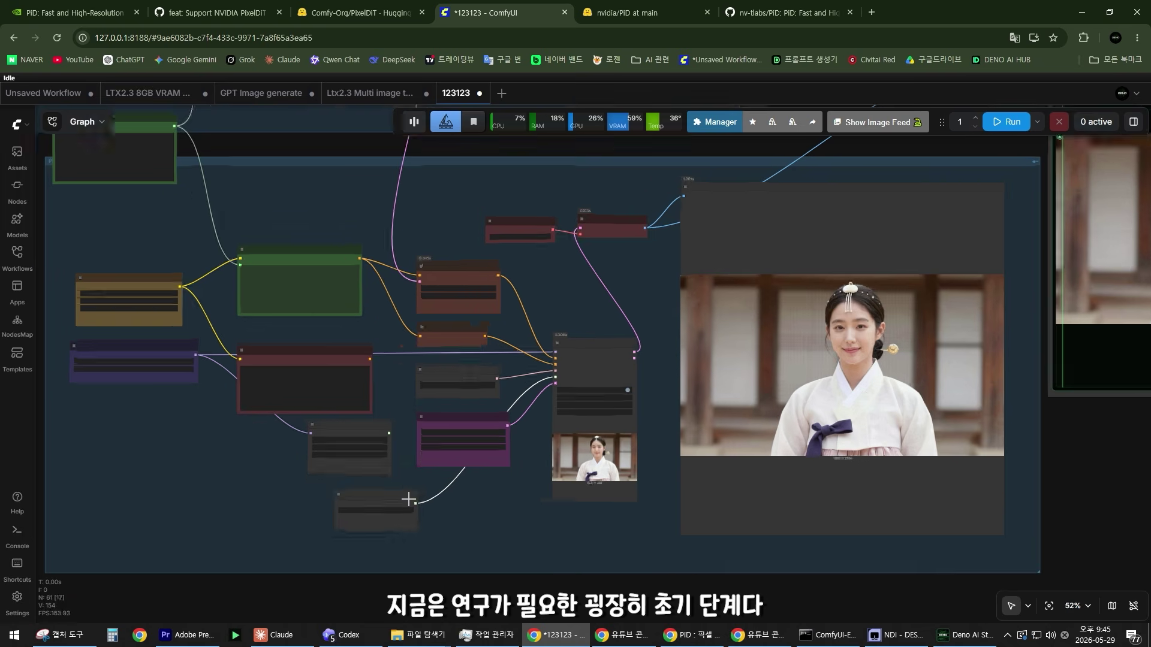
pyautogui.scroll(-8, 378, 469)
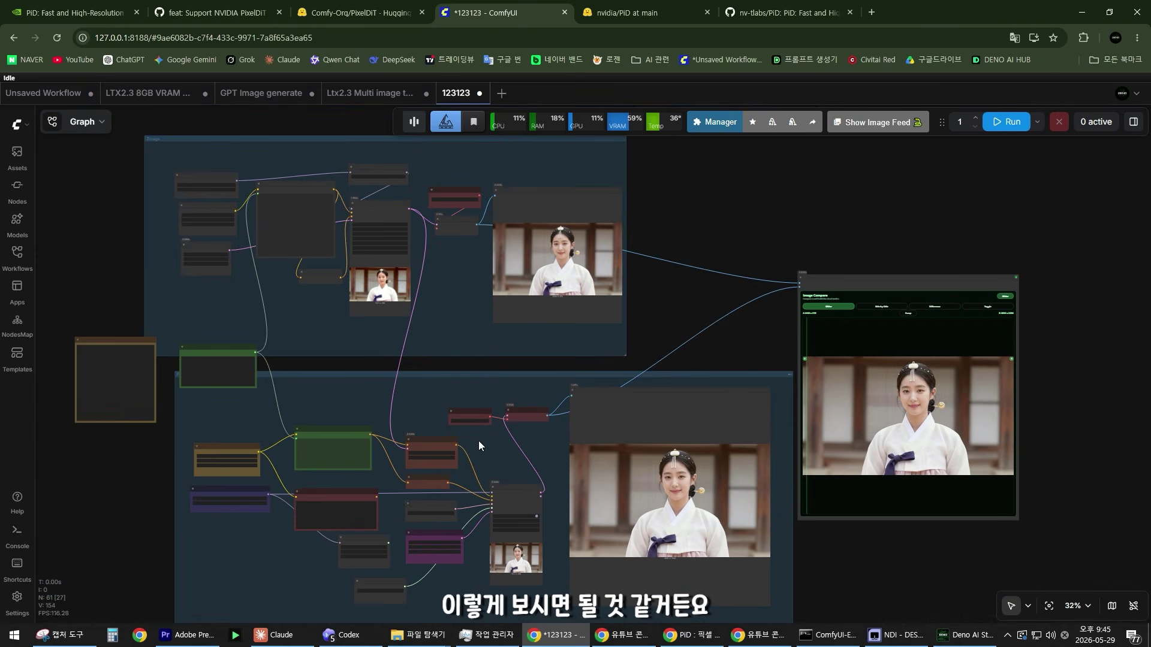
# Examine the hanbok portrait's face, hair ornament and clothing up close in Image Compare, checking PiD's sharpness against VAE Decode.
pyautogui.scroll(2, 539, 377)
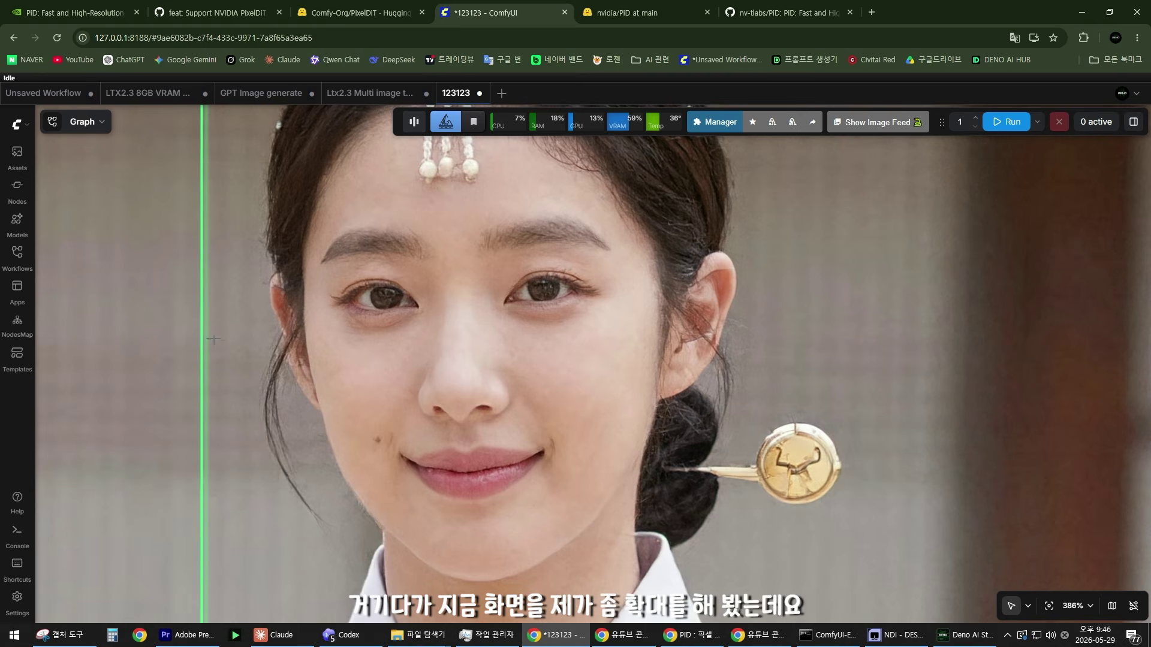
pyautogui.scroll(3, 223, 352)
pyautogui.scroll(-2, 223, 353)
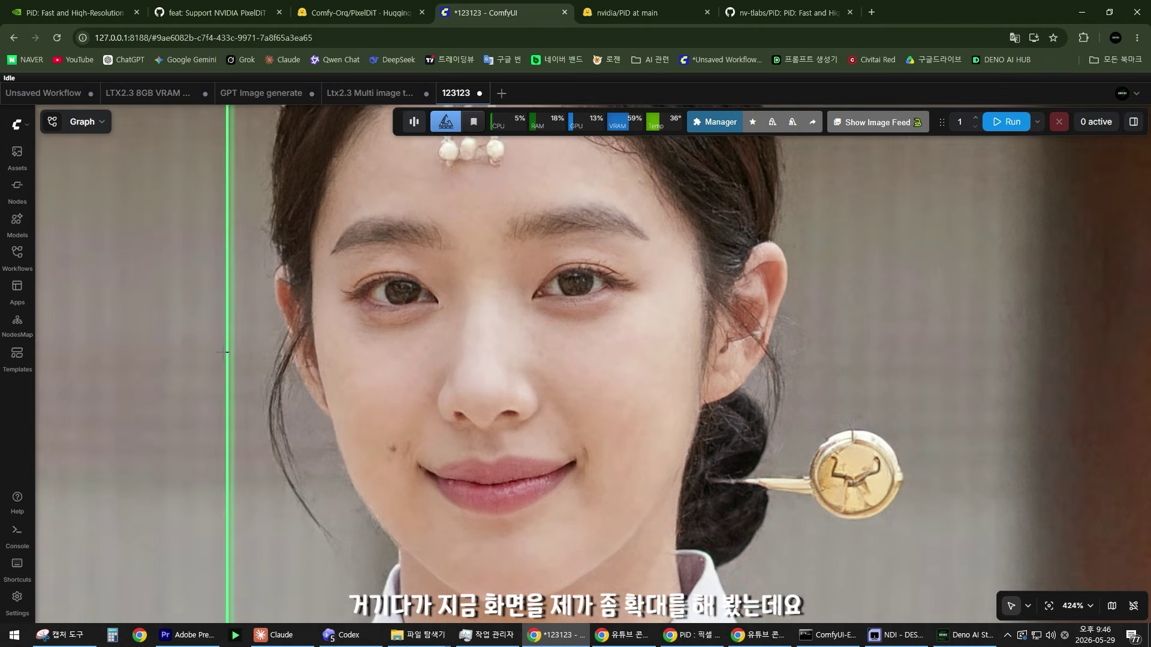
pyautogui.scroll(3, 204, 341)
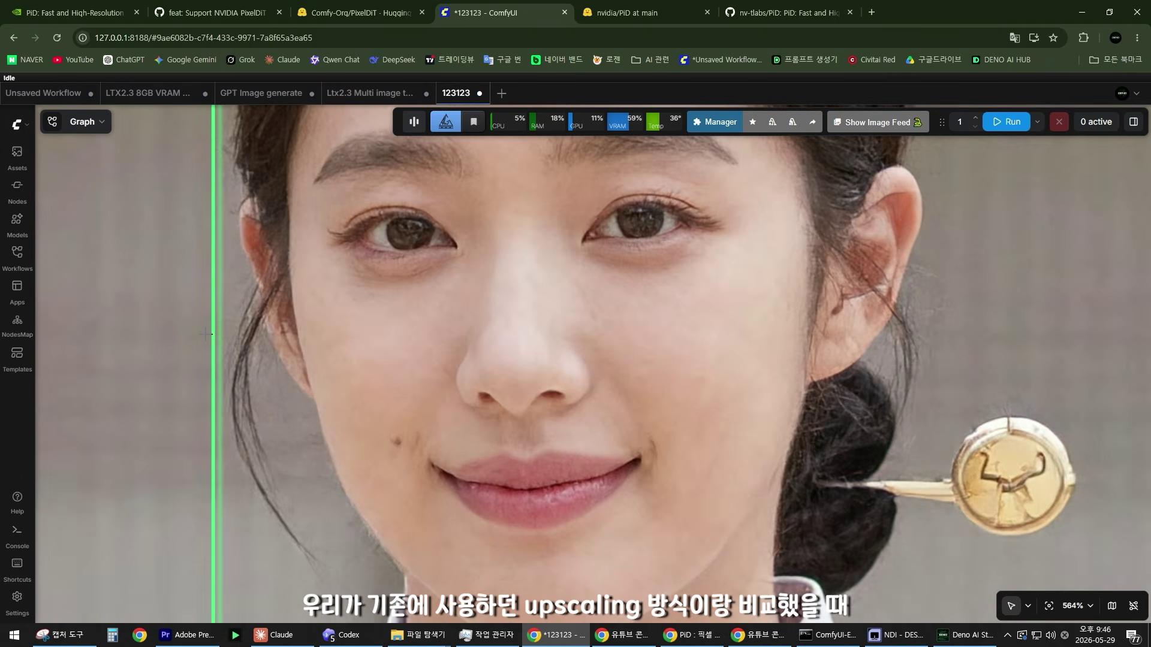
pyautogui.scroll(-10, 205, 334)
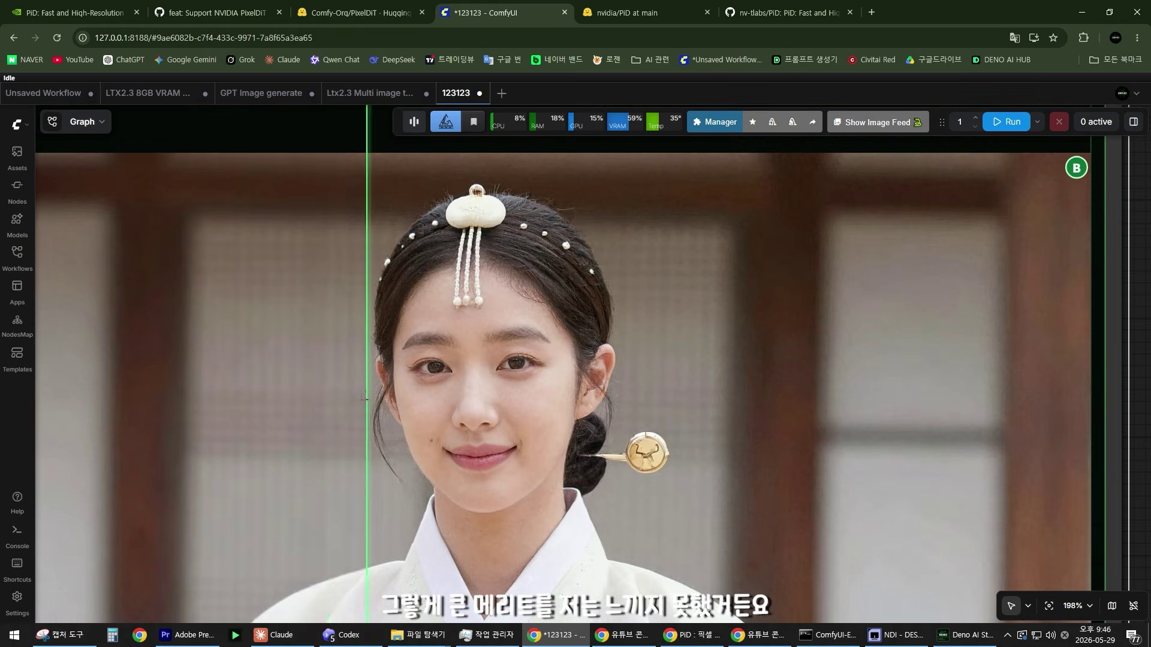
pyautogui.scroll(-8, 366, 399)
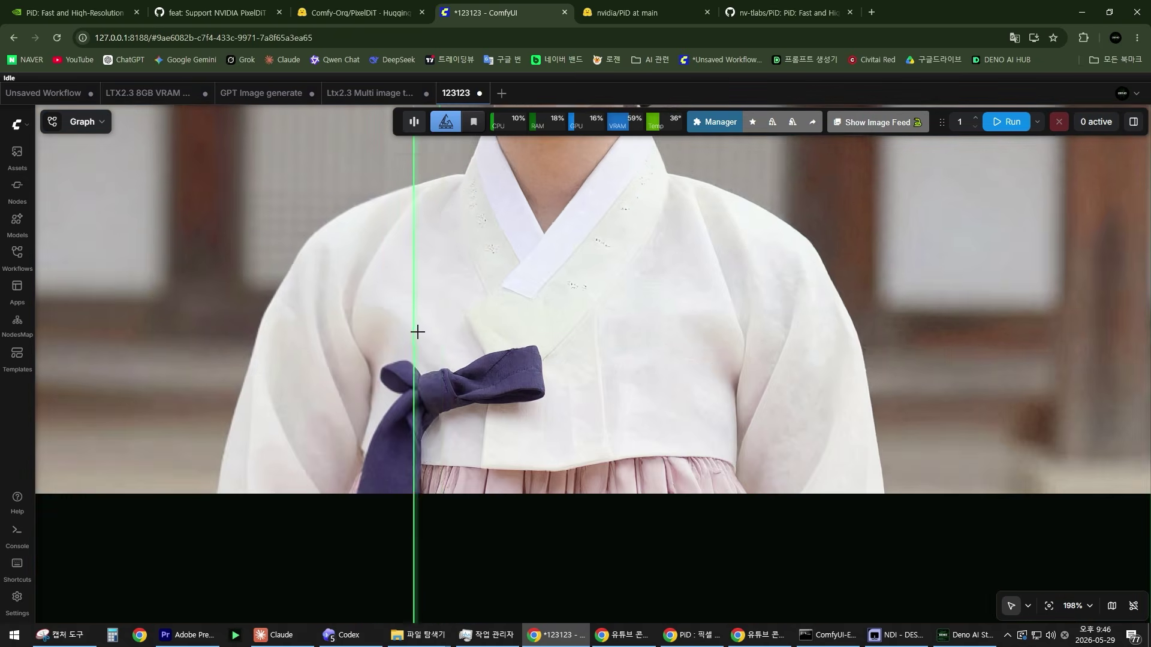
pyautogui.scroll(3, 452, 277)
pyautogui.scroll(3, 426, 204)
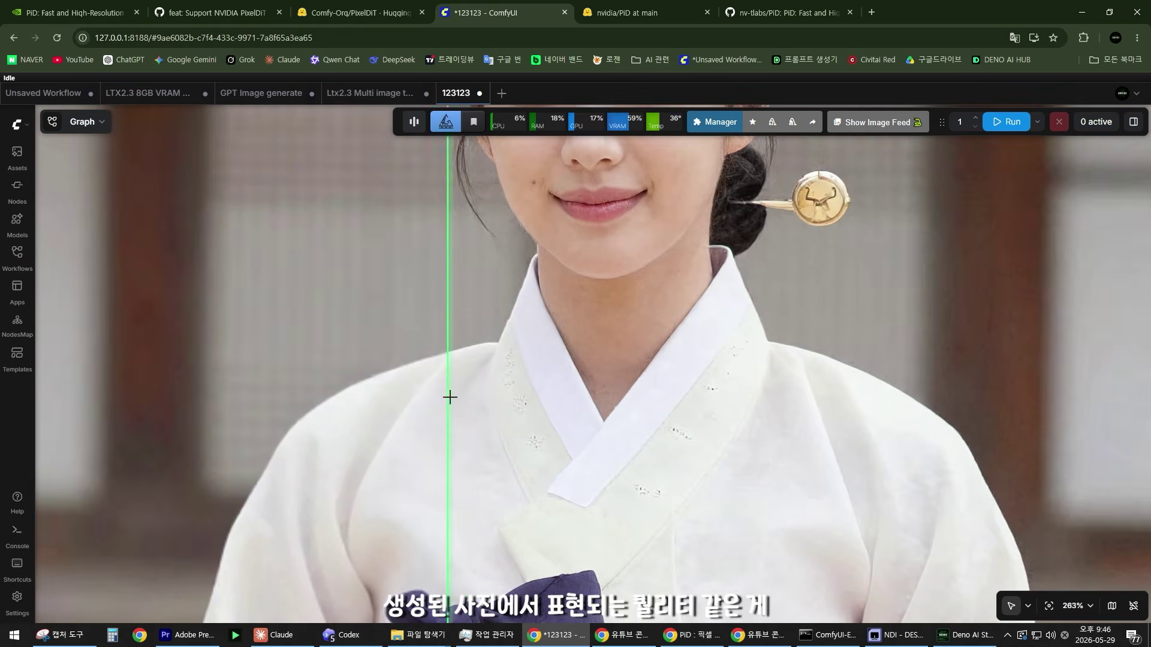
pyautogui.scroll(-4, 459, 360)
pyautogui.scroll(5, 368, 317)
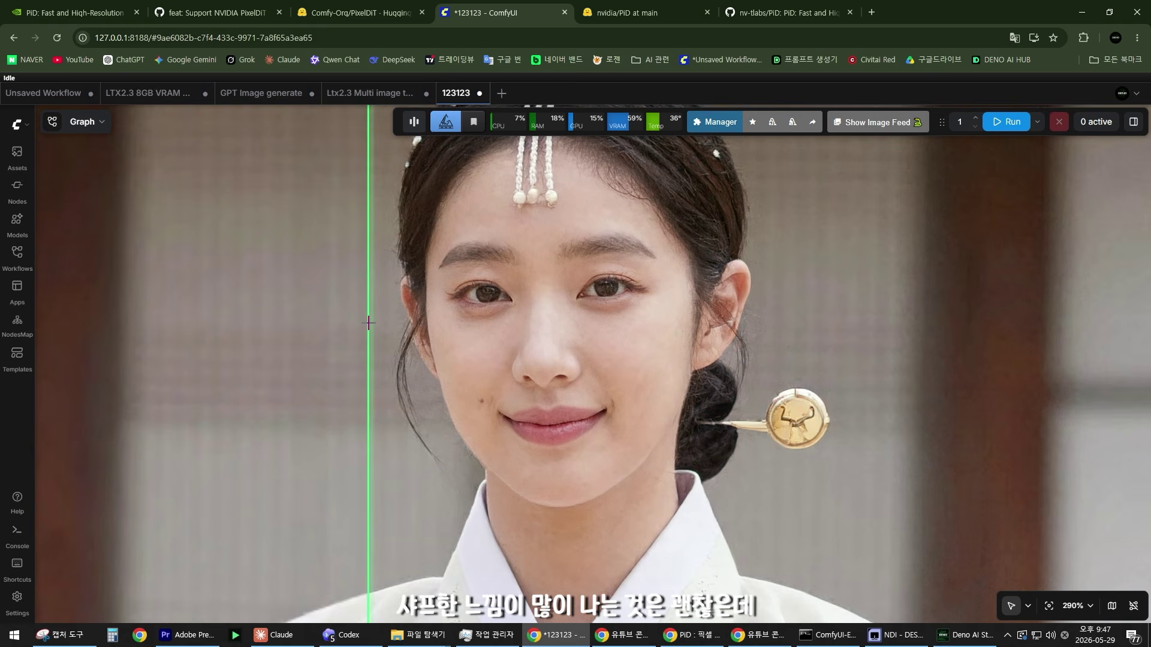
pyautogui.scroll(1, 369, 322)
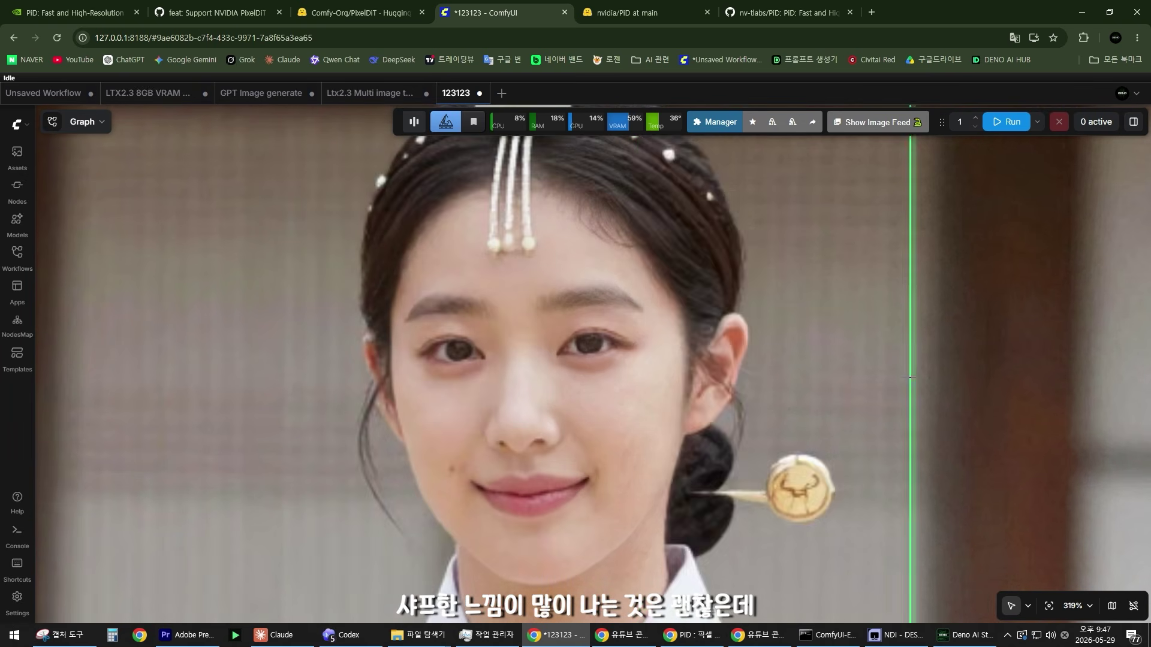
pyautogui.scroll(-9, 285, 384)
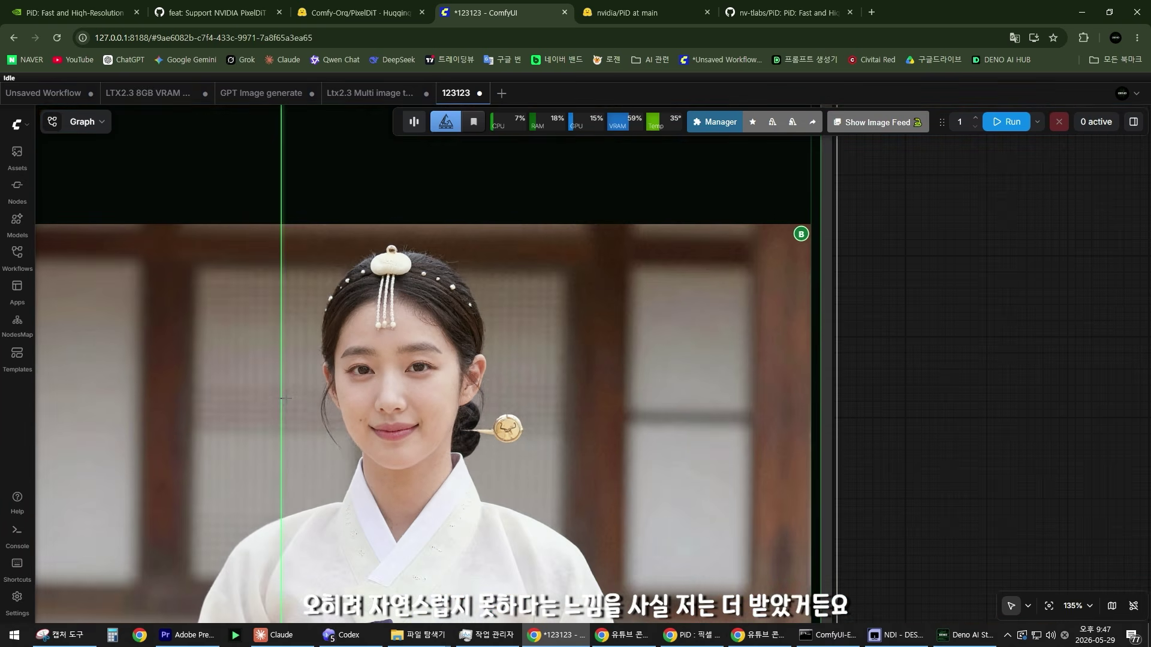
pyautogui.scroll(3, 286, 398)
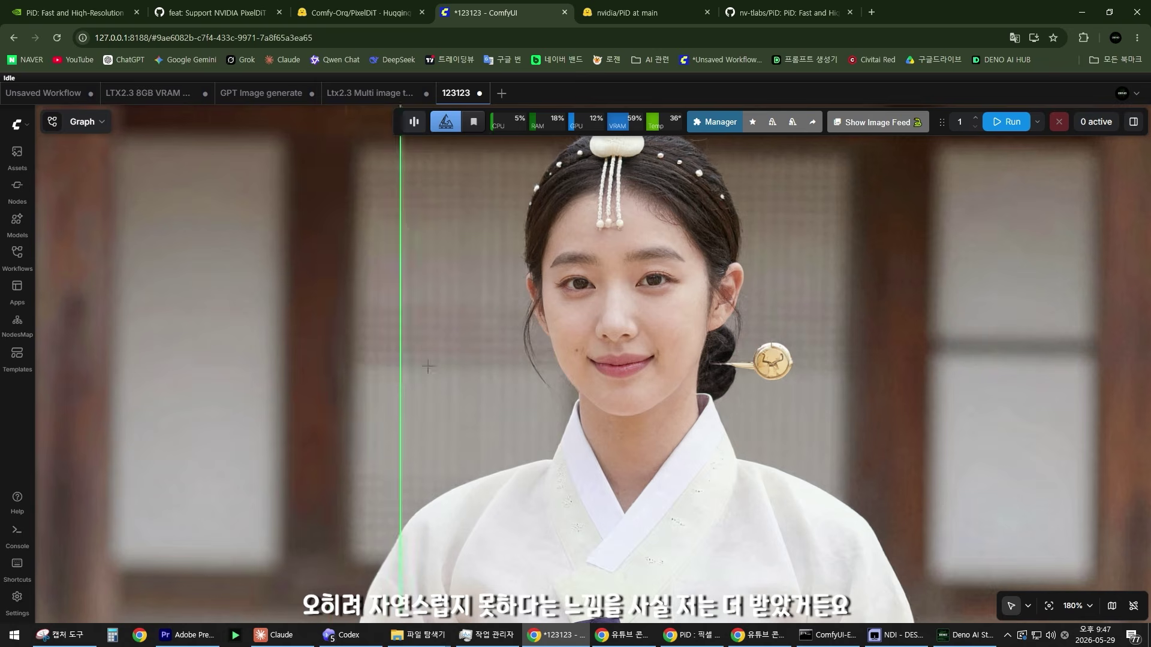
# Inspect the hanbok portrait's forehead, hair strands and pearl ornament in Image Compare, both up close and at full-image scale, comparing images A and B.
pyautogui.scroll(7, 428, 366)
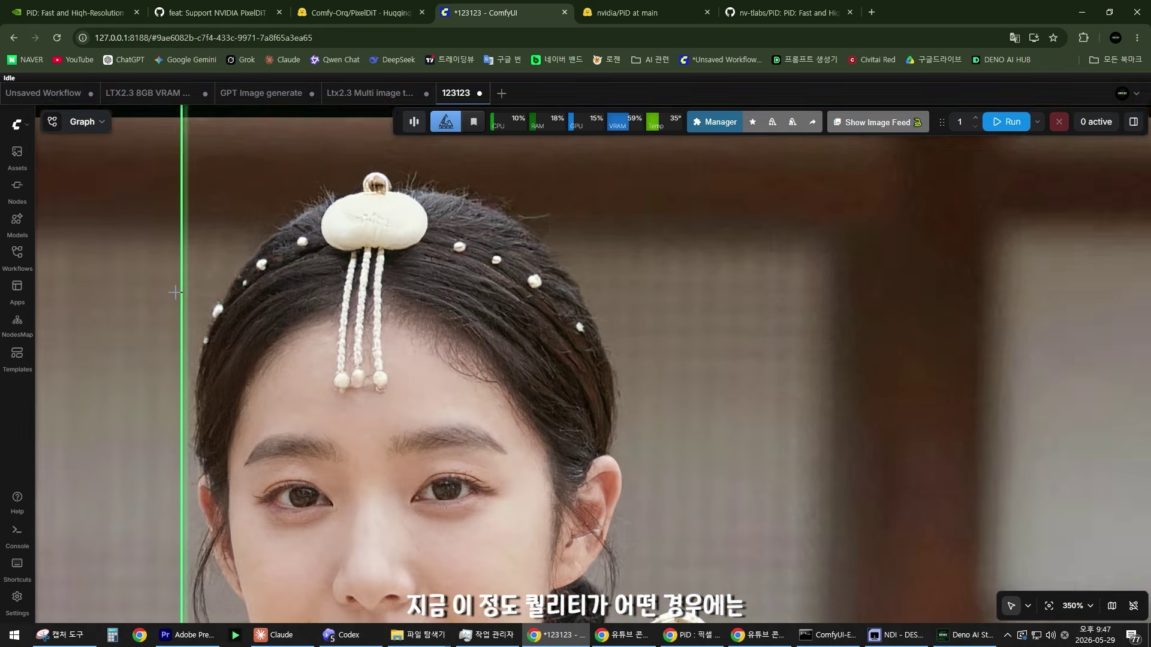
pyautogui.scroll(-4, 240, 300)
pyautogui.scroll(4, 312, 314)
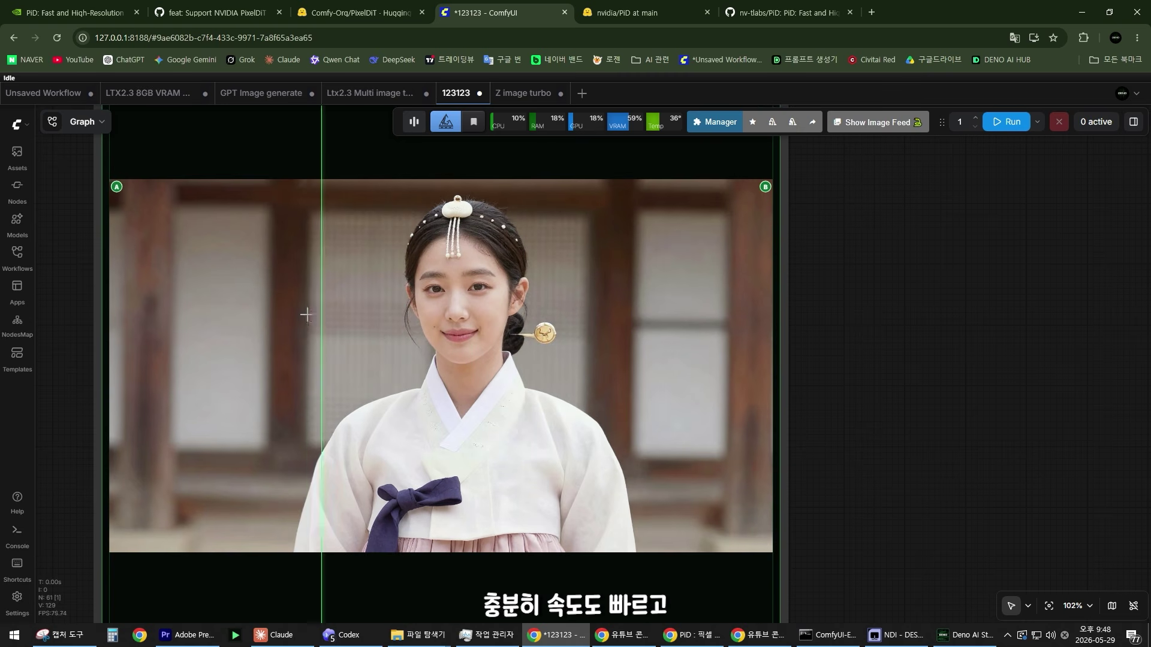
pyautogui.moveTo(306, 314); pyautogui.dragTo(375, 314)
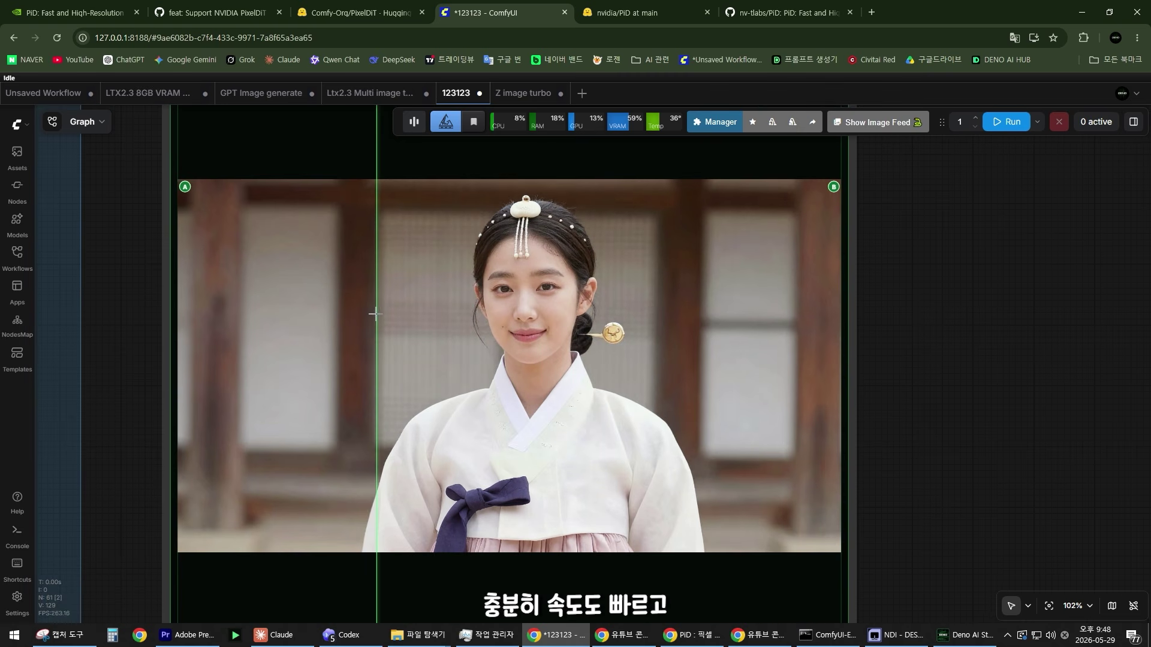
pyautogui.scroll(4, 406, 296)
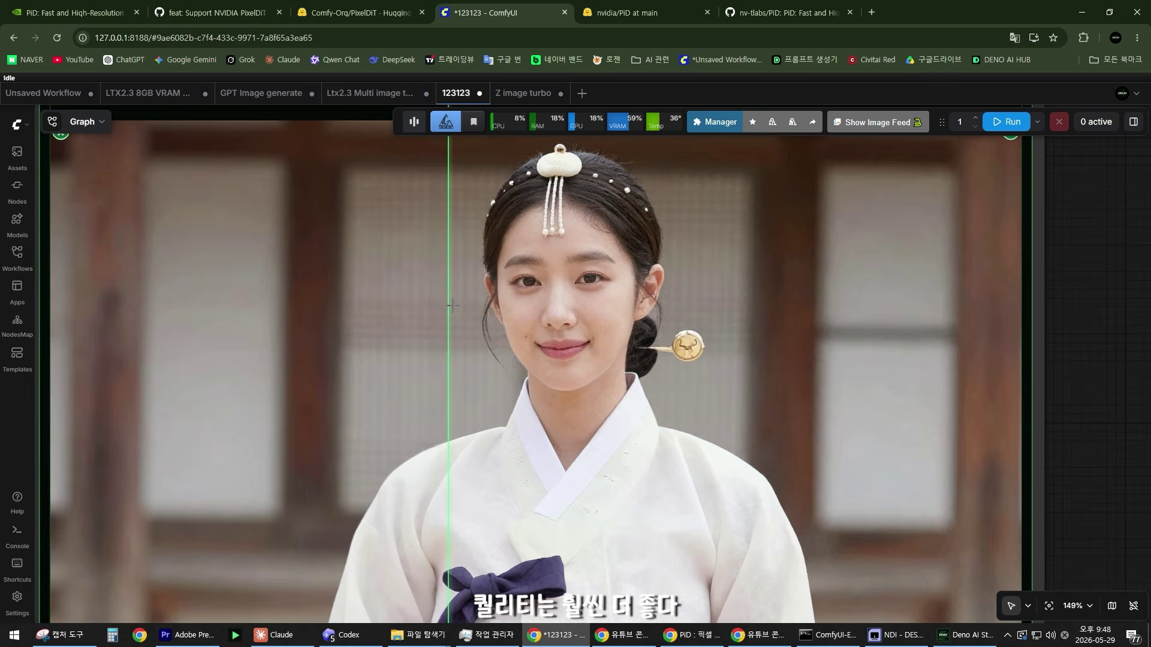
pyautogui.scroll(-5, 722, 306)
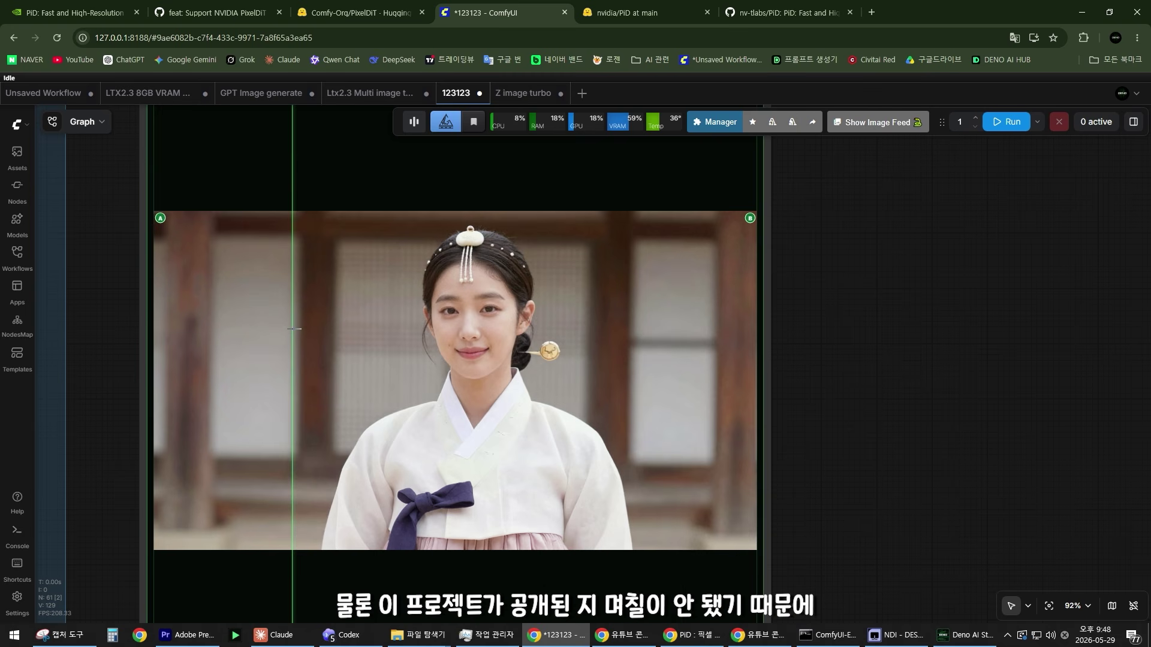
pyautogui.scroll(5, 480, 336)
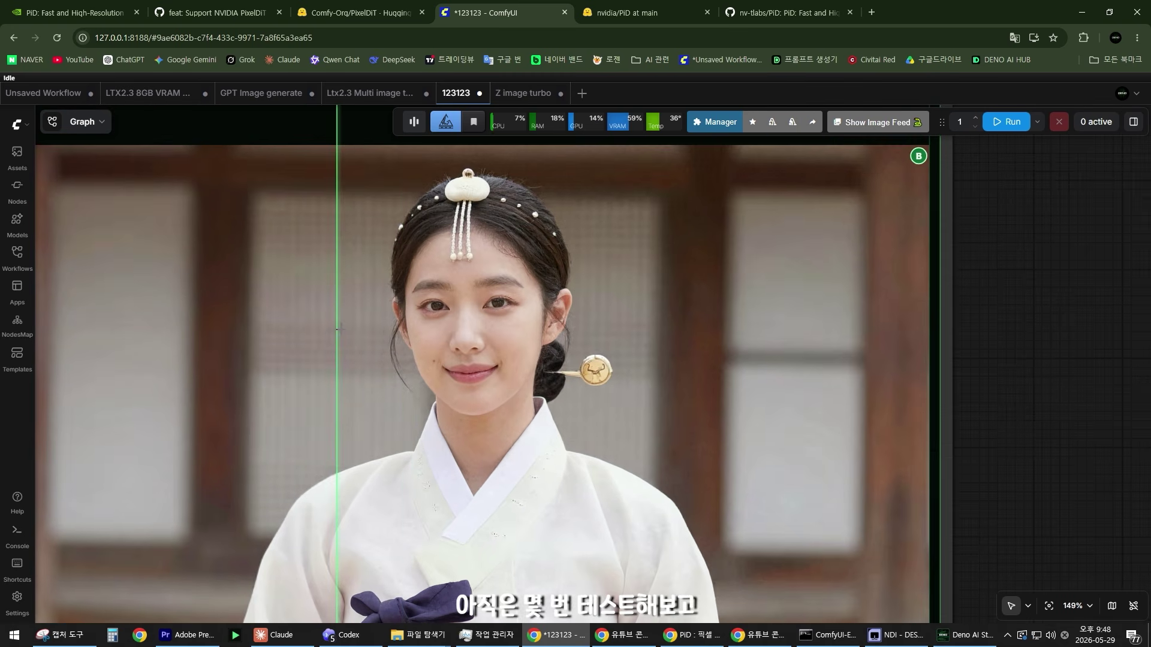
pyautogui.scroll(-4, 337, 329)
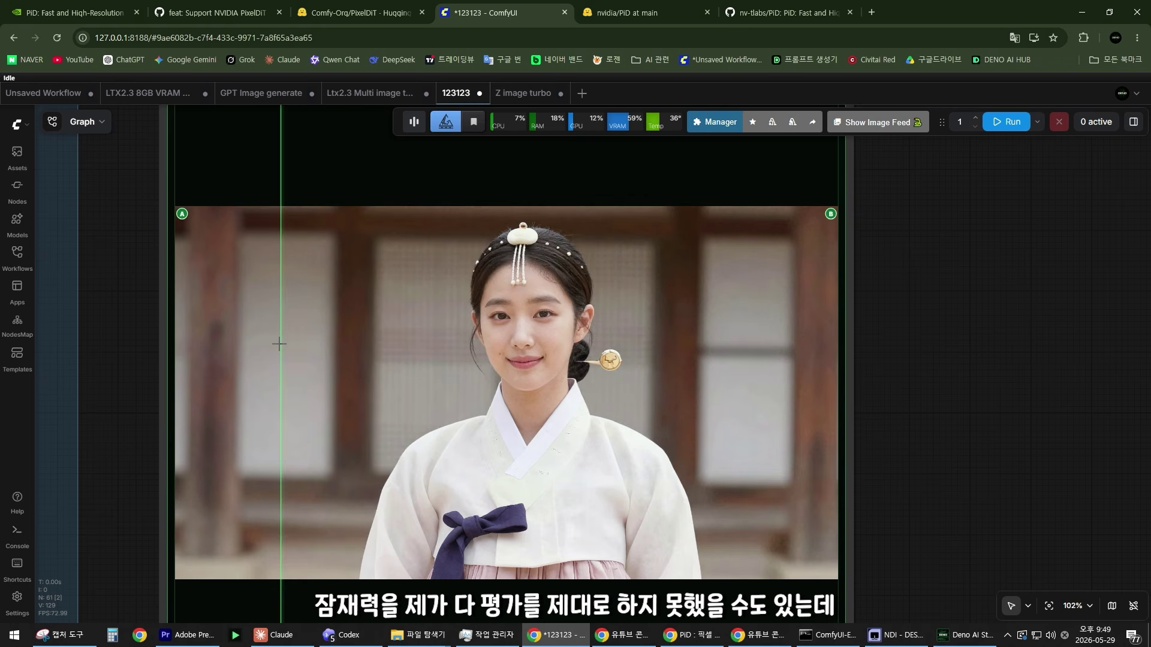
pyautogui.scroll(-4, 281, 360)
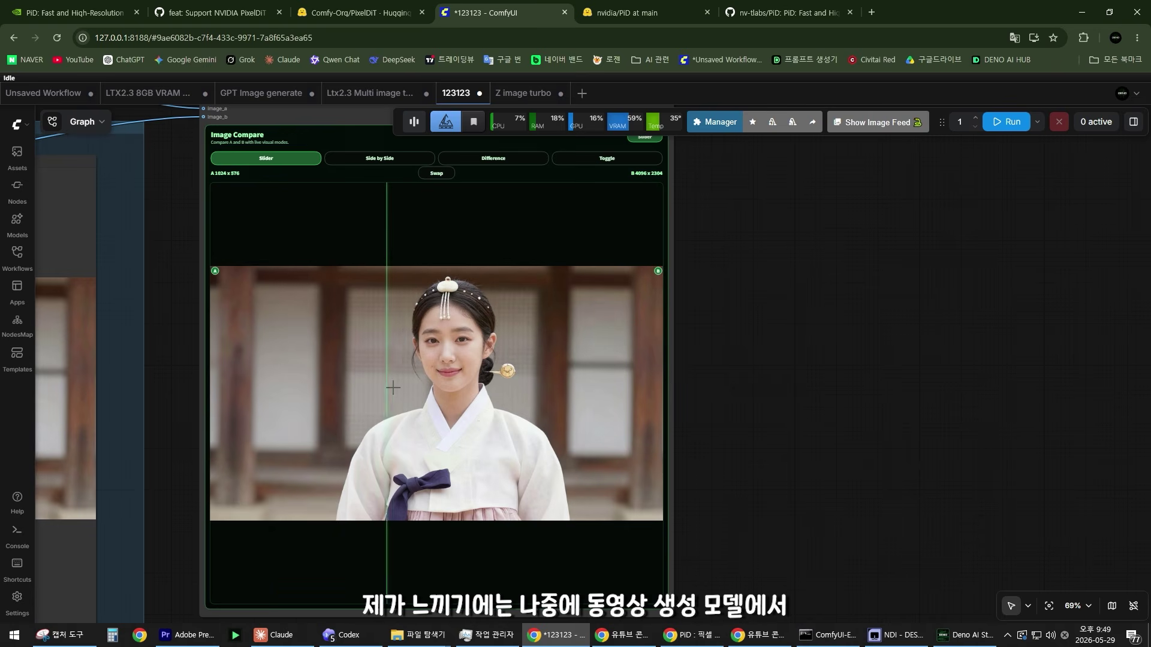
pyautogui.scroll(5, 383, 372)
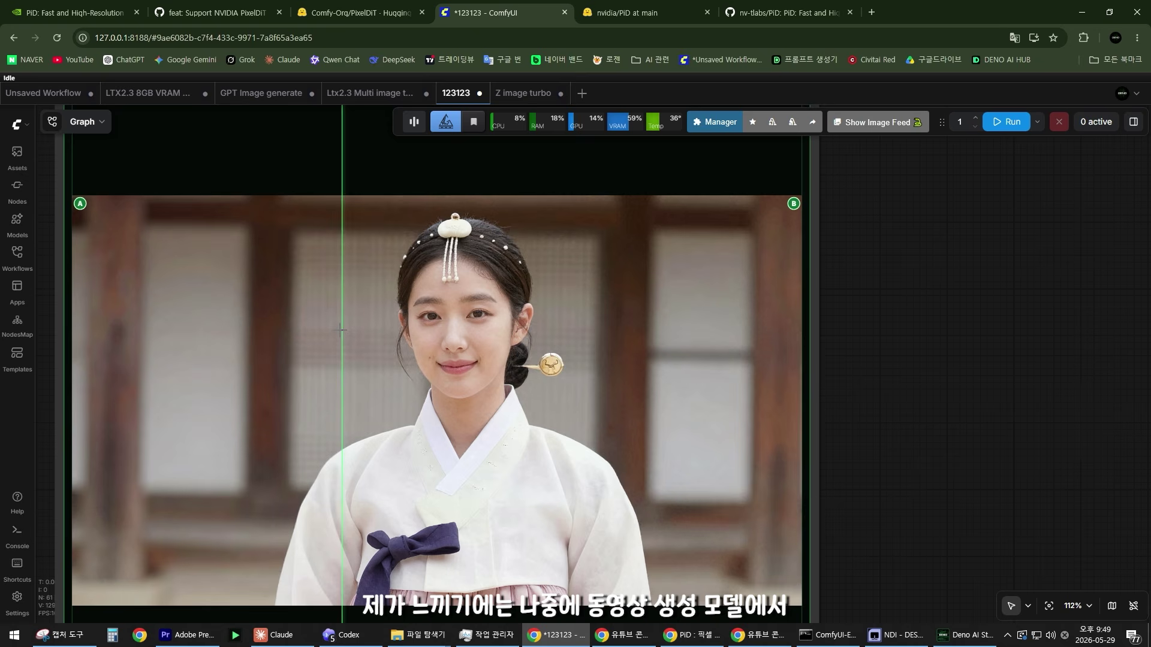
pyautogui.scroll(-2, 340, 329)
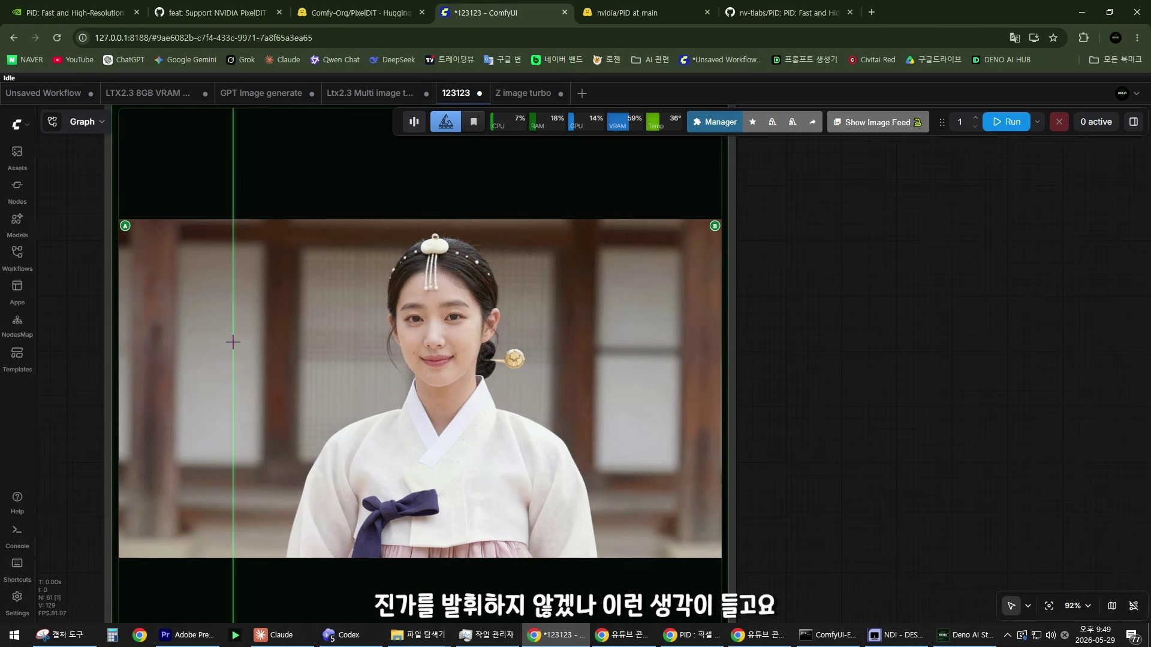
pyautogui.scroll(-5, 233, 342)
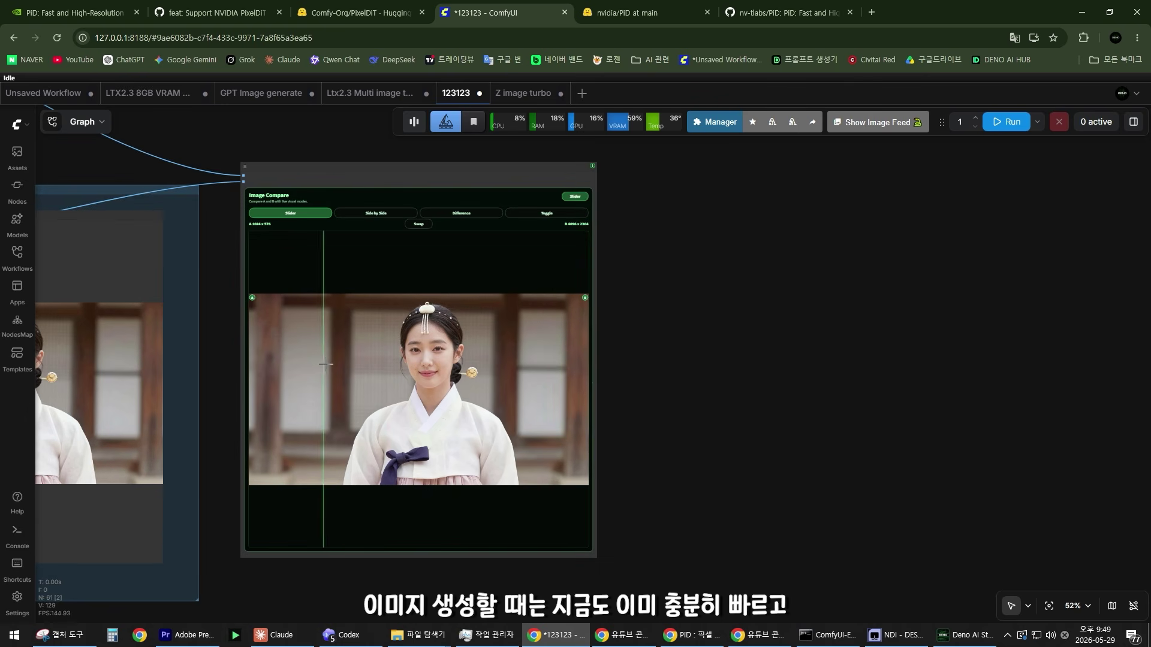
# Review the output previews of both decoding groups beside the Image Compare node, and the layout of the whole workflow.
pyautogui.scroll(-3, 530, 362)
pyautogui.moveTo(306, 362); pyautogui.dragTo(528, 403)
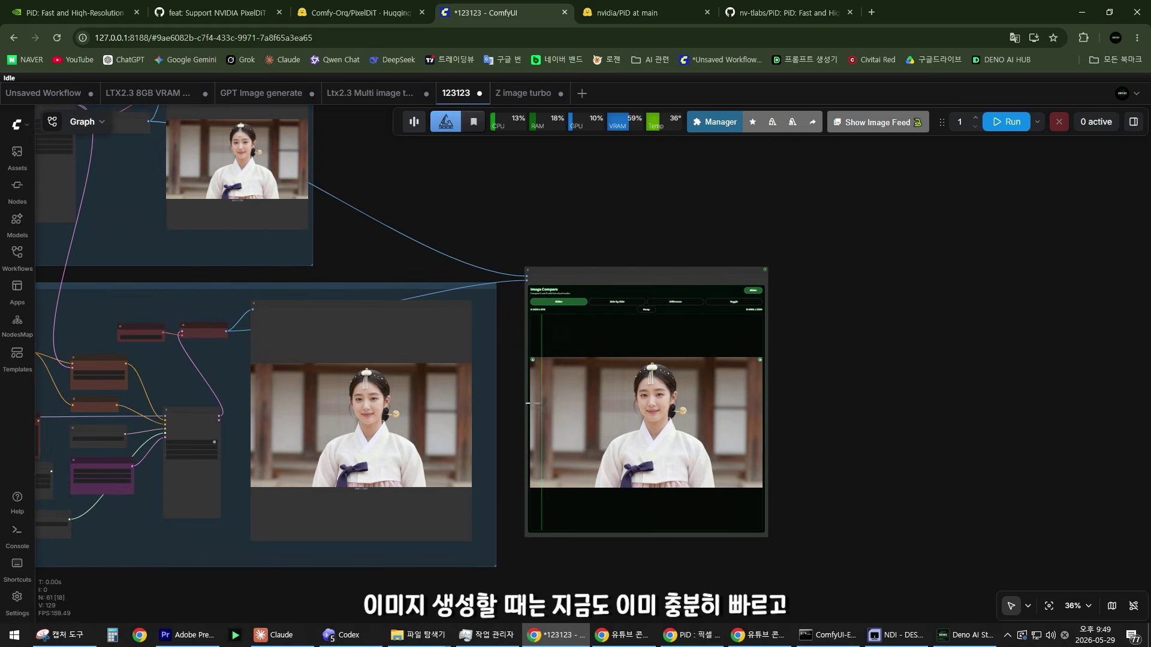
pyautogui.moveTo(337, 235); pyautogui.dragTo(500, 196)
pyautogui.scroll(4, 473, 412)
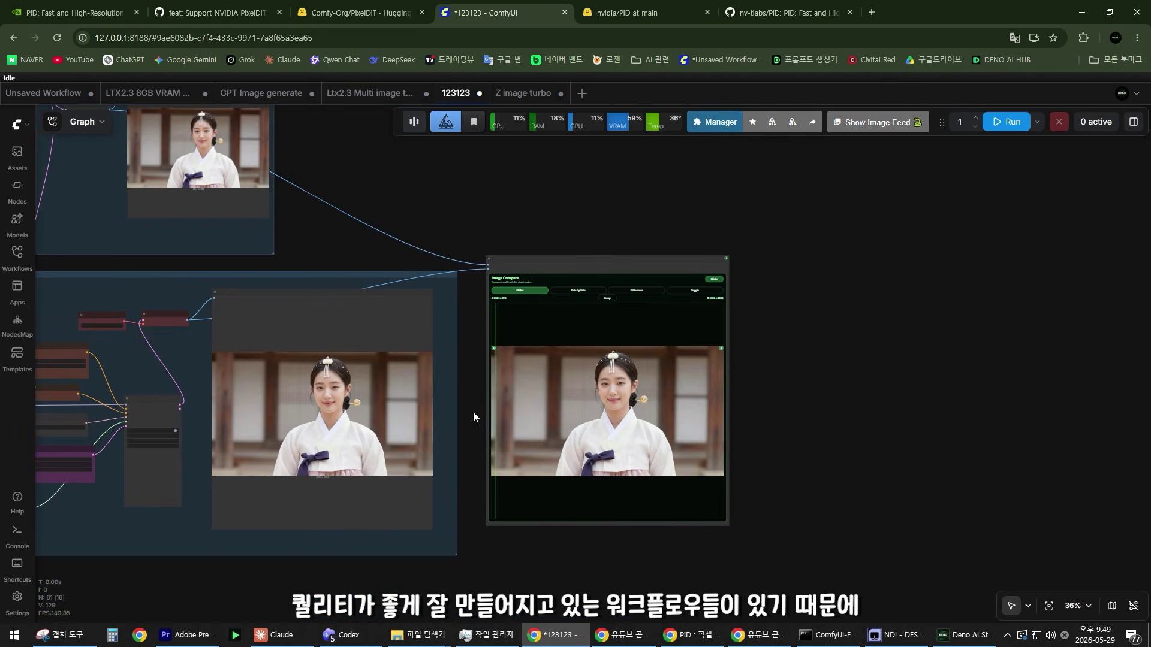
pyautogui.moveTo(463, 397); pyautogui.dragTo(307, 367)
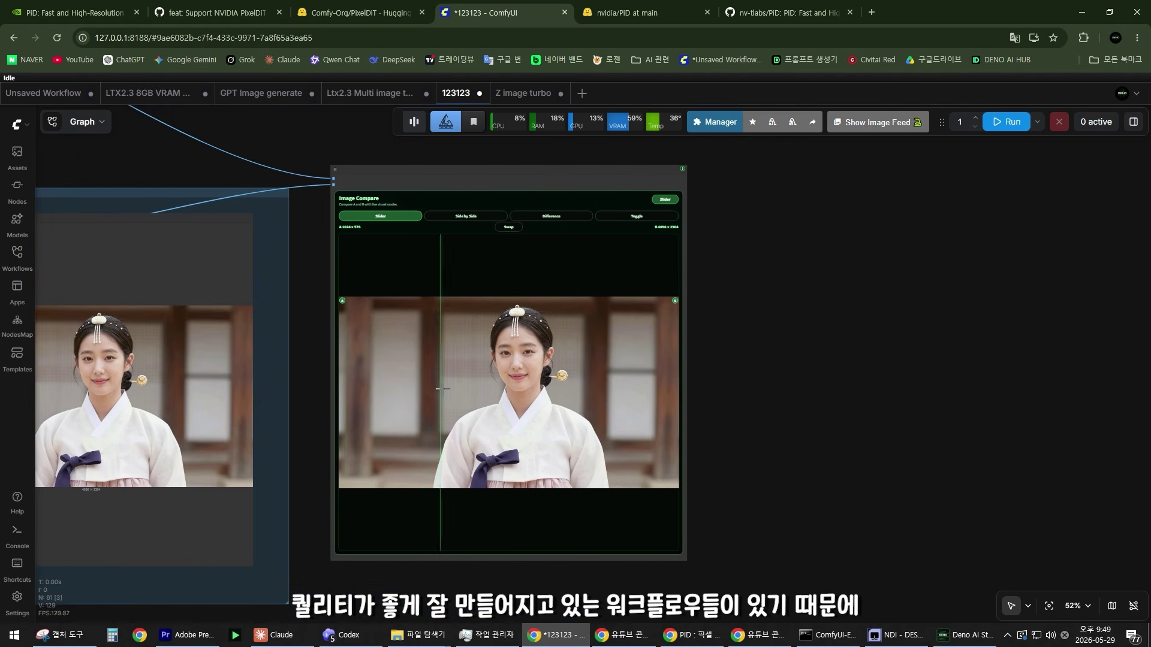
pyautogui.scroll(1, 470, 384)
pyautogui.scroll(8, 471, 385)
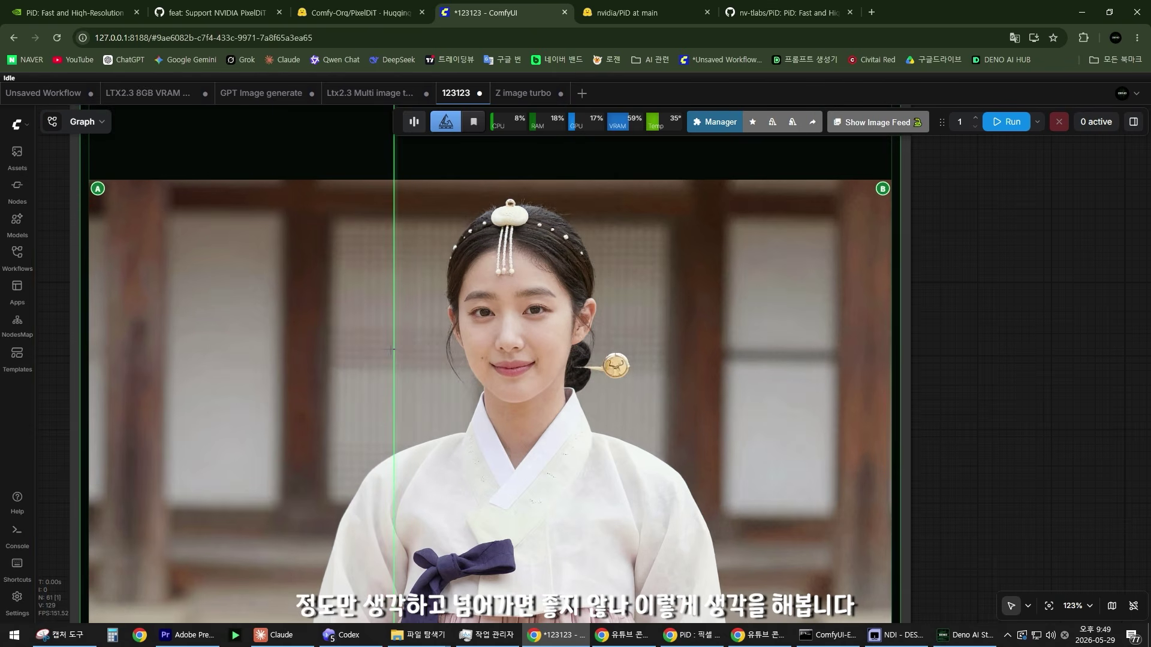
pyautogui.scroll(-12, 392, 349)
pyautogui.moveTo(258, 372); pyautogui.dragTo(664, 397)
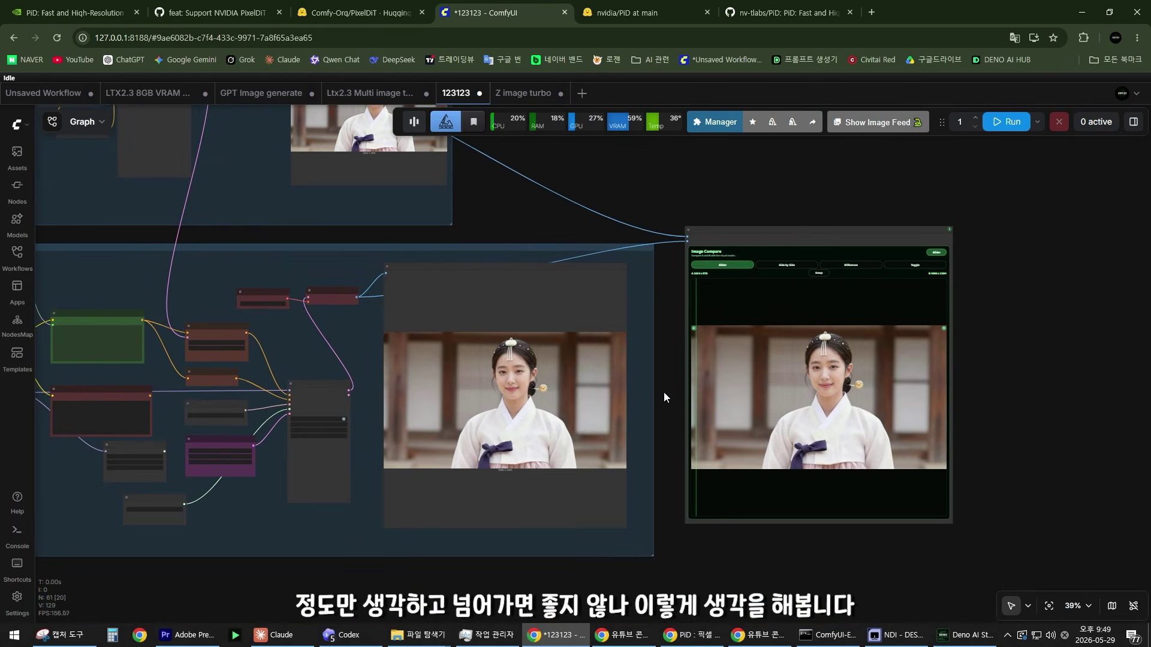
pyautogui.scroll(-3, 663, 392)
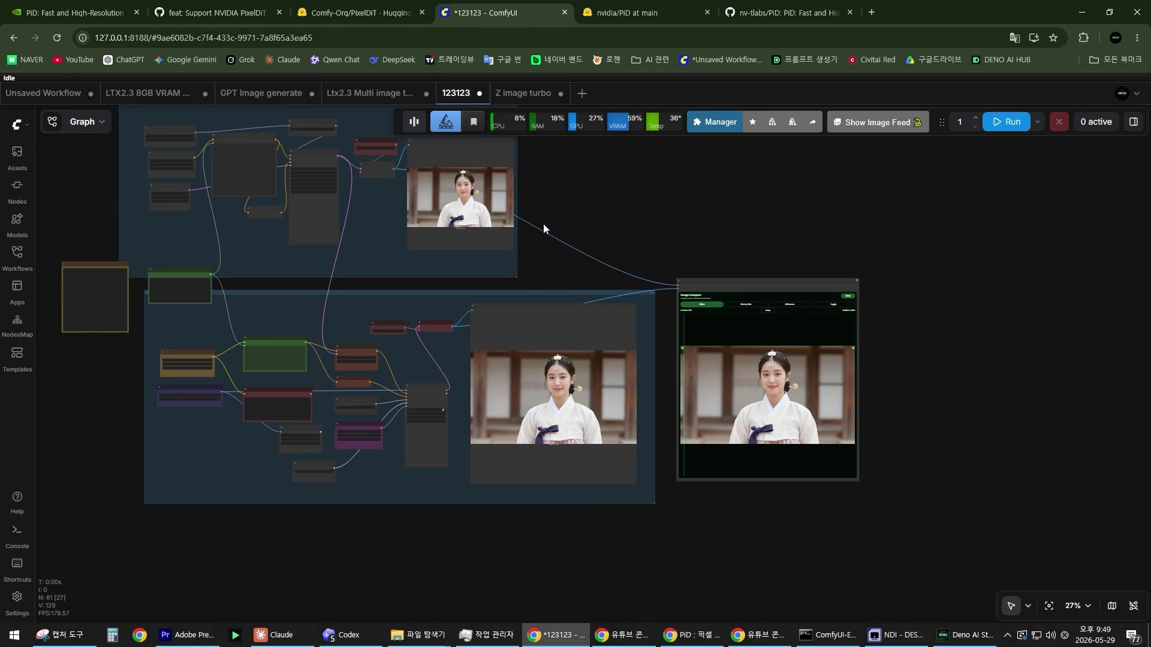
pyautogui.moveTo(543, 225); pyautogui.dragTo(598, 318)
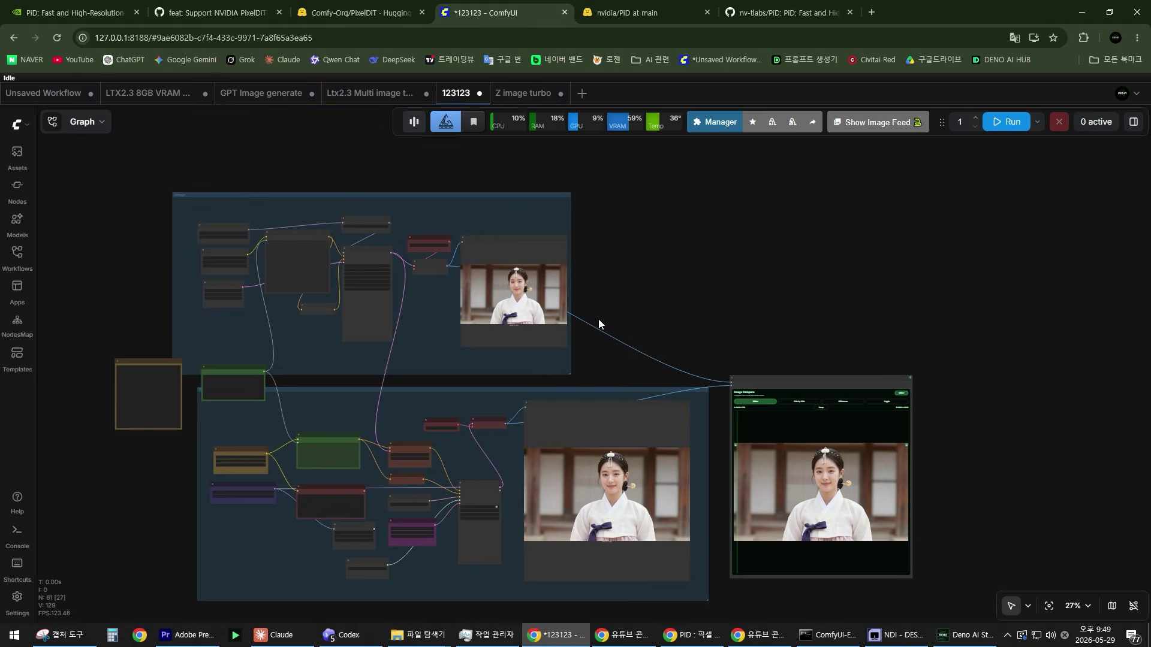
pyautogui.scroll(-3, 491, 398)
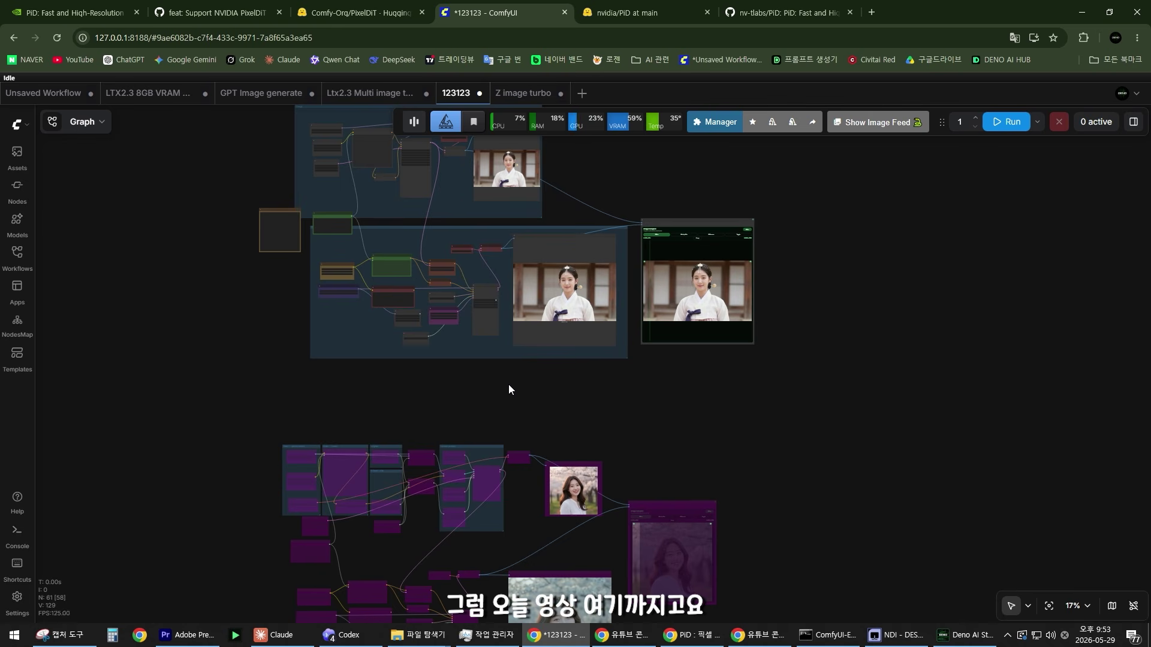